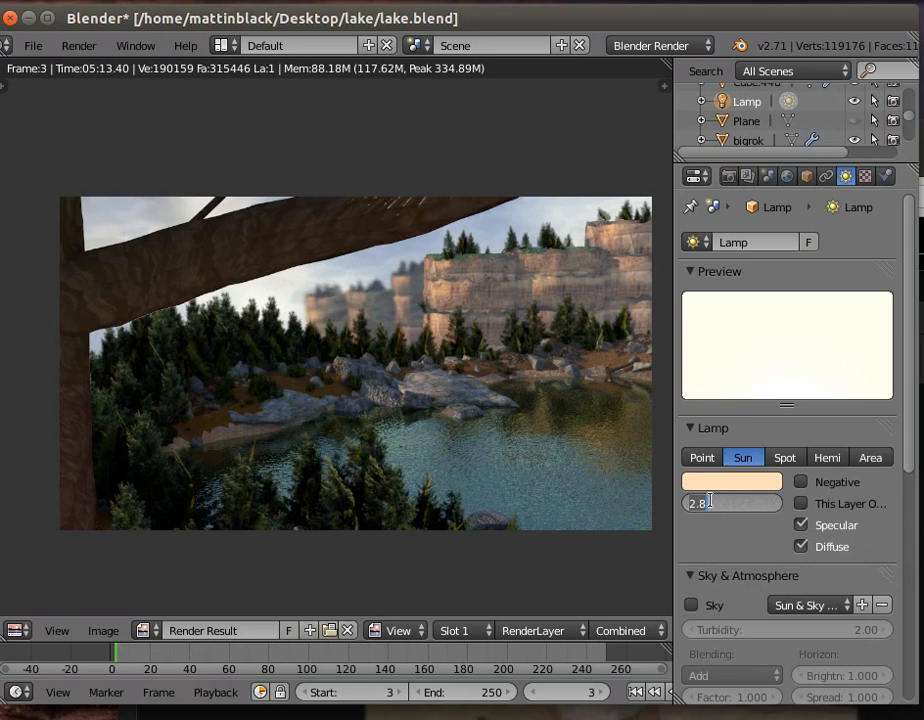
- Set the sun lamp's energy to 4 and change its light colour to a stronger peach-orange
type("4")
key("Return")
left_click(711, 487)
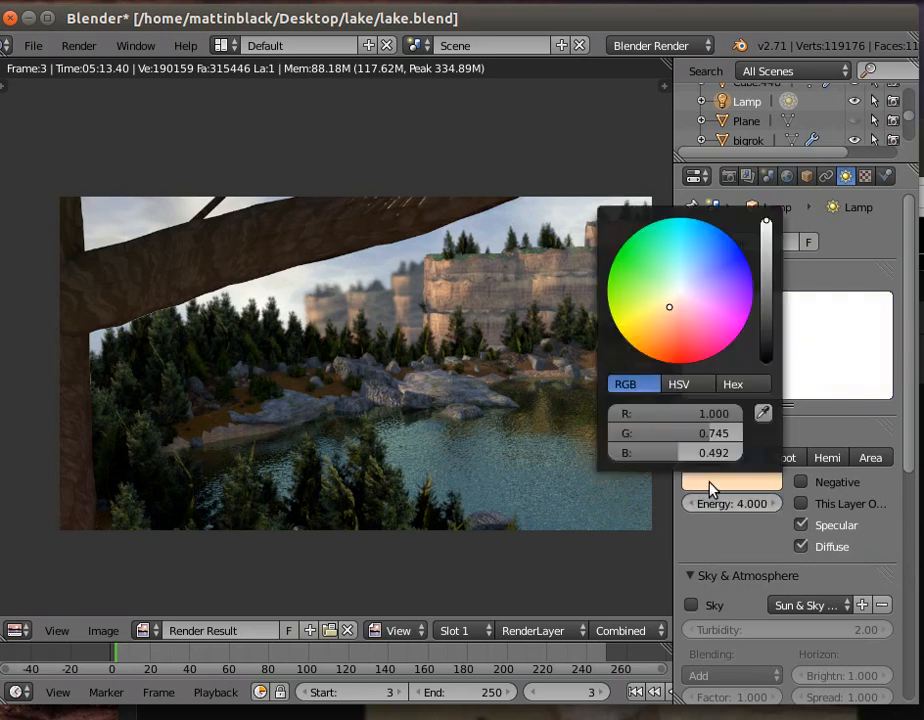
left_click(669, 317)
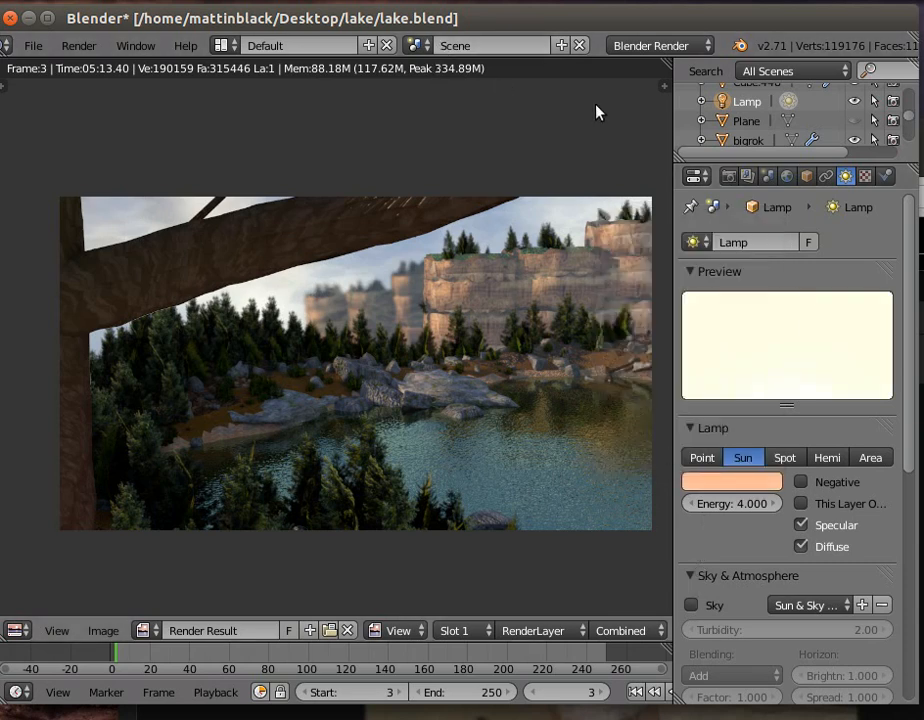
- Tint the world's sky-04.jpg texture by setting its RGB Multiply values to red 1.200 and green 0.900
left_click(785, 179)
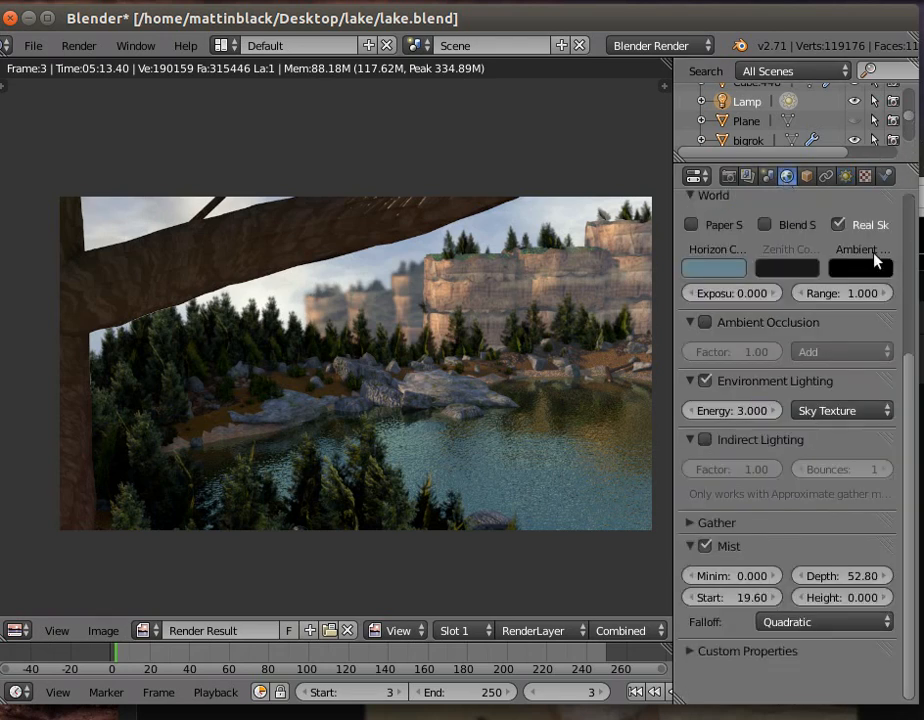
left_click_drag(907, 375, 911, 193)
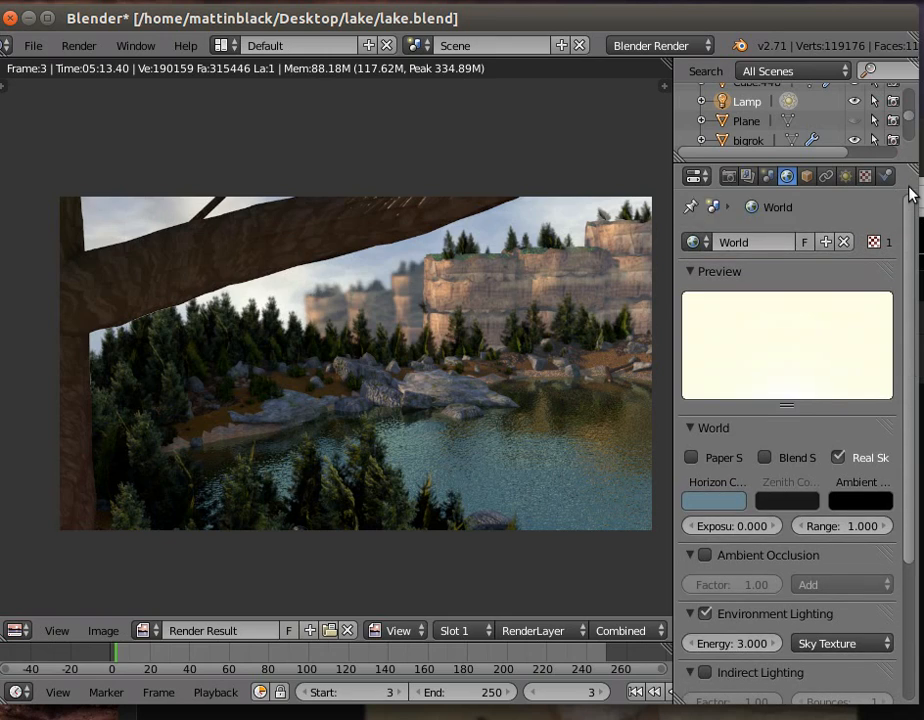
left_click(865, 176)
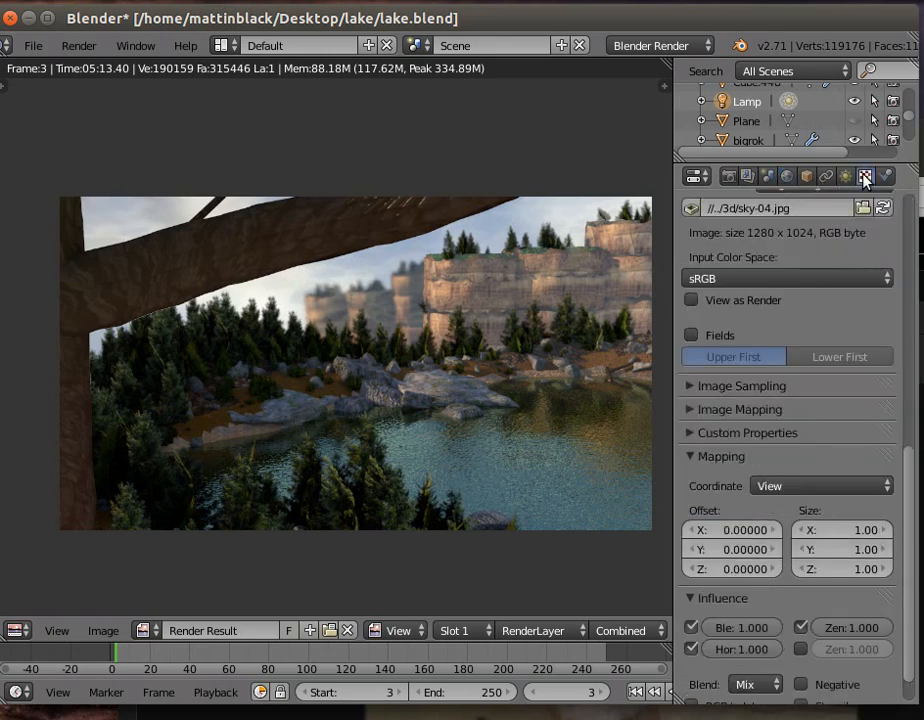
left_click_drag(906, 466, 906, 297)
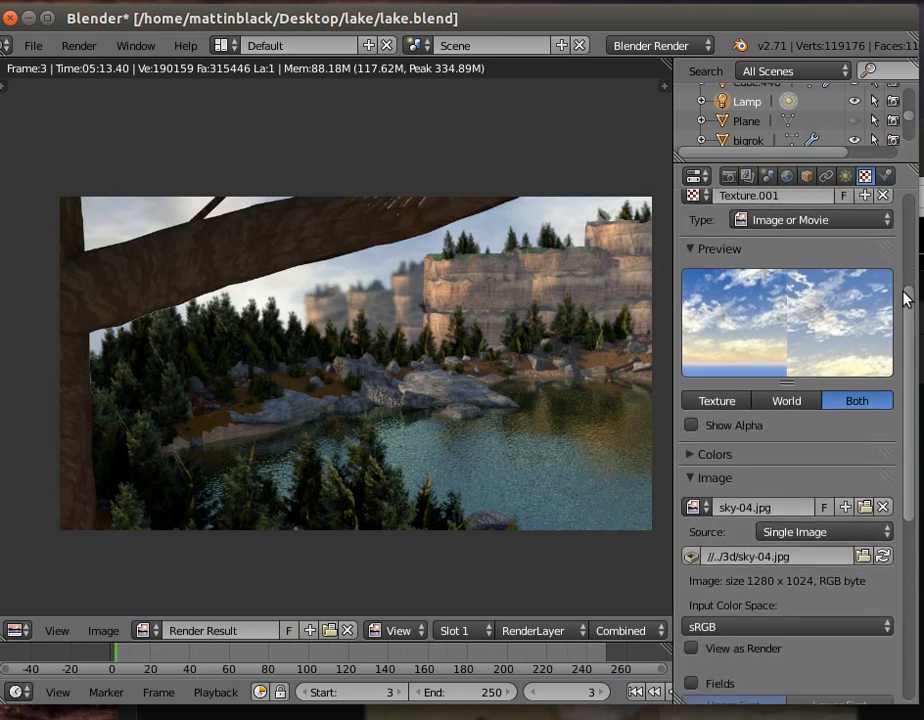
left_click(708, 464)
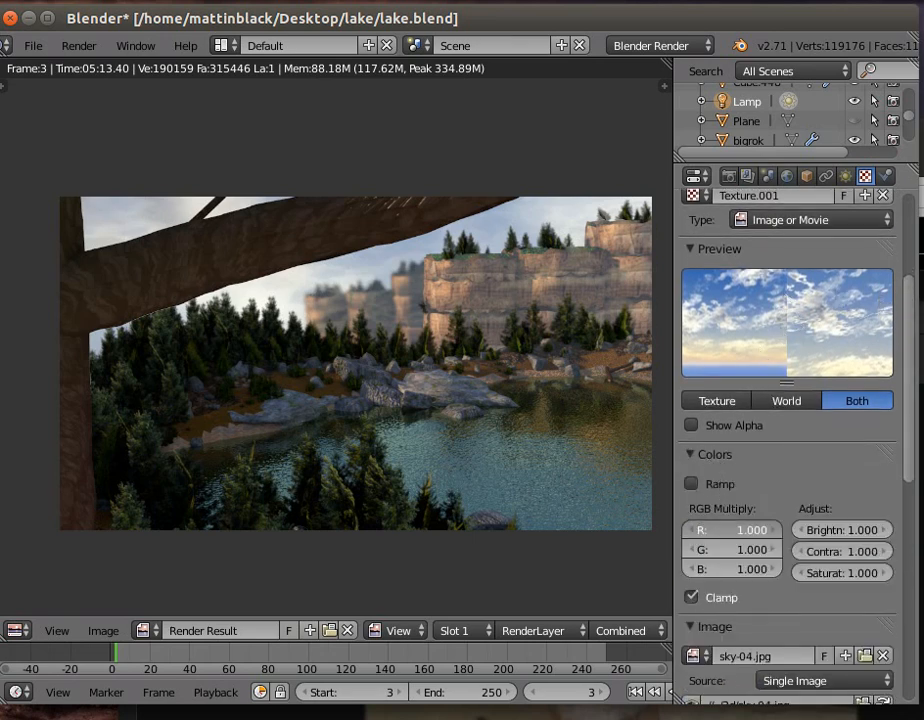
left_click_drag(735, 530, 765, 530)
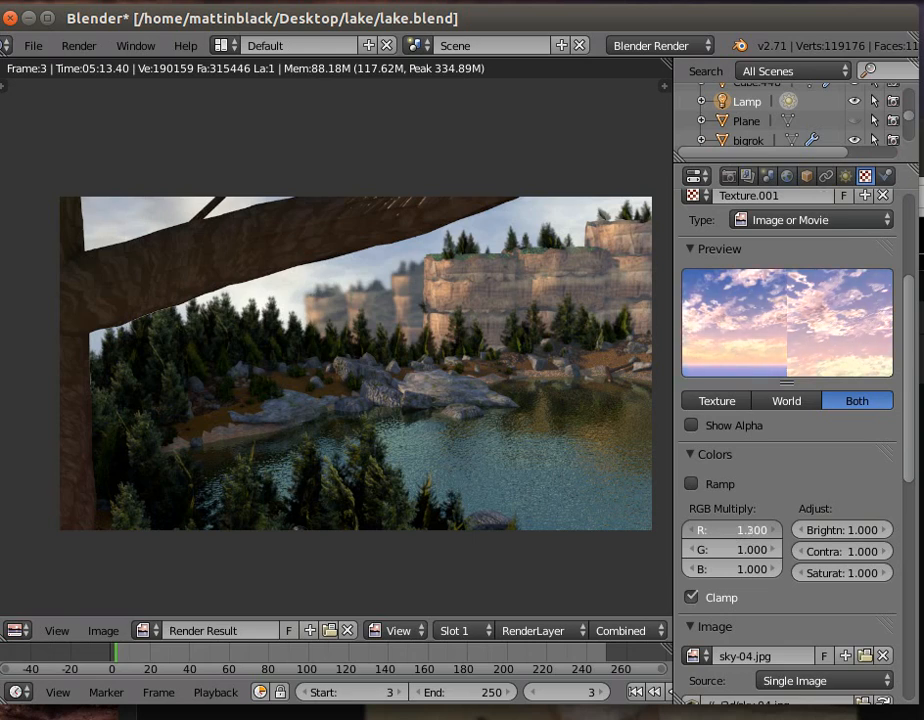
left_click(750, 549)
left_click(720, 599)
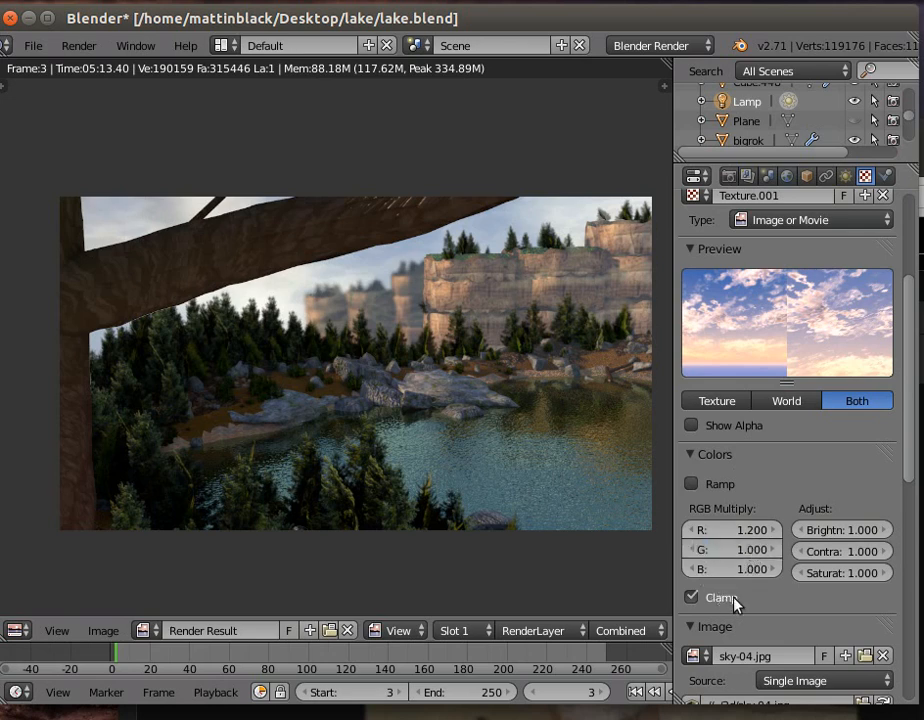
mouse_move(744, 551)
left_mouse_down()
mouse_move(722, 551)
mouse_move(760, 551)
mouse_move(736, 551)
left_mouse_up()
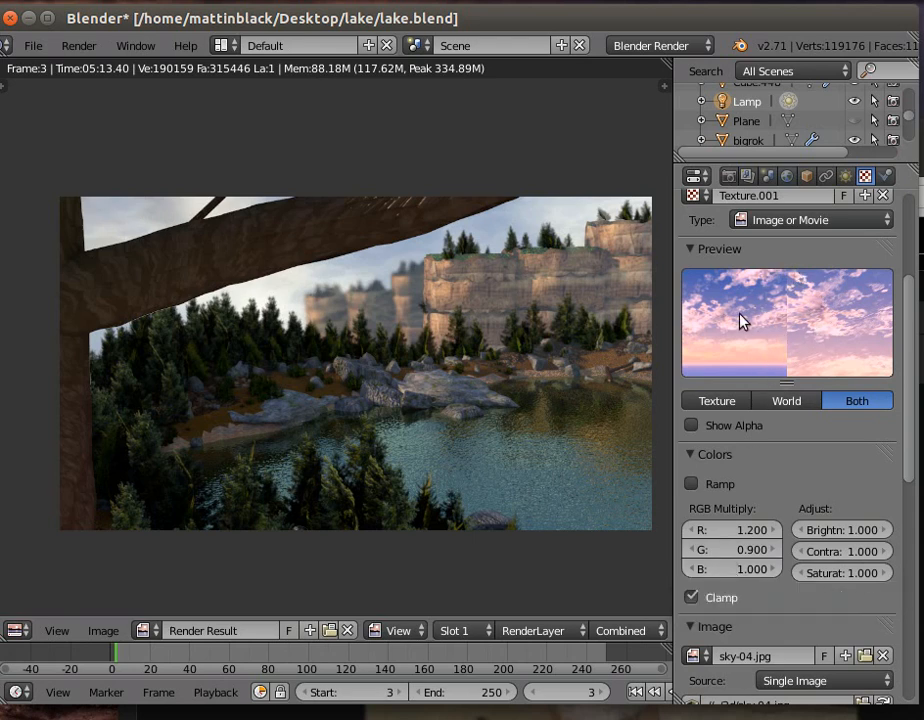
- Render the lake scene as a still image with the adjusted sun and sky
left_click(80, 47)
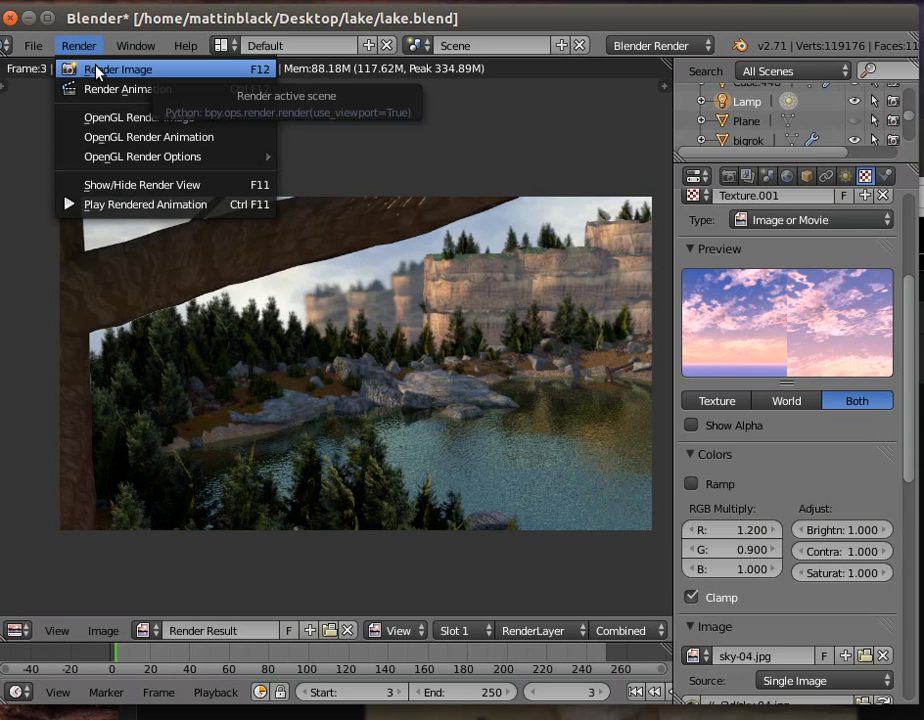
left_click(97, 71)
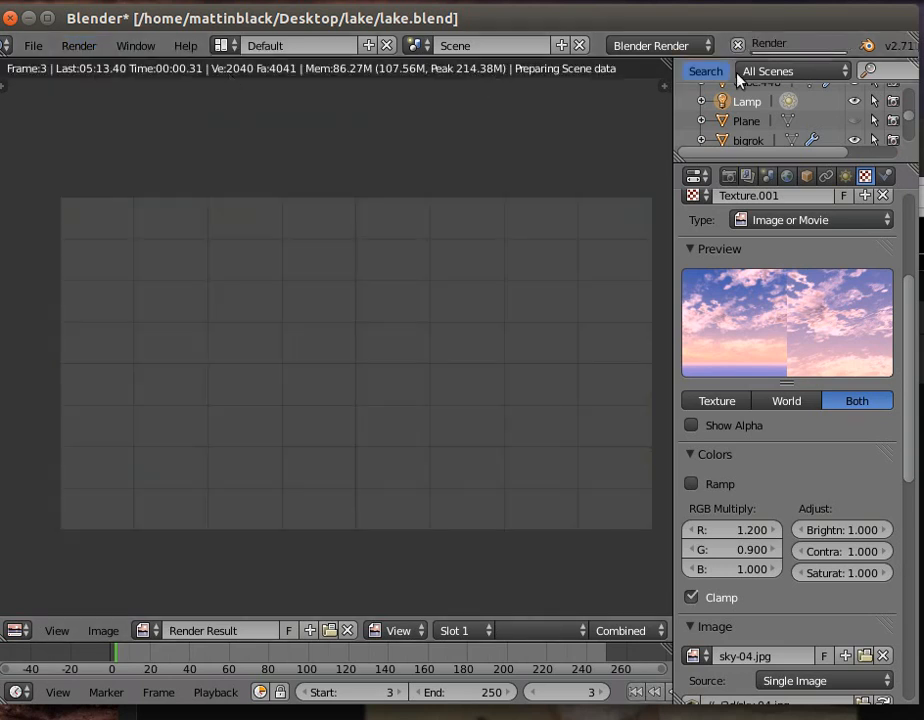
left_click(741, 4)
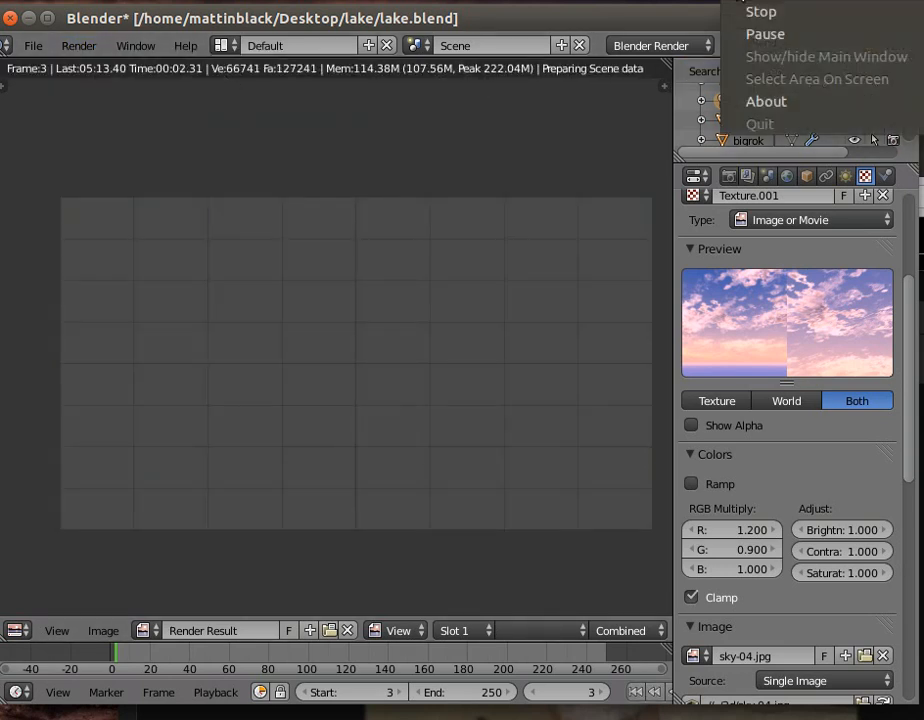
left_click(749, 31)
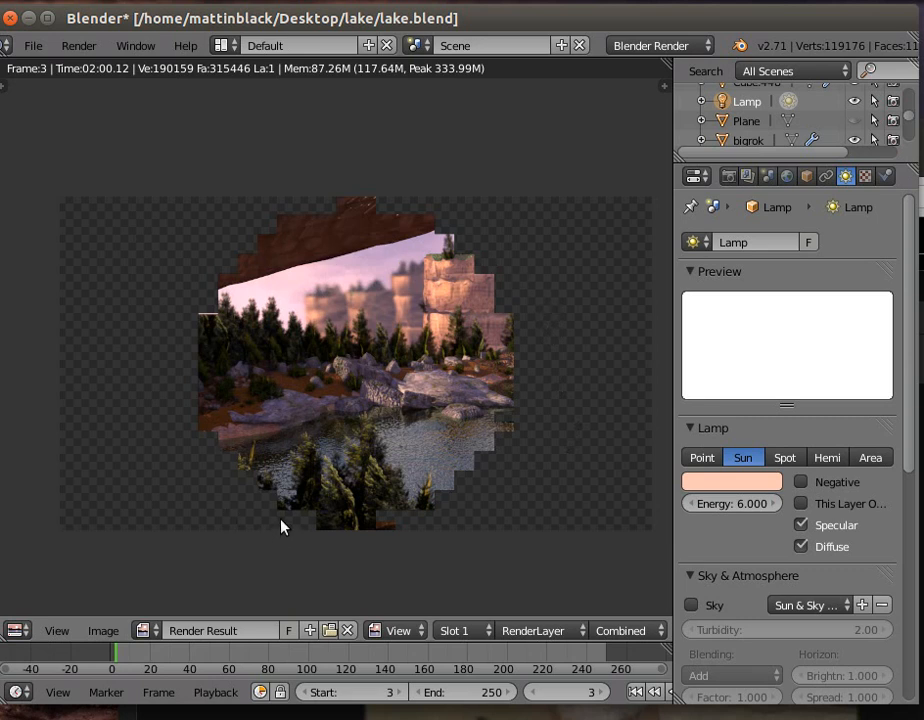
- Hide the render result and show only an empty layer in the 3D view
left_click(88, 46)
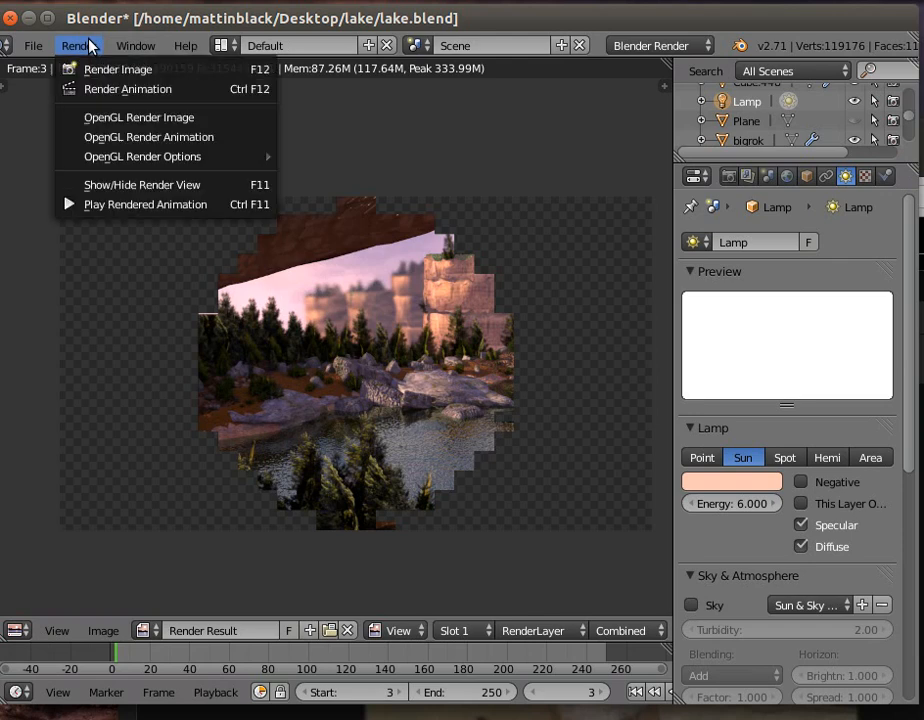
left_click(136, 189)
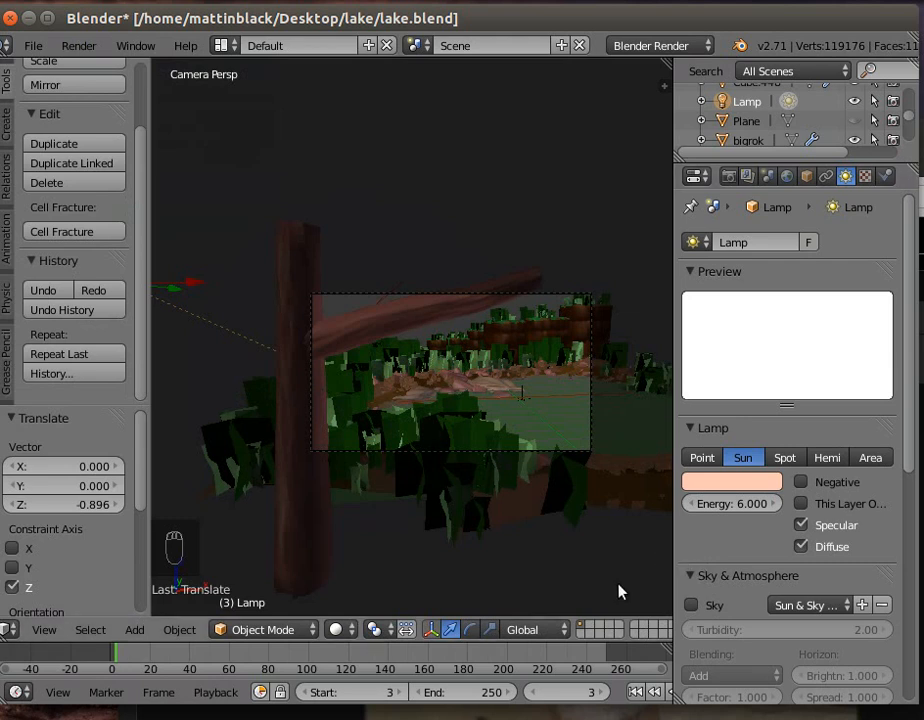
left_click(592, 630)
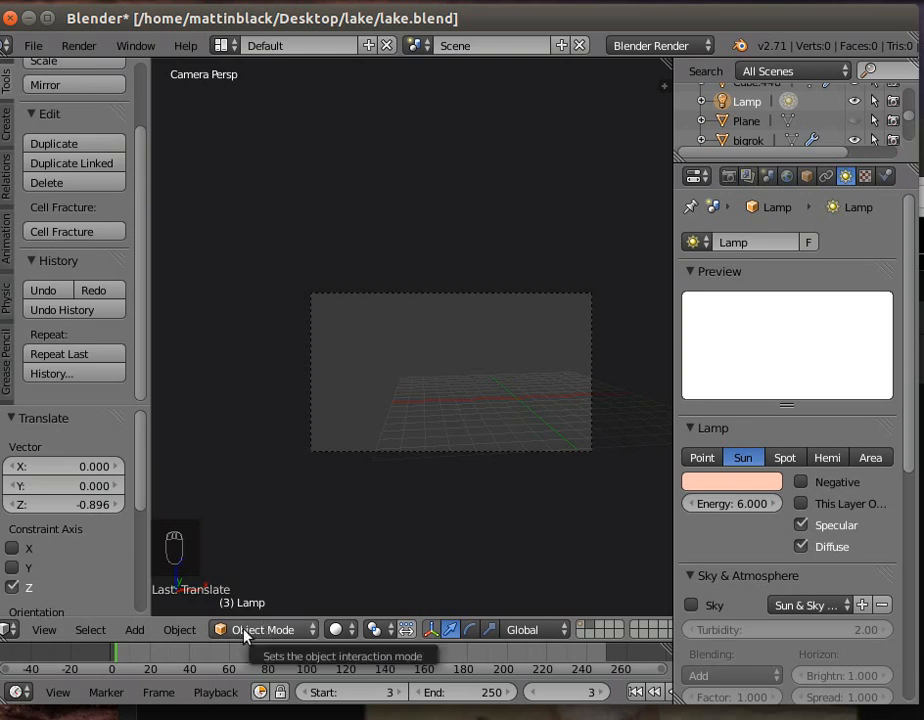
- Add a cylinder mesh to the empty layer
left_click(137, 630)
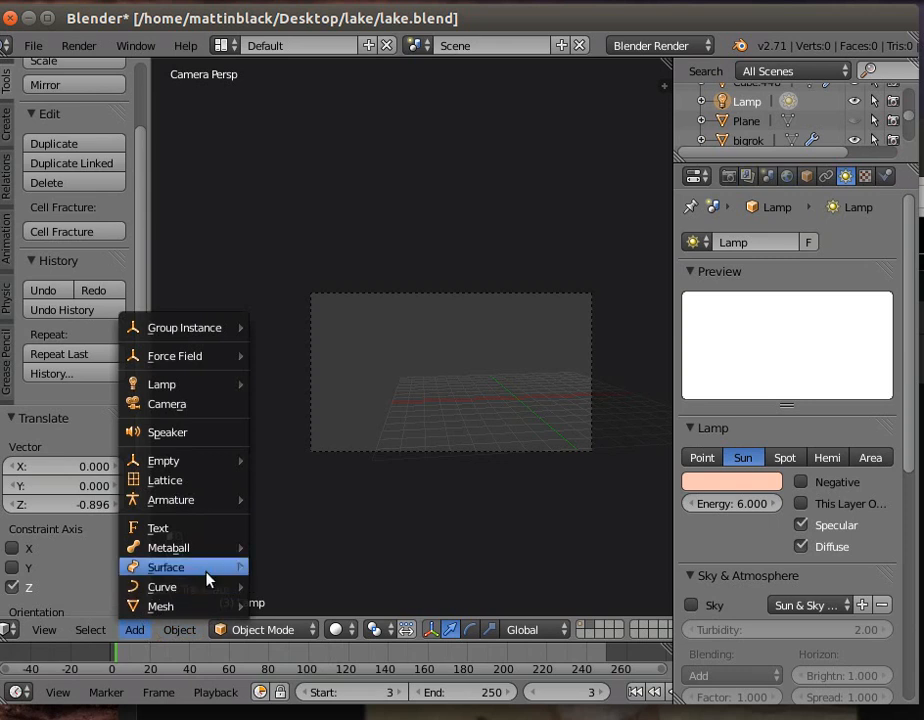
mouse_move(203, 587)
mouse_move(225, 567)
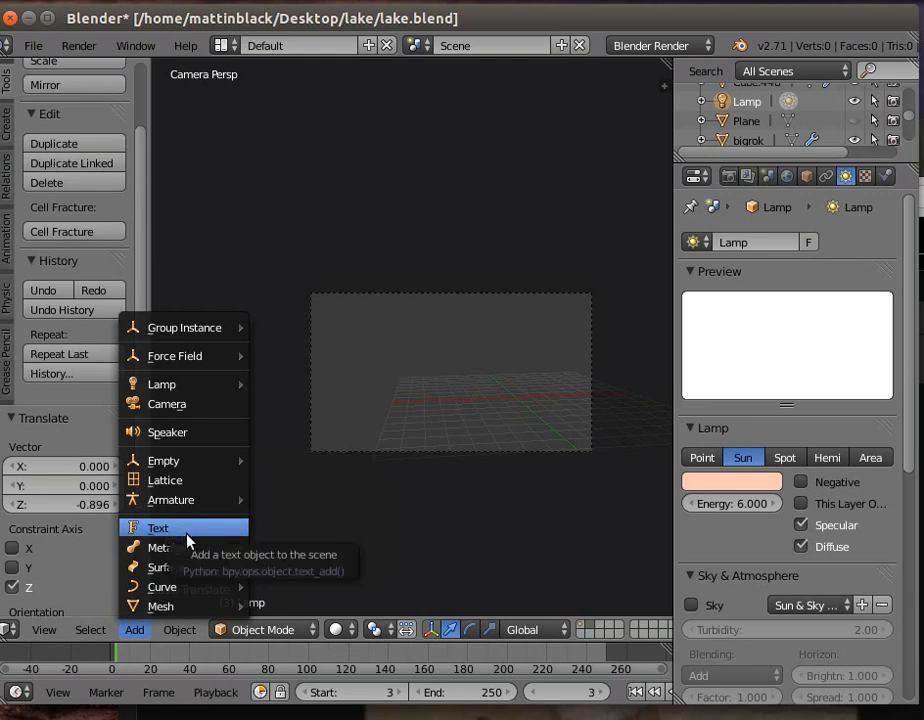
mouse_move(175, 606)
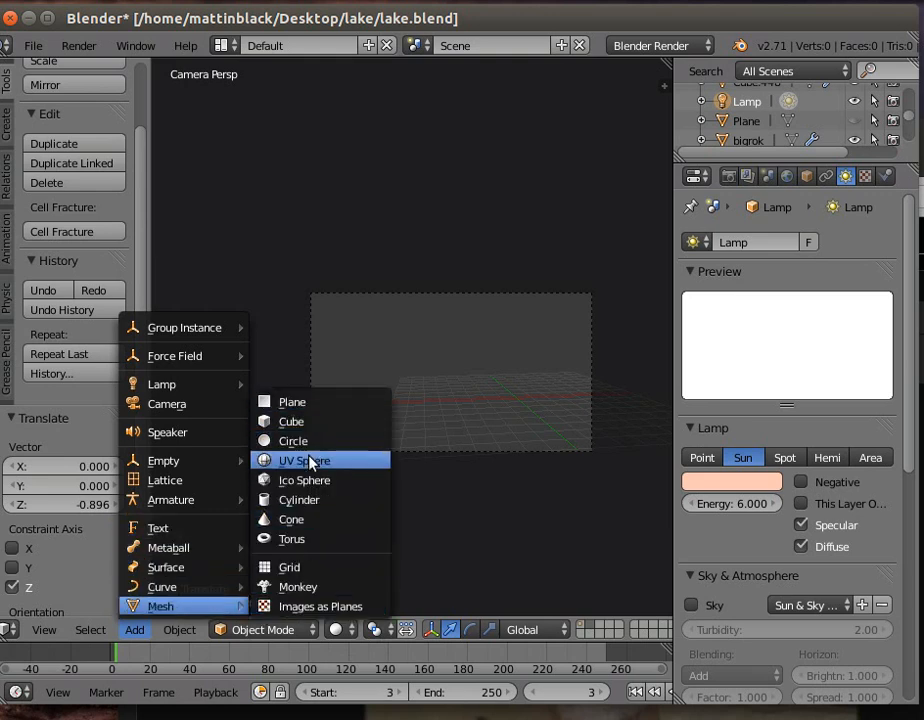
left_click(310, 499)
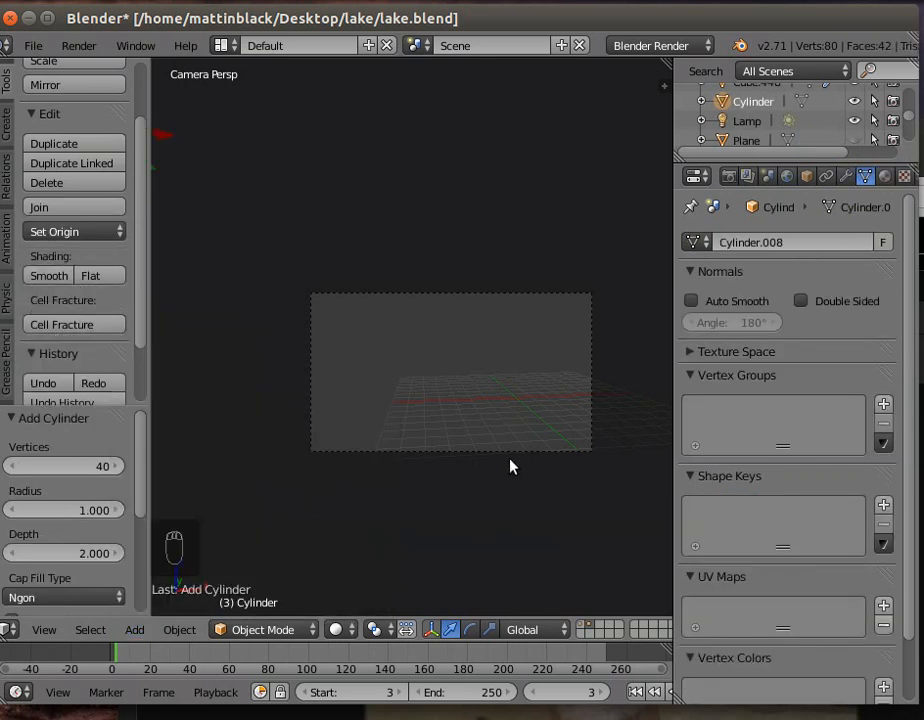
- Move the cylinder along the Z, X and Y axes to the middle of the grid, finishing with about 2.94 along Y
mouse_move(477, 447)
middle_mouse_down()
mouse_move(481, 472)
mouse_move(483, 460)
middle_mouse_up()
scroll(483, 460, "down", 6)
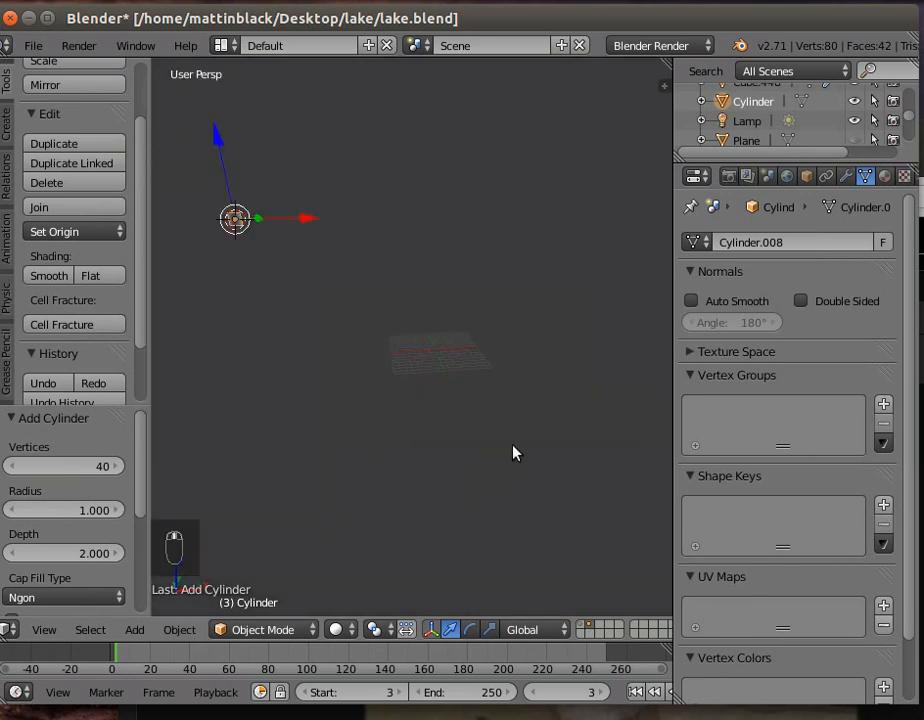
left_click_drag(221, 148, 290, 333)
left_click_drag(333, 365, 475, 364)
left_click_drag(427, 336, 425, 336)
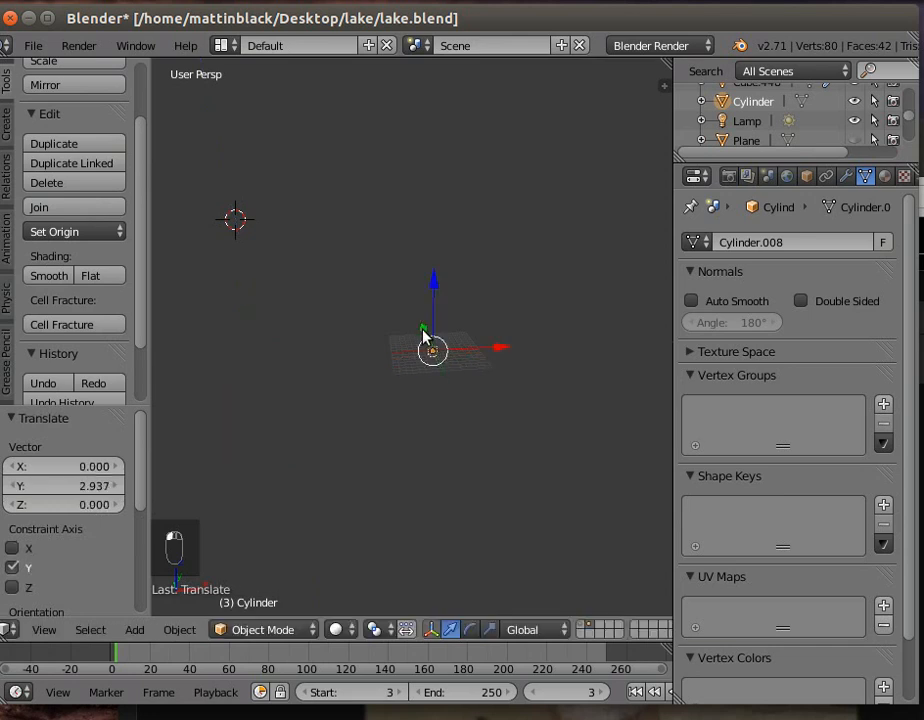
- Frame the selected cylinder and raise it about 12.42 along the Z axis
left_click(245, 632)
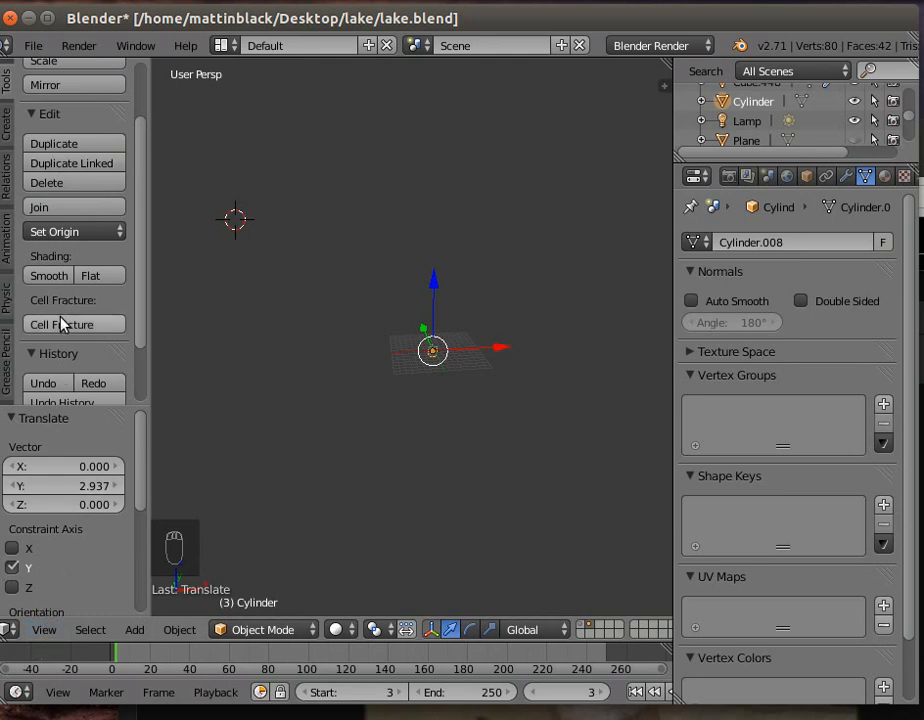
left_click(44, 630)
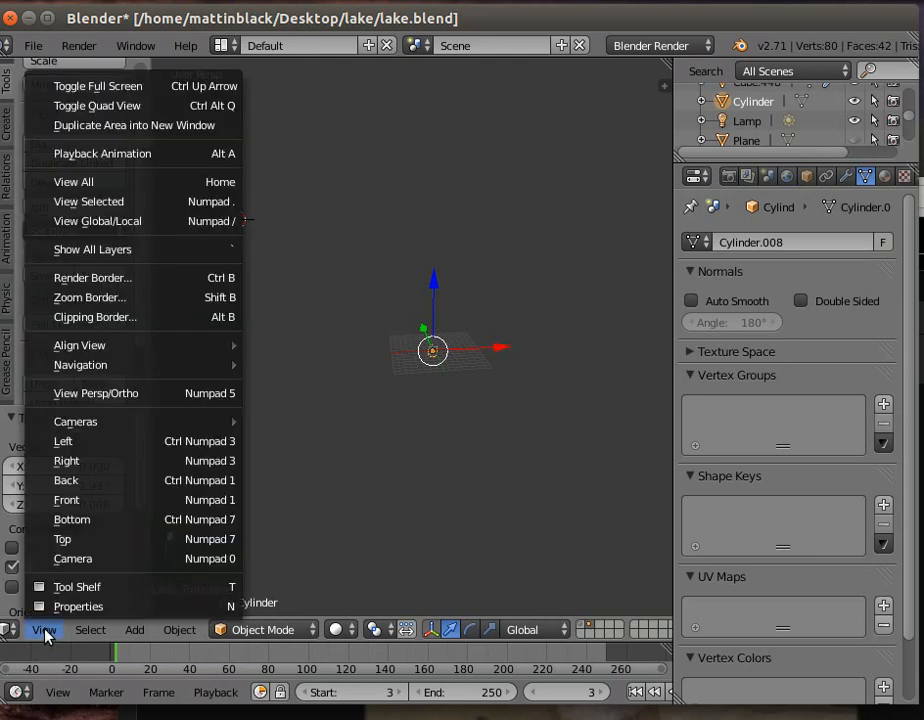
left_click(99, 203)
scroll(299, 322, "down", 6)
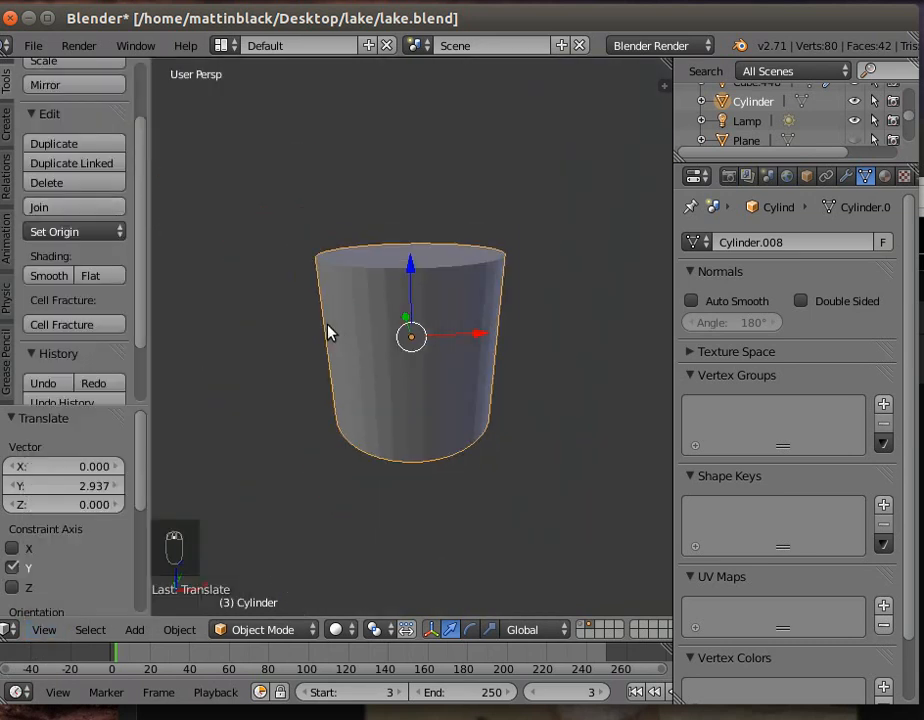
scroll(340, 350, "down", 5)
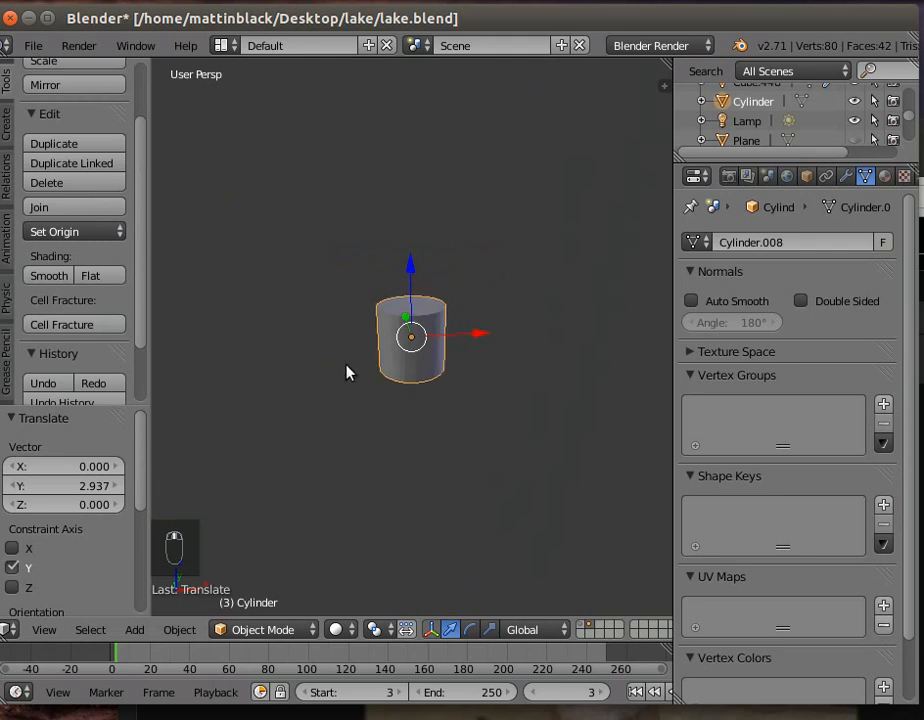
key("g")
key("z")
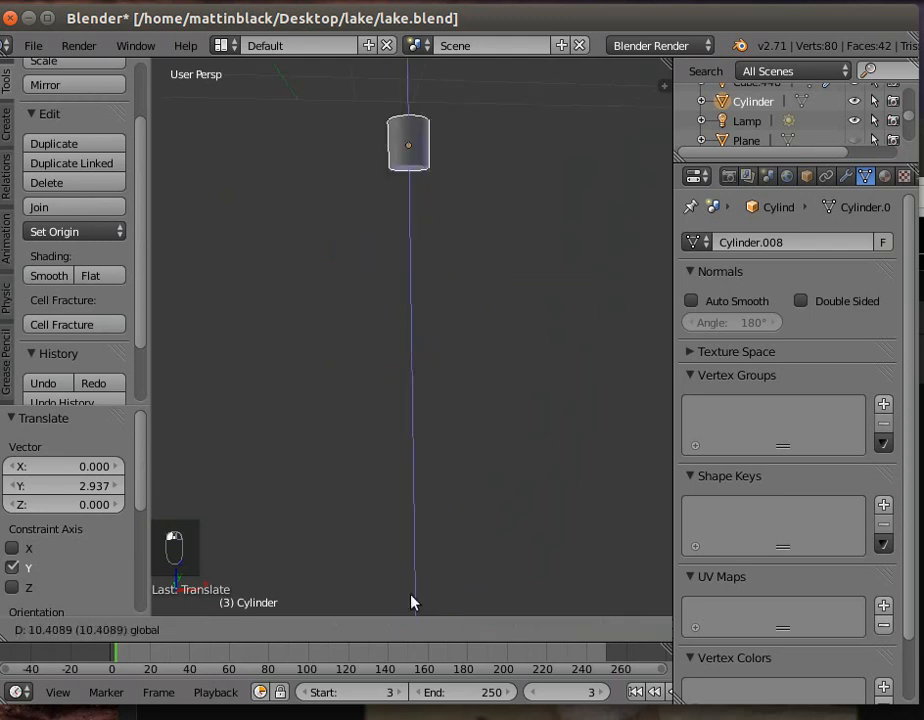
left_click(404, 578)
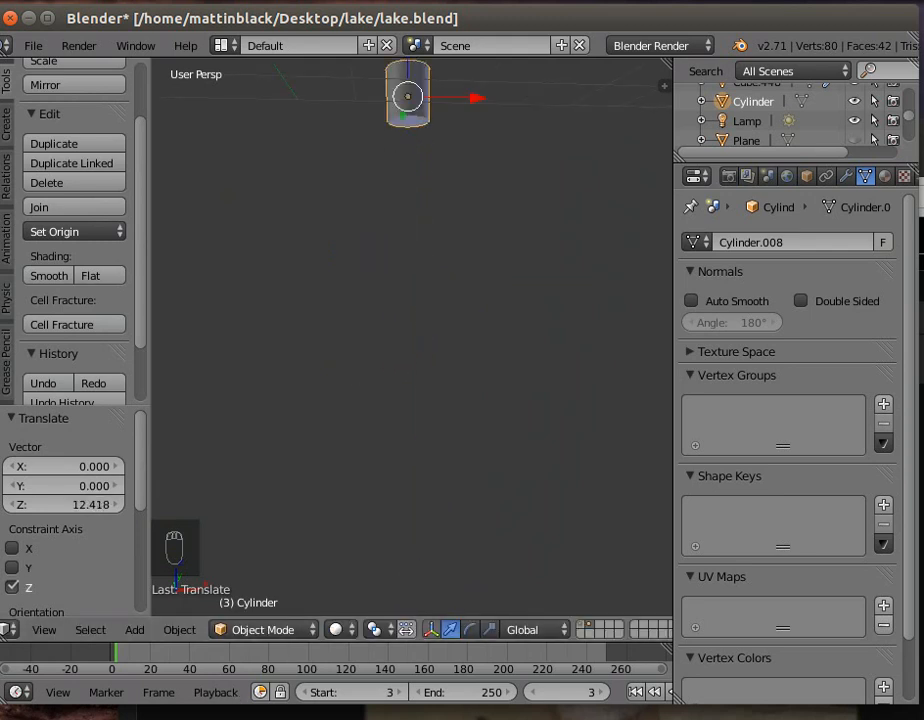
- Frame the cylinder again and raise it about another 3.99 along Z
left_click(44, 629)
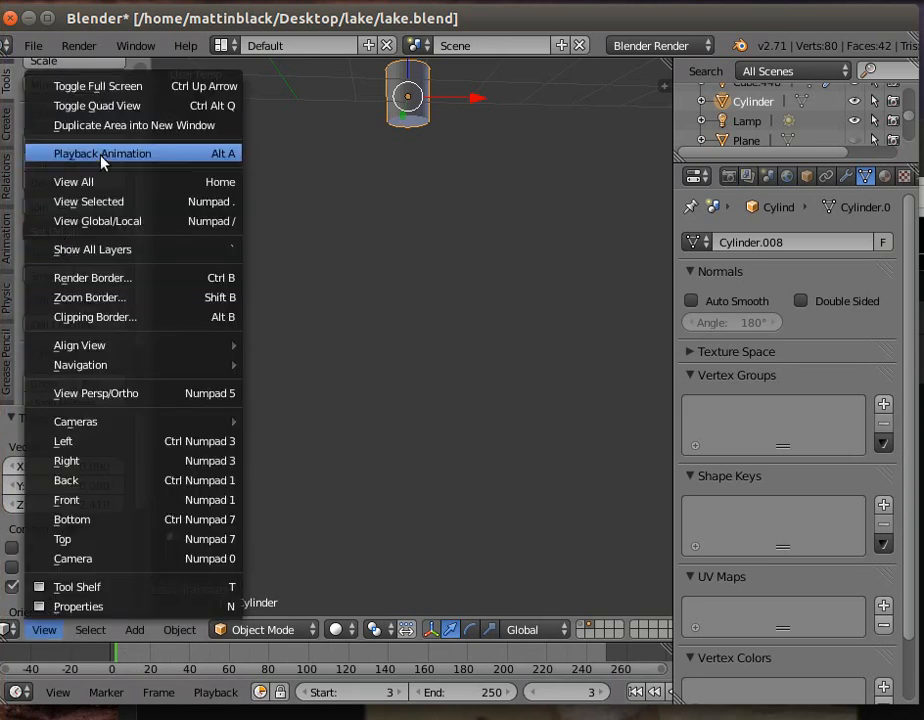
left_click(101, 202)
scroll(459, 290, "down", 4)
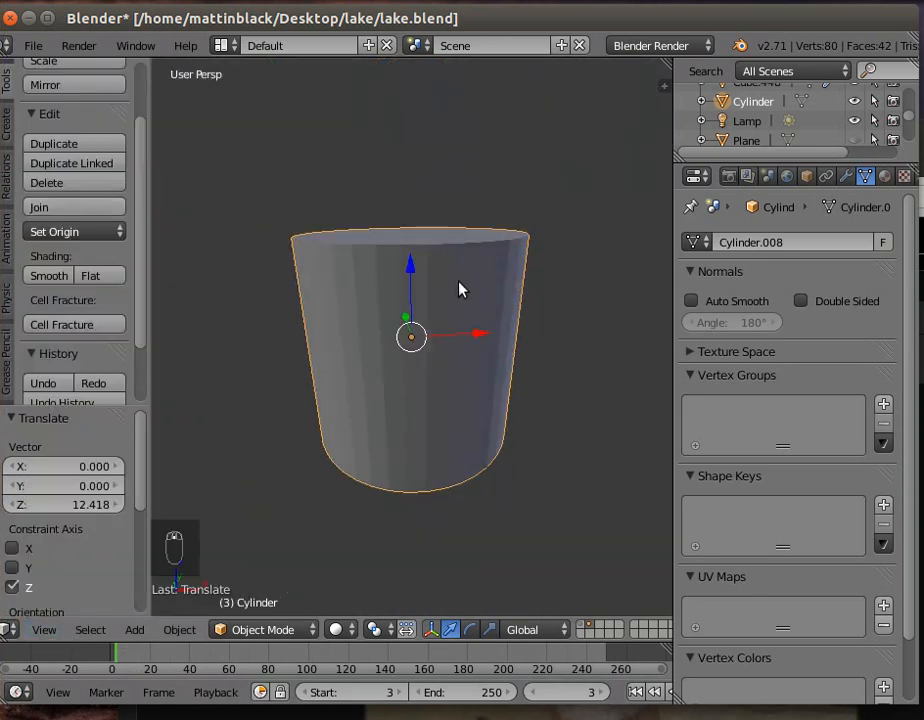
scroll(459, 290, "down", 5)
key("g")
key("z")
left_click(409, 124)
- Lower the cylinder about 12.72 along the Z axis toward the grid
scroll(433, 336, "down", 4)
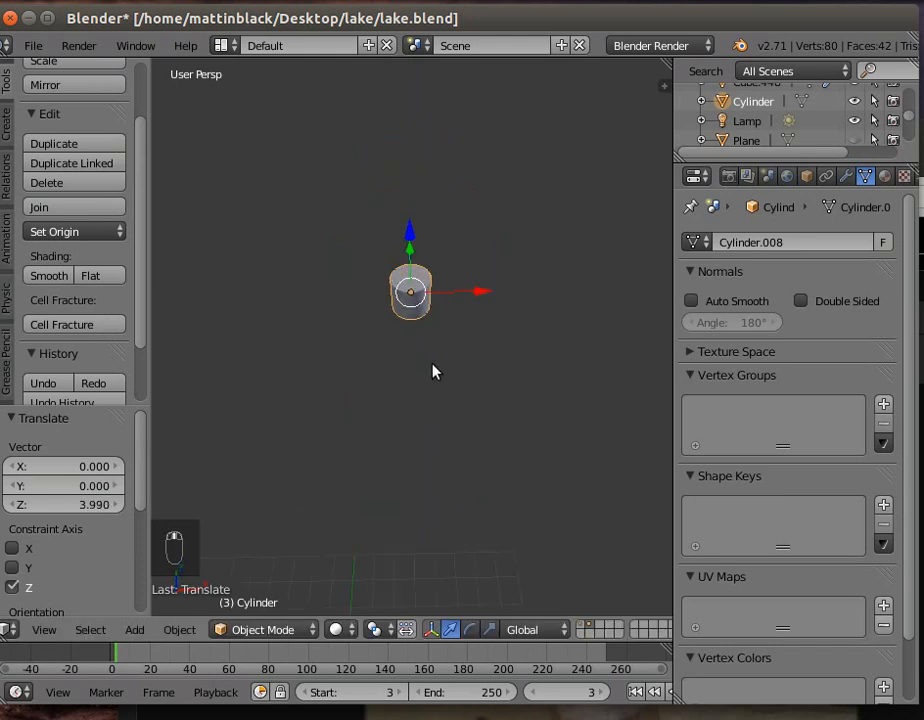
scroll(434, 360, "down", 4)
scroll(435, 340, "up", 2)
scroll(432, 334, "down", 2)
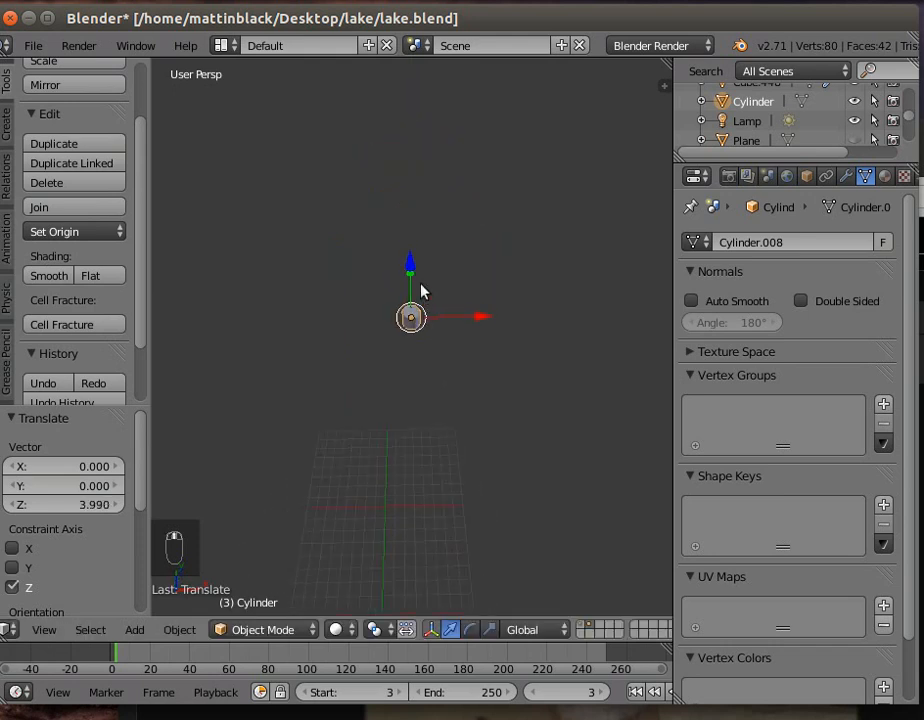
key("g")
key("z")
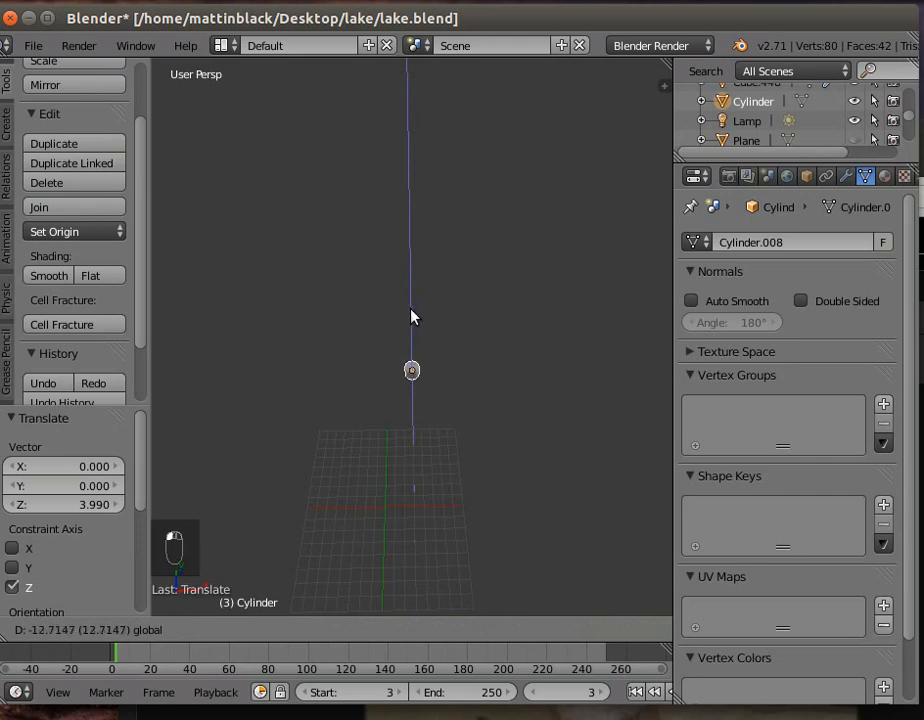
left_click(411, 316)
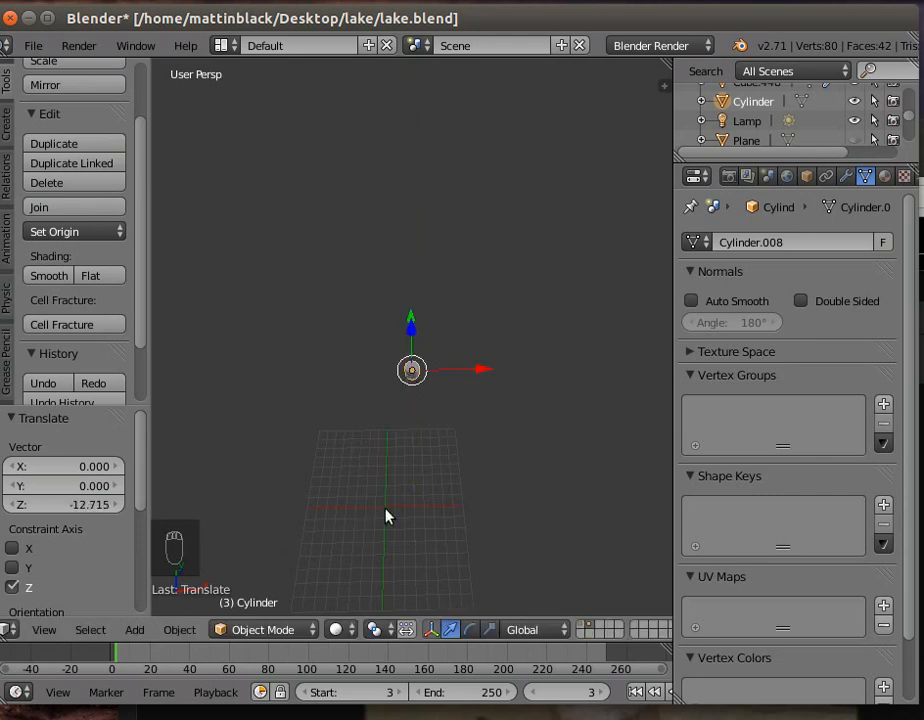
- Snap the 3D cursor to the scene centre, and snap the selected cylinder to the cursor
left_click(181, 629)
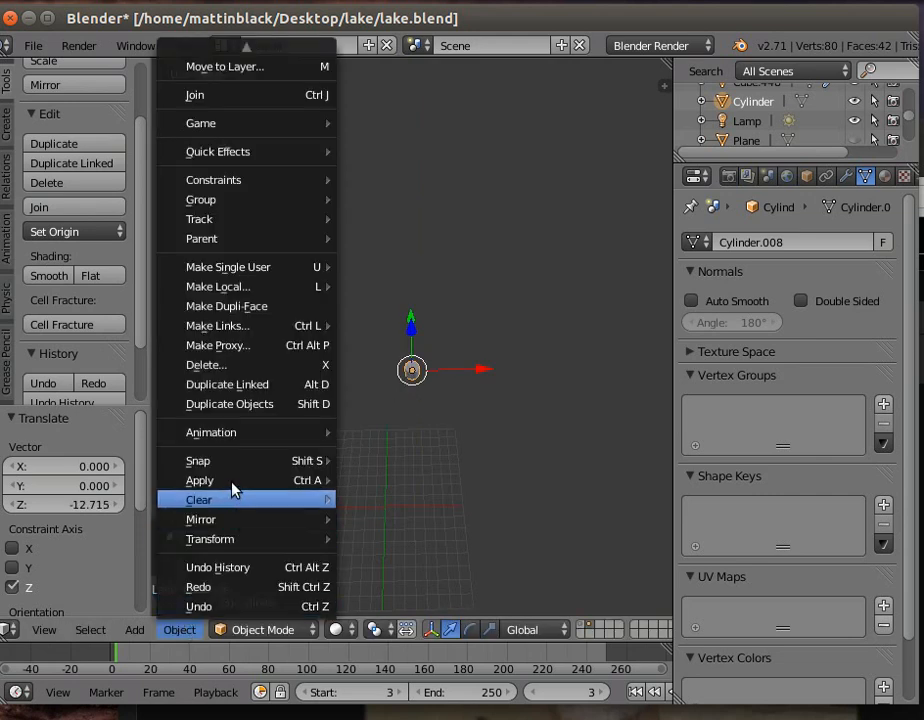
mouse_move(240, 463)
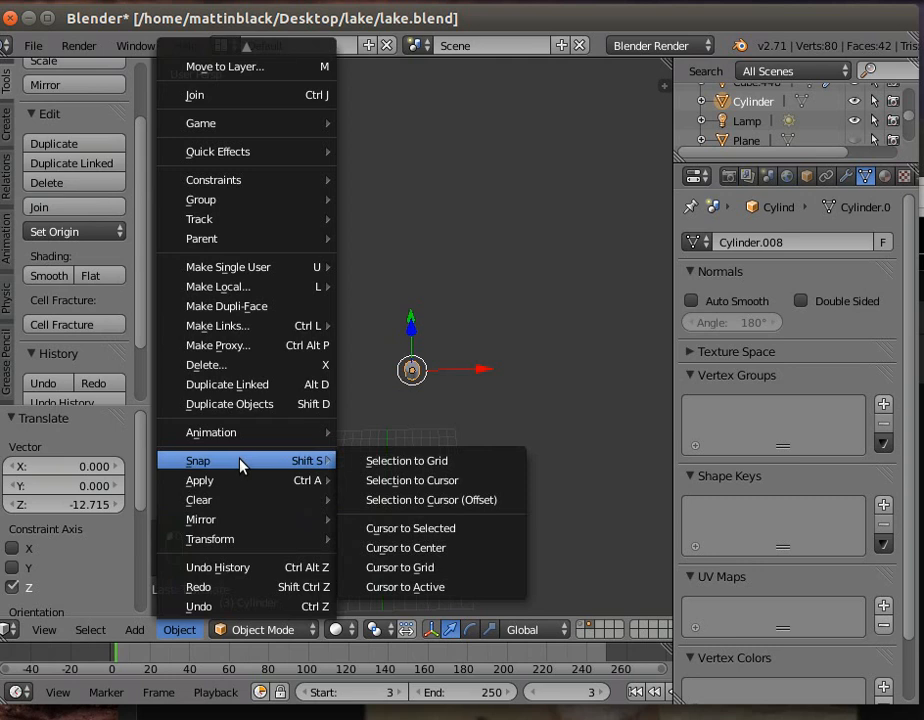
left_click(408, 547)
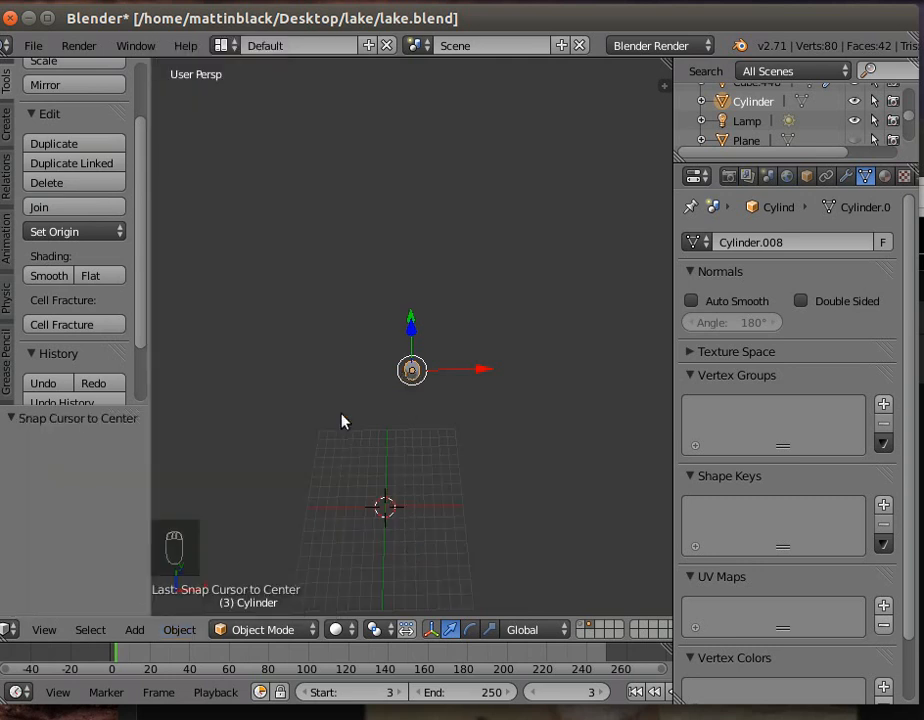
left_click(190, 629)
mouse_move(305, 466)
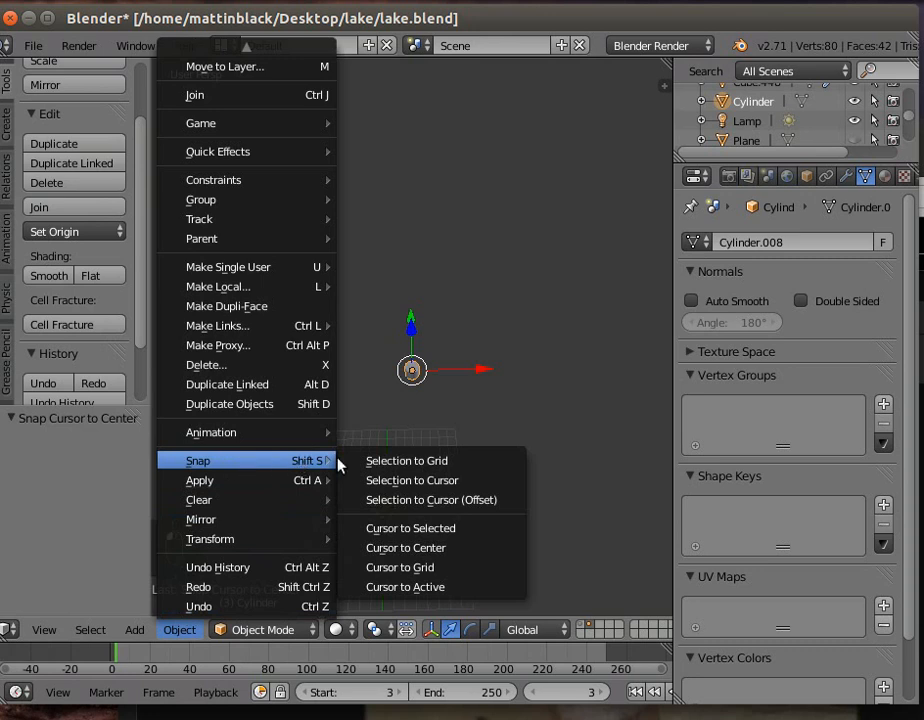
left_click(400, 481)
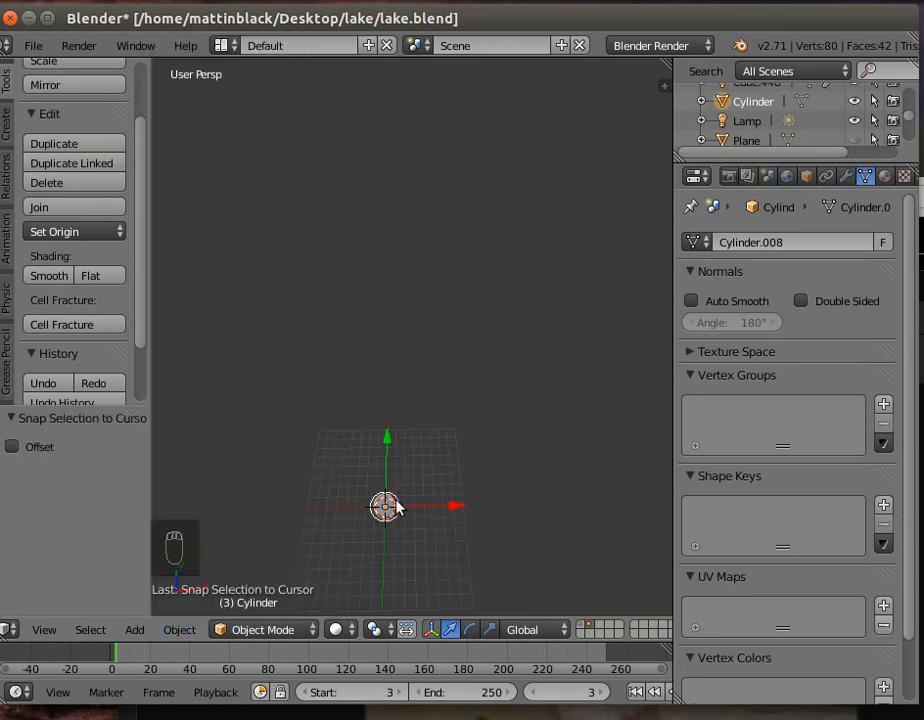
- Frame the selected cylinder and raise it about 1.105 along the Z axis
left_click(48, 630)
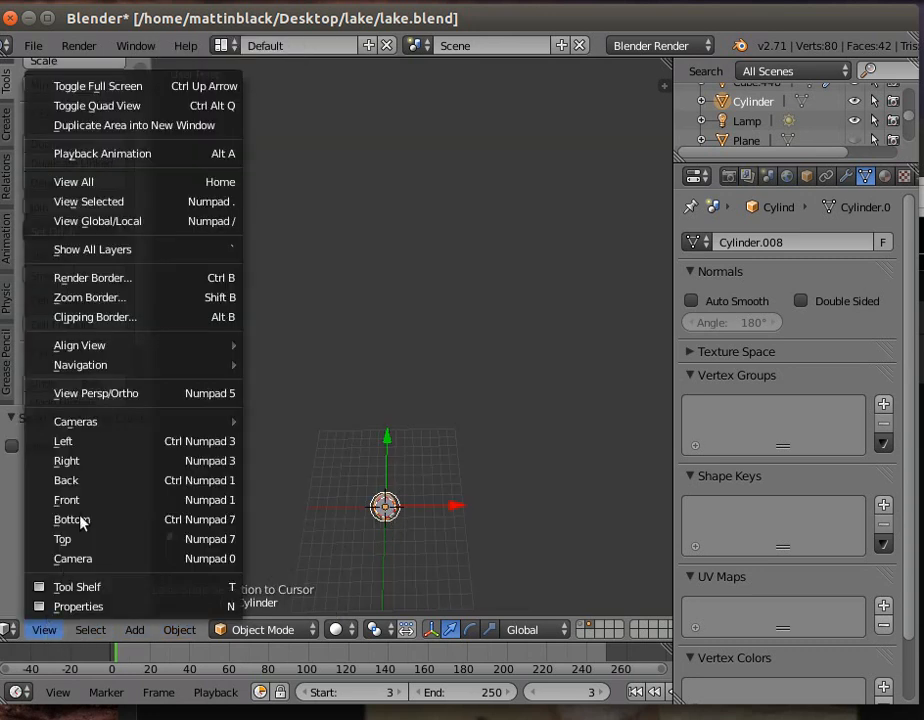
left_click(110, 203)
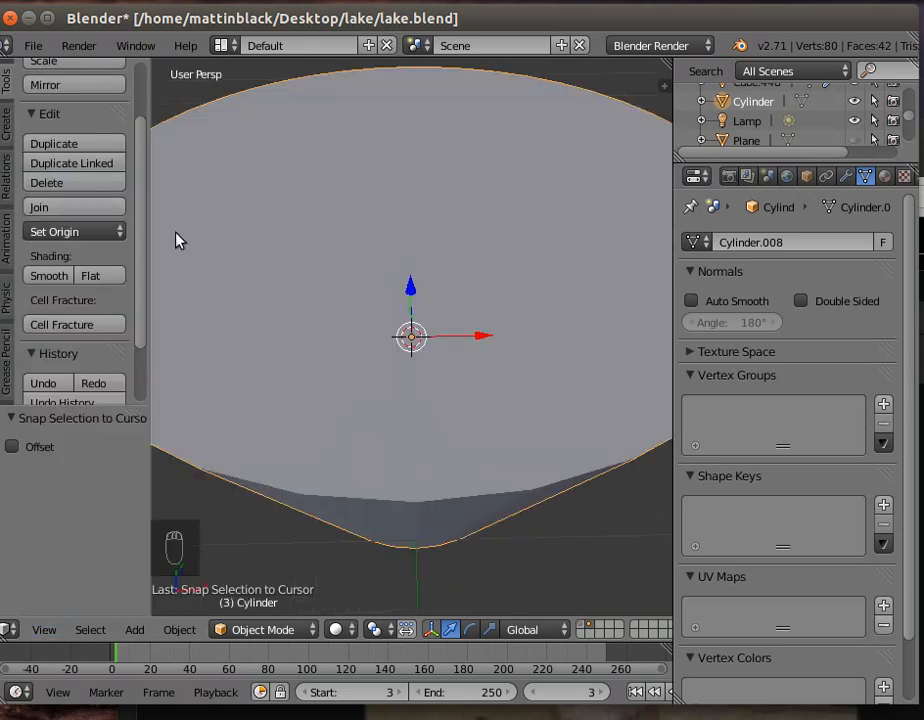
scroll(300, 298, "down", 5)
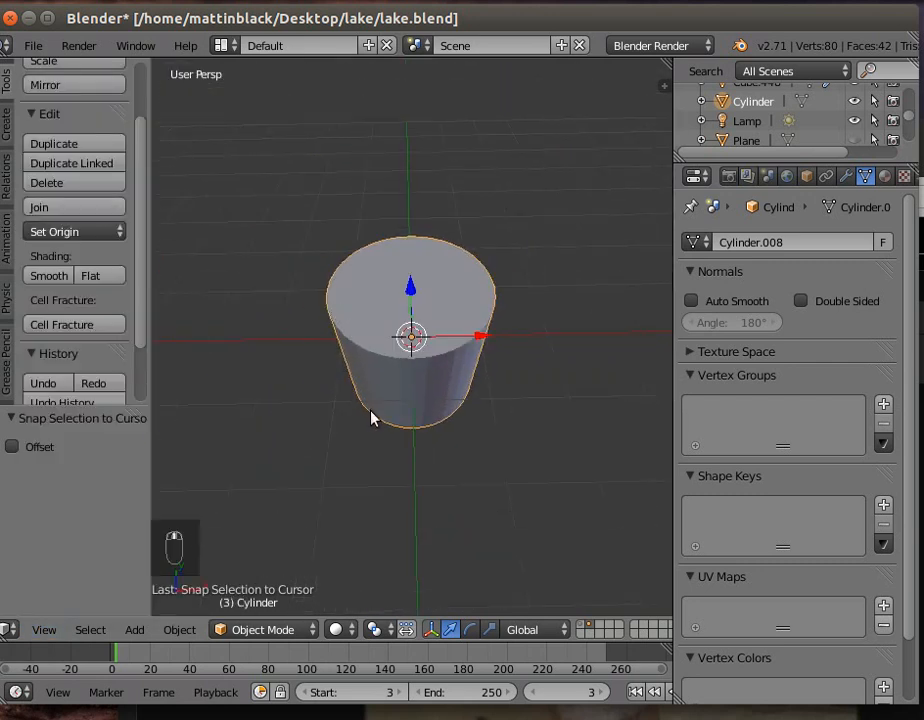
left_click_drag(415, 266, 397, 199)
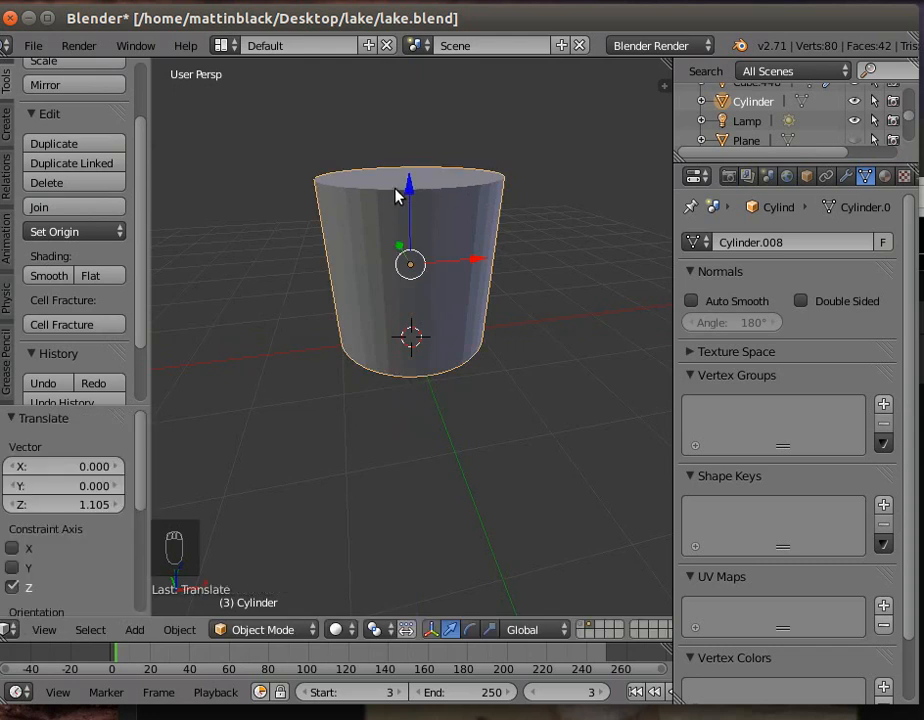
- Set the cylinder's Y rotation to 90° and raise it about 0.039 more along the Z axis
left_click(808, 177)
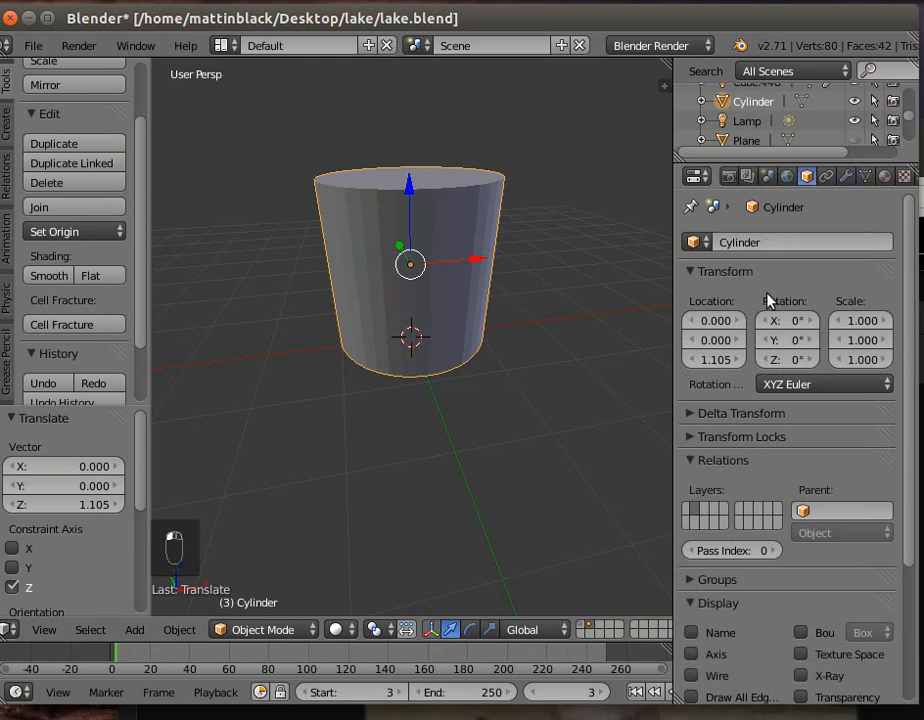
left_click(795, 343)
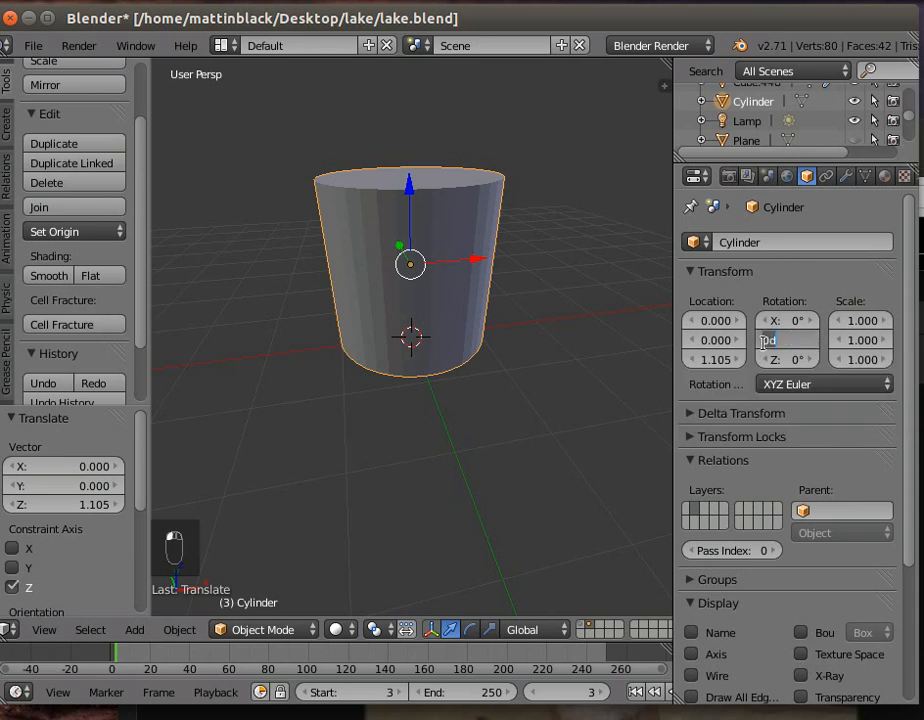
key("Return")
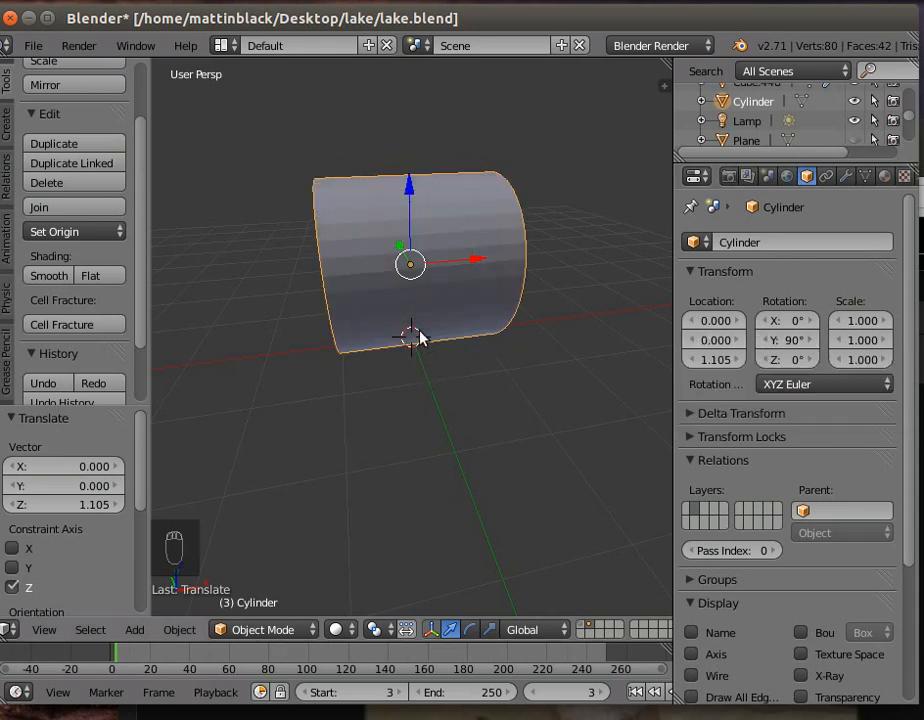
left_click_drag(409, 193, 407, 190)
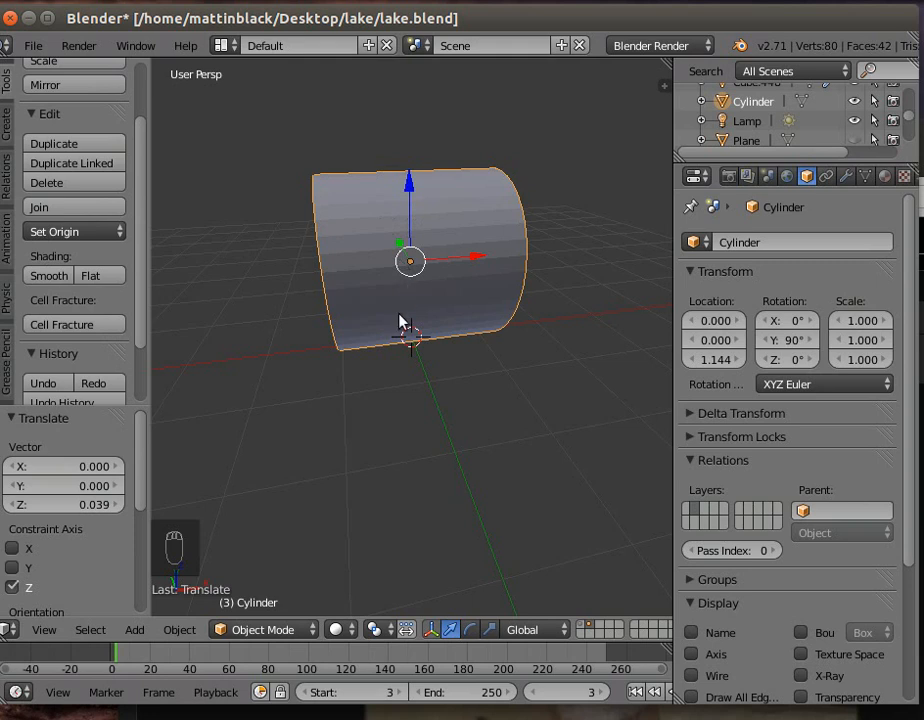
- Delete the cylinder and add a new mesh cylinder with 9 vertices at the scene centre
key("x")
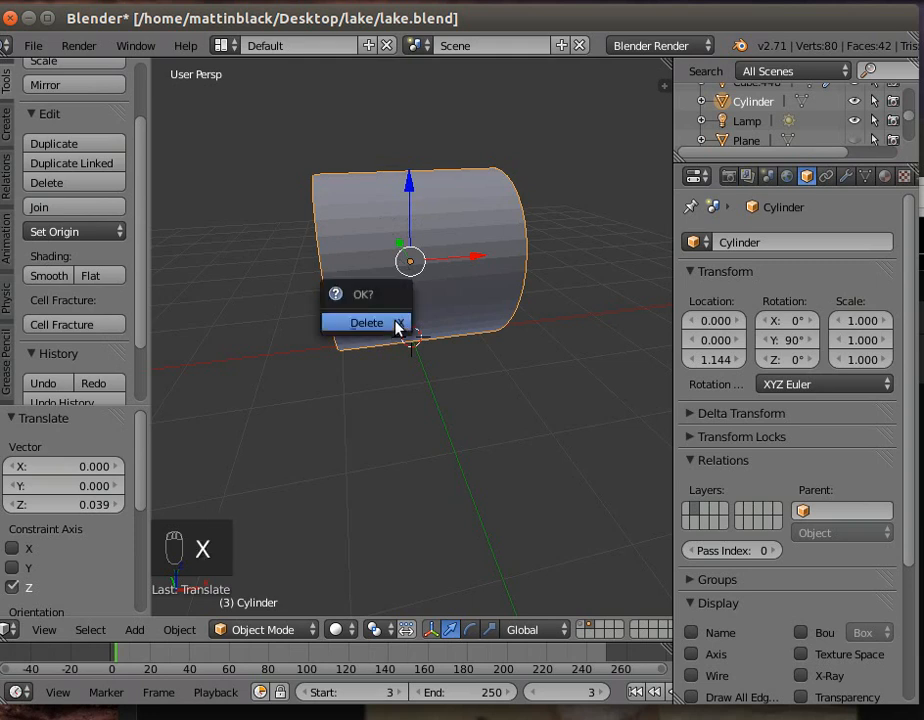
left_click(398, 324)
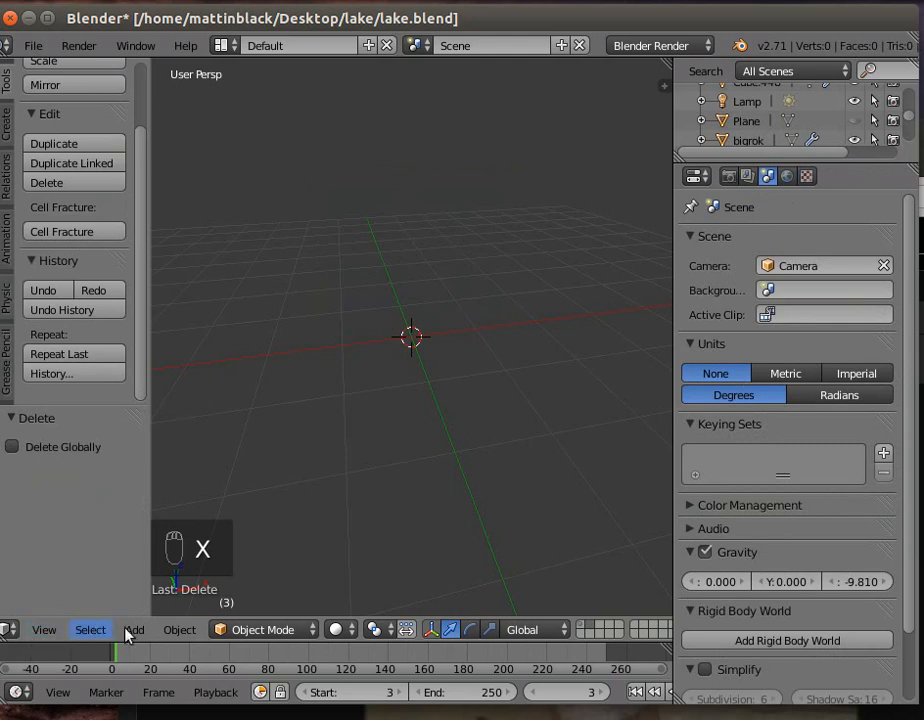
left_click(180, 631)
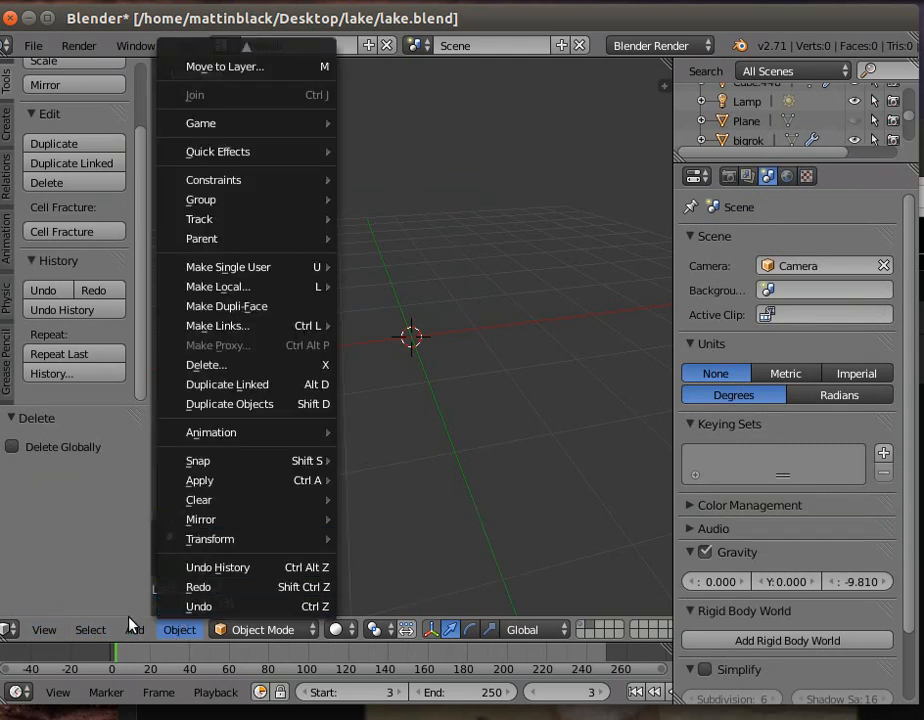
left_click(130, 629)
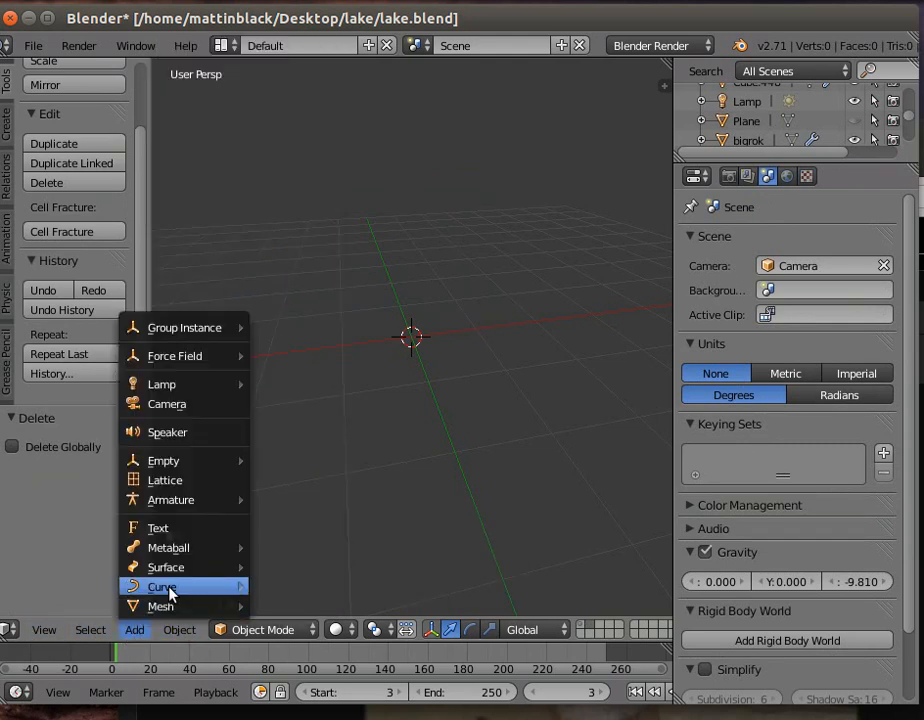
mouse_move(165, 604)
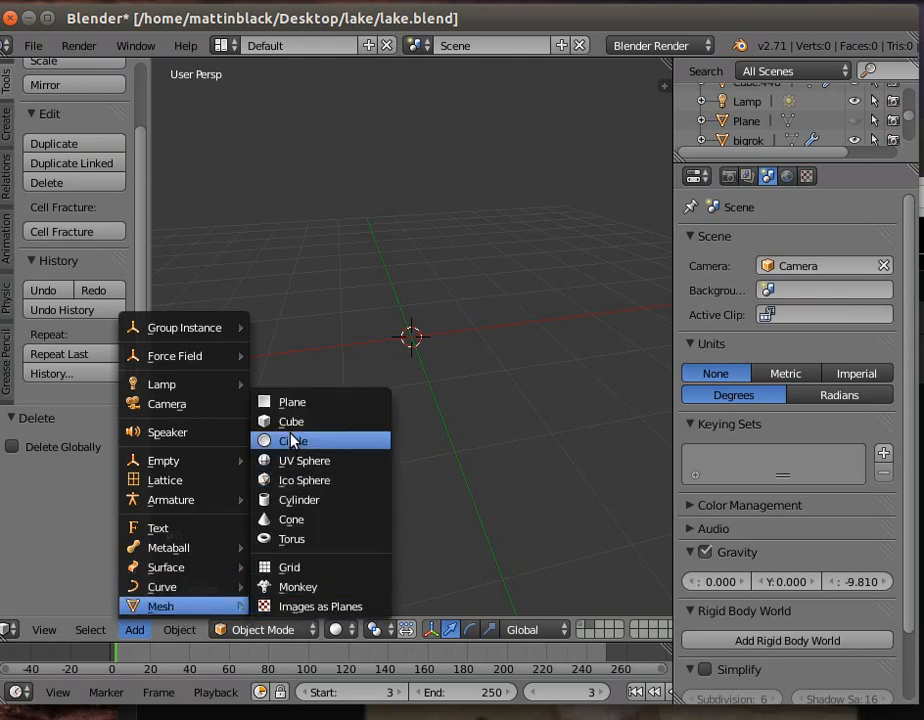
left_click(297, 500)
left_click(103, 465)
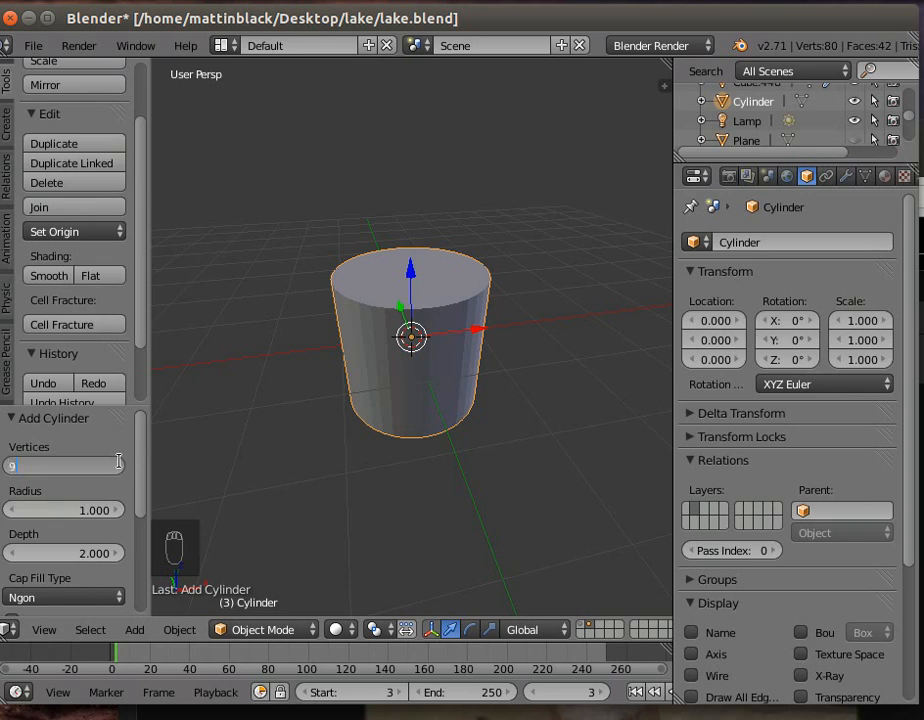
key("Return")
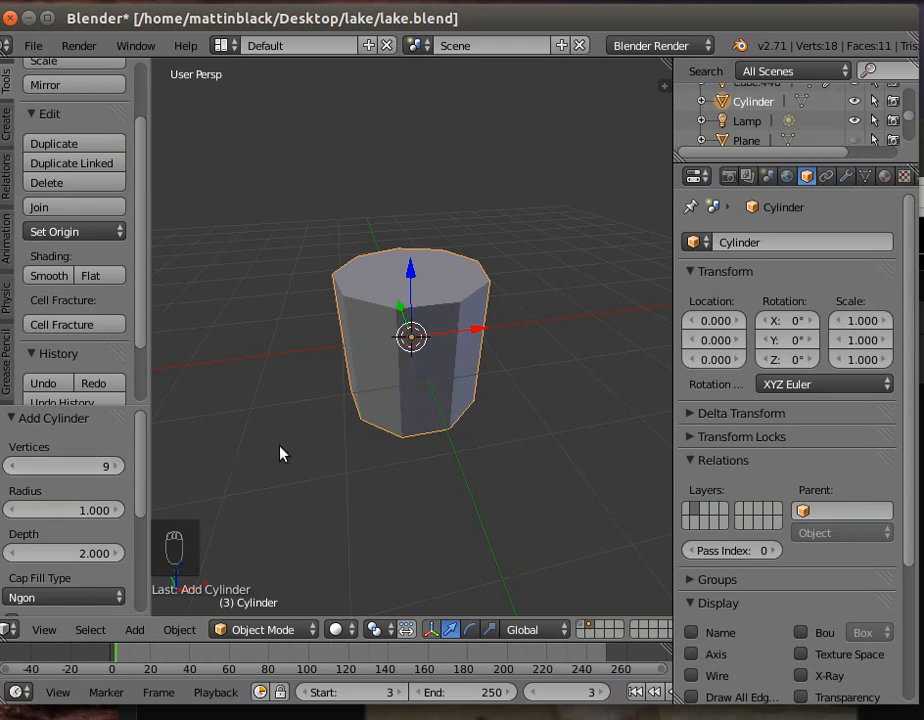
- Set the new cylinder's Y rotation to 90° and stretch it to about 2.044 times its length along the X axis
left_click(792, 345)
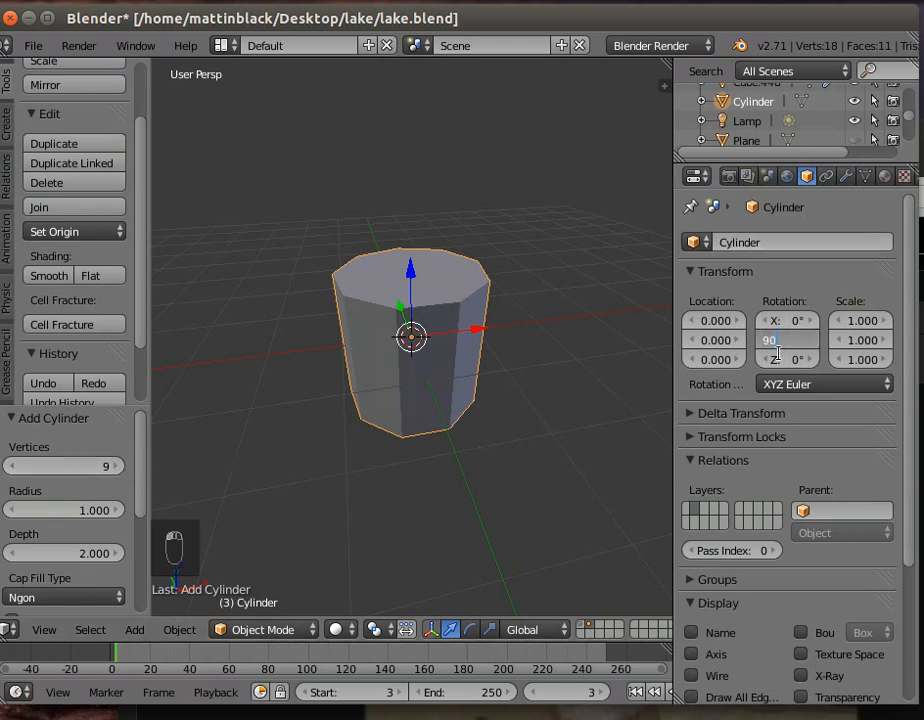
key("Return")
left_click(490, 630)
left_click_drag(480, 333, 553, 333)
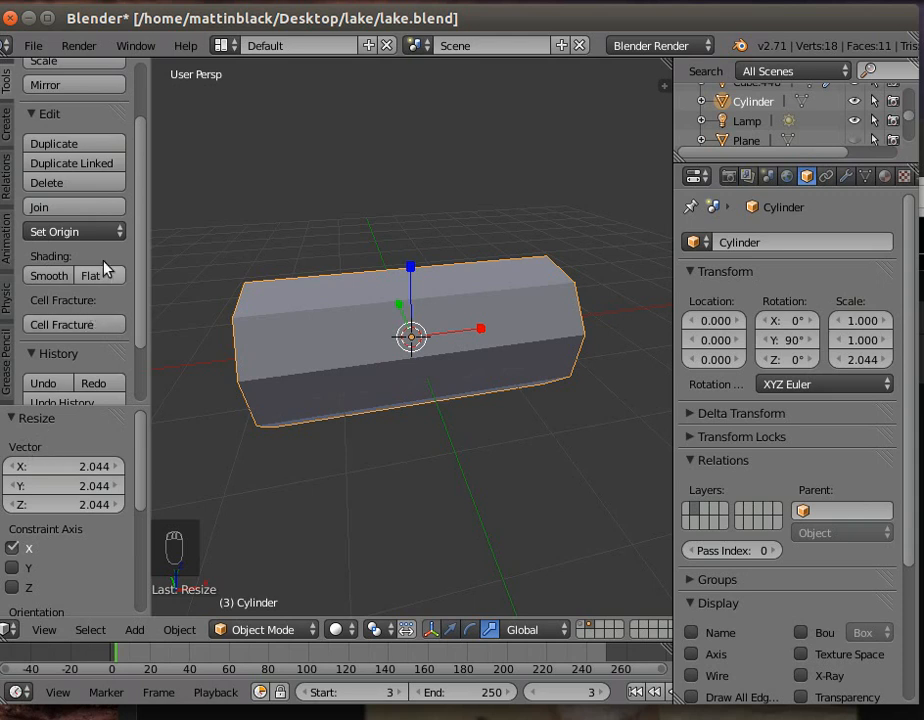
- Put the cylinder in Edit Mode and let the selection reach hidden vertices as well as visible ones
left_click(252, 630)
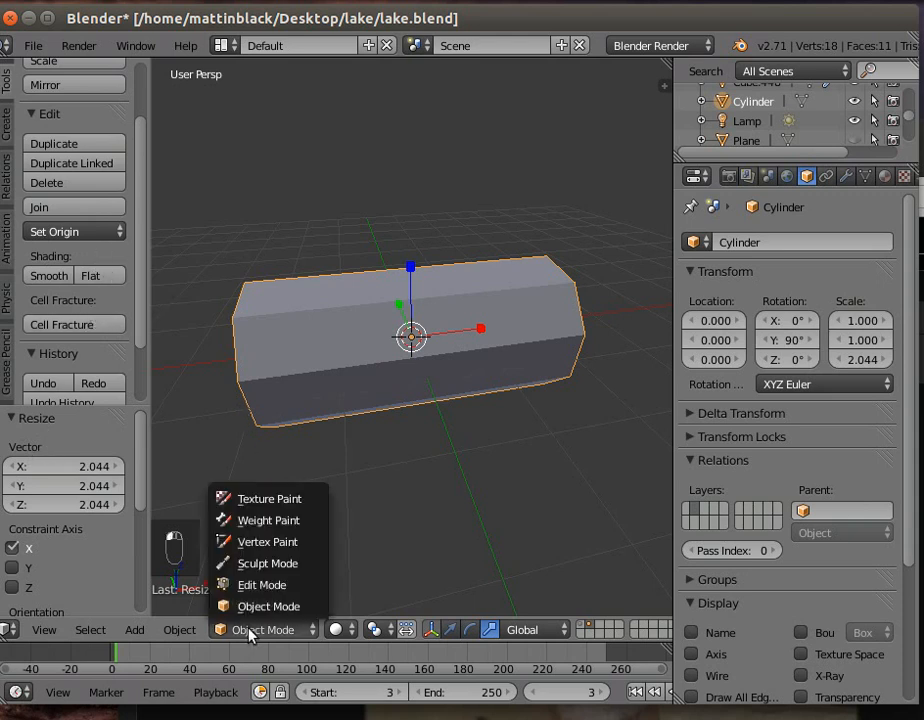
left_click(253, 585)
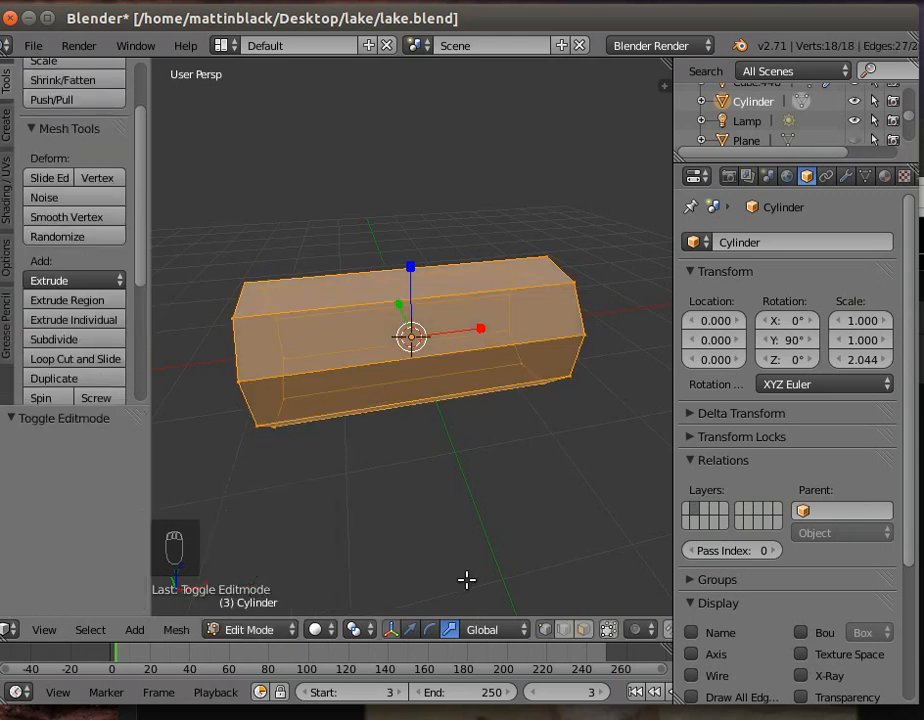
left_click(608, 632)
- Box-select the six vertices on the cylinder's positive Y side, including those at the far end, and delete them
middle_click_drag(322, 516, 511, 473)
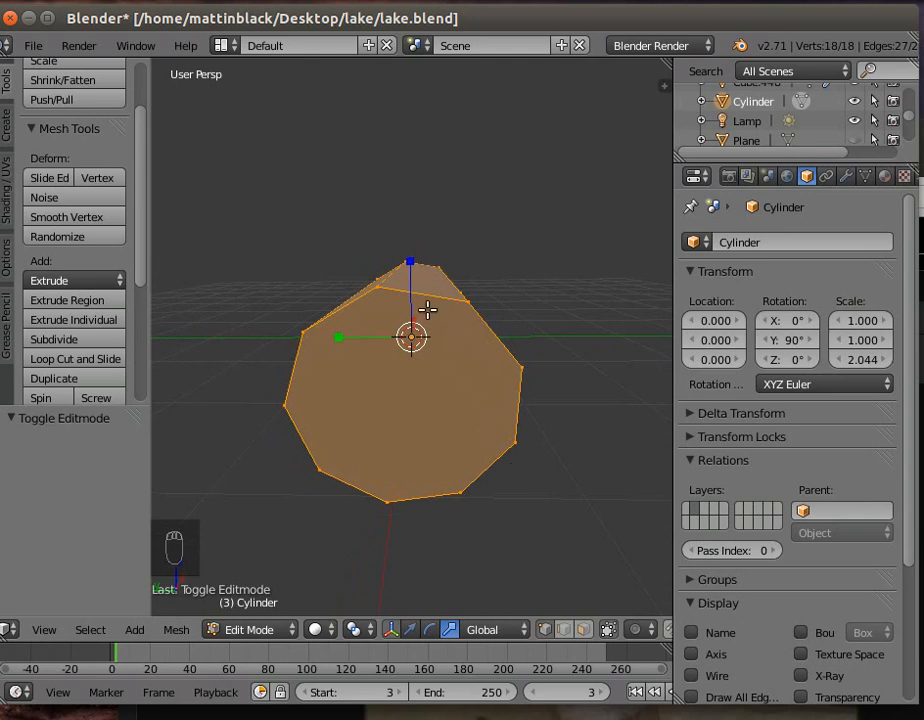
middle_click_drag(373, 415, 407, 388)
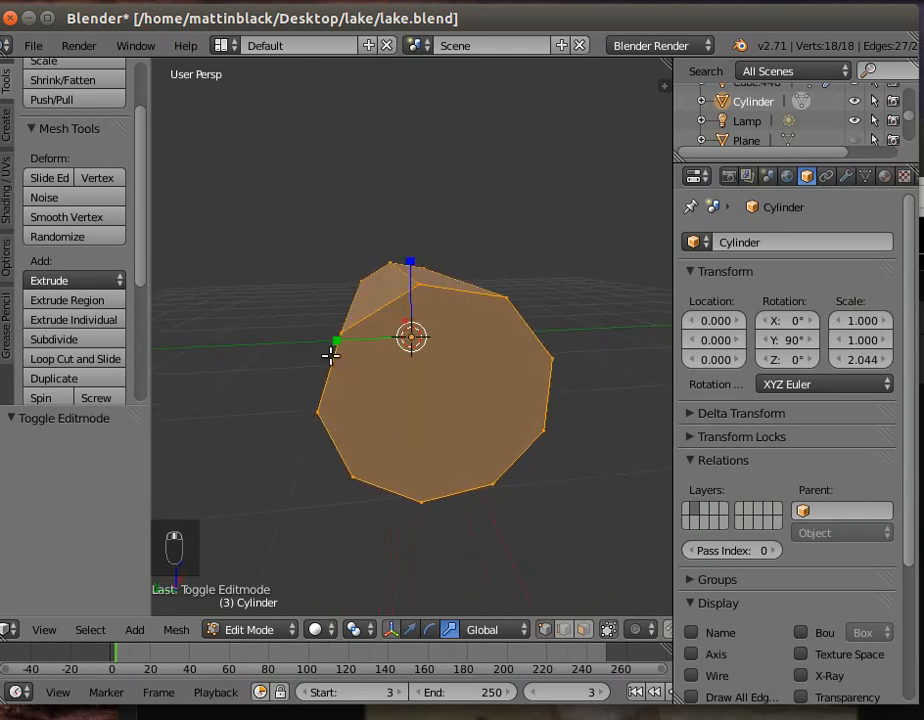
mouse_move(363, 495)
middle_mouse_down()
mouse_move(386, 507)
mouse_move(367, 489)
middle_mouse_up()
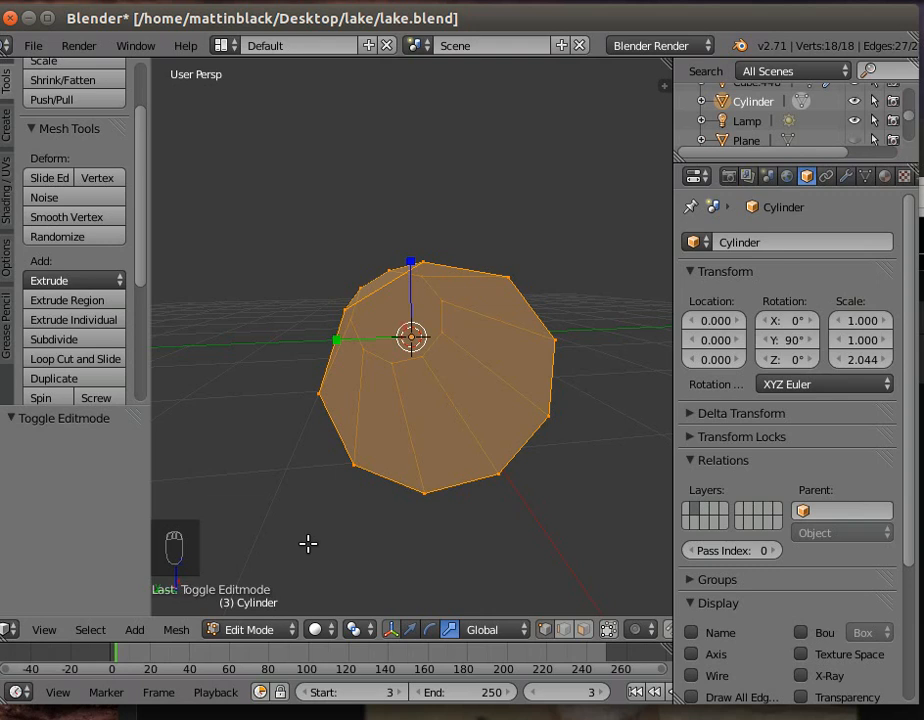
key("a")
key("b")
left_click_drag(304, 532, 379, 268)
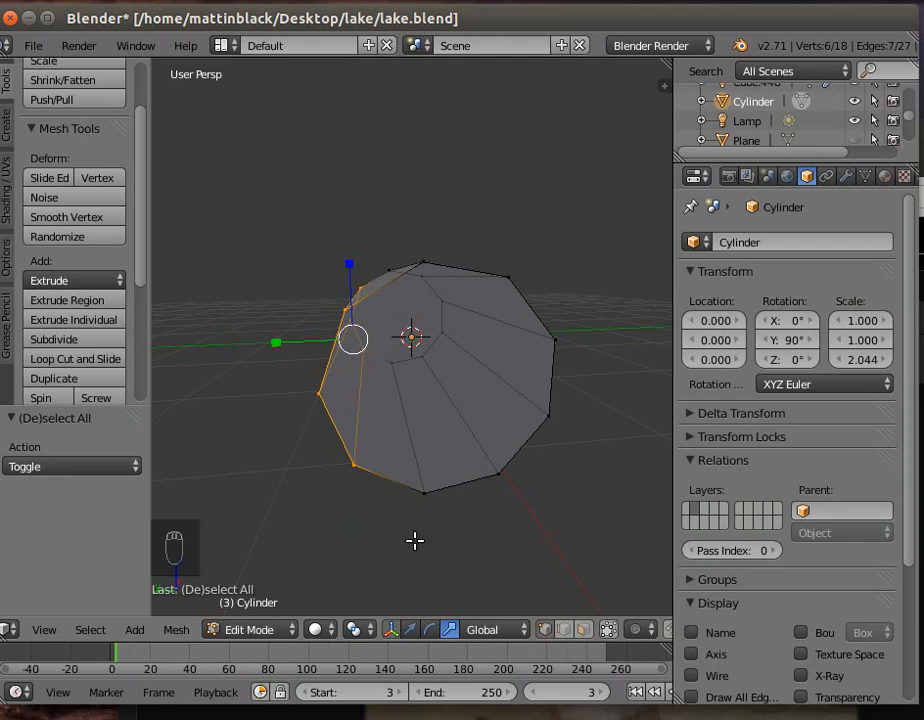
key("z")
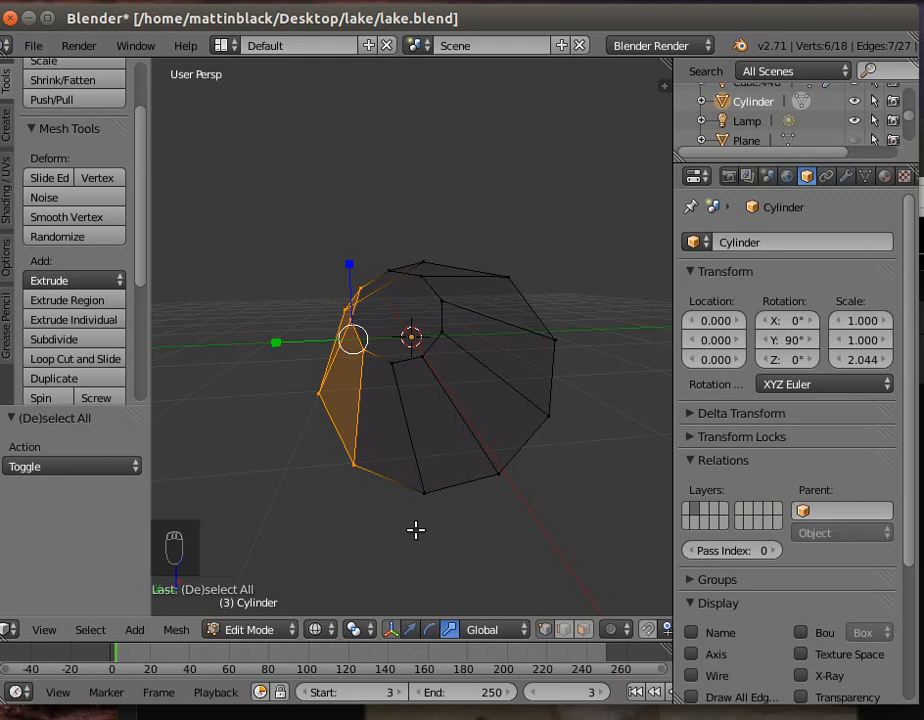
key("z")
key("x")
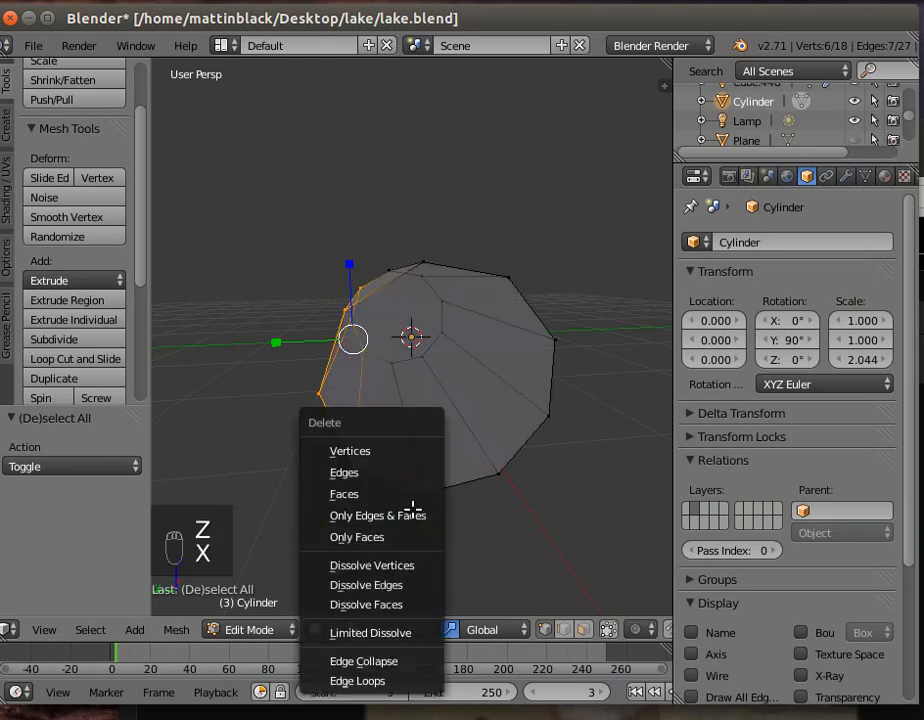
left_click(399, 449)
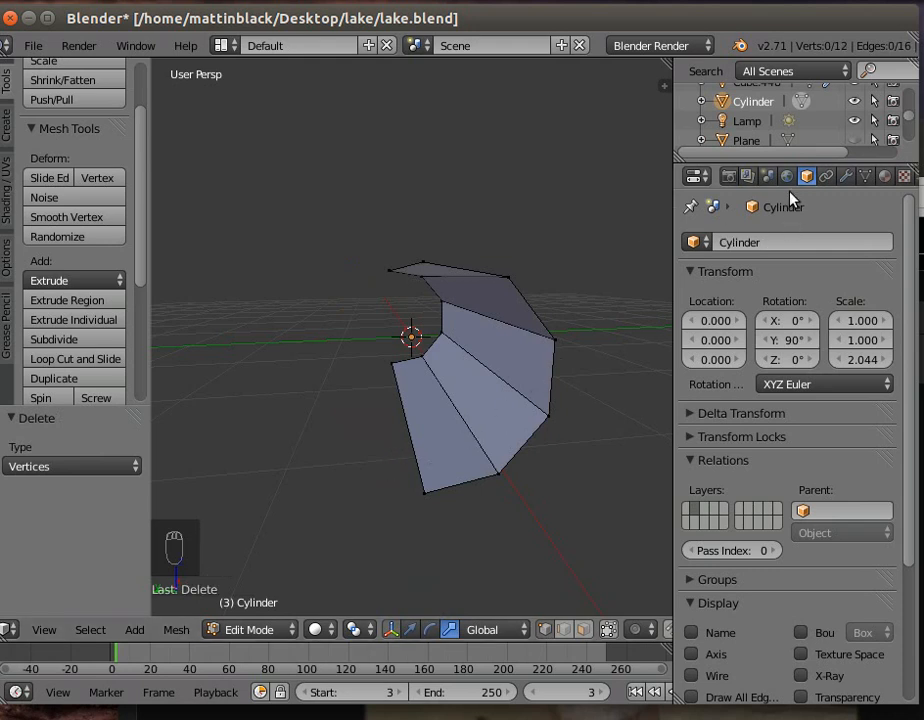
- Add a Mirror modifier to the half cylinder, mirroring across Y instead of X with Clipping enabled
left_click(846, 177)
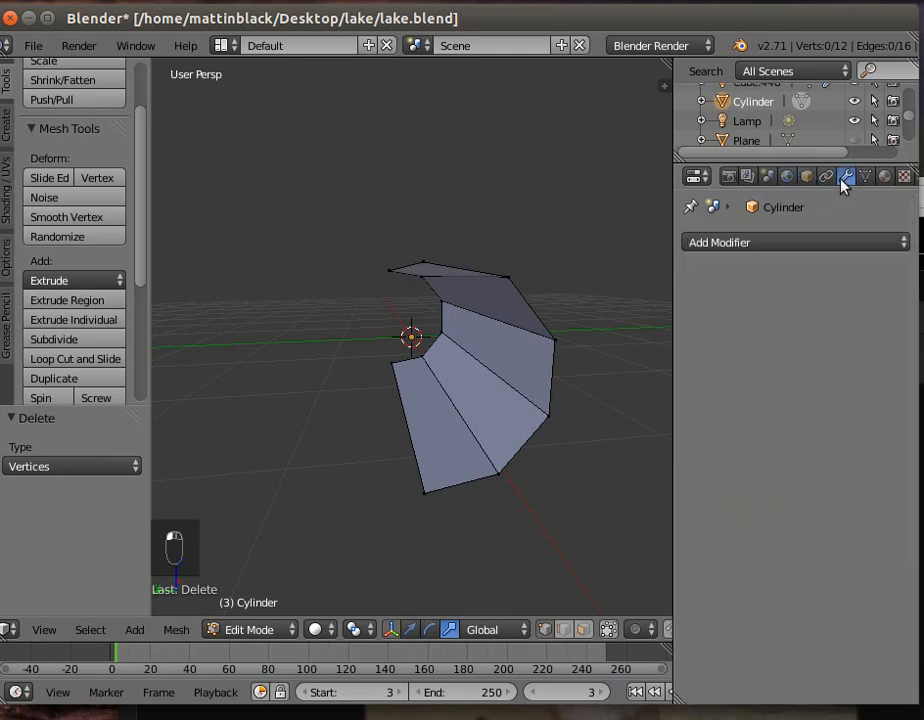
left_click(769, 243)
left_click(510, 439)
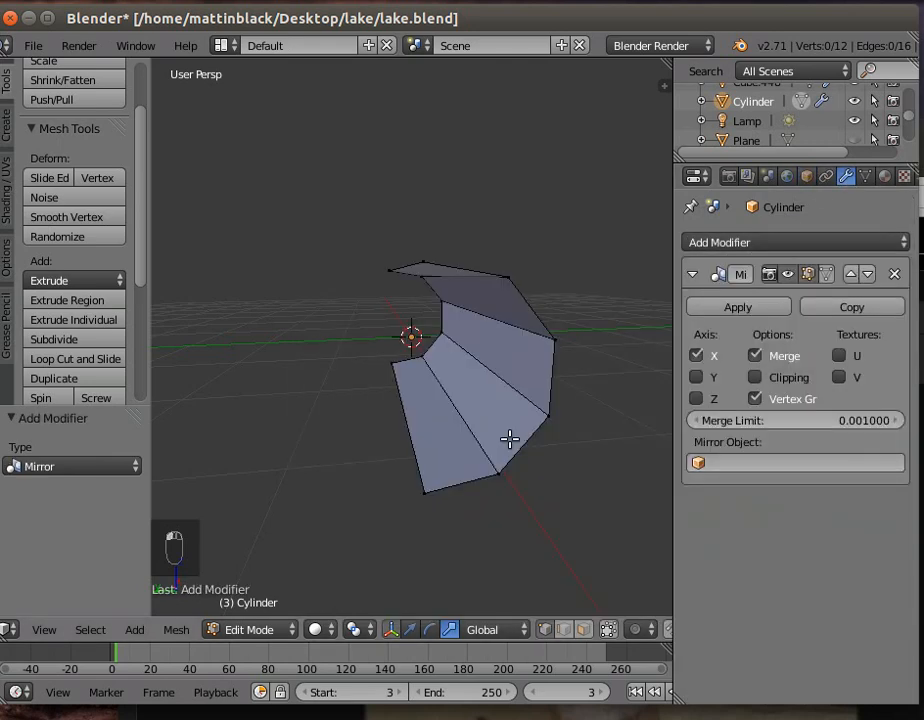
left_click(697, 377)
left_click(696, 355)
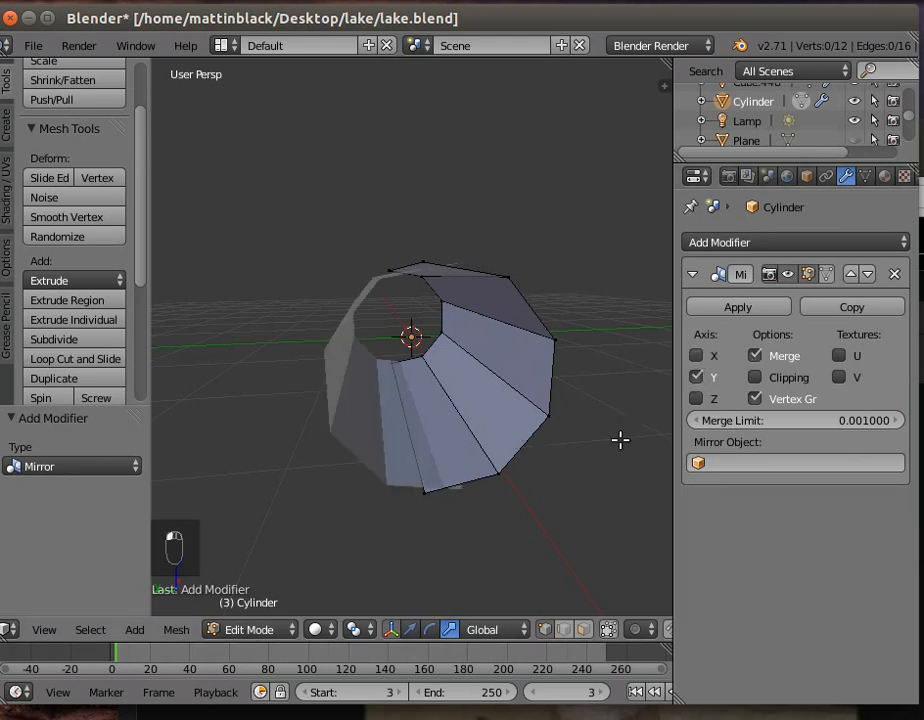
left_click(757, 377)
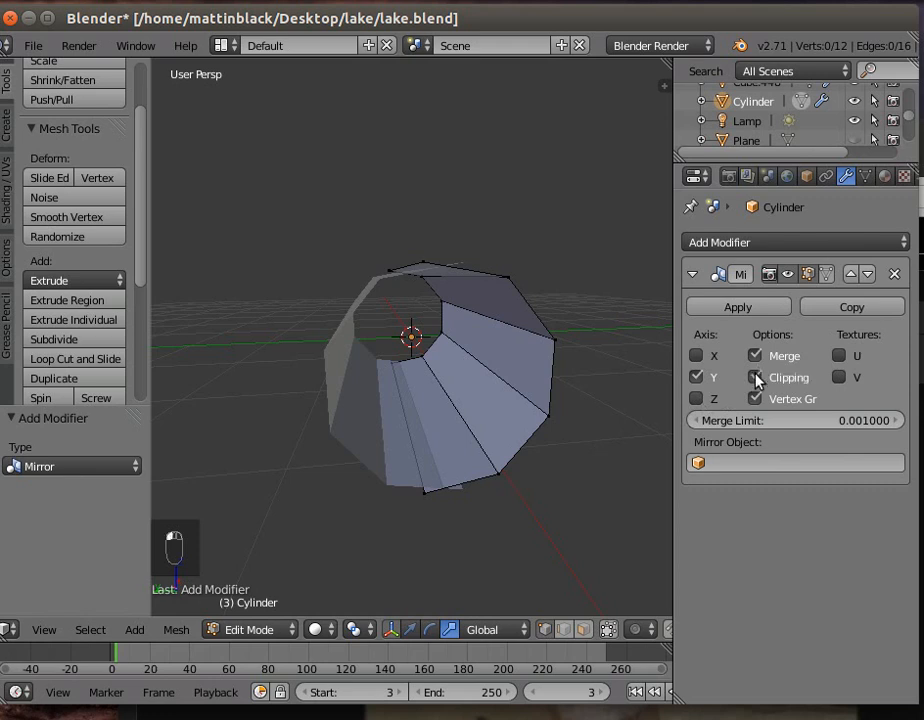
- Move the two bottom seam vertices of the half cylinder along Y by about -0.232 and -0.2175 to adjust the mirrored seam
right_click(459, 489)
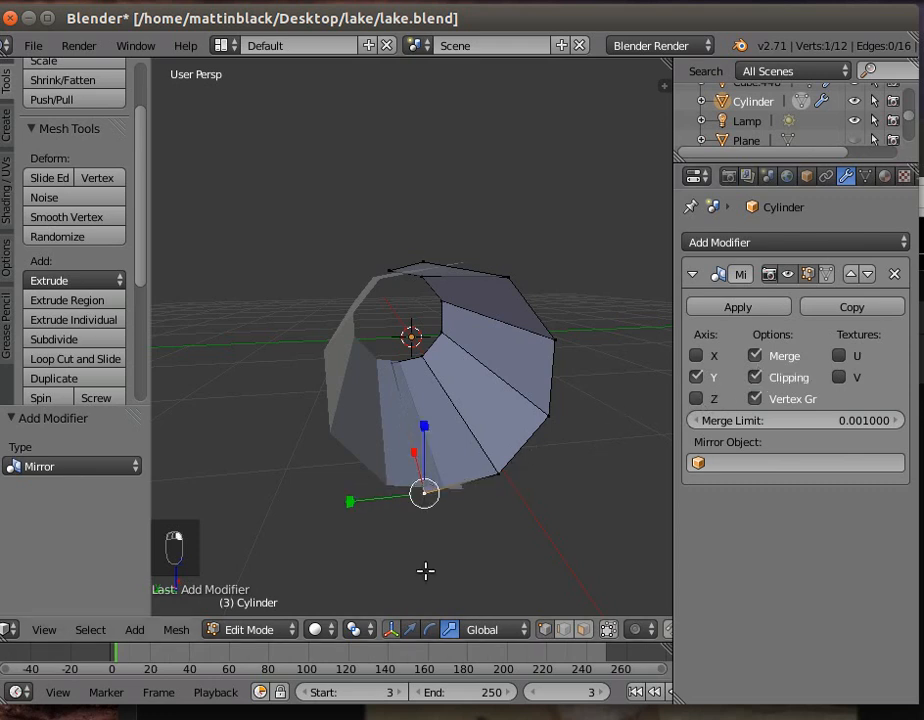
left_click_drag(347, 497, 376, 492)
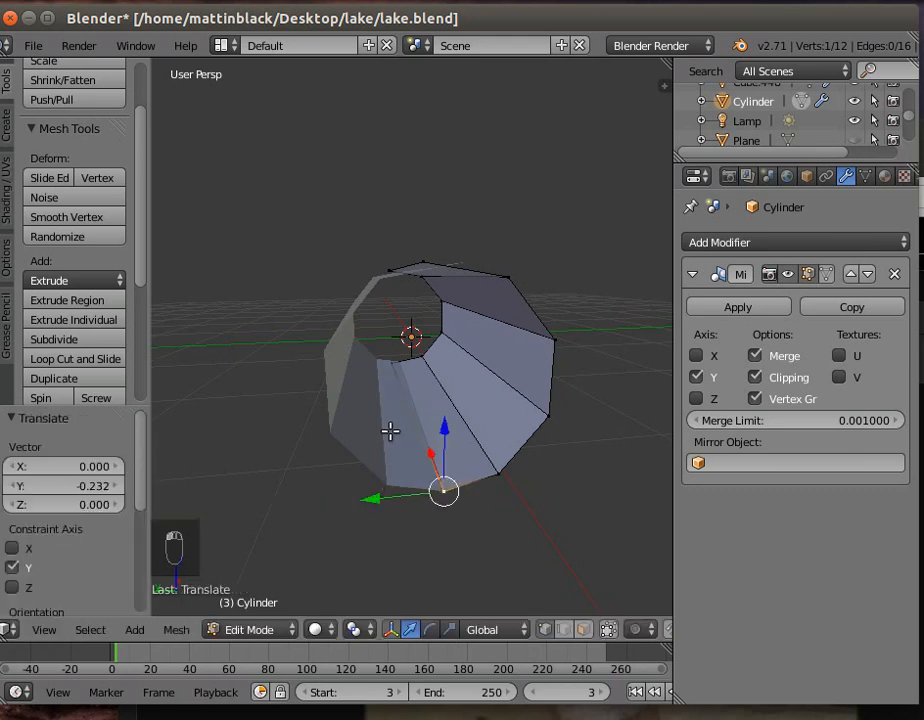
right_click(390, 365)
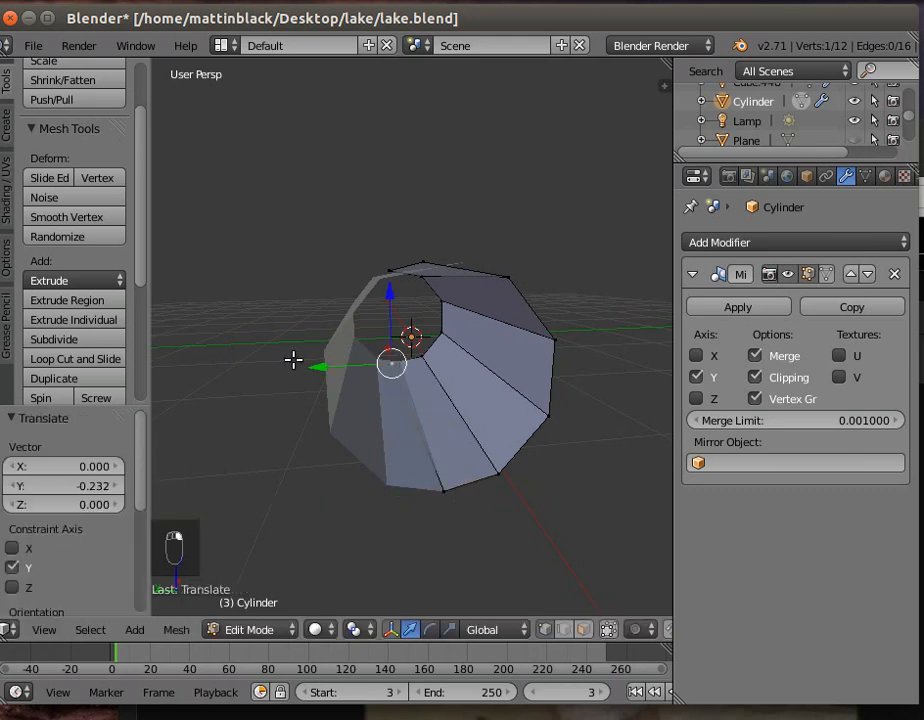
left_click_drag(308, 363, 318, 365)
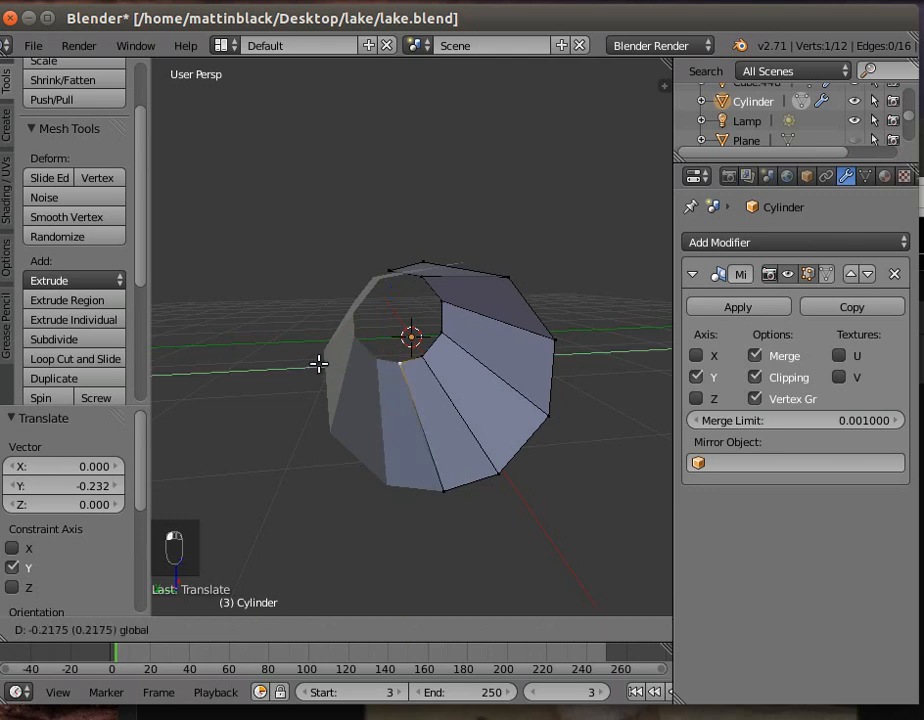
- Move the two top seam vertices of the half cylinder toward negative Y, shifting the far one by about -0.253
middle_click_drag(320, 363, 429, 386)
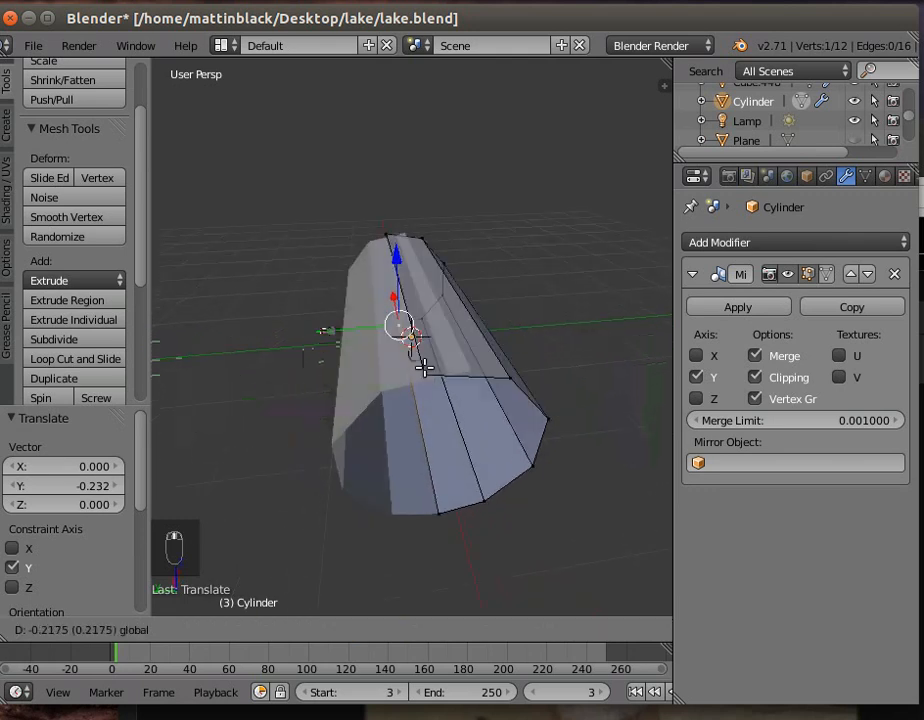
left_click_drag(342, 392, 380, 383)
right_click(385, 232)
left_click_drag(315, 232, 331, 235)
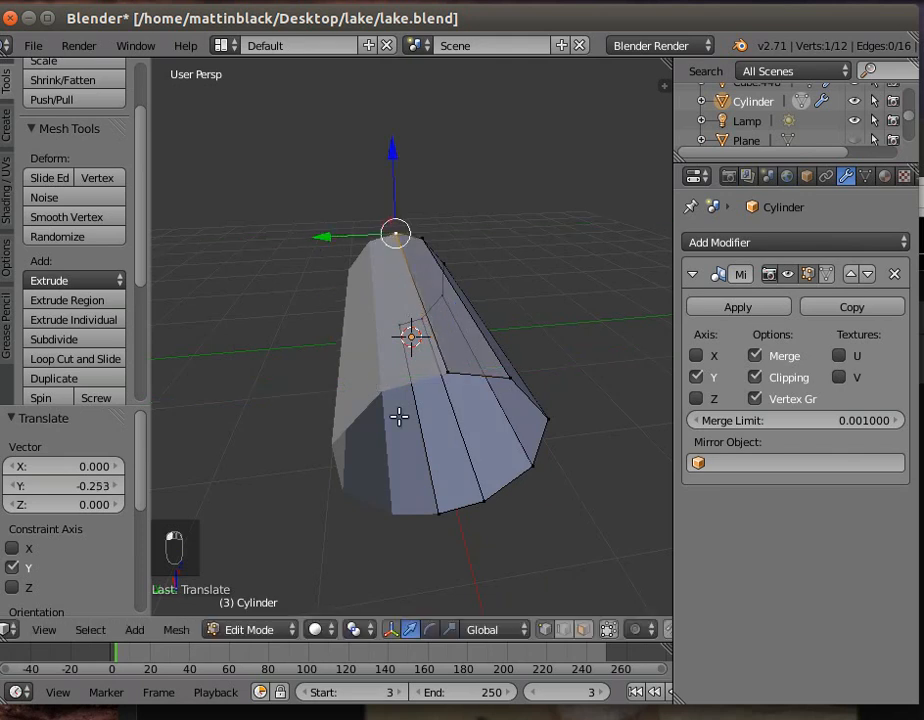
- Add a single loop cut around the half cylinder and slide it by about 0.56 toward the negative X end
middle_click_drag(499, 497, 519, 186)
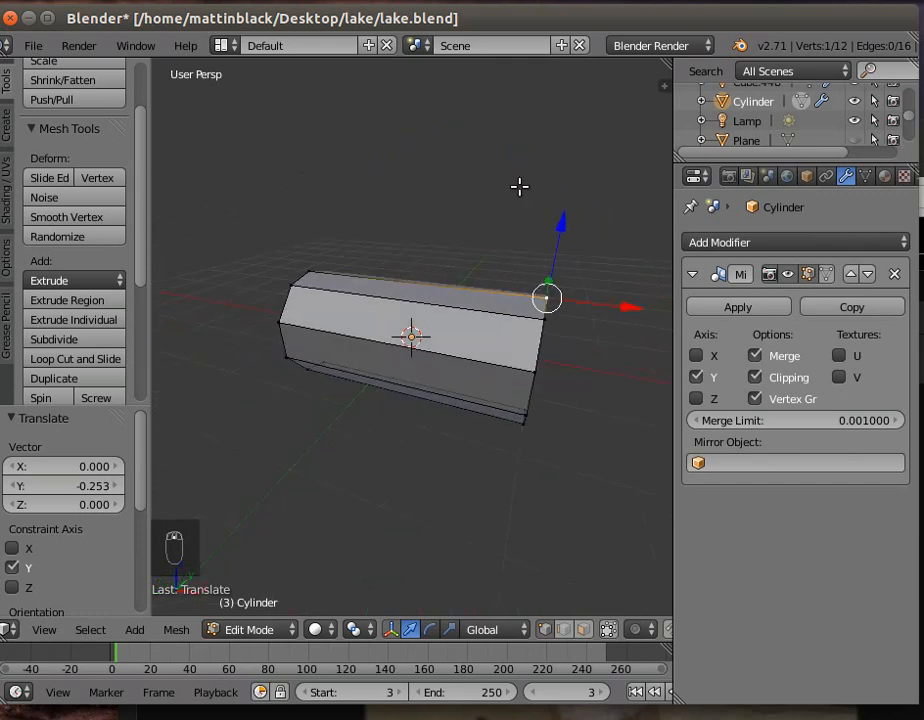
middle_click_drag(404, 448, 441, 437)
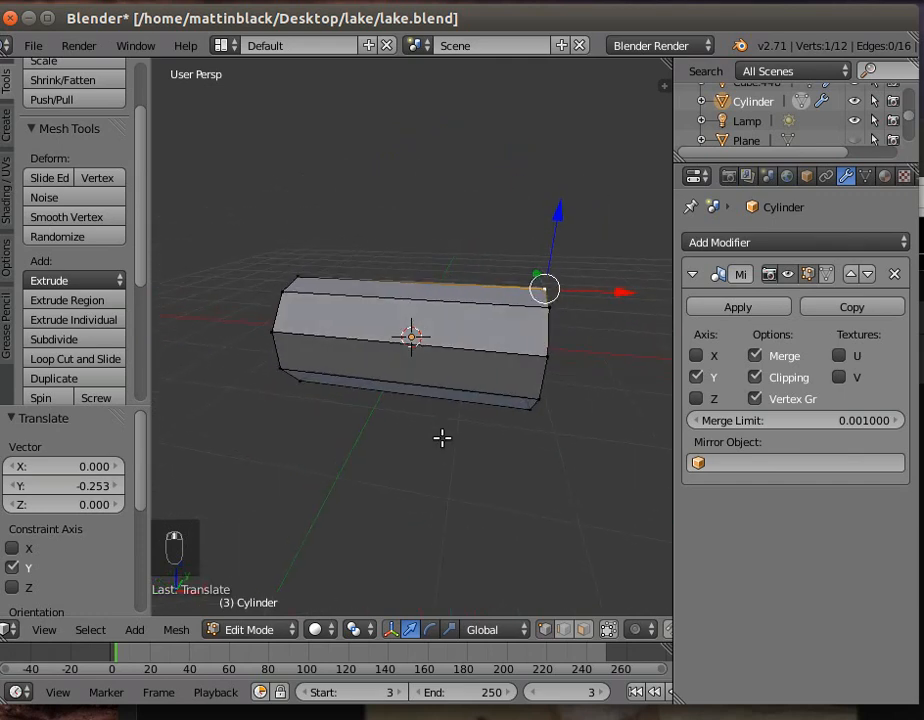
left_click(93, 362)
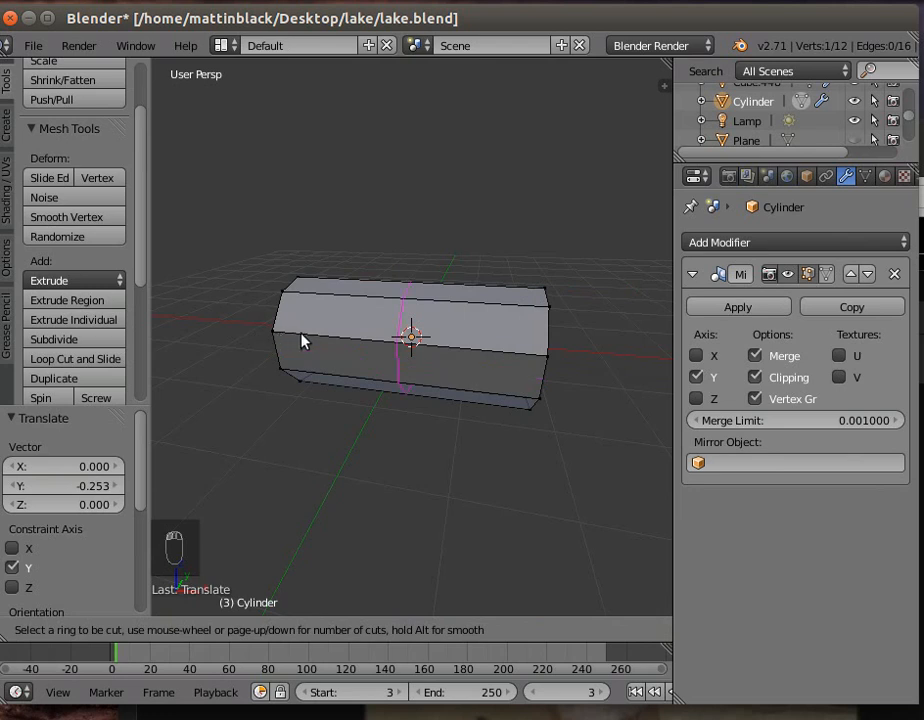
scroll(303, 342, "up", 2)
scroll(303, 342, "down", 2)
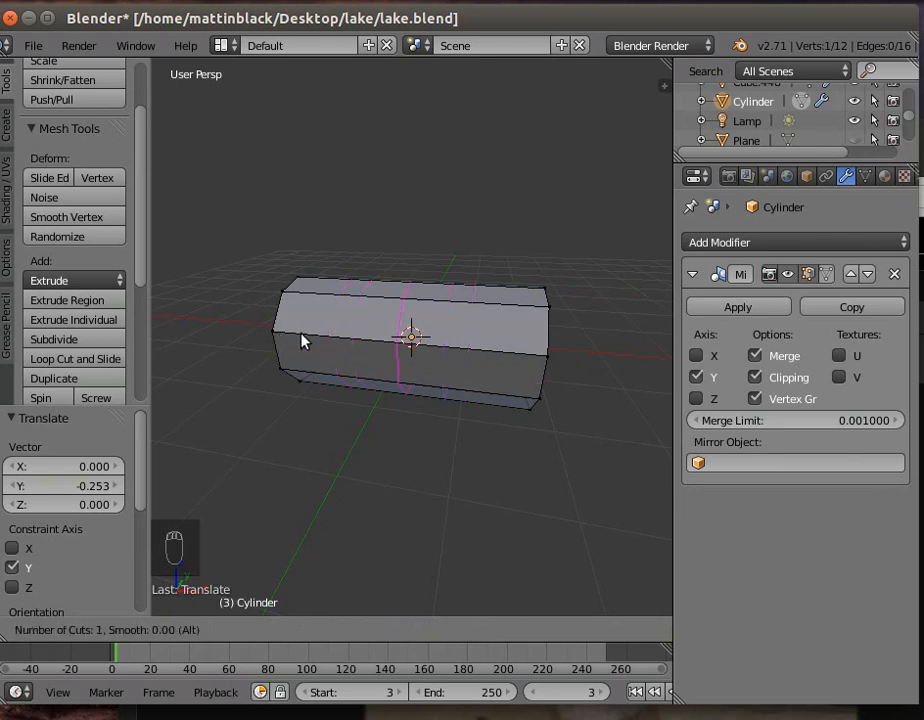
left_click(311, 330)
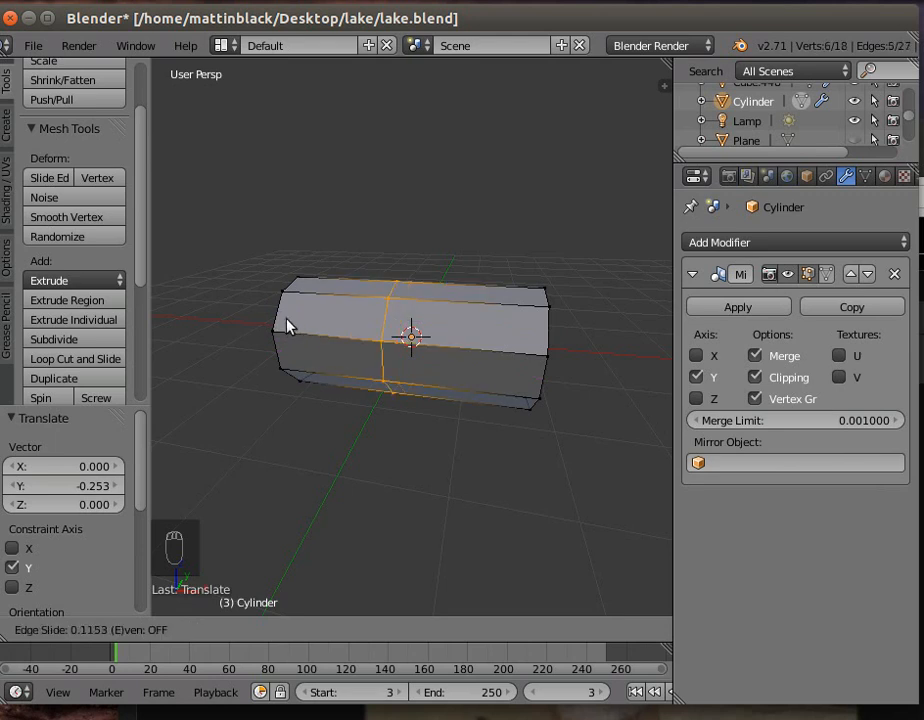
left_click(233, 328)
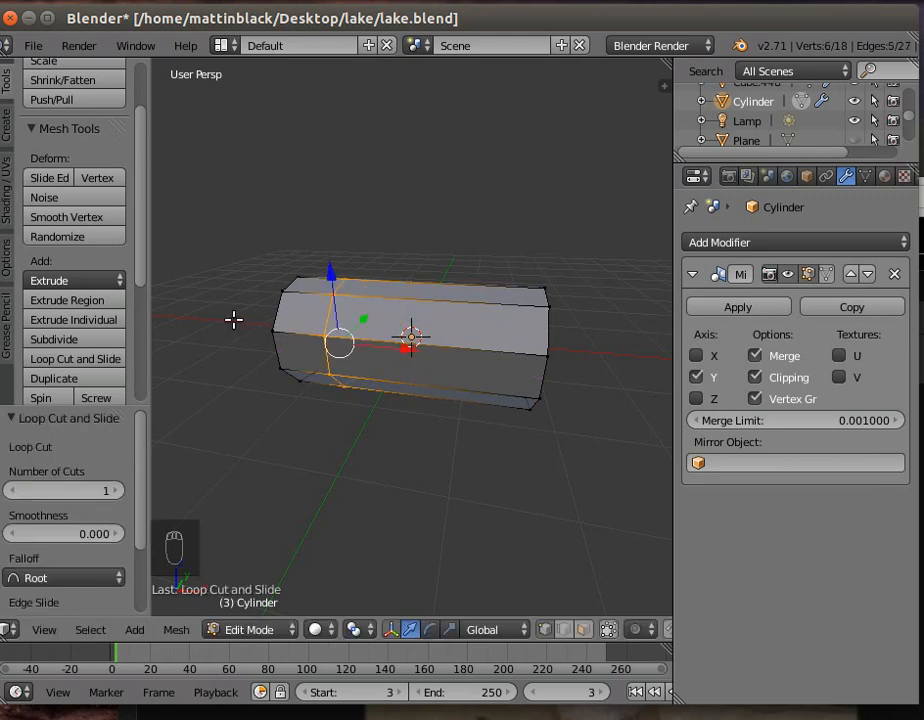
- Add two more loop cuts, one slid about 0.07 near the middle and one slid about -0.15 nearer the positive X end
left_click(93, 361)
left_click(472, 360)
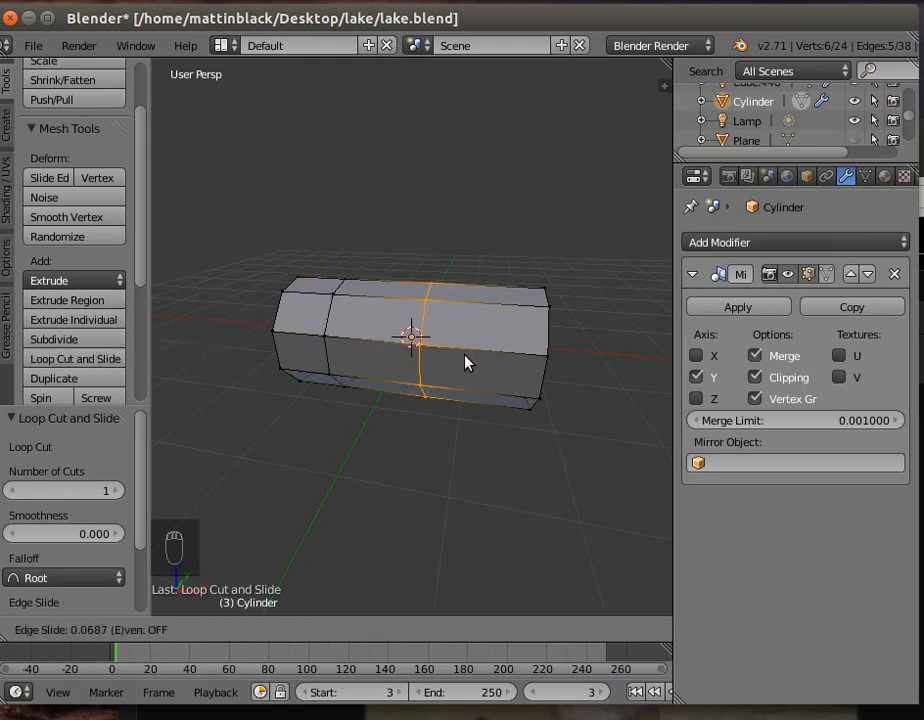
left_click(466, 358)
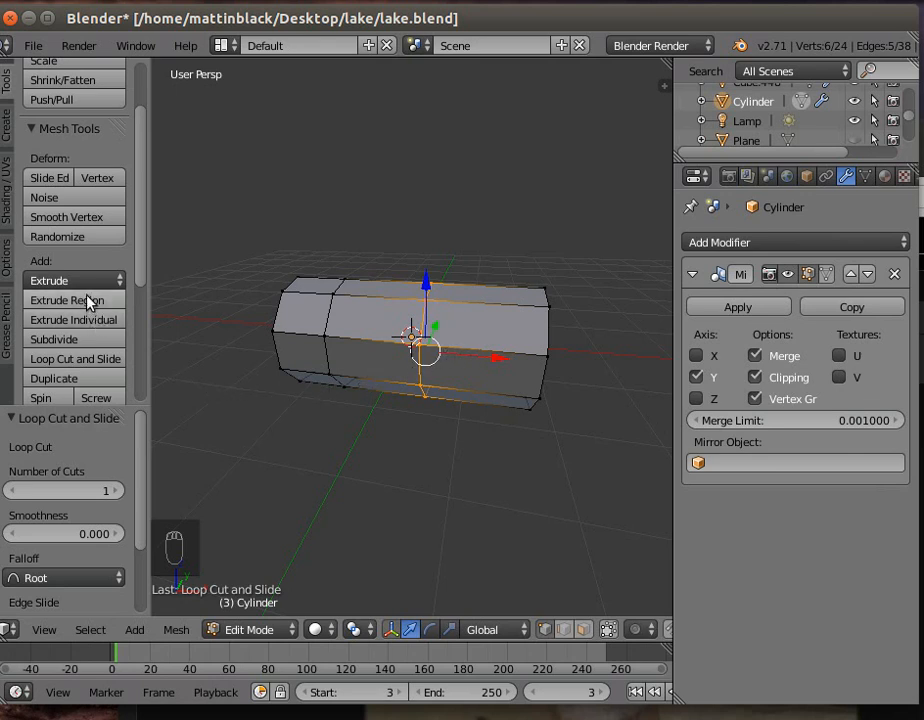
left_click(74, 361)
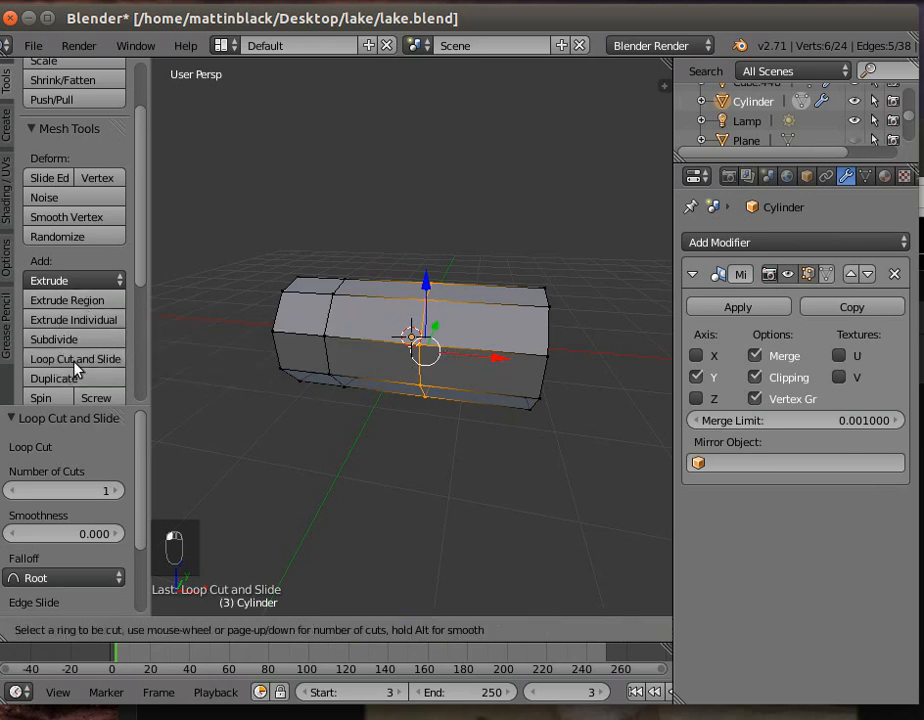
left_click(491, 363)
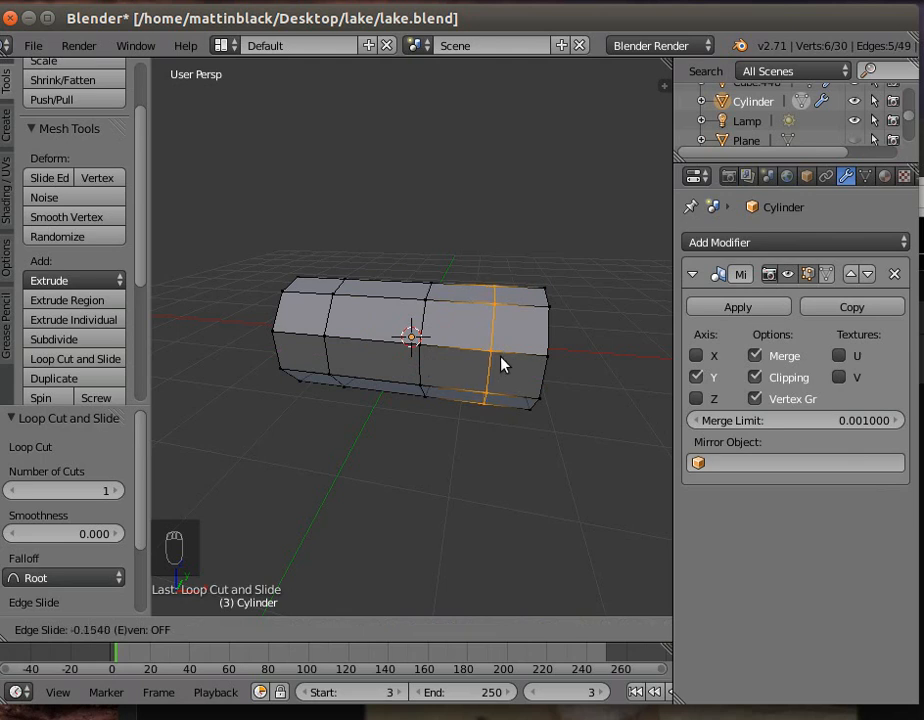
left_click(502, 365)
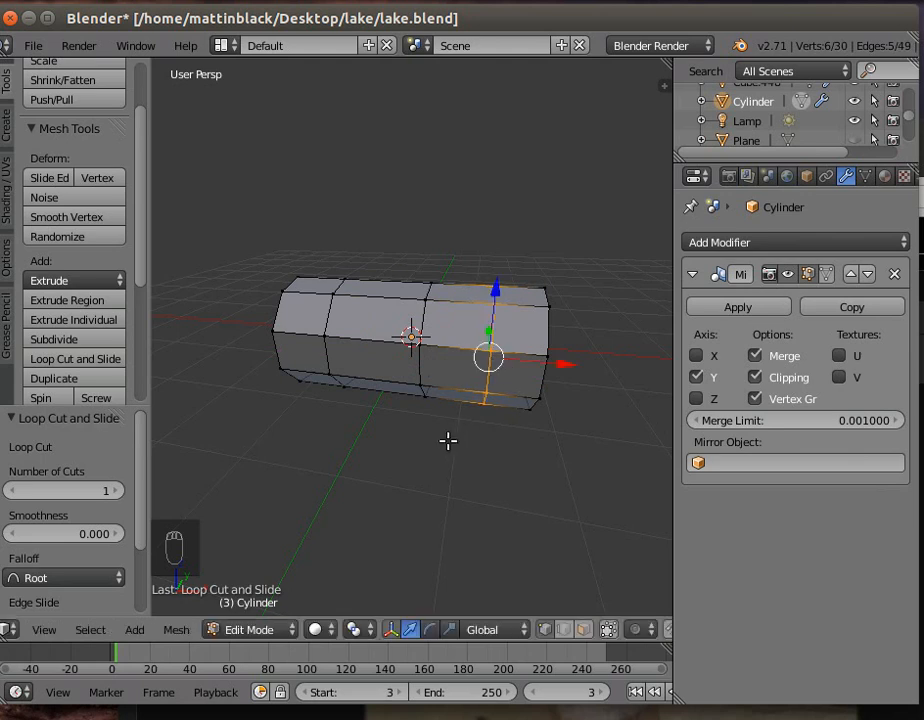
- Select all vertices of the half cylinder and scale them to about 0.785 along the Z axis
middle_click_drag(425, 456, 503, 455)
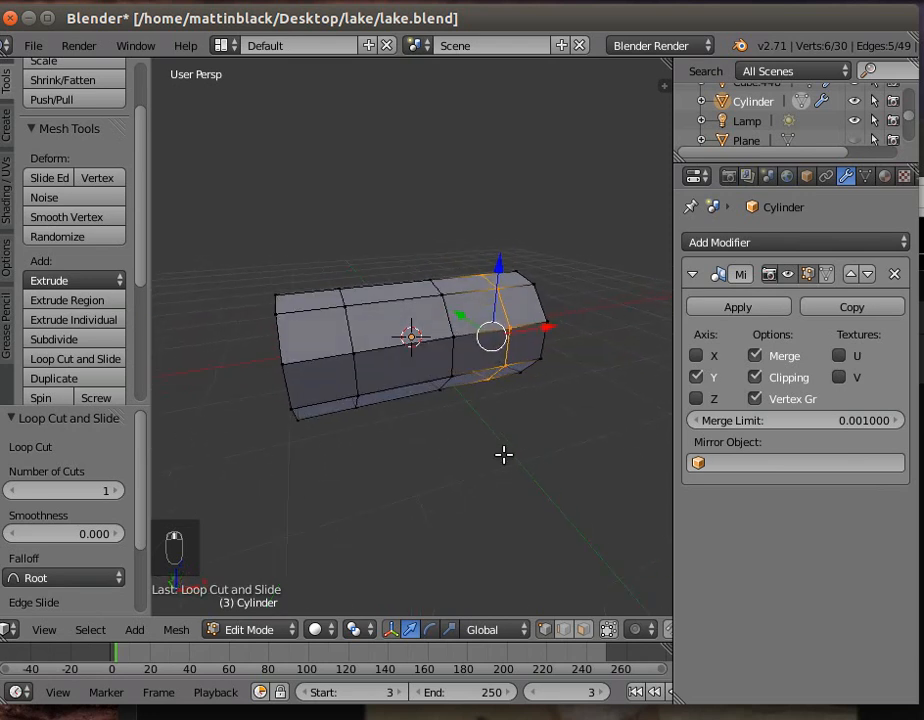
left_click(449, 629)
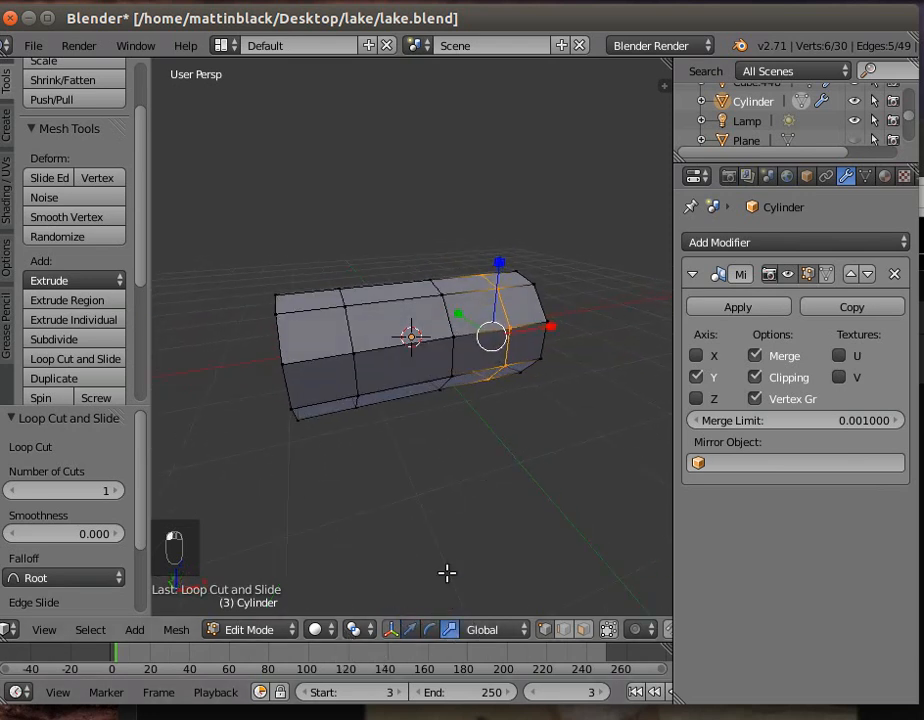
key("a")
key("a")
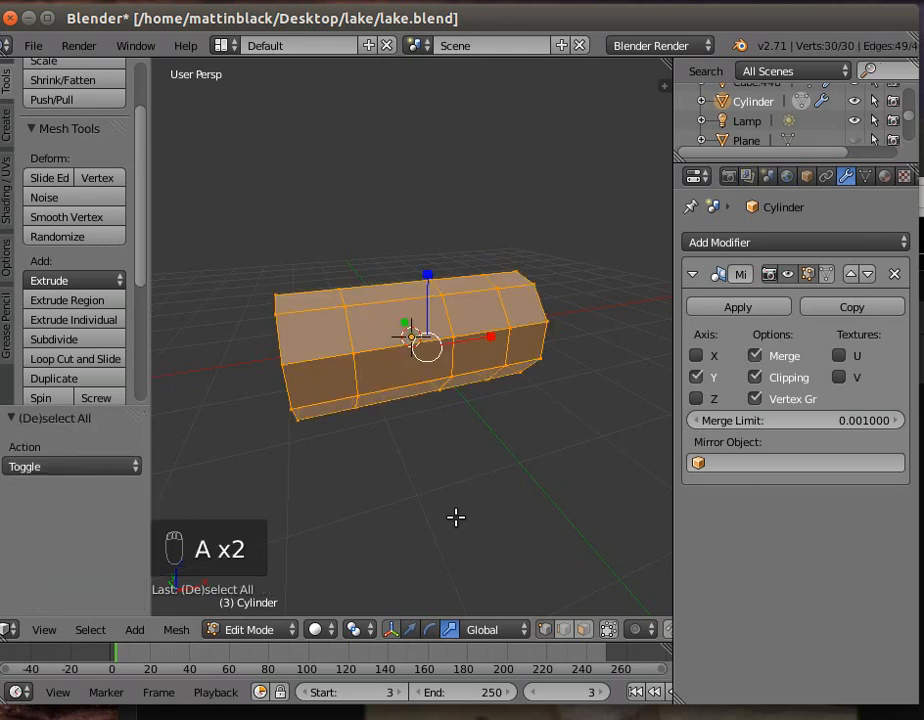
left_click_drag(431, 273, 431, 289)
mouse_move(423, 448)
middle_mouse_down()
mouse_move(381, 404)
mouse_move(270, 433)
mouse_move(188, 427)
mouse_move(235, 452)
mouse_move(419, 431)
middle_mouse_up()
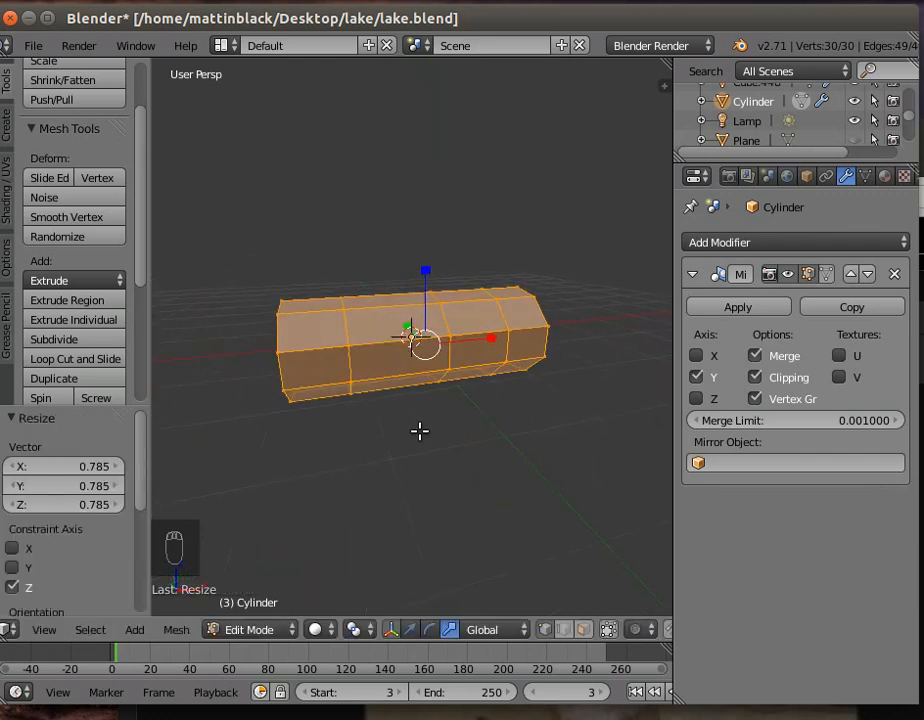
right_click(349, 346)
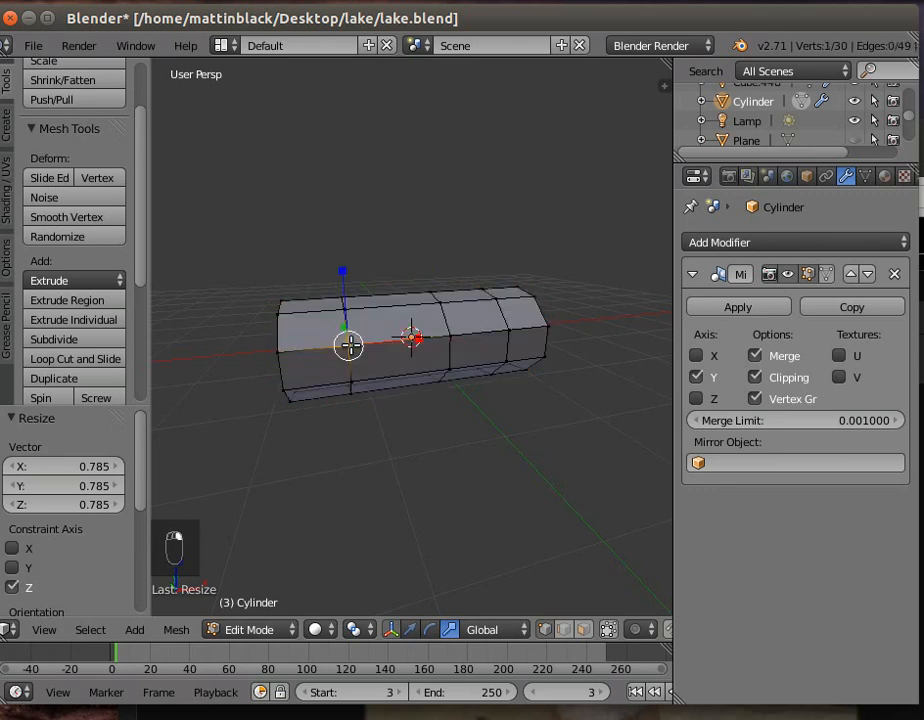
right_click(277, 350, "shift")
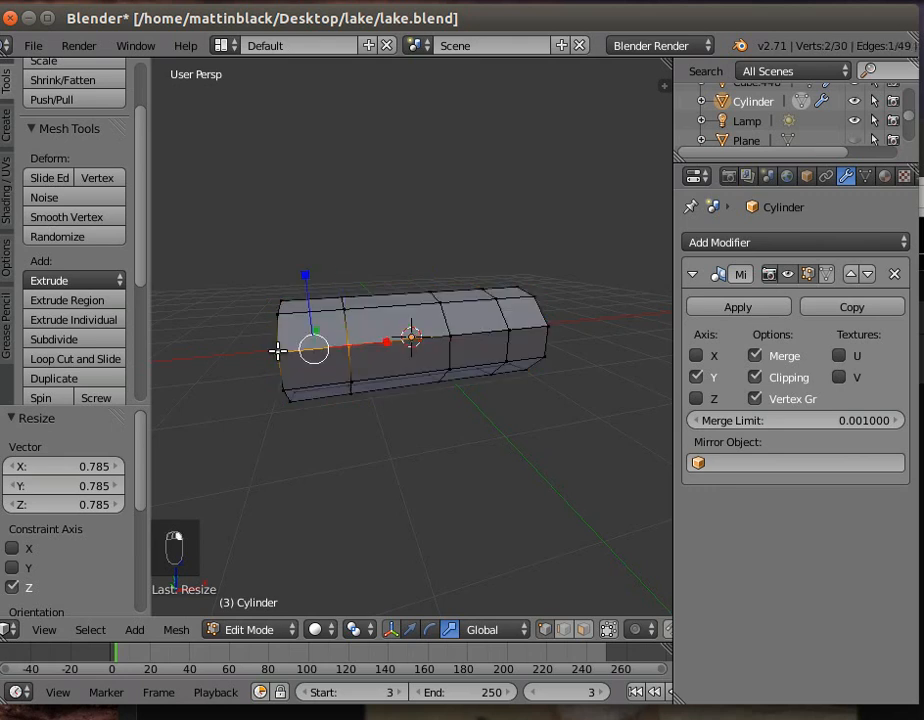
right_click(449, 336, "shift")
right_click(509, 331, "shift")
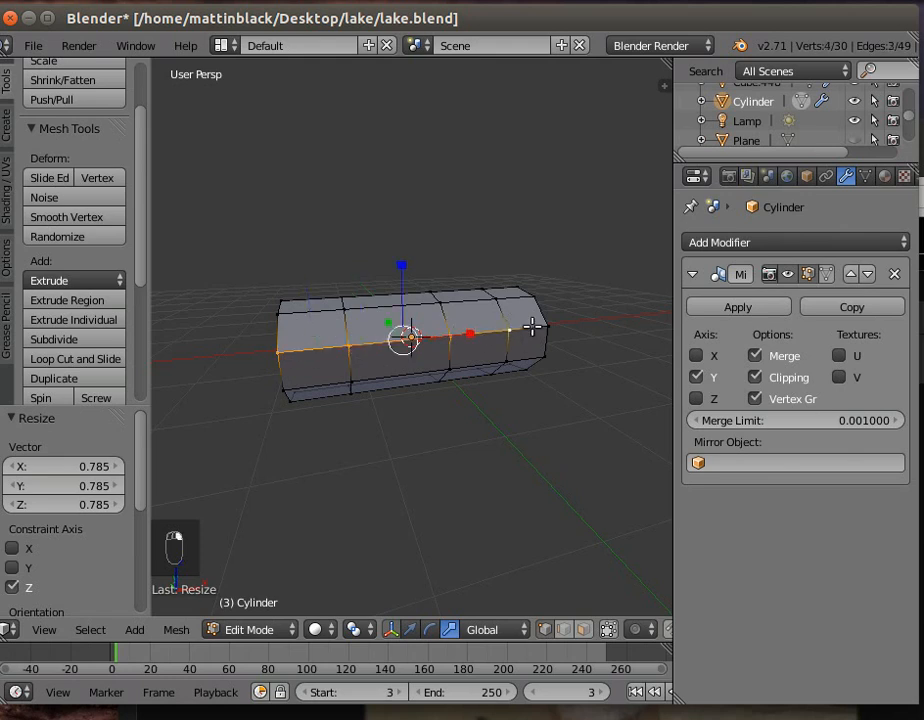
right_click(546, 325, "shift")
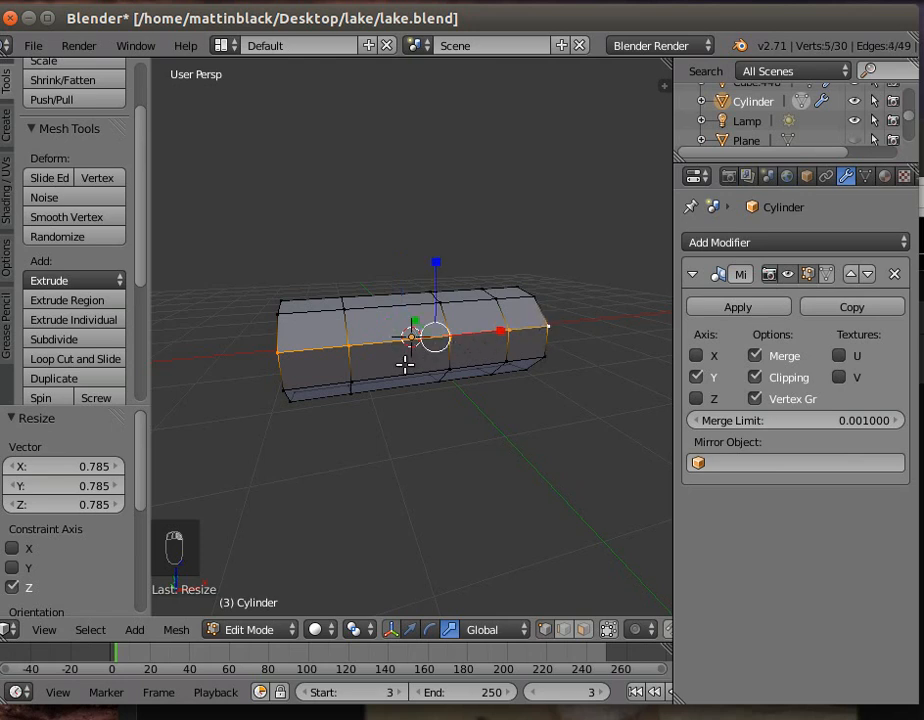
right_click(541, 353, "shift")
right_click(501, 359, "shift")
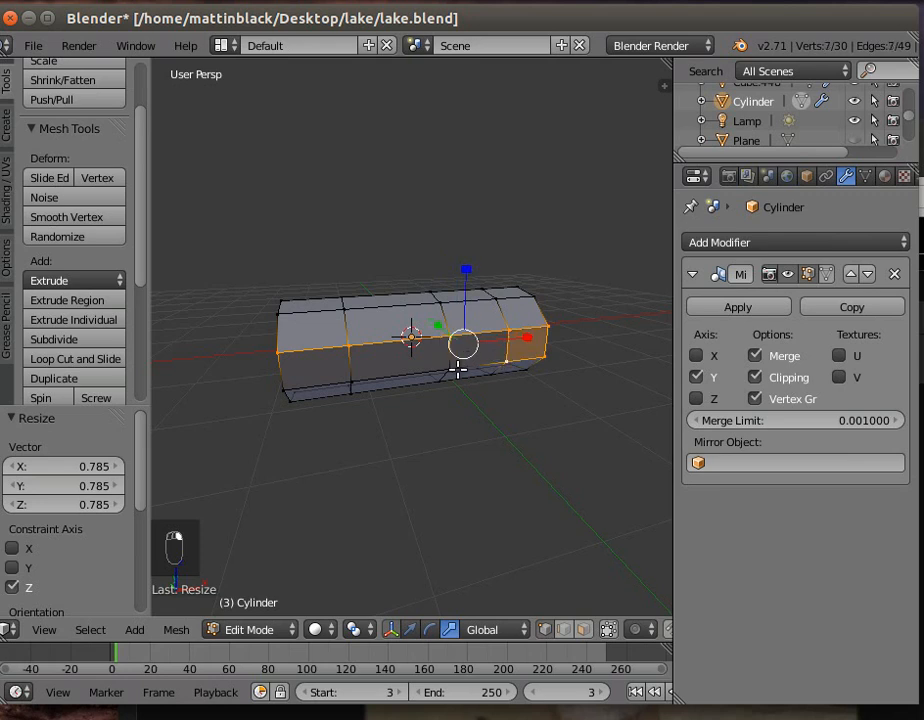
right_click(448, 369, "shift")
right_click(349, 383, "shift")
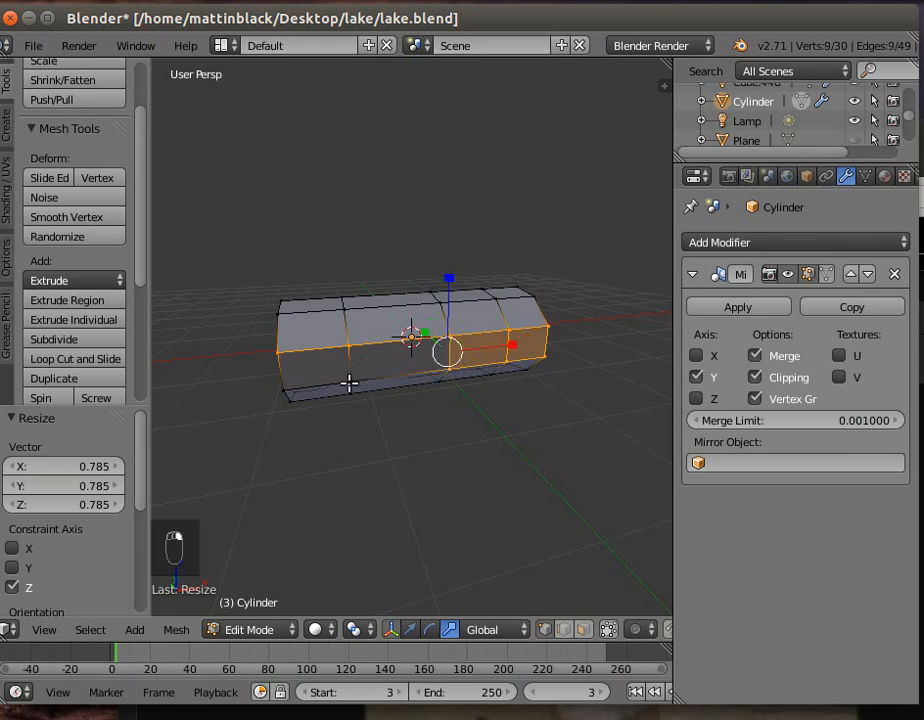
right_click(284, 388, "shift")
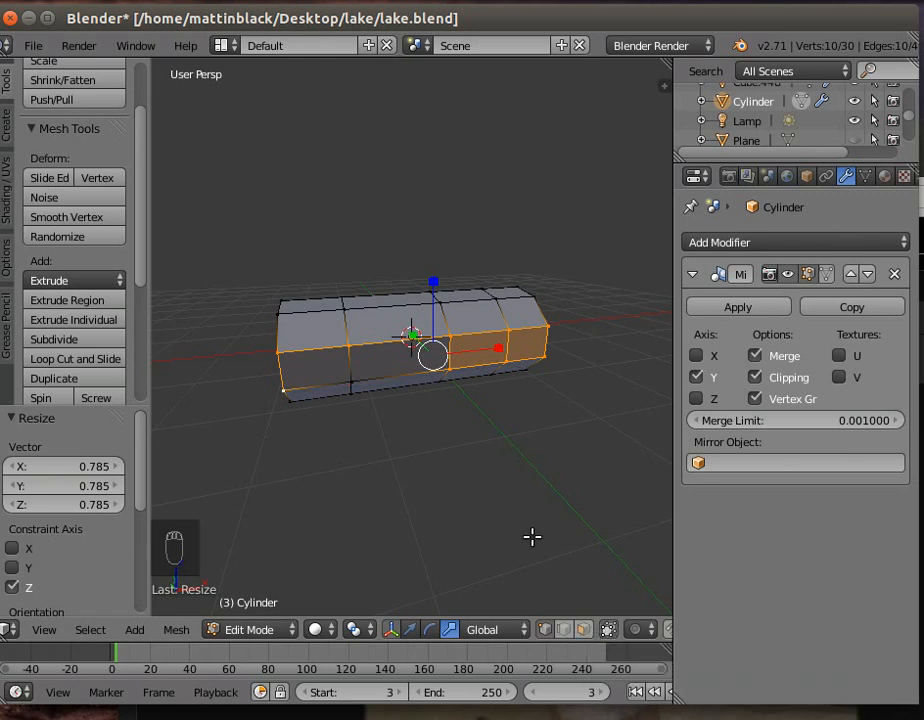
key("a")
- Deselect everything, circle-select the lower side band's vertices along the whole length, and scale them to about 0.582 along Z
key("a")
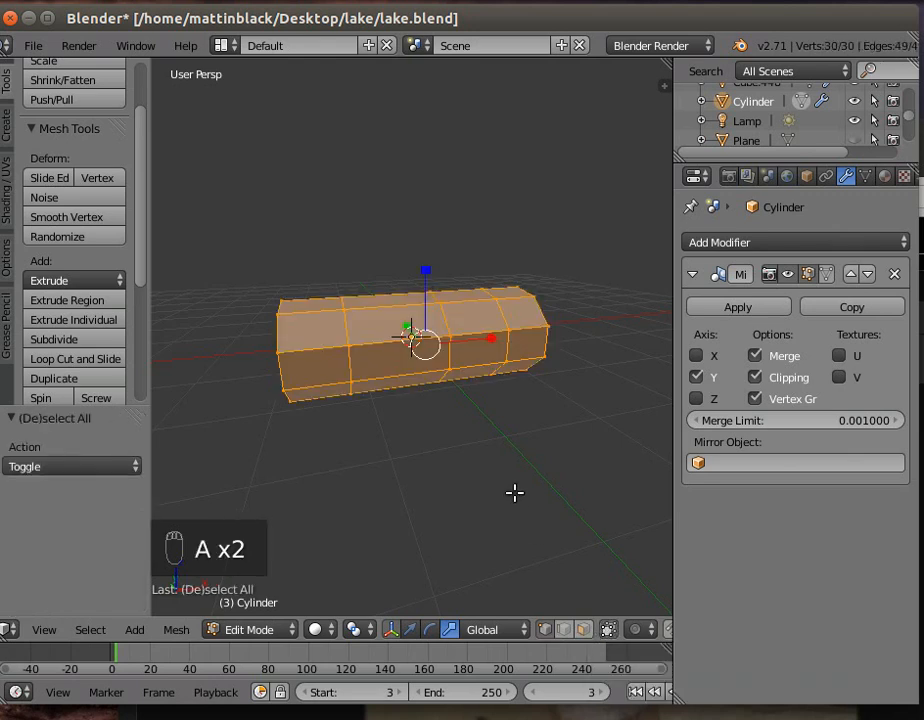
key("a")
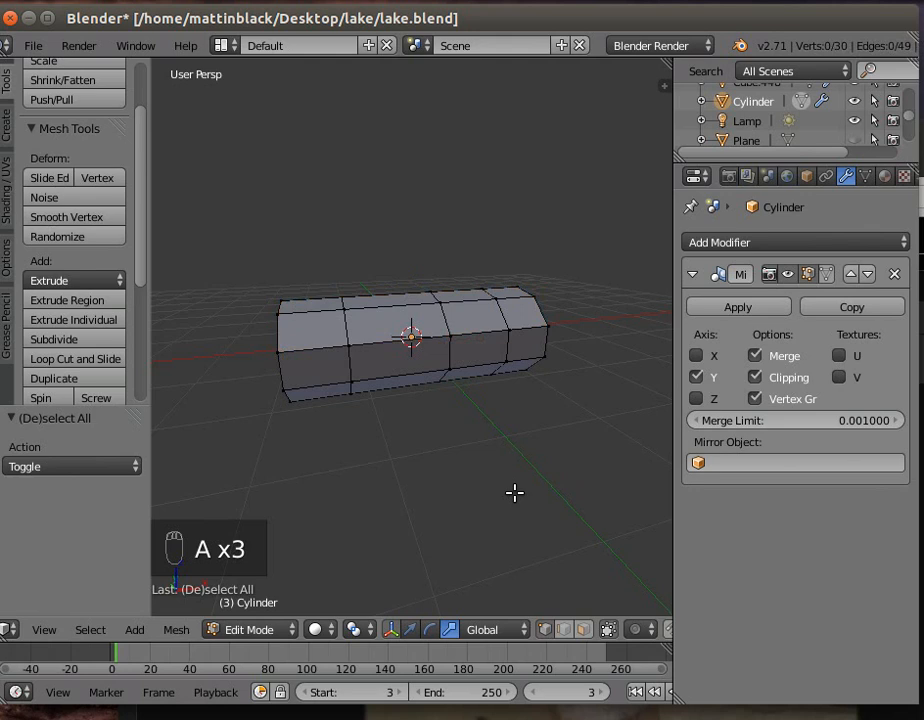
key("c")
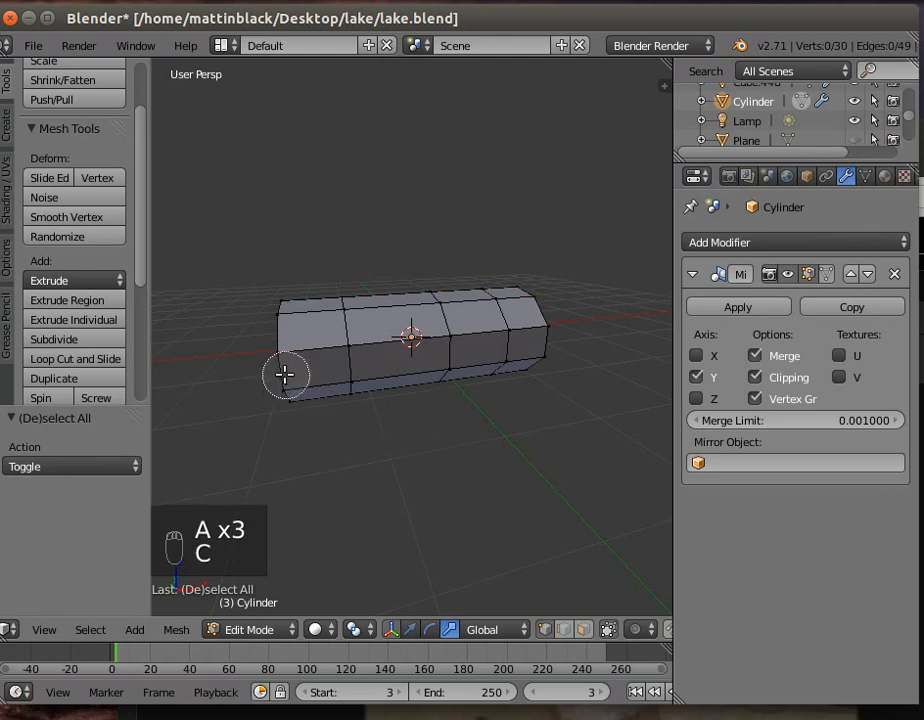
mouse_move(285, 374)
left_mouse_down()
mouse_move(405, 363)
mouse_move(472, 344)
mouse_move(600, 345)
left_mouse_up()
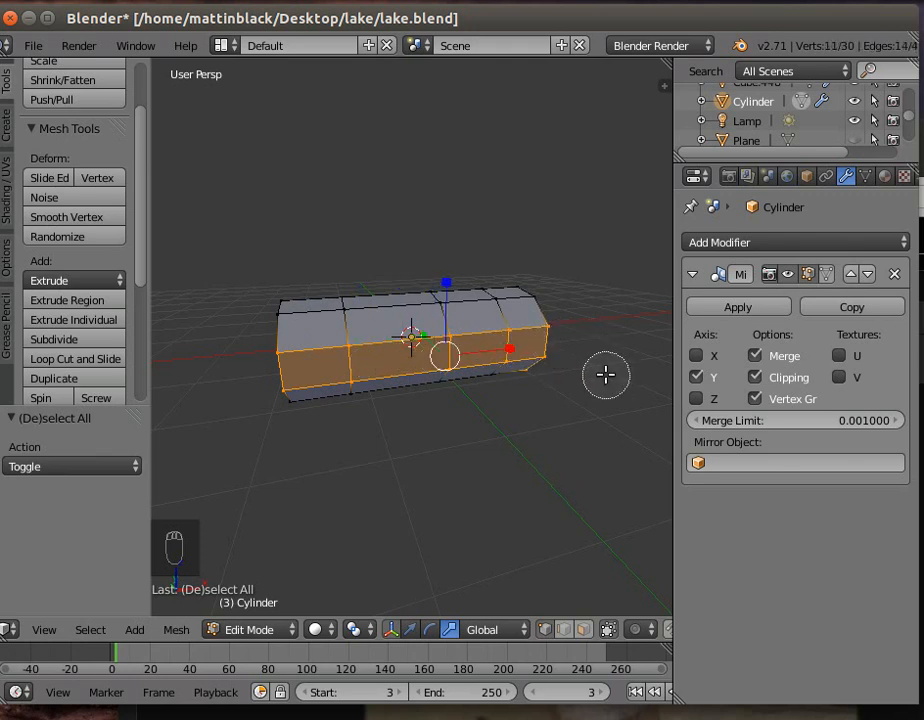
right_click(569, 404)
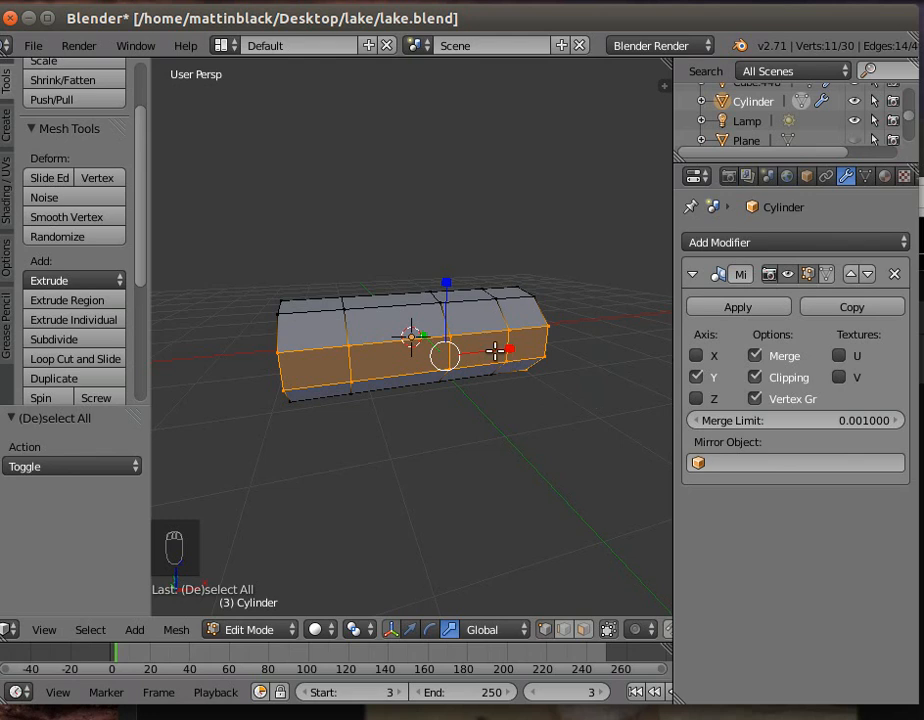
left_click_drag(448, 280, 447, 309)
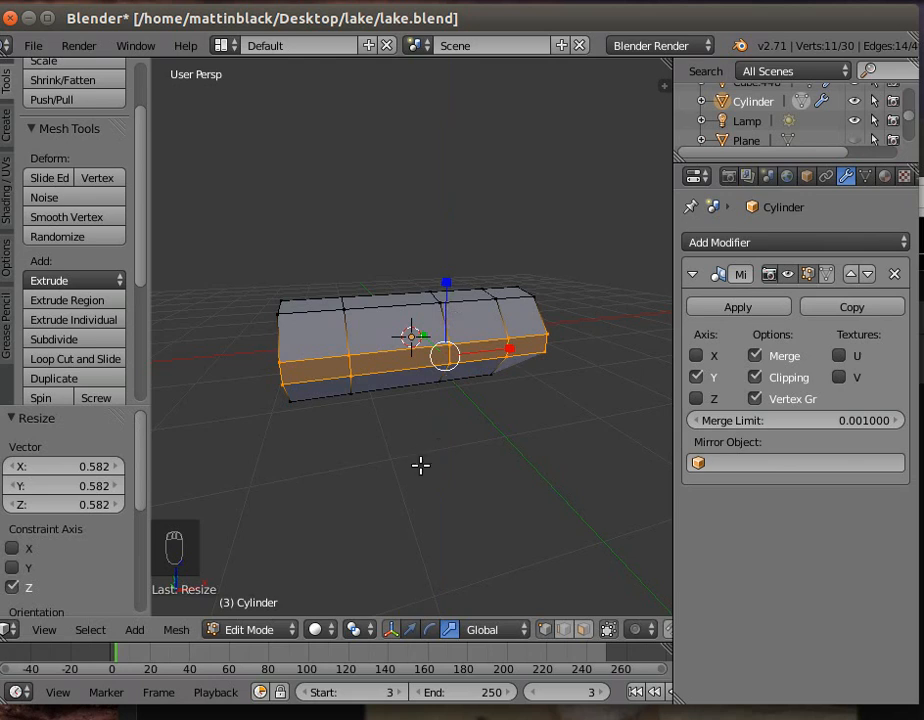
- In face mode, select the long middle face of the lower side band and extrude it outward by about 2.275 along negative Y
left_click(583, 634)
right_click(400, 358)
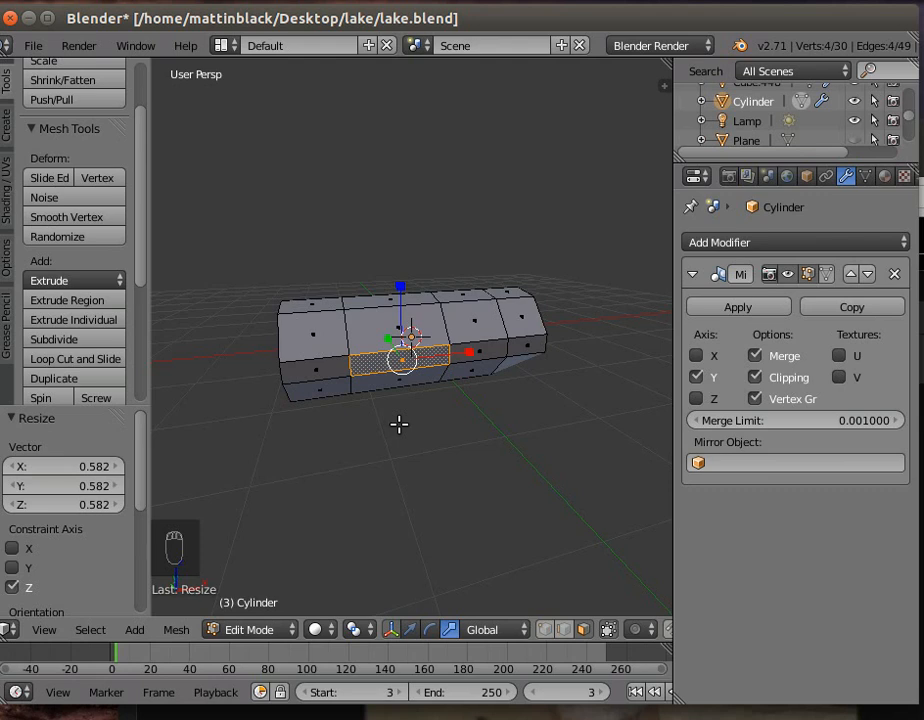
key("e")
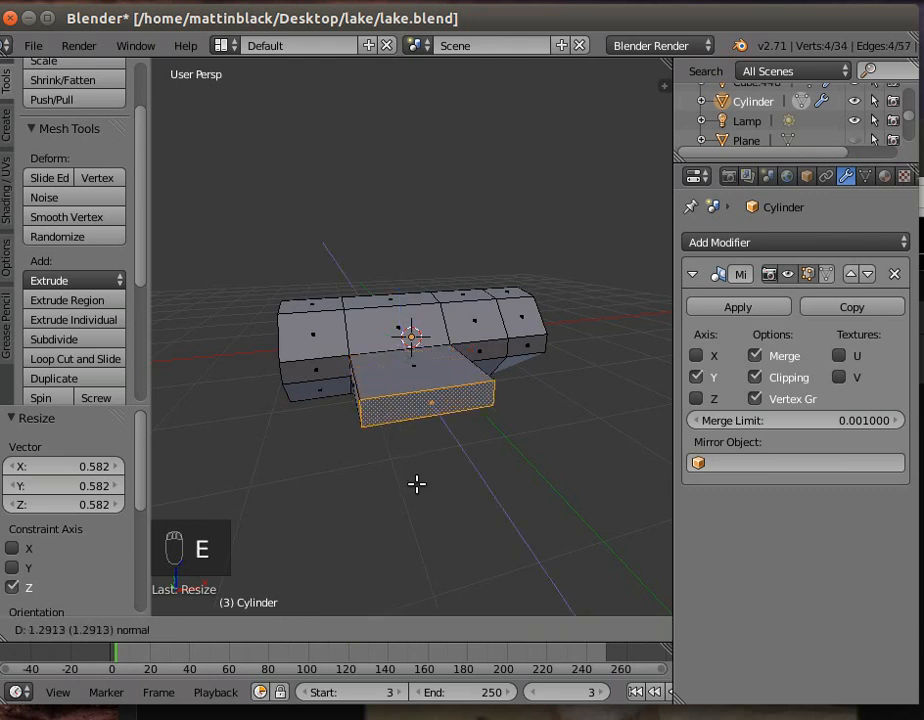
left_click(436, 554)
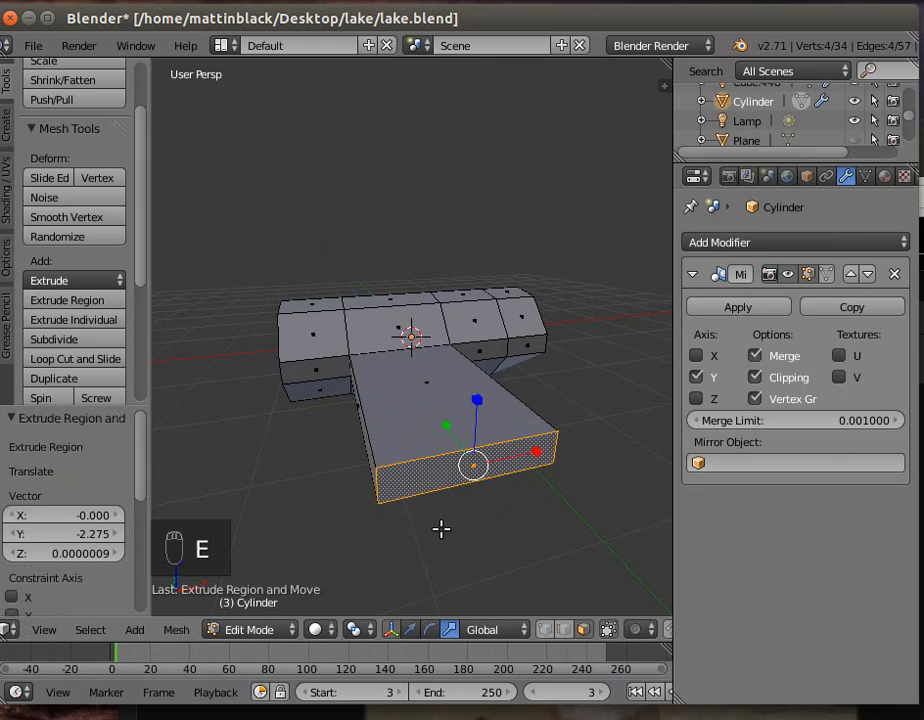
- Move the extruded wing's end face about 0.621 back along Y, about 0.45 along X and 0.364 up along Z
middle_click_drag(441, 529, 472, 563)
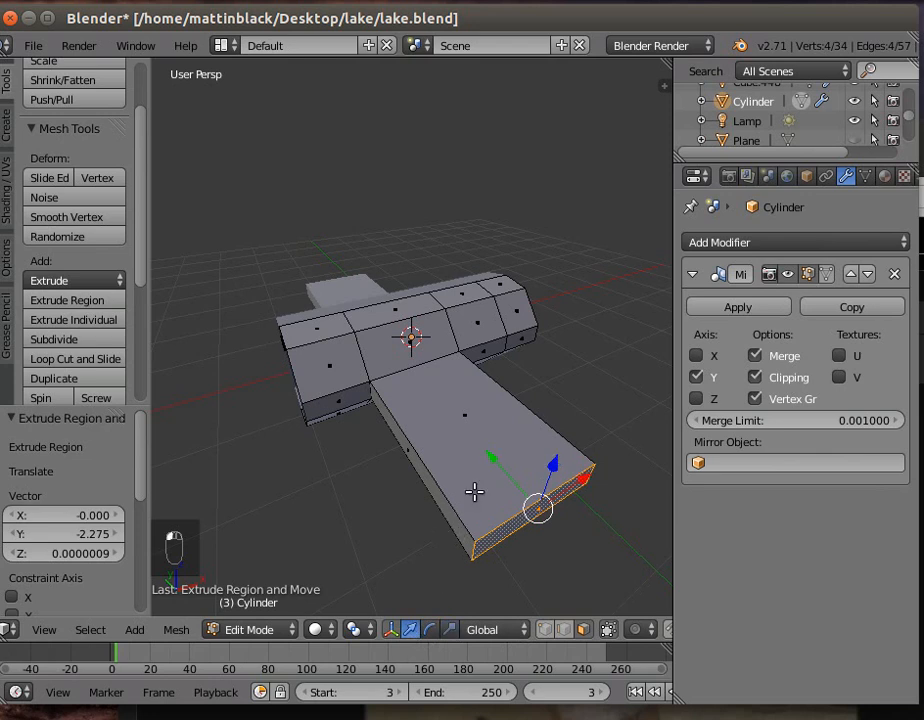
left_click_drag(489, 457, 457, 398)
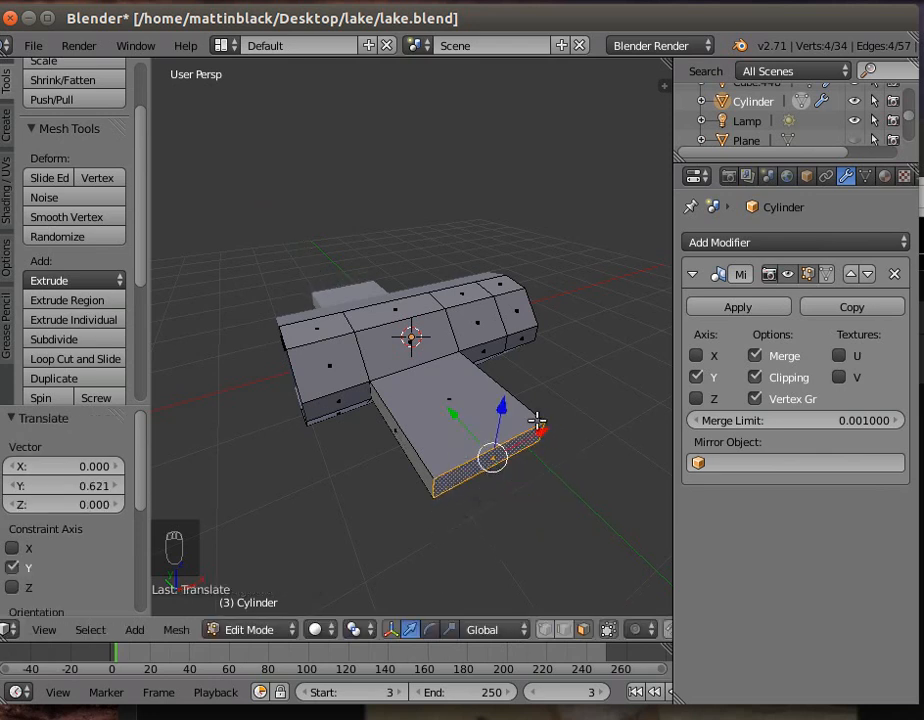
left_click_drag(541, 426, 569, 410)
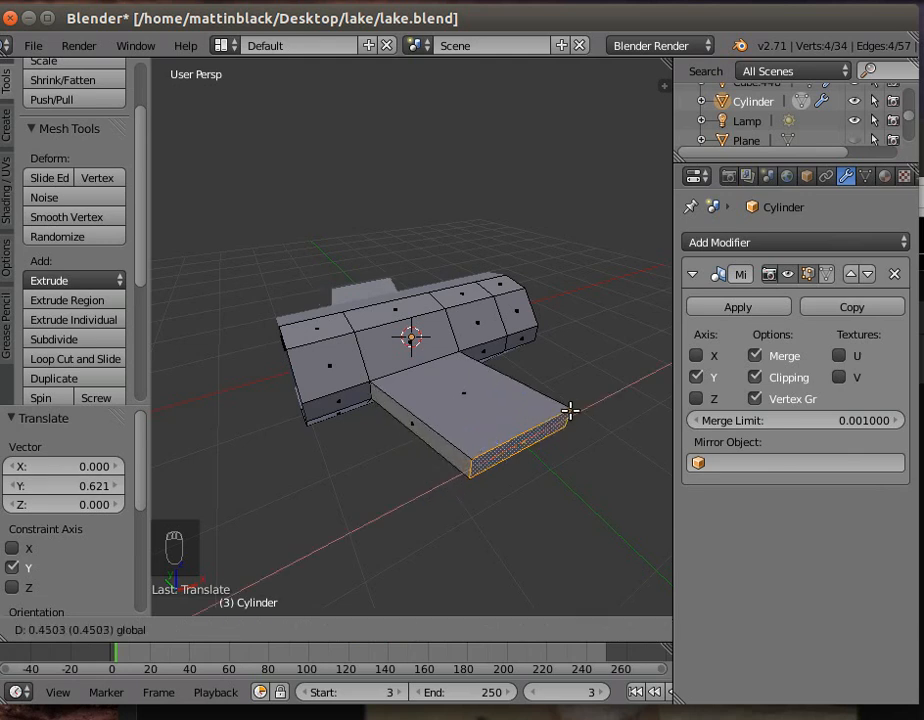
left_click_drag(569, 410, 540, 363)
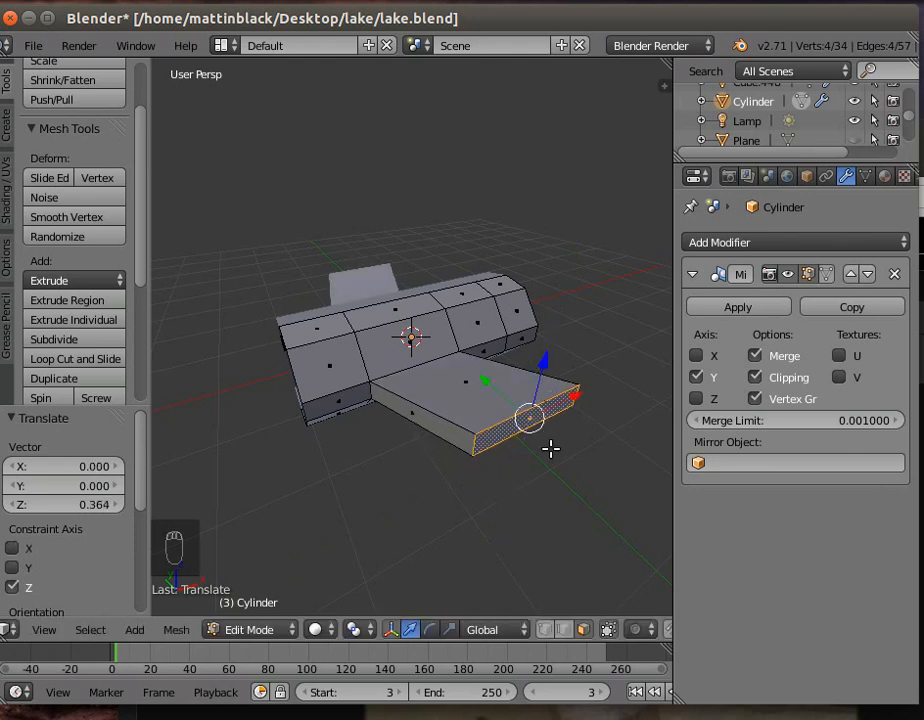
- Extrude a second wing segment from the end face, moving it about -0.978 along Y
key("e")
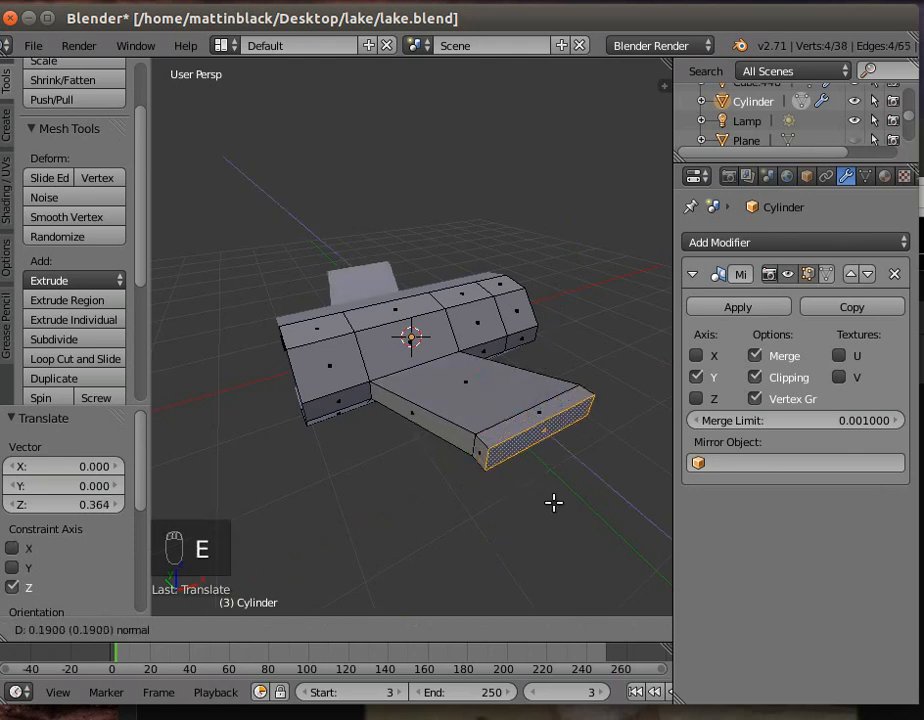
right_click(577, 532)
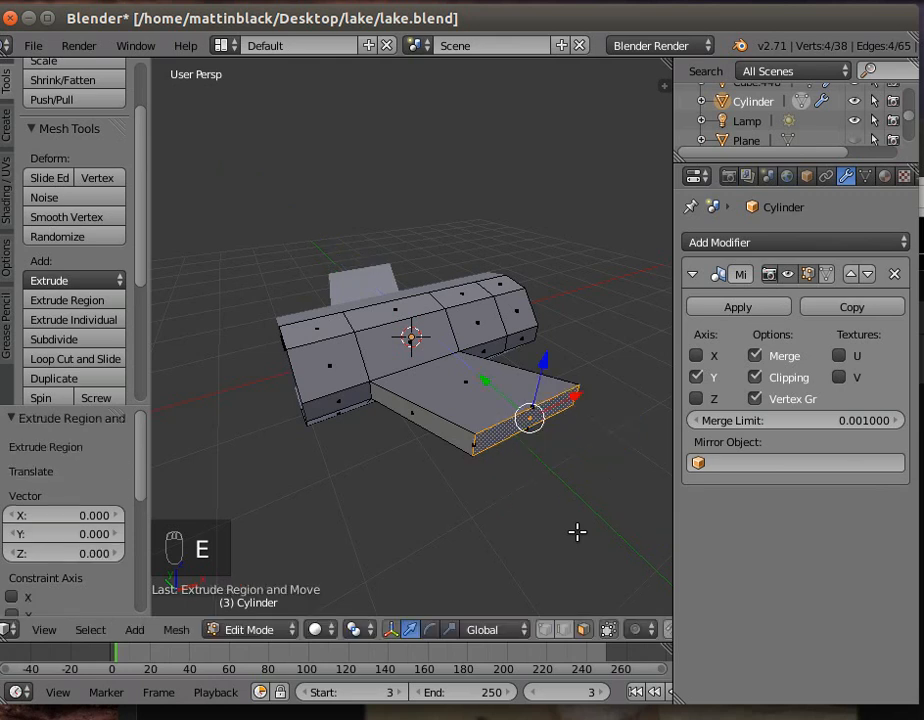
key("e")
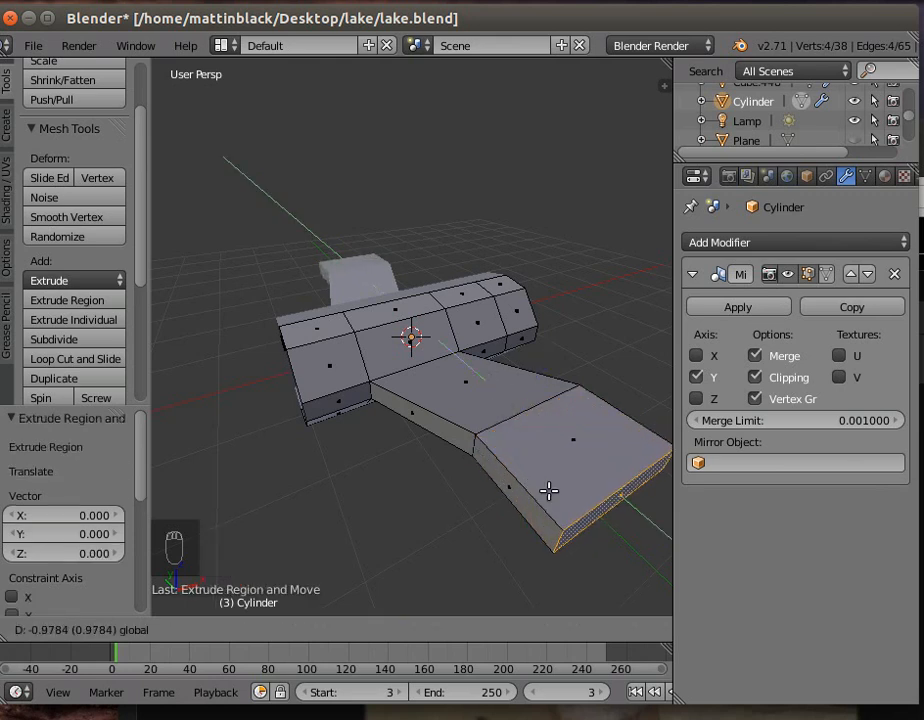
left_click(549, 491)
- Raise the wing's new end face by about 0.183 along Z and shift it about -0.106 along Y
middle_click_drag(501, 520, 350, 559)
scroll(350, 559, "down", 3)
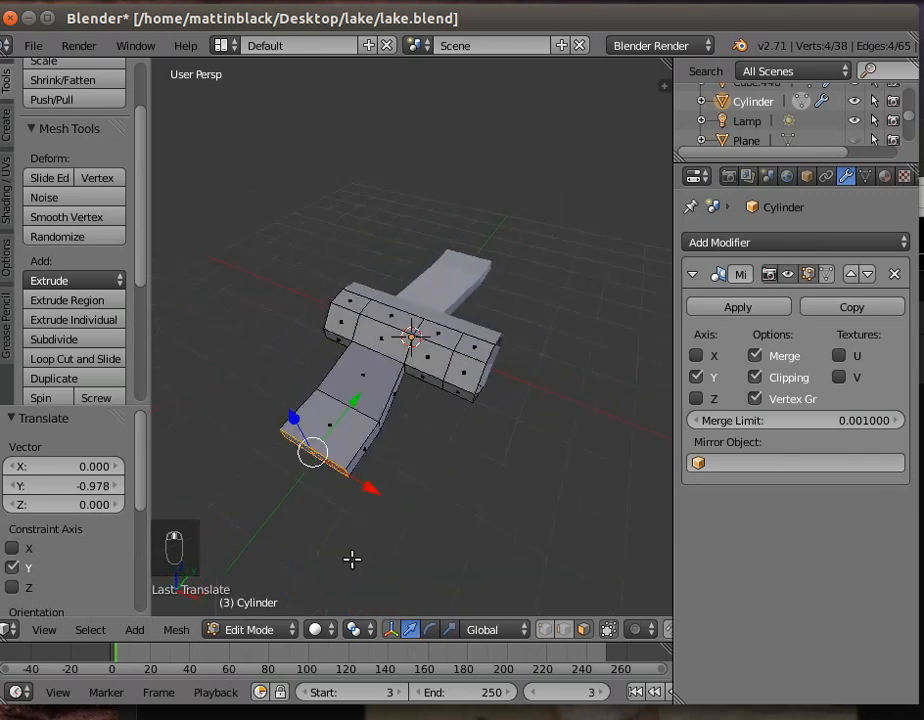
key("e")
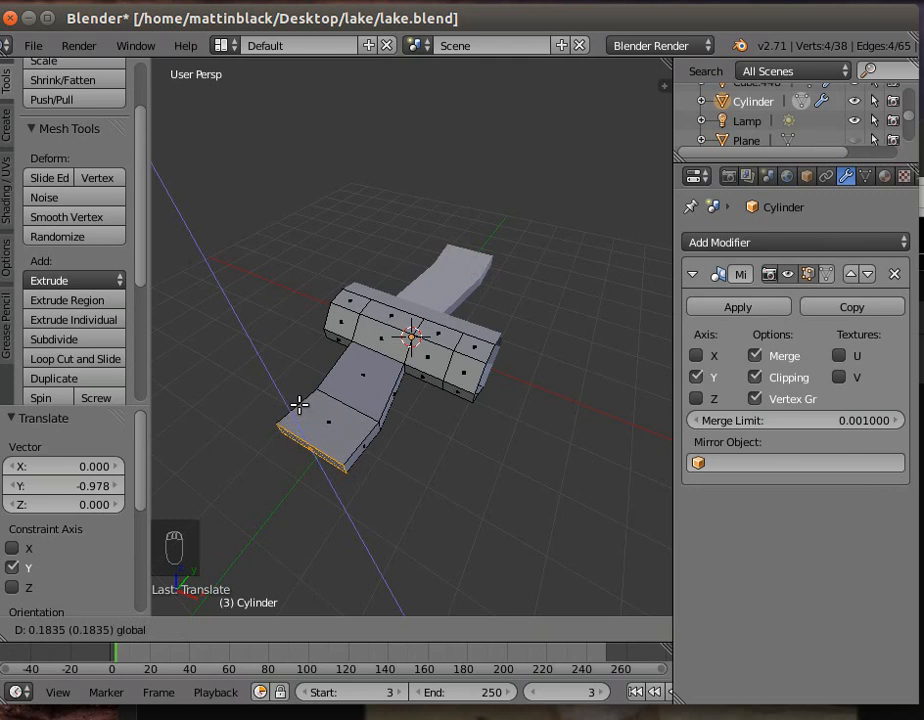
left_click(298, 404)
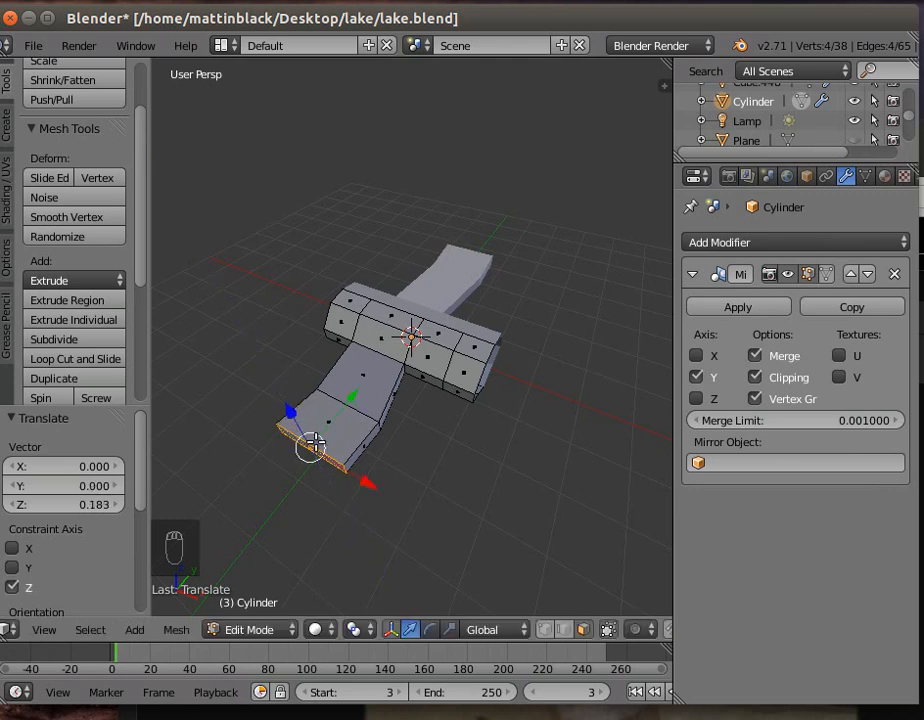
left_click_drag(351, 397, 377, 458)
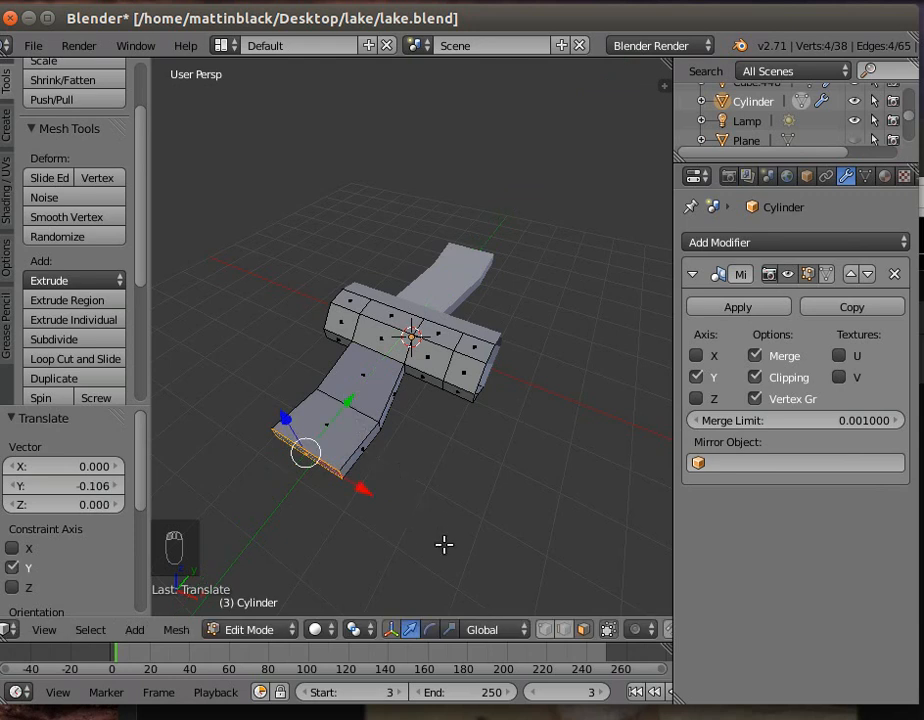
- Scale the wing tip face to about 0.539, shift it along X, and lower it by about 0.549 along Z
key("s")
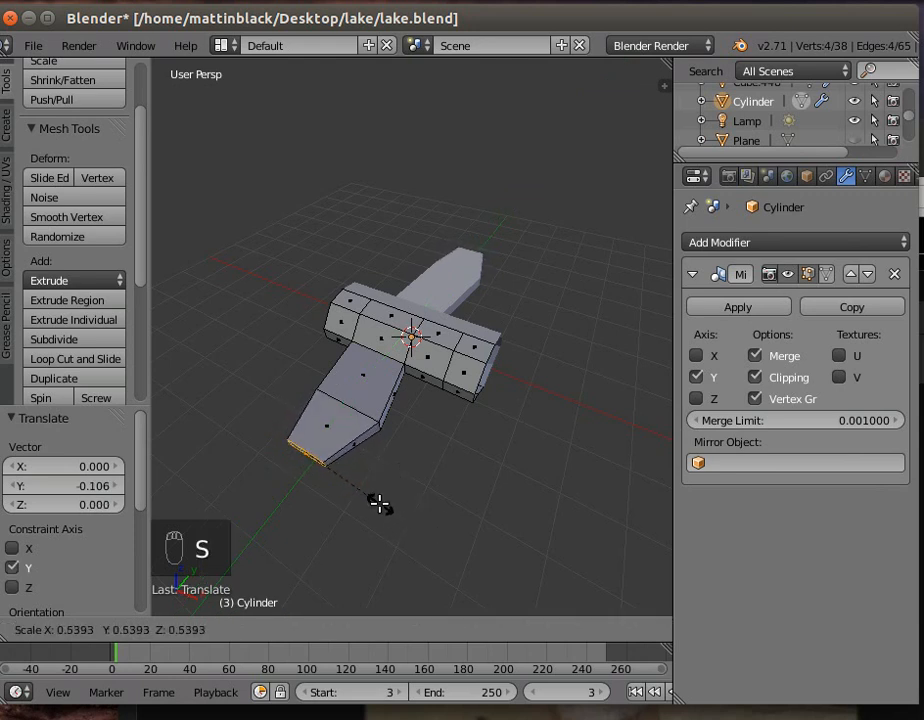
left_click(380, 503)
left_click_drag(367, 494, 399, 503)
middle_click_drag(338, 535, 462, 499)
left_click_drag(549, 348, 549, 378)
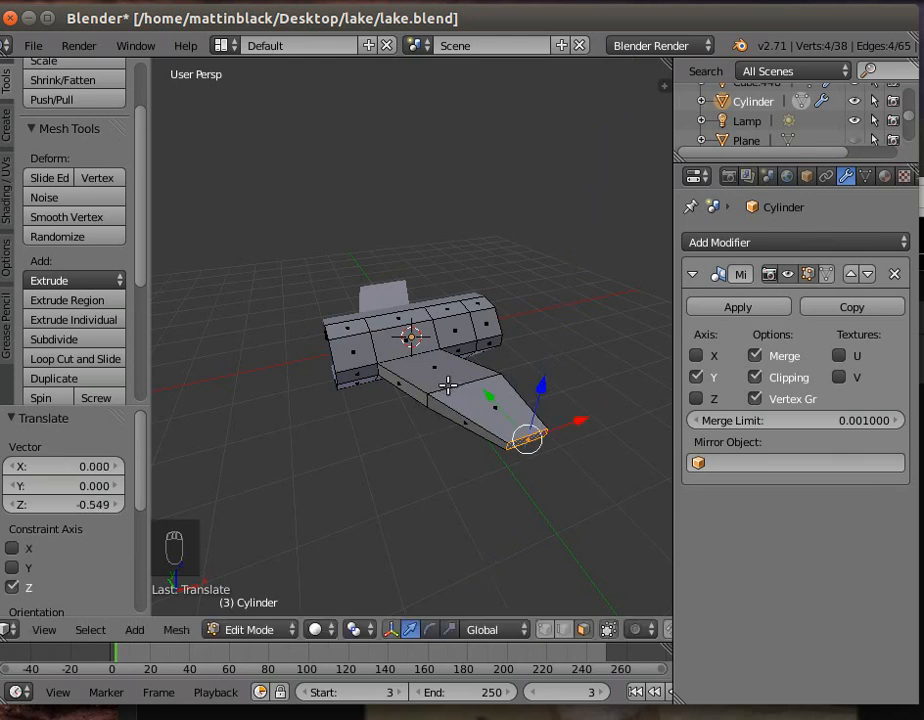
- In edge mode, select the short vertical corner edge at the wing tip and move it about 0.137 along X and 0.144 along Y
right_click(448, 386)
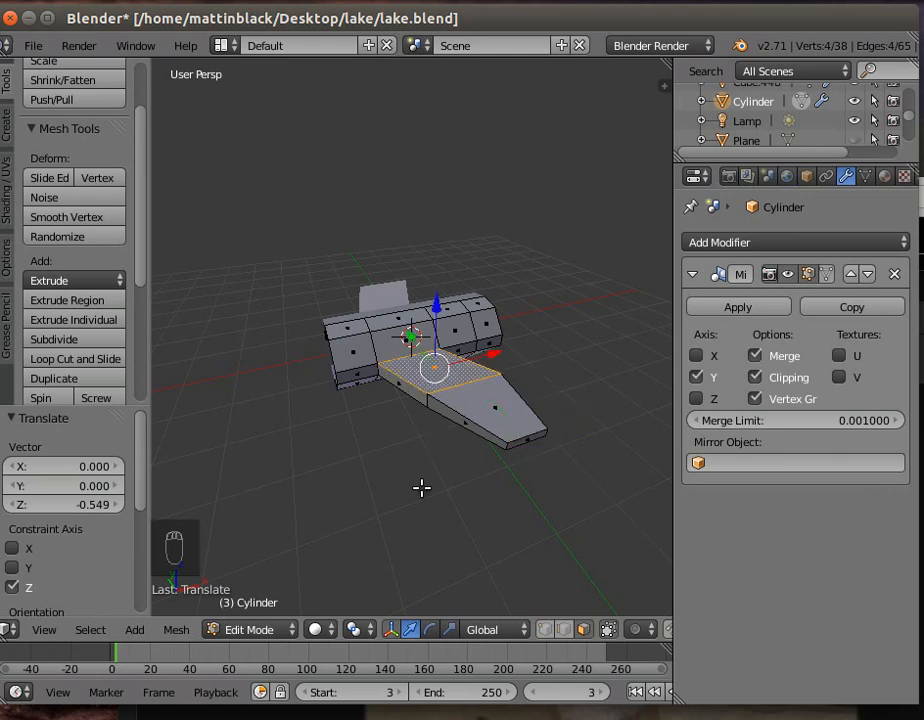
left_click(564, 630)
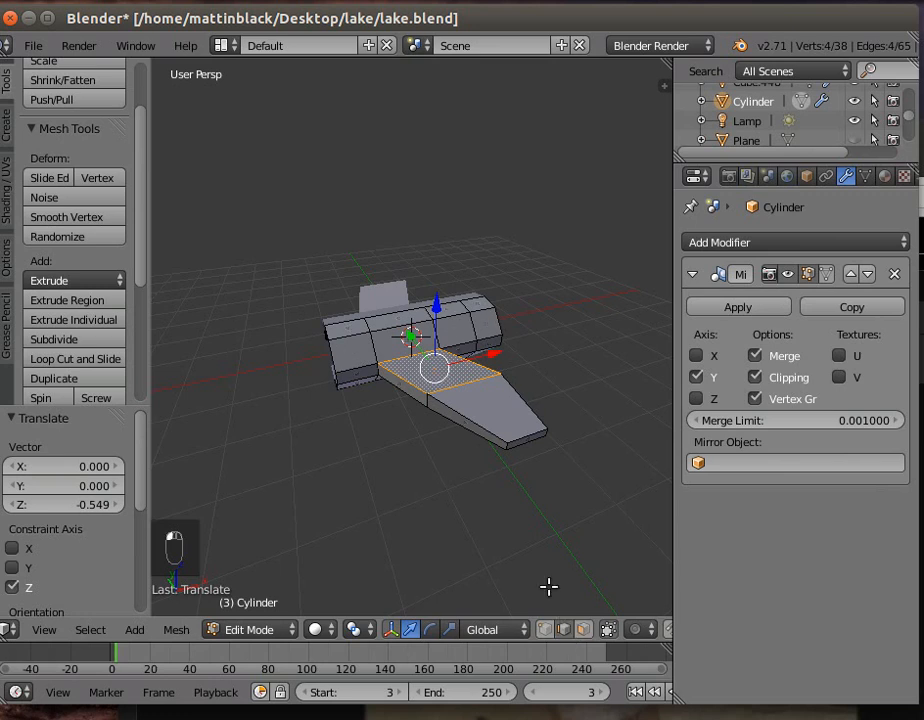
right_click(507, 442)
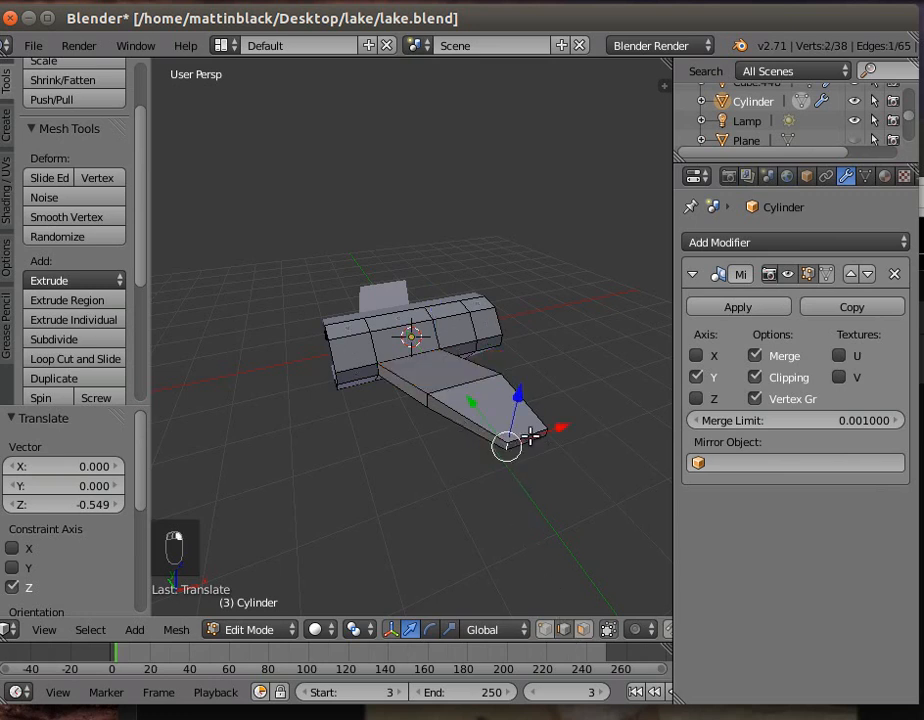
key("g")
key("x")
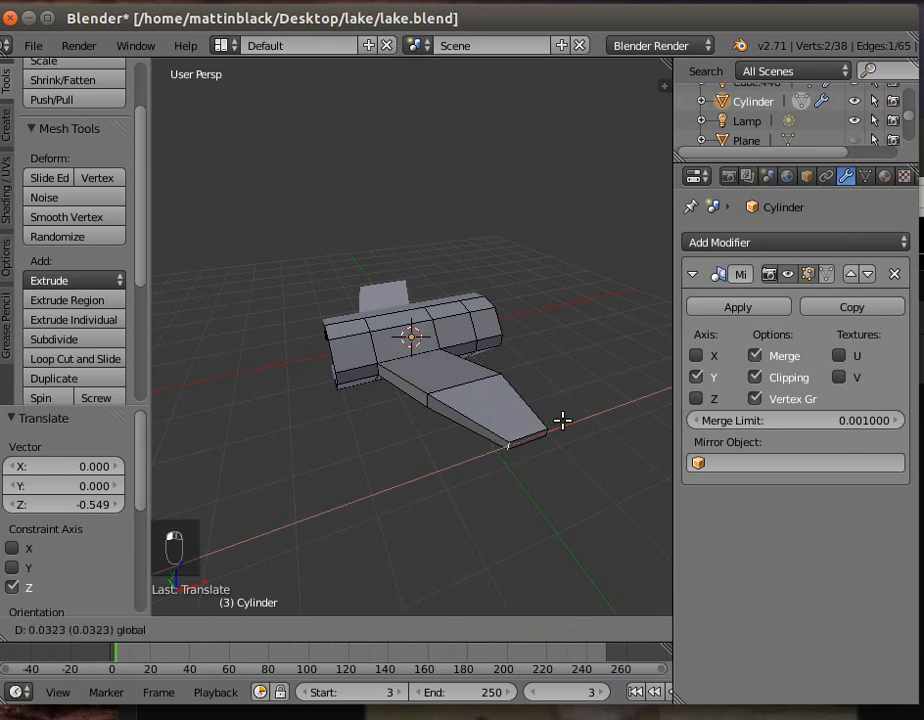
left_click(561, 421)
key("g")
key("y")
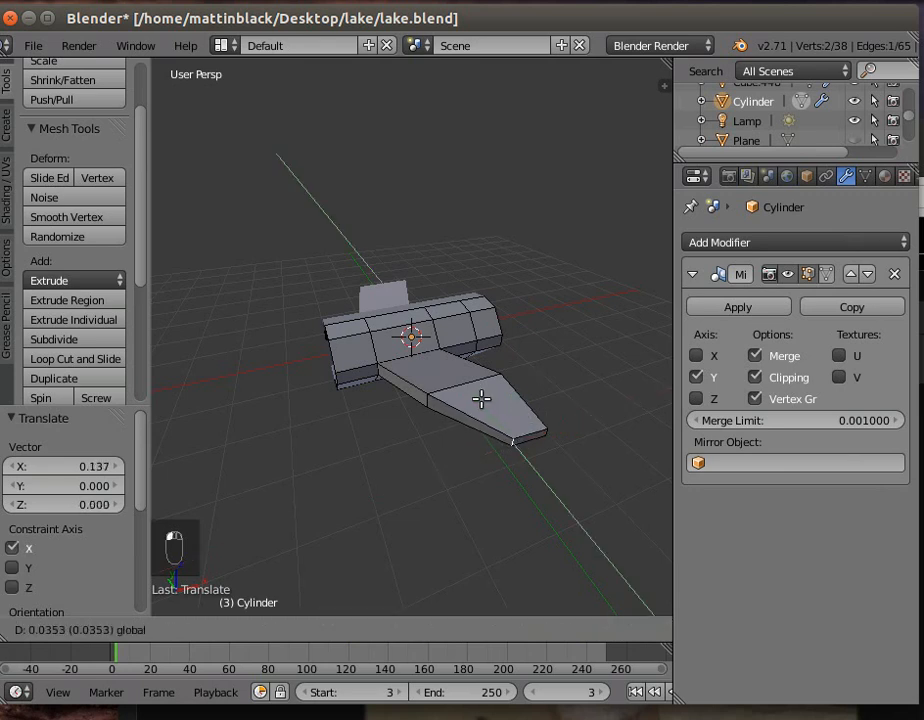
left_click(476, 398)
- Circle-select the whole wing through the mesh and move it about -0.375 along Y, 0.181 along Z, and 0.133 back along Y
middle_click_drag(406, 435, 466, 469)
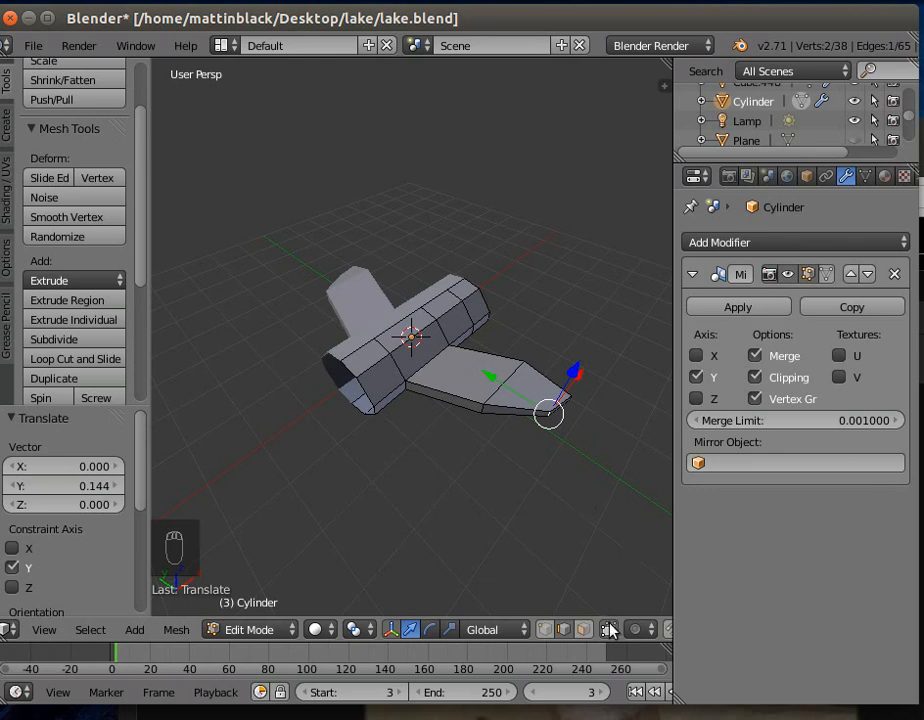
key("c")
mouse_move(479, 416)
left_mouse_down()
mouse_move(536, 361)
mouse_move(559, 419)
left_mouse_up()
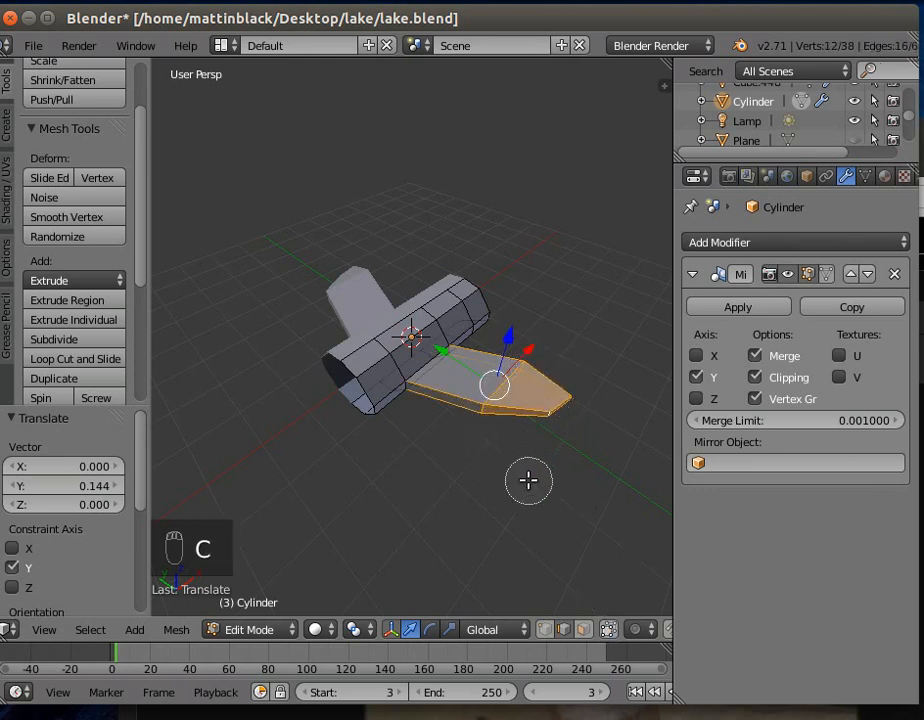
left_click_drag(440, 350, 462, 355)
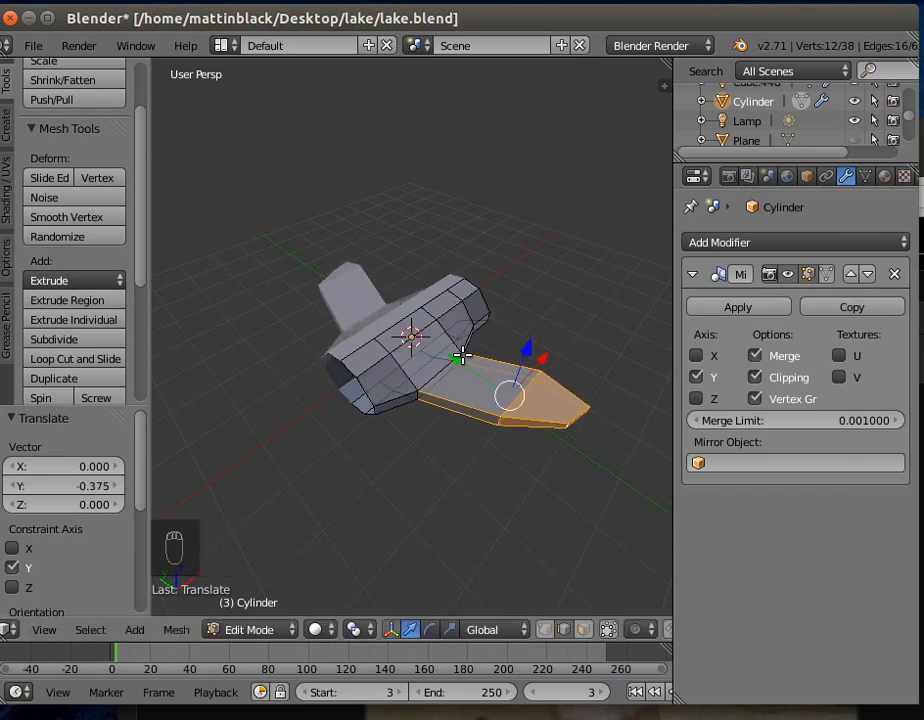
left_click_drag(531, 351, 531, 347)
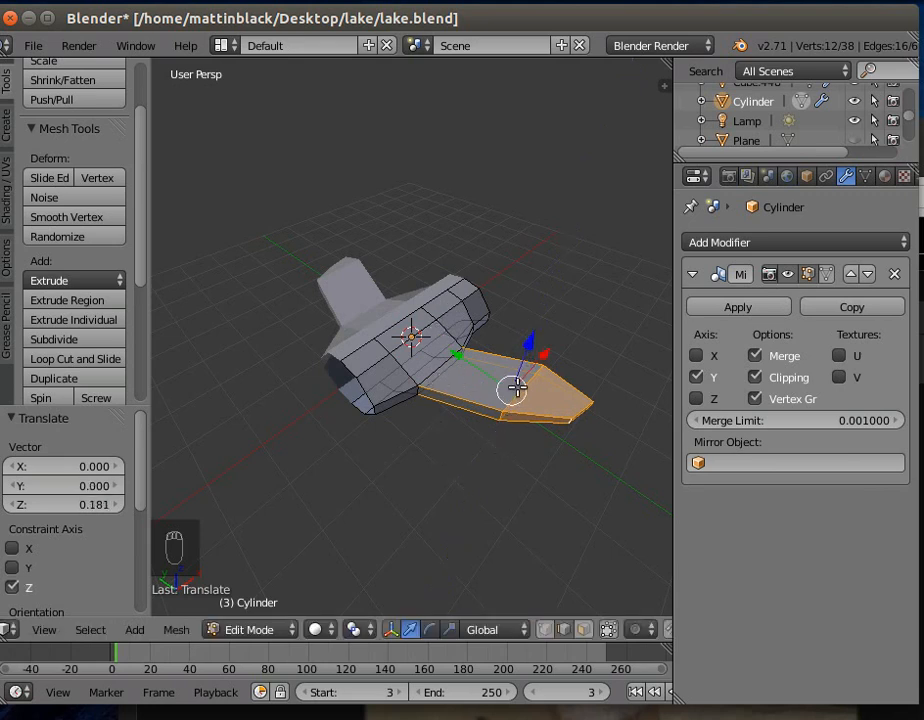
left_click_drag(461, 358, 454, 356)
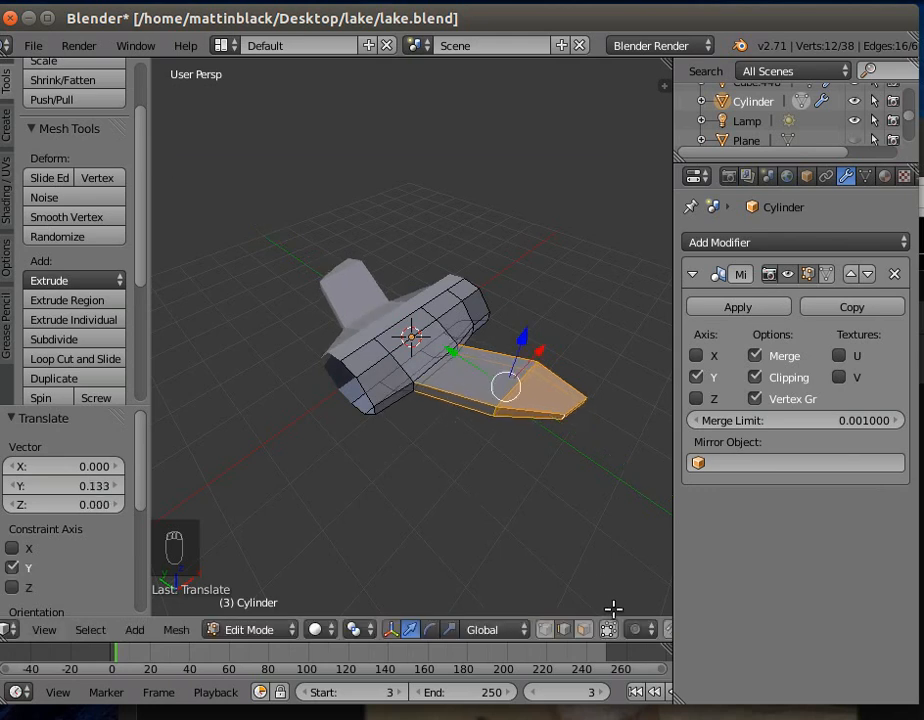
- Circle-select only the outer wing segment's vertices and move them about -0.316 along Y and 0.368 along Z
left_click(546, 632)
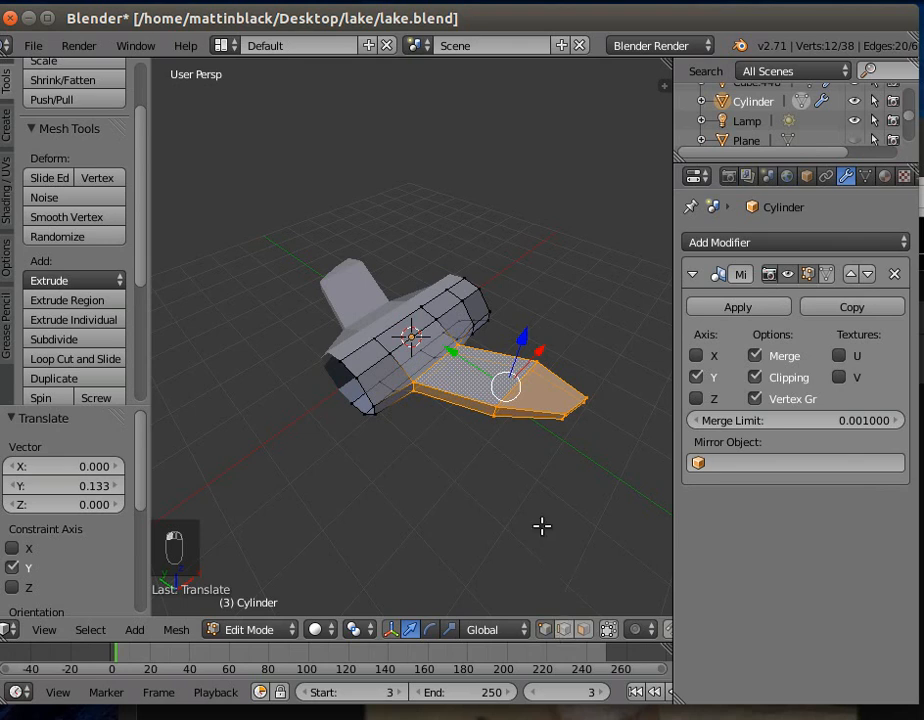
key("a")
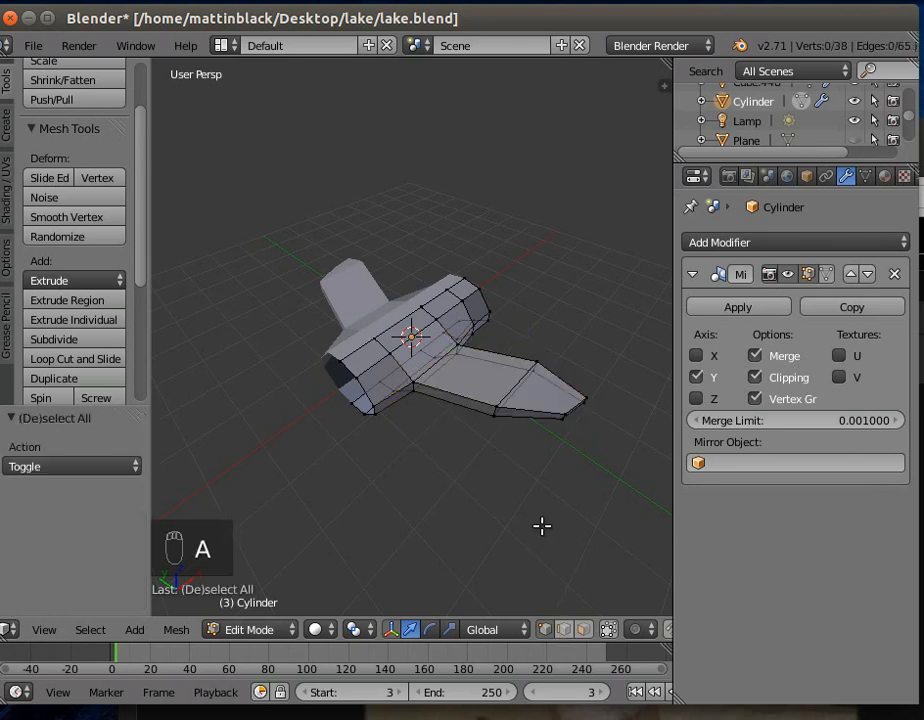
key("c")
mouse_move(503, 419)
left_mouse_down()
mouse_move(526, 386)
mouse_move(558, 368)
mouse_move(547, 402)
left_mouse_up()
right_click(543, 486)
key("g")
key("y")
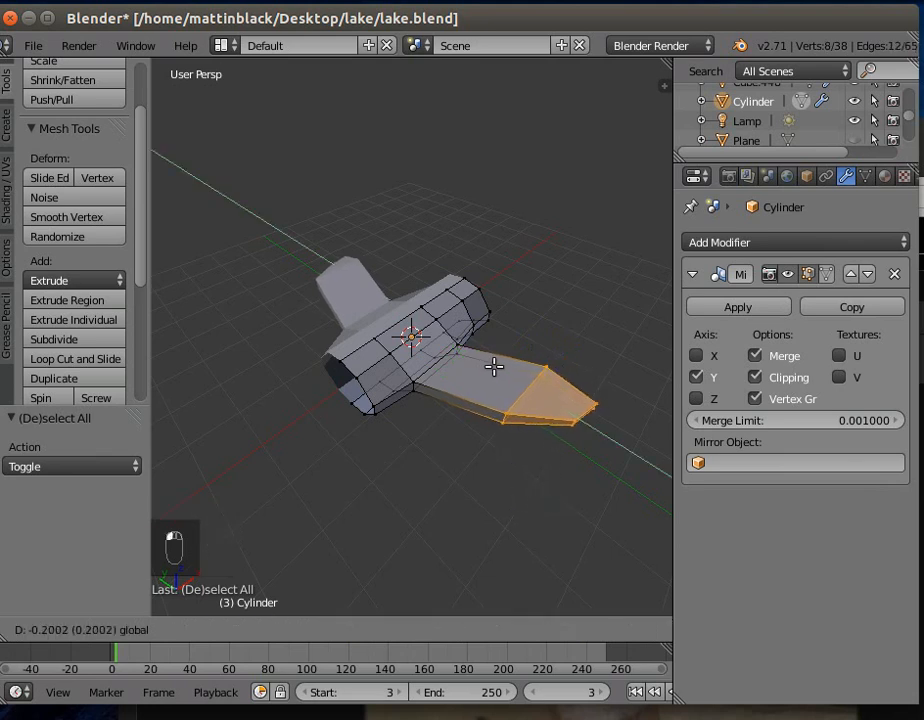
left_click(501, 369)
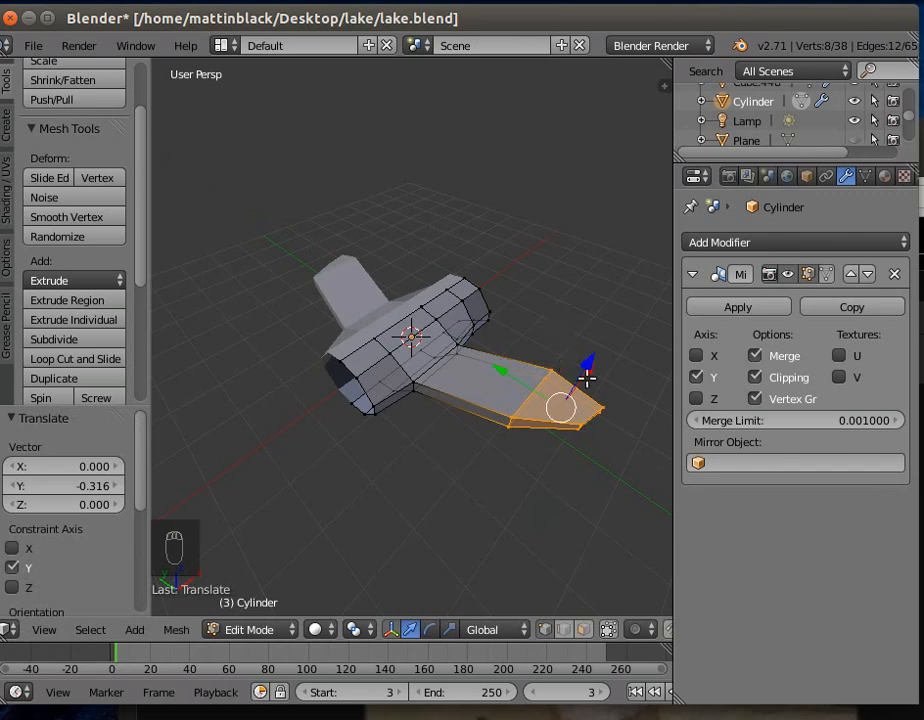
key("g")
key("z")
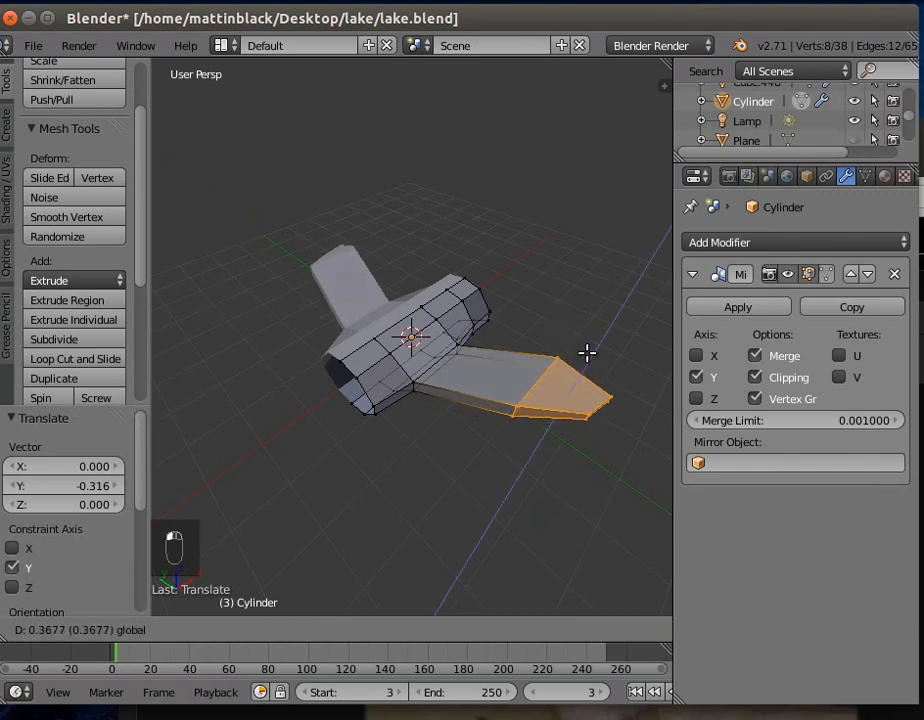
left_click(588, 352)
- Select the body's two upper vertices on the loop nearest the positive X end and lower them by about 0.189 along Z
middle_click_drag(489, 454, 296, 466)
right_click(458, 342)
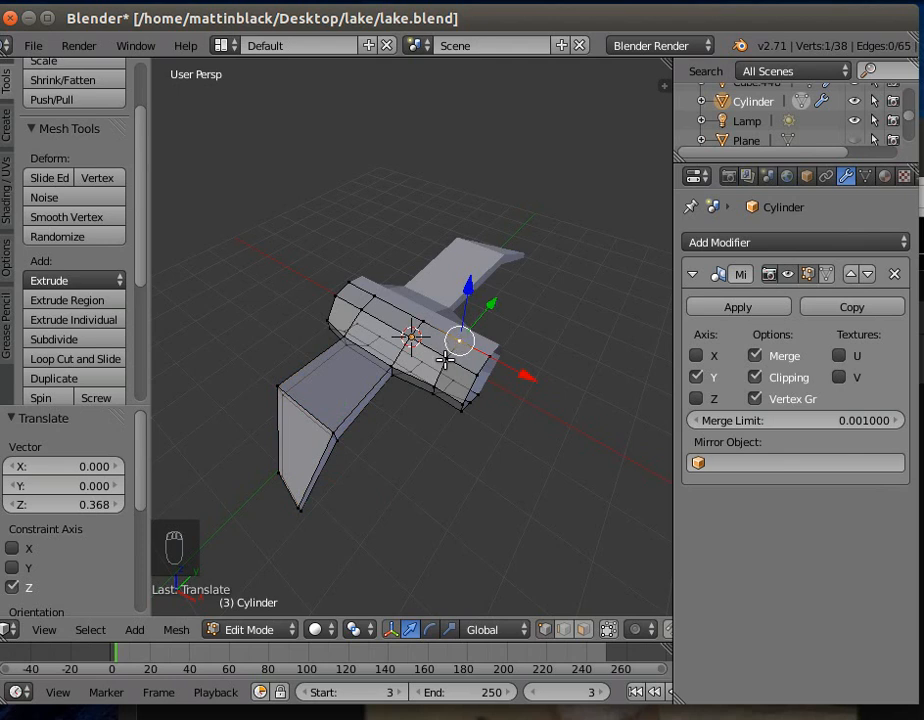
right_click(445, 358, "shift")
key("g")
key("z")
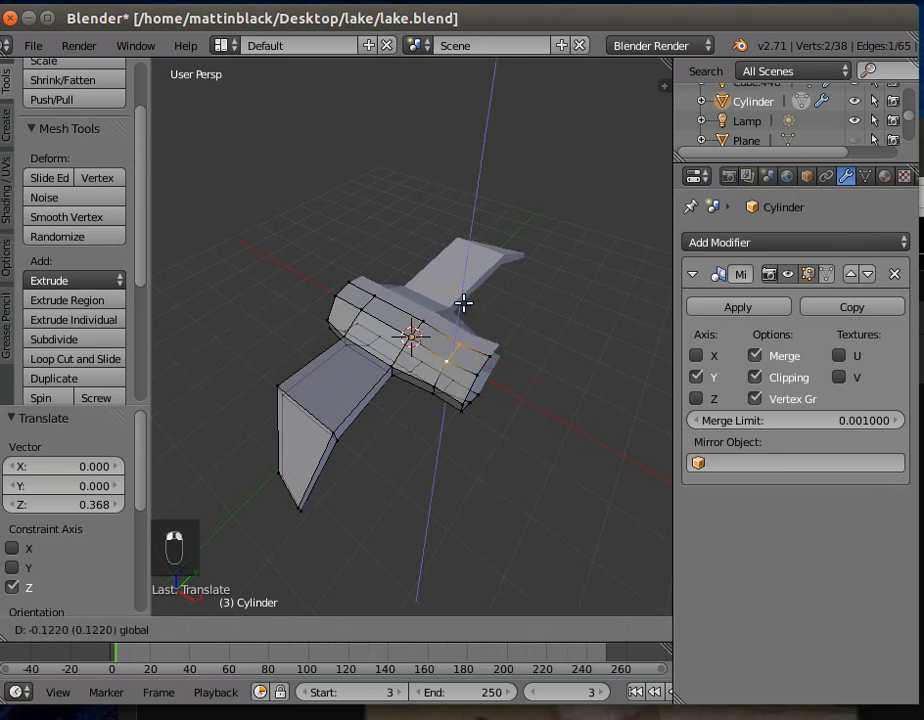
left_click(462, 305)
middle_click_drag(437, 427, 366, 430)
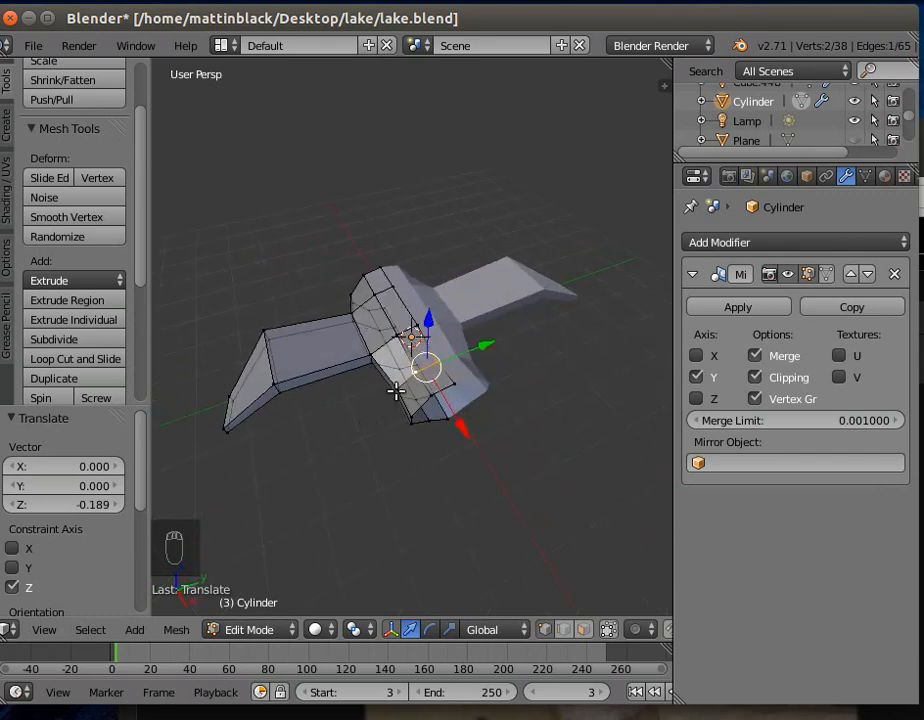
middle_click_drag(437, 553, 516, 596)
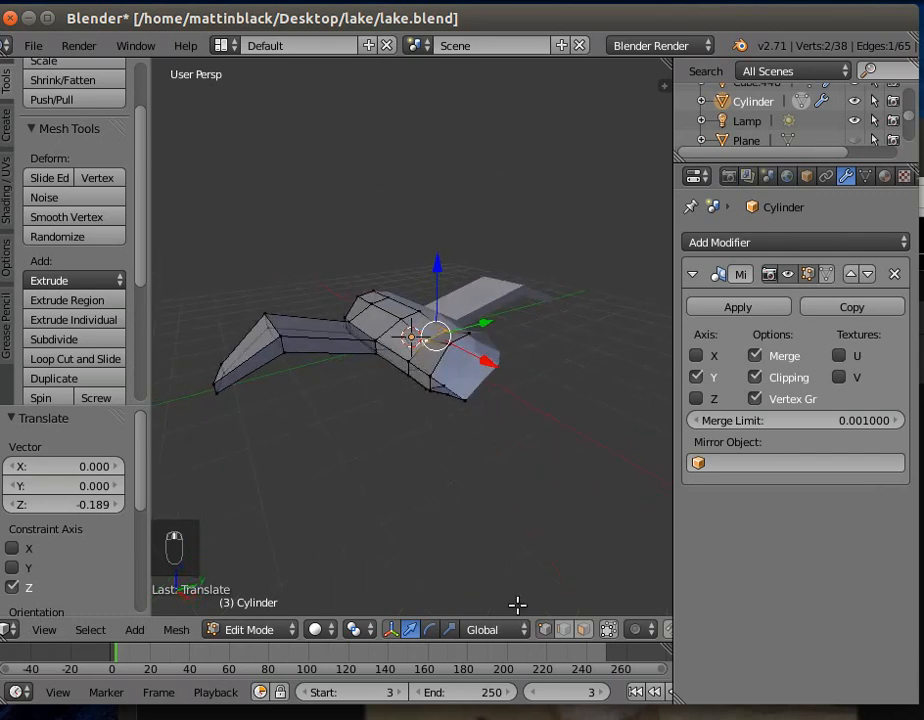
- Select the body's side edge on the loop just inside the open positive X end and move it about 0.295 along Y
right_click(407, 367)
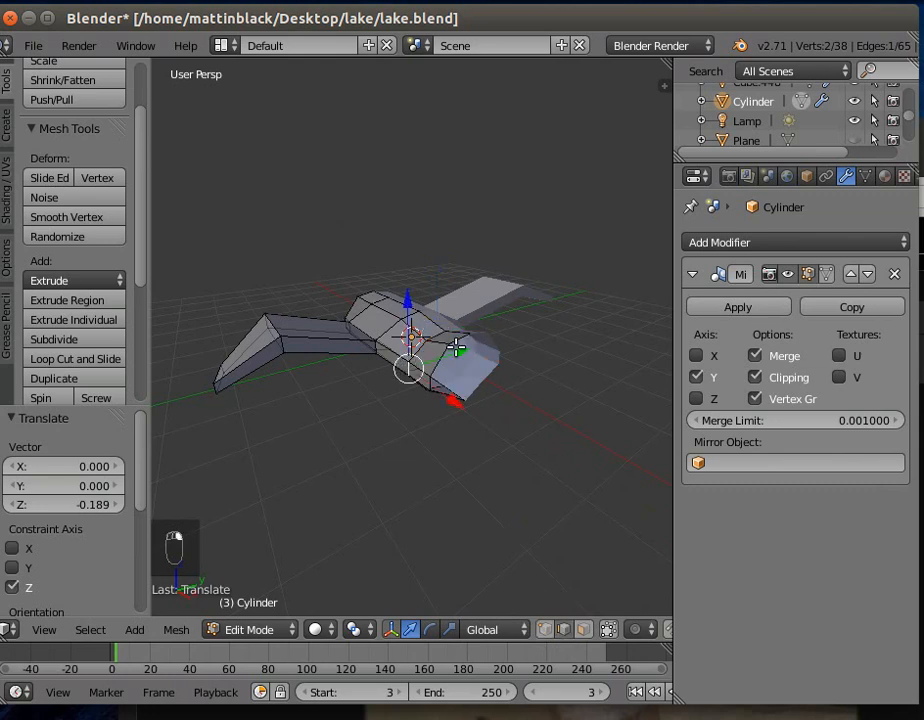
key("g")
key("y")
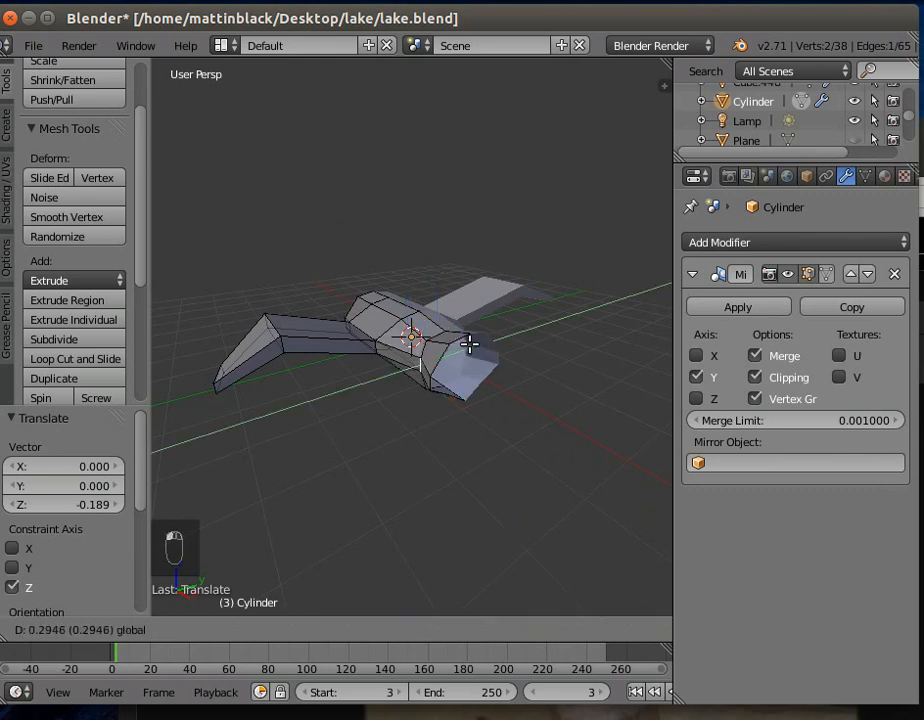
left_click(470, 342)
middle_click_drag(456, 429, 452, 468)
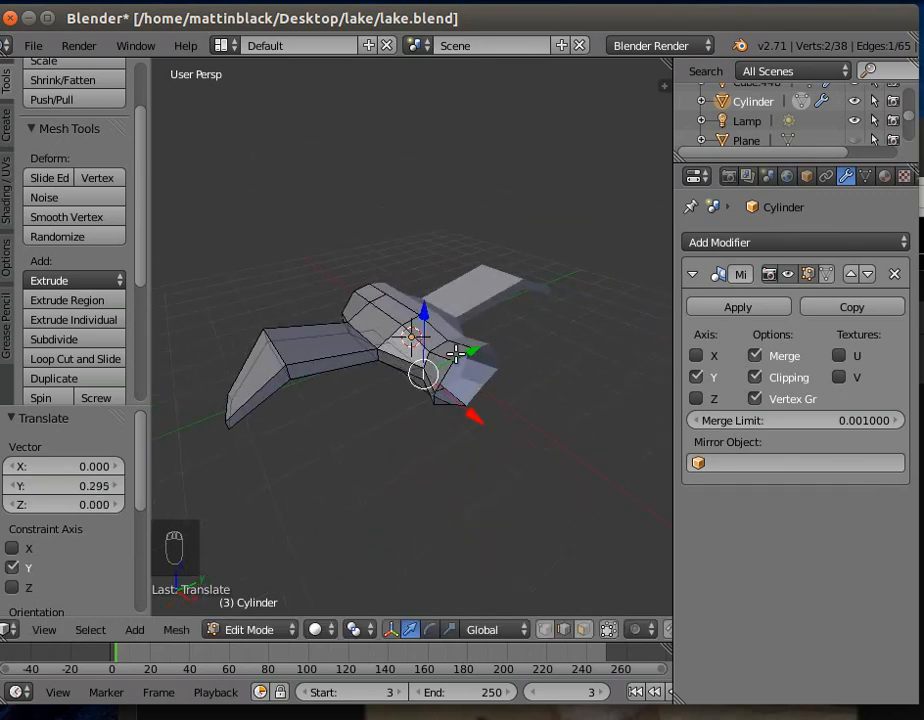
right_click(458, 353)
right_click(456, 366)
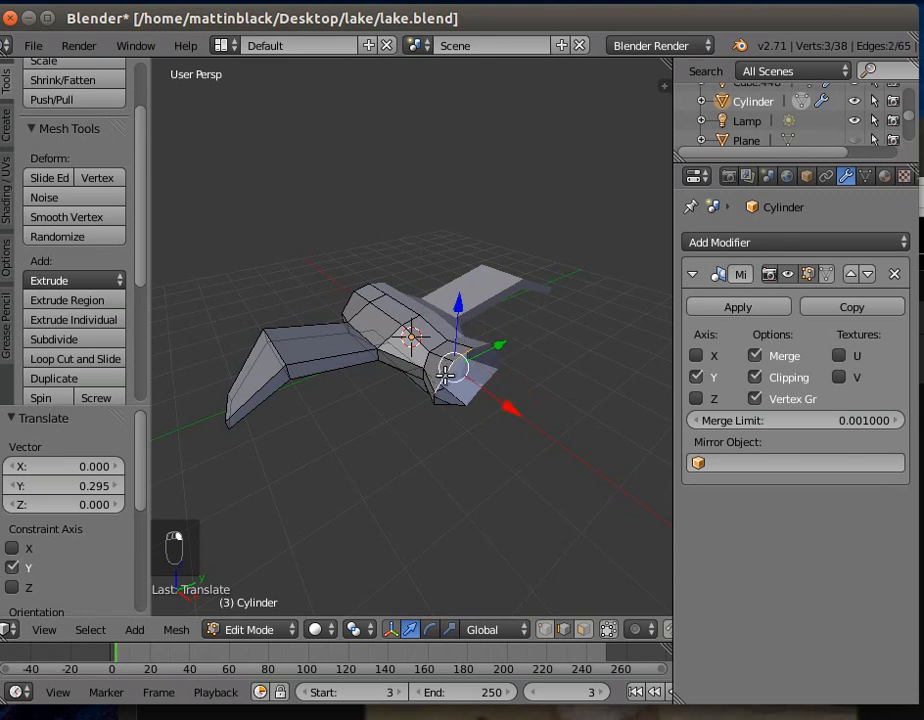
right_click(433, 401, "shift")
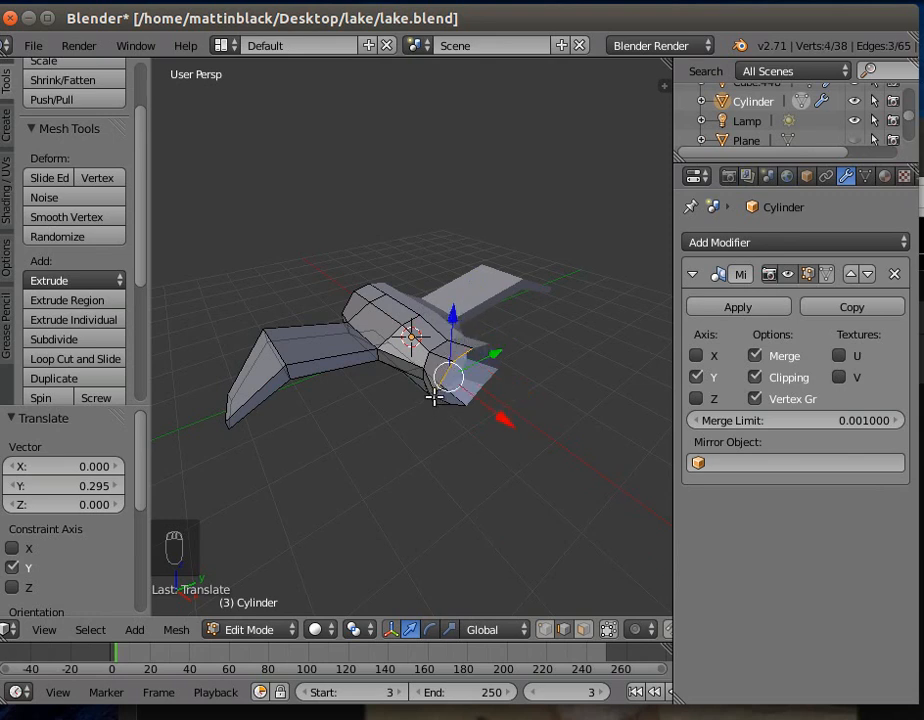
right_click(435, 397, "shift")
right_click(433, 397, "shift")
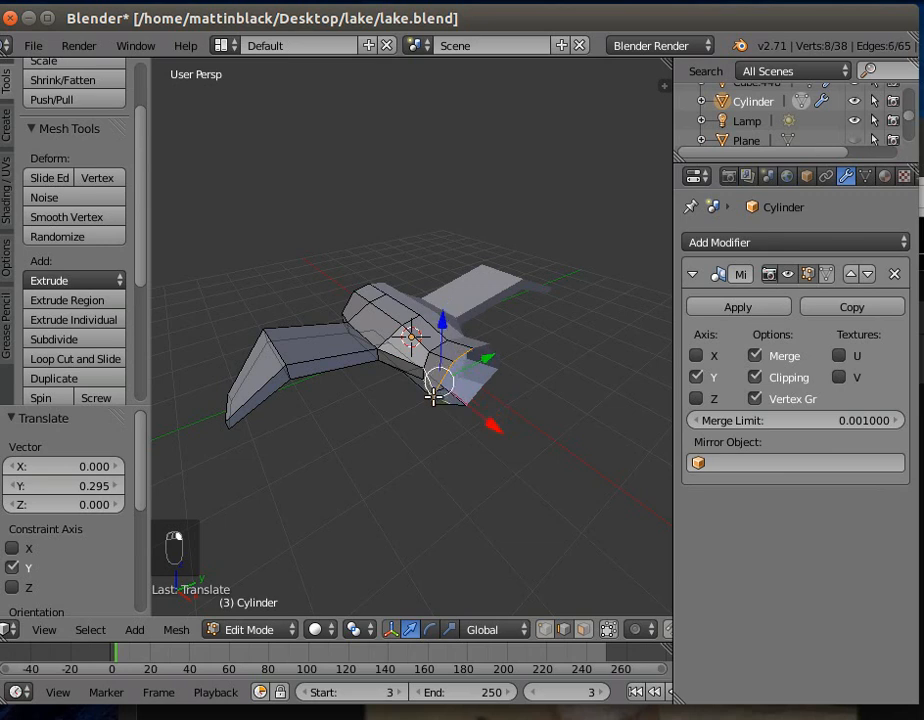
right_click(429, 394, "shift")
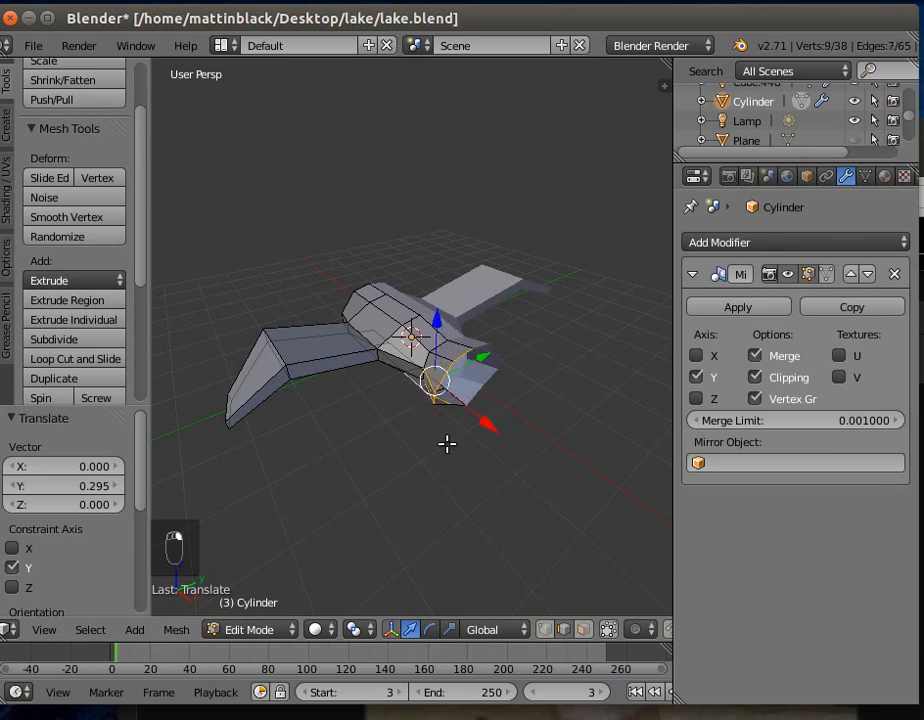
key("a")
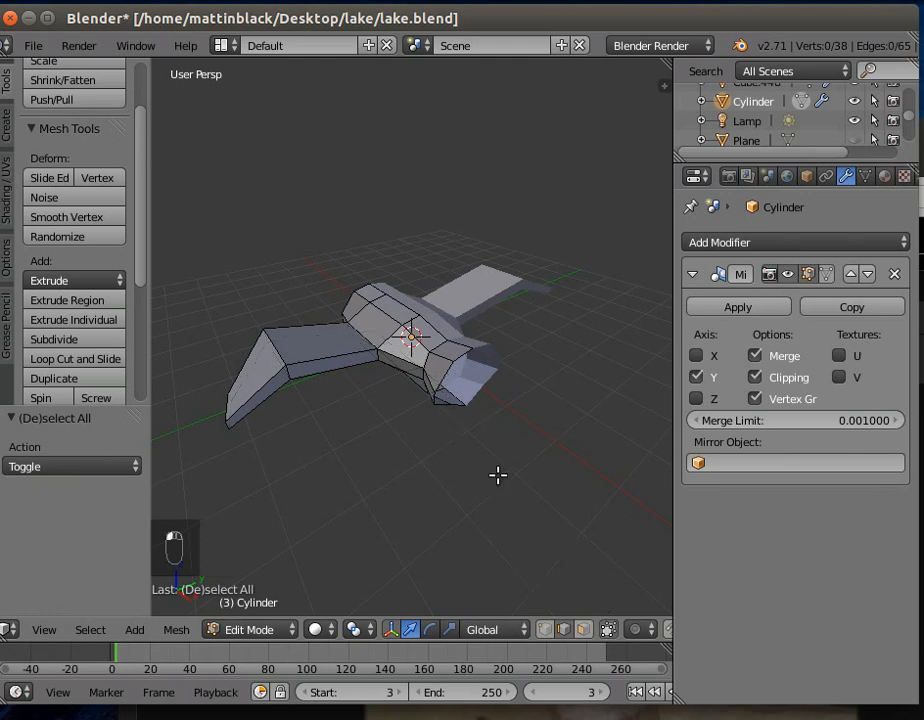
- Lower the two upper edges of the open positive X end by about 0.203 along Z, and the topmost edge by another 0.365
right_click(445, 376)
right_click(467, 352, "shift")
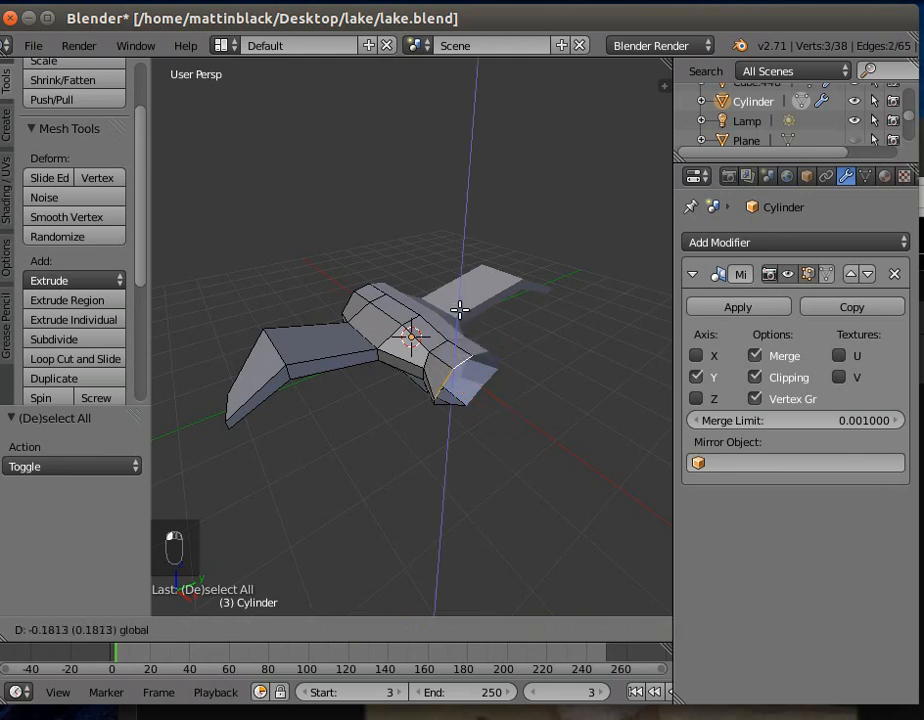
left_click(463, 335)
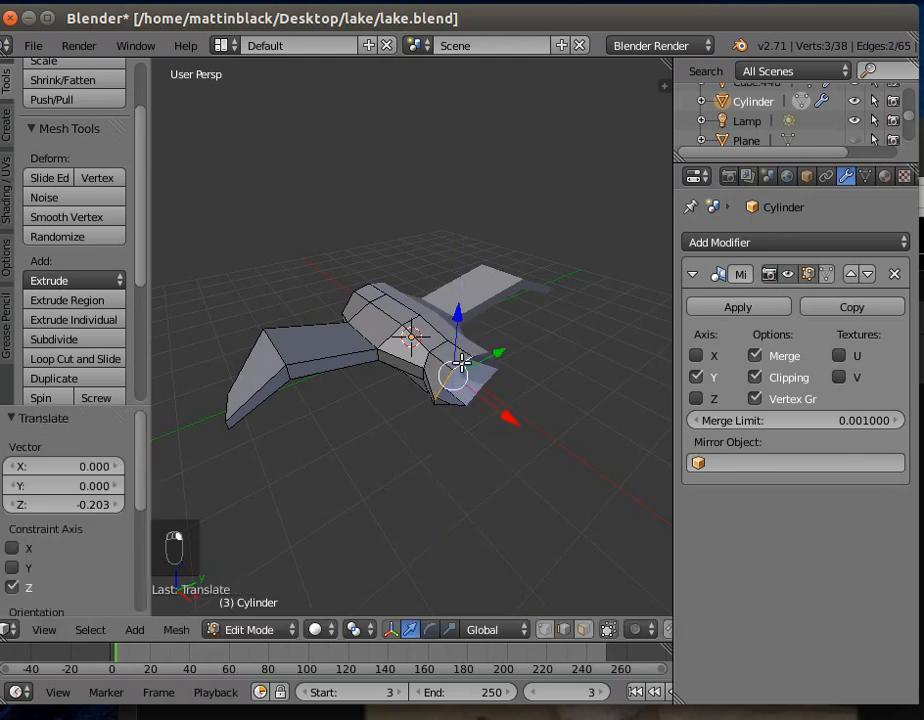
right_click(462, 362, "shift")
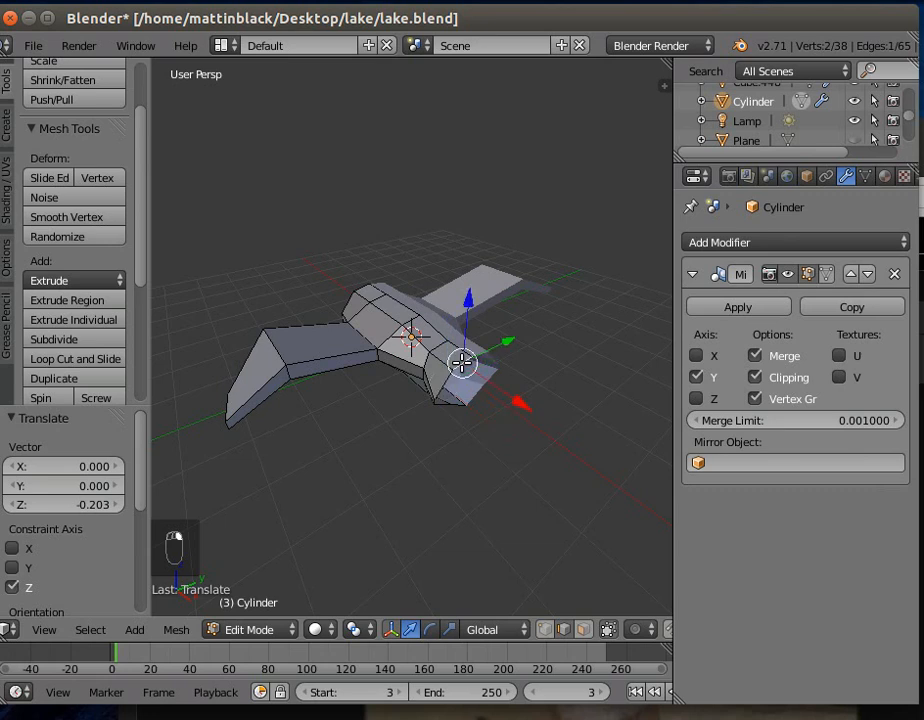
key("g")
key("z")
left_click(473, 311)
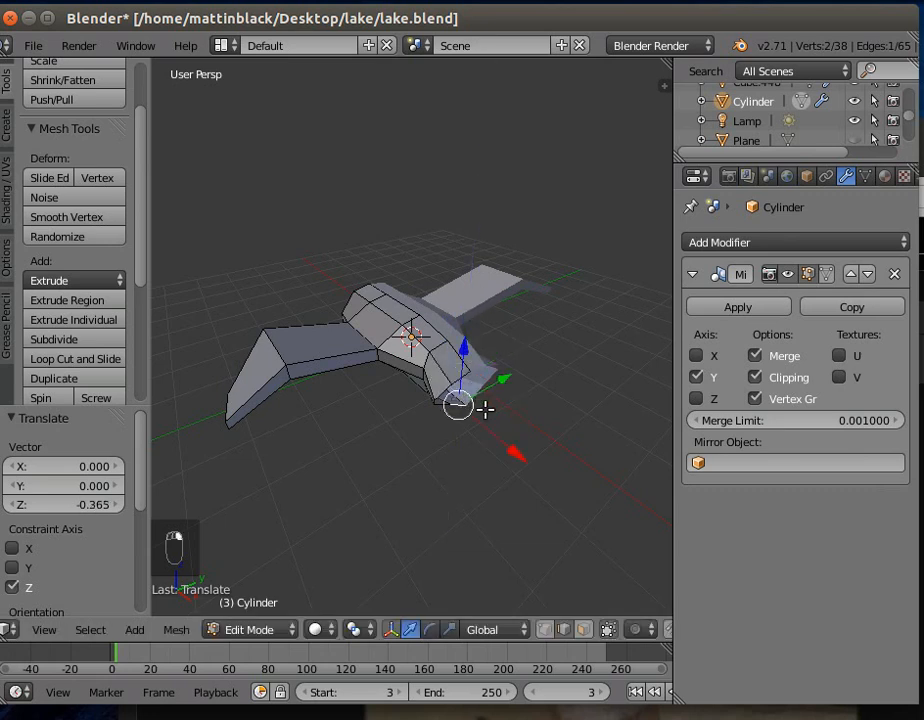
- Rotate the bottom edge of the positive X end about 28.7° around X and raise it about 0.466 along Z
left_click(427, 629)
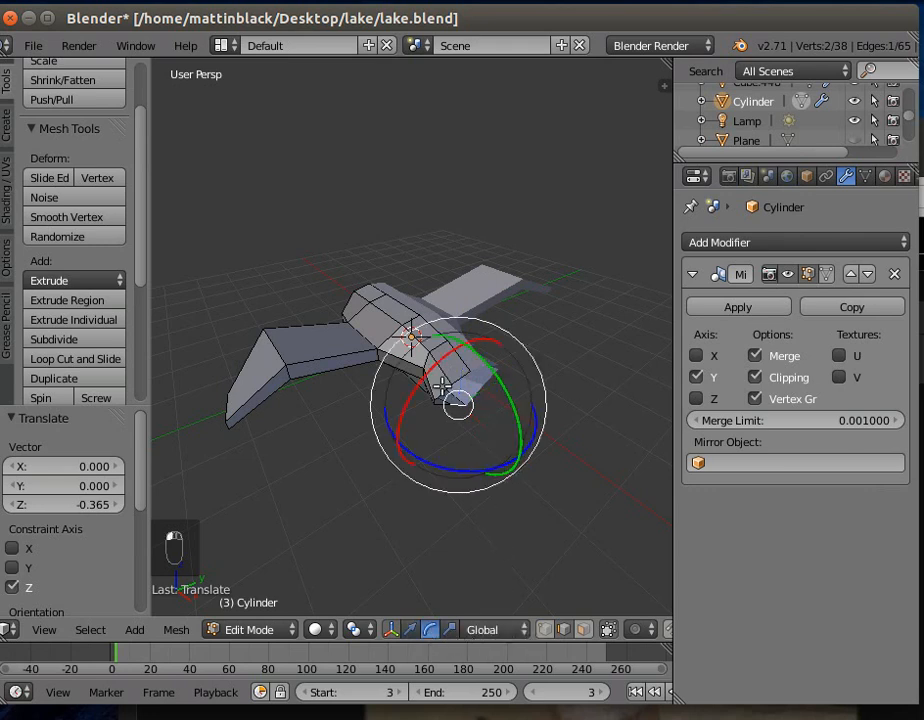
left_click_drag(430, 372, 422, 393)
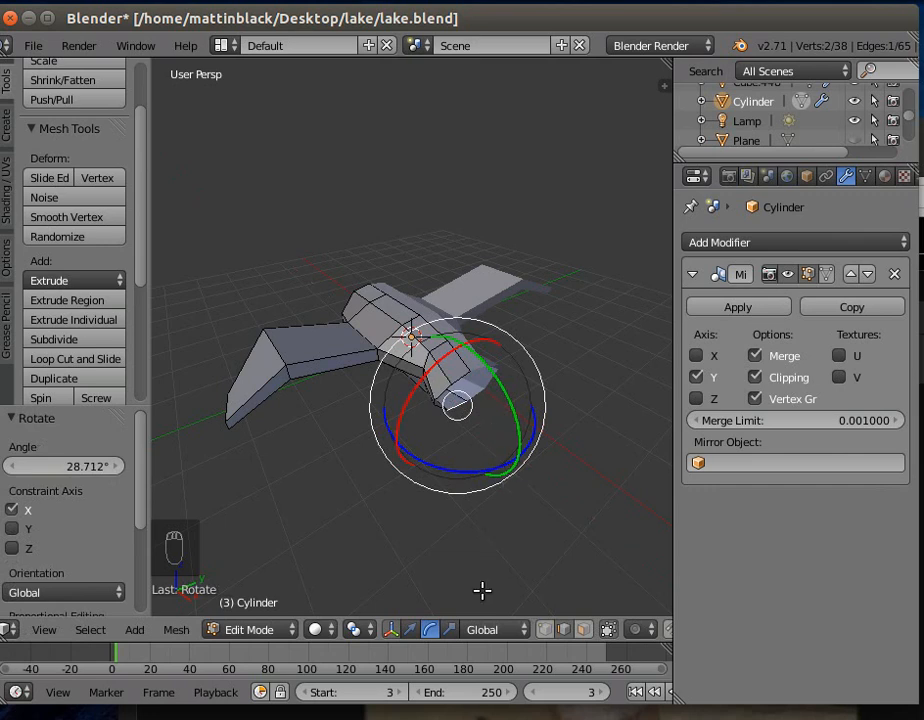
left_click(410, 629)
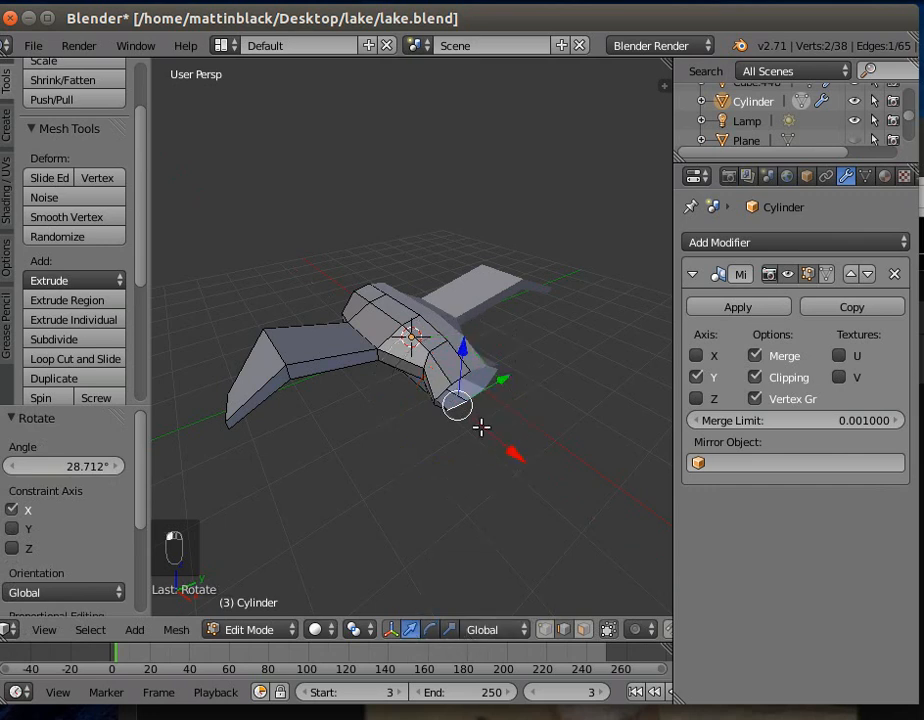
left_click_drag(469, 346, 469, 329)
middle_click_drag(379, 439, 443, 420)
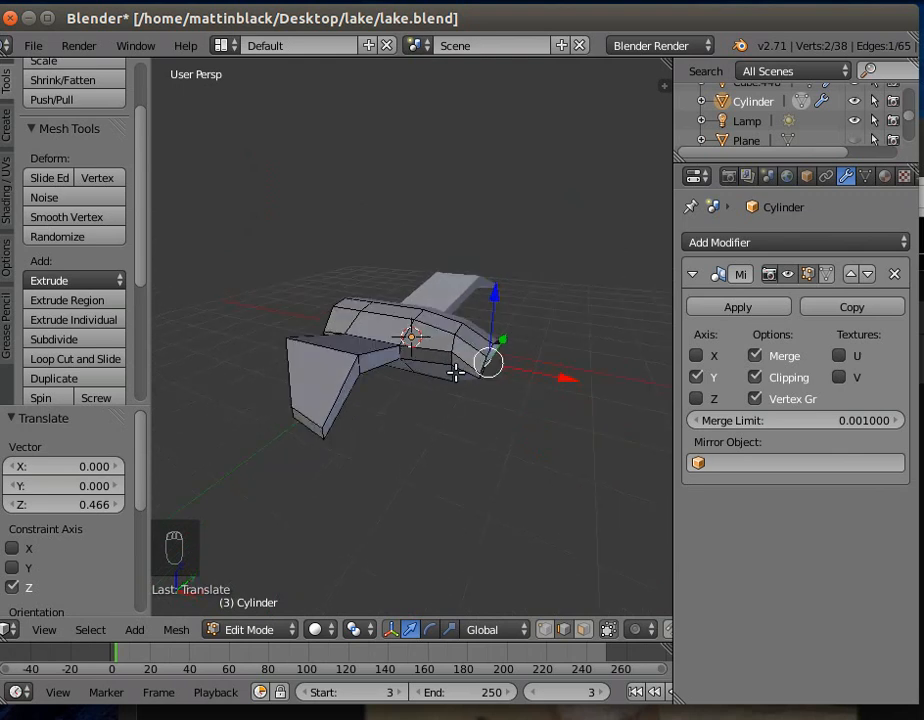
- Select the top edge on the loop just inside the positive X end and lower it about 0.211 along Z
right_click(455, 327)
key("g")
key("z")
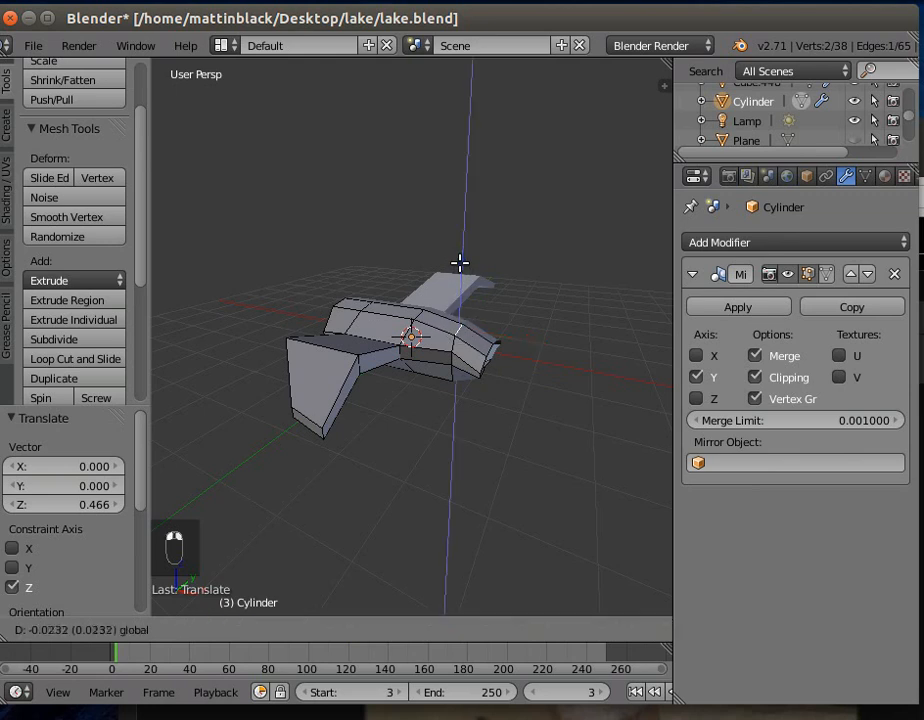
left_click(459, 268)
middle_click_drag(443, 402, 438, 352)
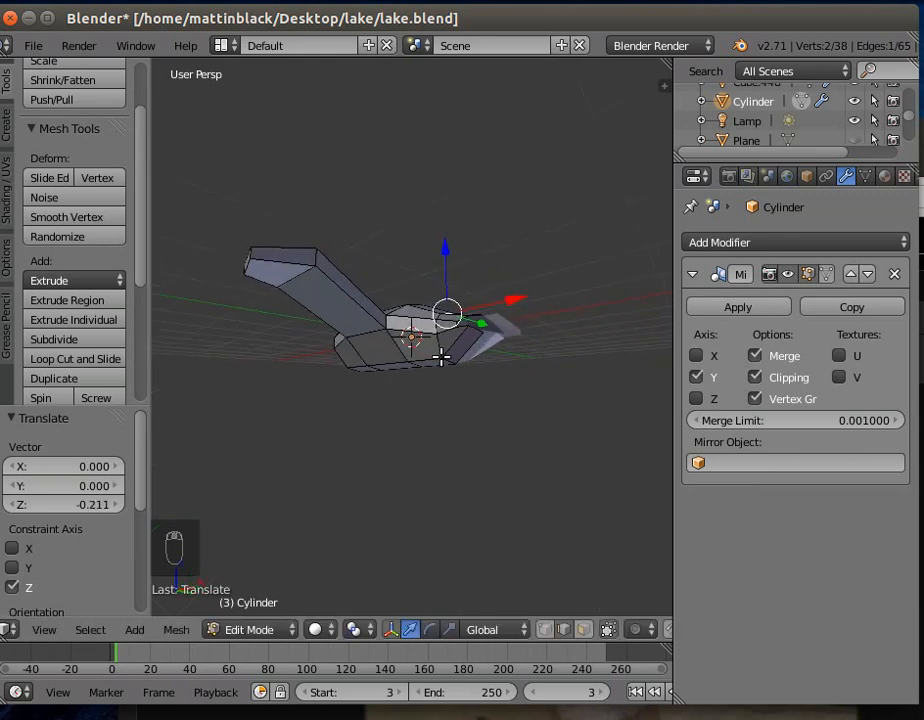
- Raise the bottom edge of the loop just inside the positive X end along Z and lower the body's top edge there by about 0.162
right_click(449, 362)
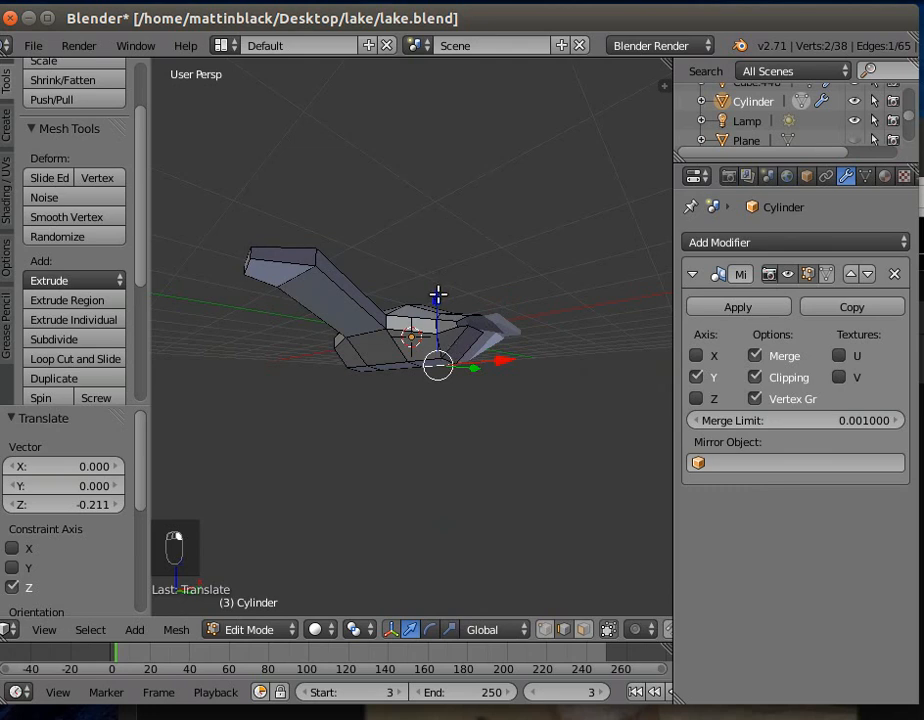
right_click(447, 360)
key("g")
key("z")
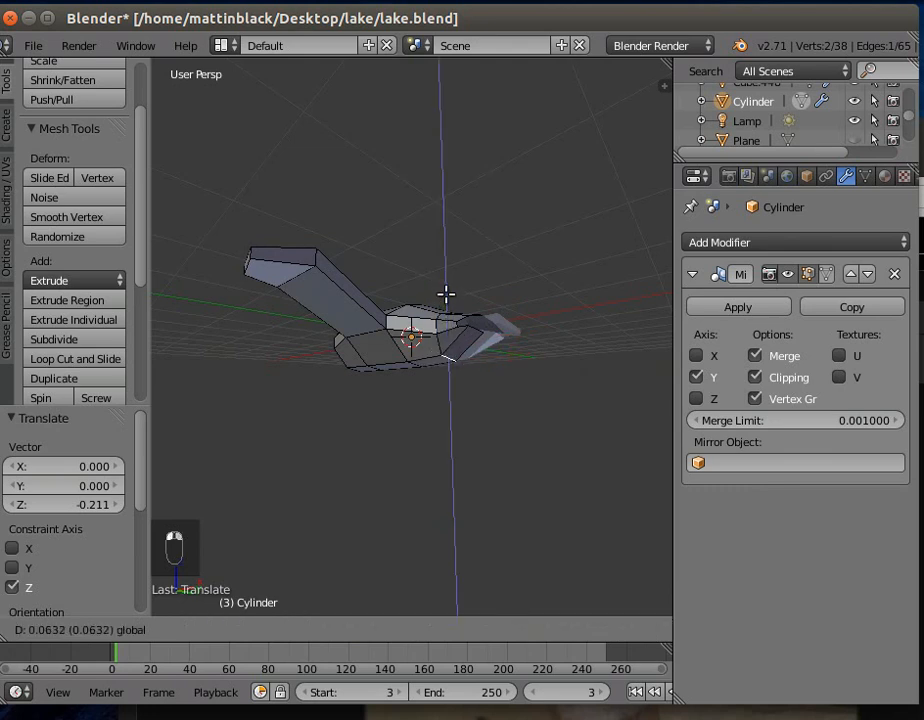
left_click(449, 286)
middle_click_drag(437, 373, 370, 490)
left_click_drag(427, 331, 430, 339)
middle_click_drag(458, 394, 569, 464)
middle_click_drag(336, 448, 532, 410)
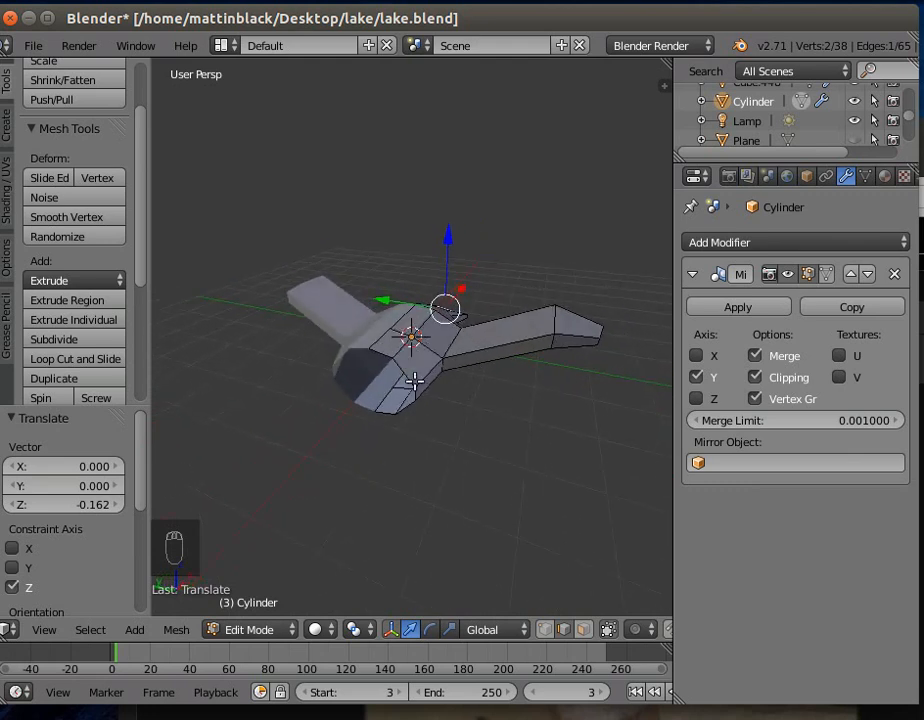
- Lower the top edge of the open negative X end about 0.370 along Z and raise its bottom edge about 0.430
right_click(380, 349)
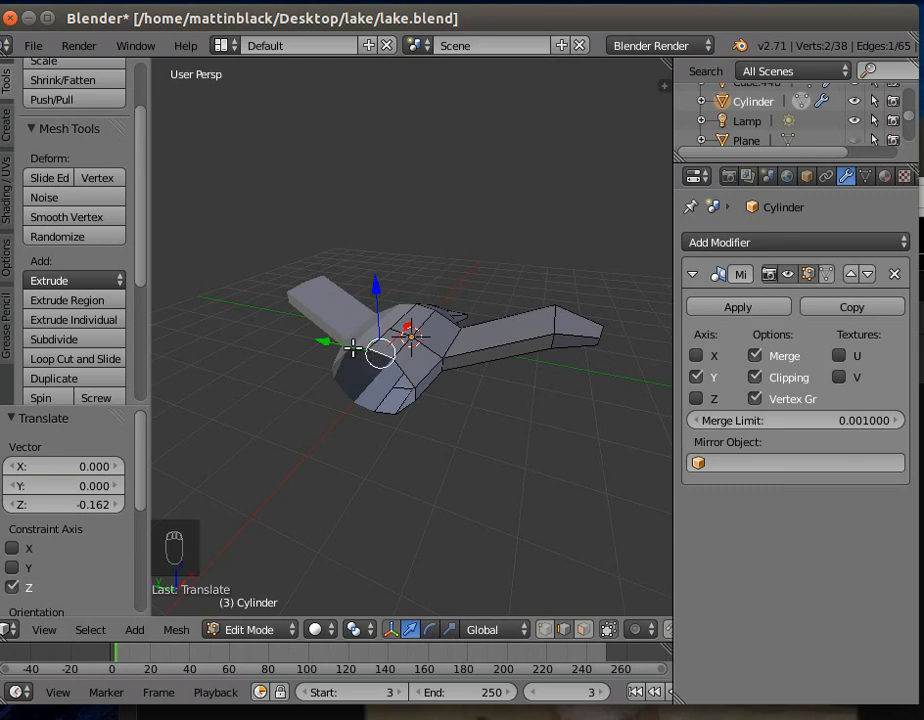
key("g")
key("z")
left_click(377, 299)
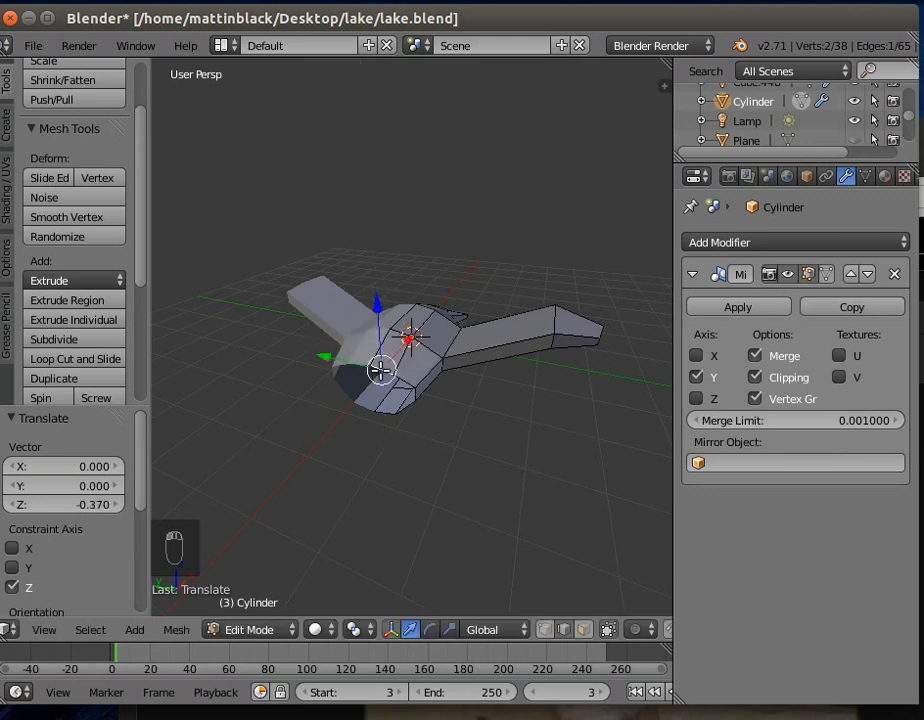
right_click(386, 408)
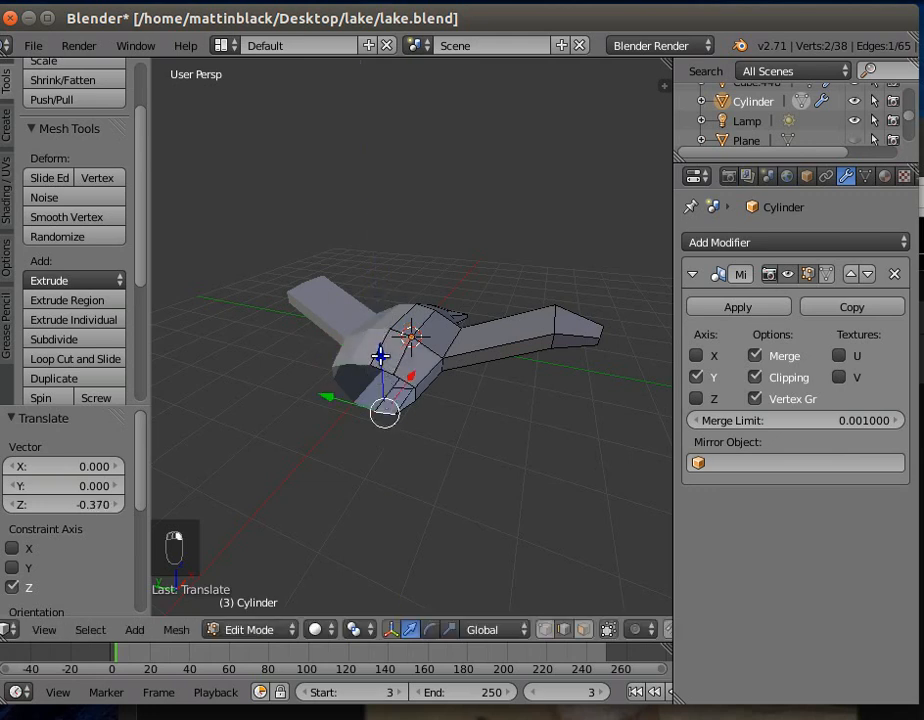
key("g")
key("z")
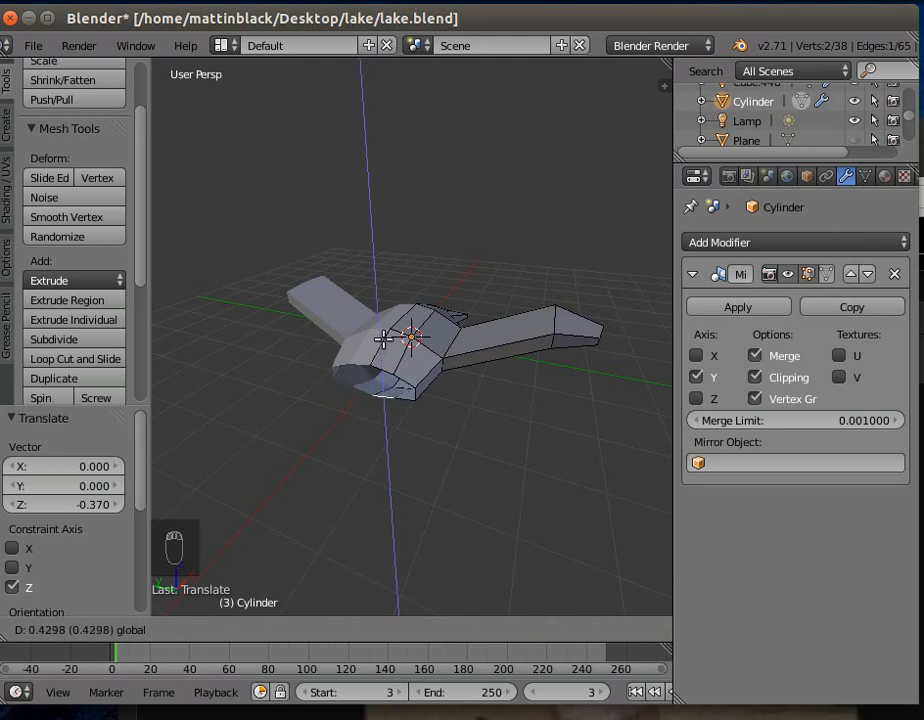
left_click(383, 340)
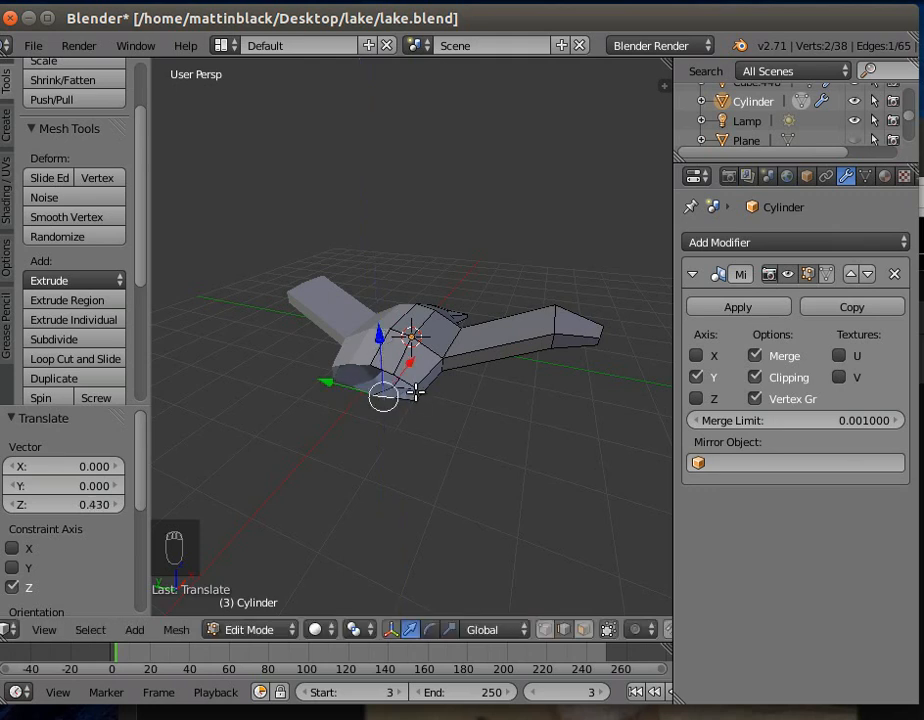
- Select the side edge of the open negative X end and move it about 0.336 along Y toward the centre
right_click(415, 393)
left_click_drag(359, 380, 344, 373)
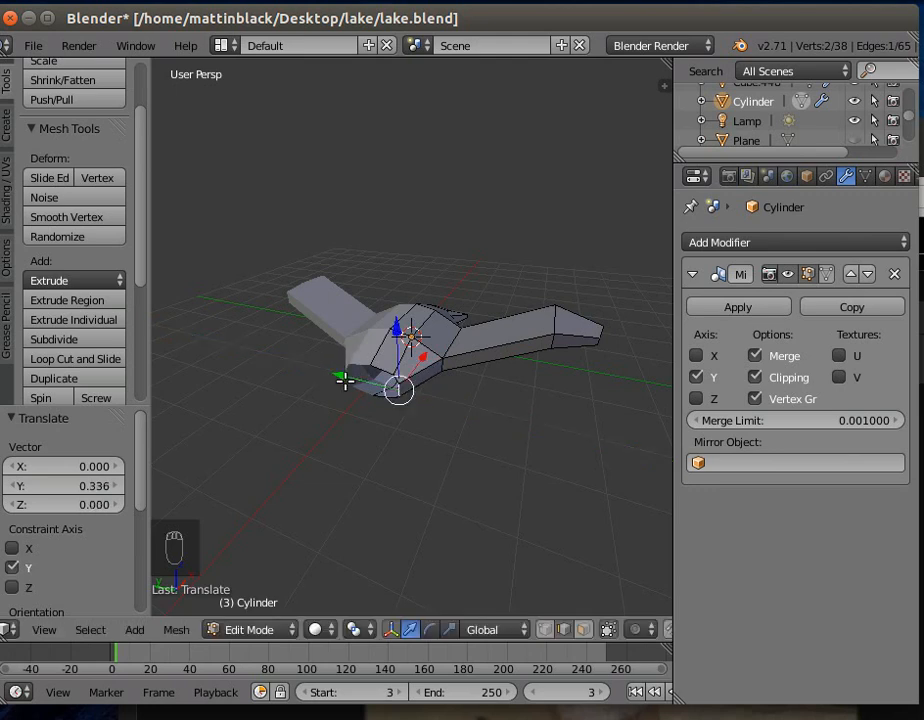
middle_click_drag(373, 441, 406, 456)
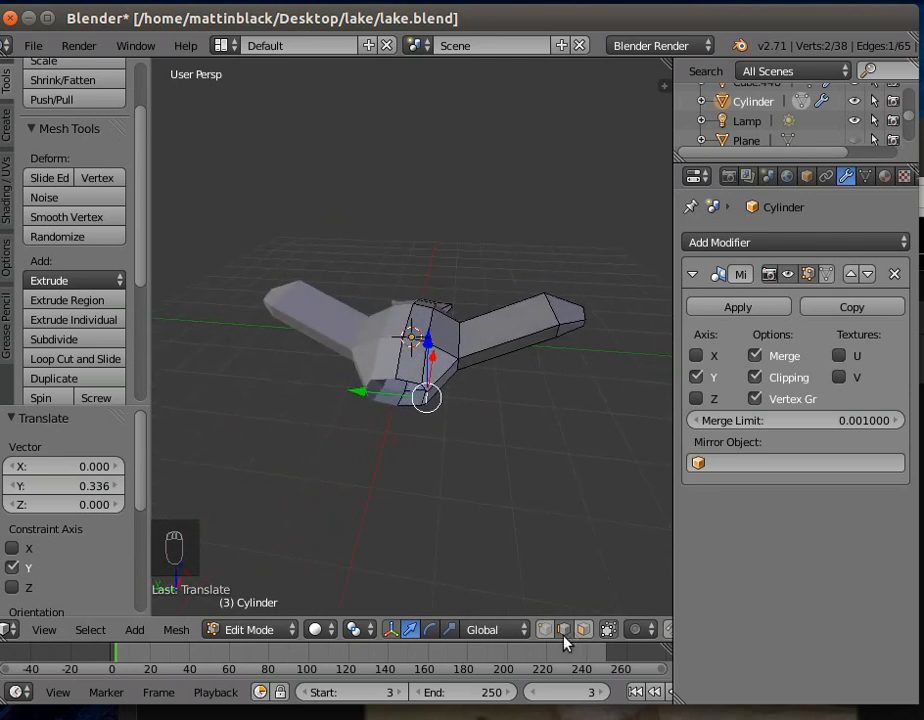
- In vertex mode, move the upper corner vertex of the negative X end about 0.198 along Y and 0.051 along Z
right_click(422, 383)
left_click_drag(358, 380, 345, 374)
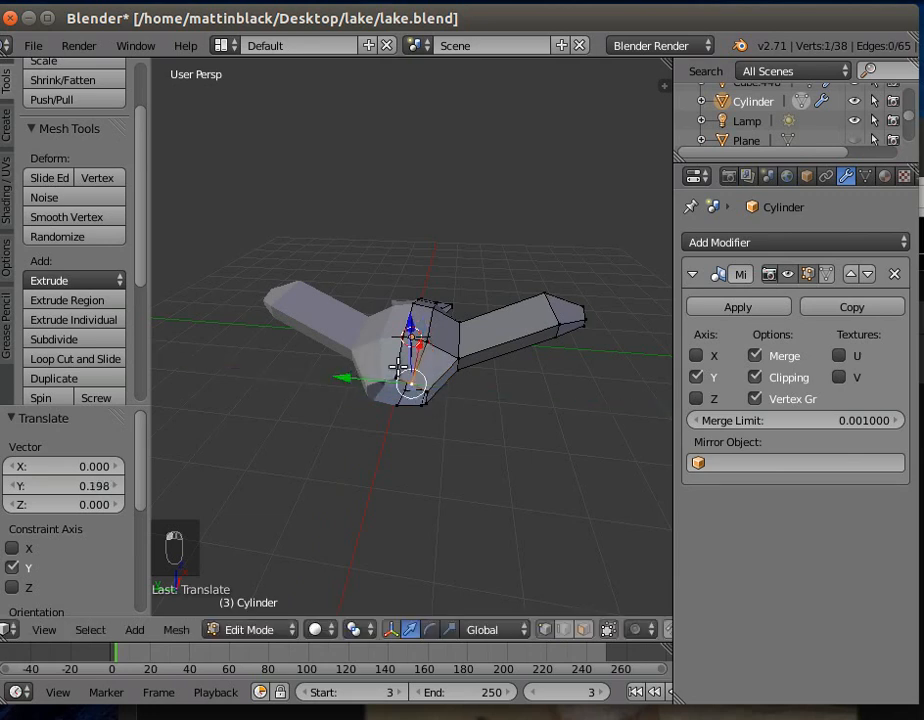
left_click_drag(411, 335, 411, 346)
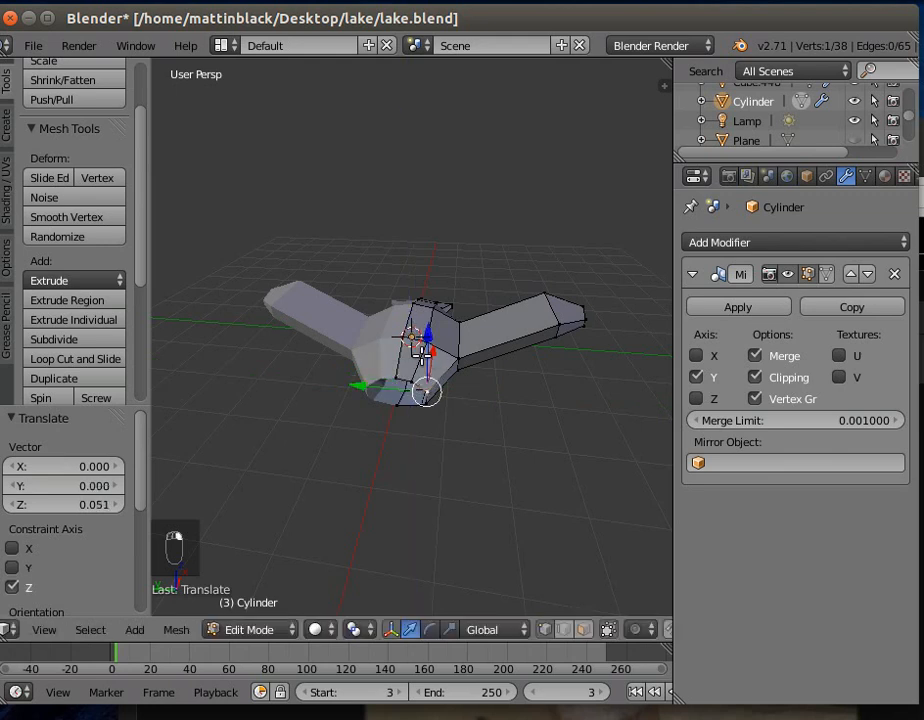
- Move the negative X end's upper side vertex about 0.095 along Y and its lower corner vertex about 0.080 along Y
left_click_drag(362, 379, 357, 384)
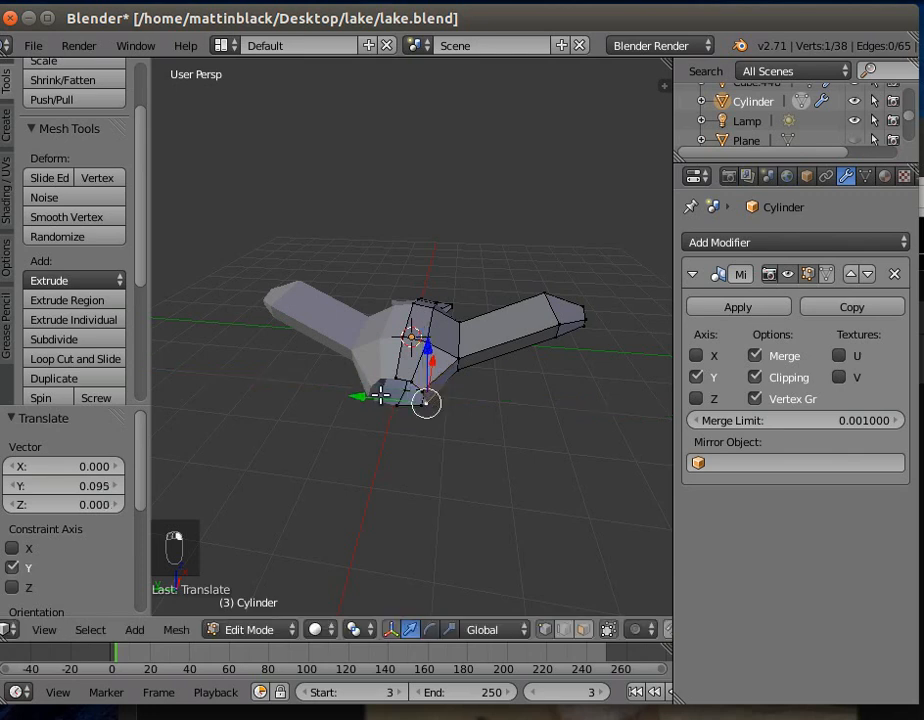
left_click_drag(361, 394, 362, 394)
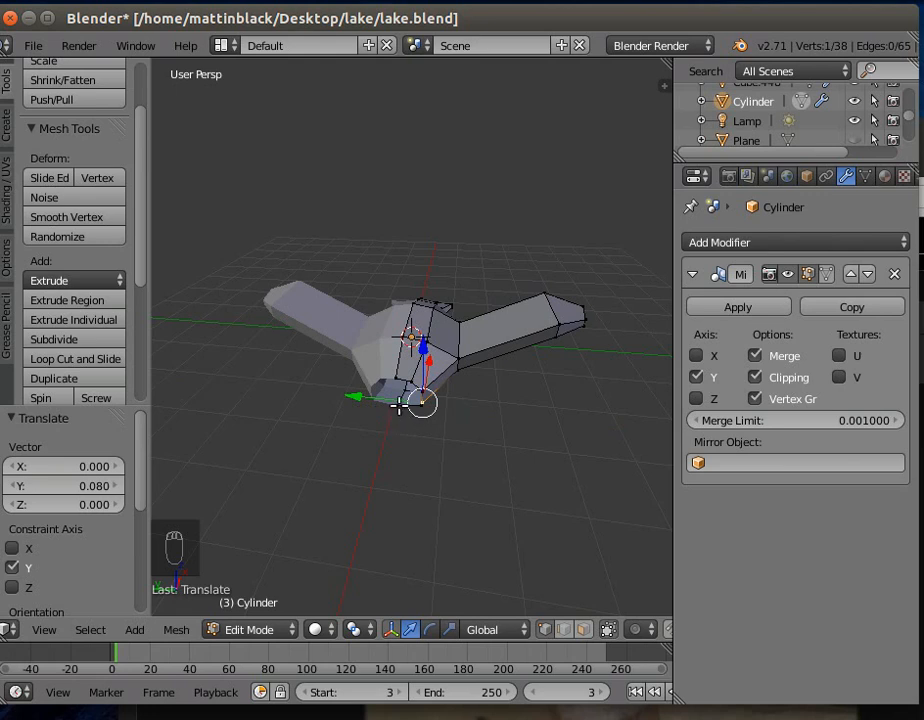
- Select the boundary vertices of the open negative X end, extrude them and move the new loop about -0.200 along X
left_click(409, 404)
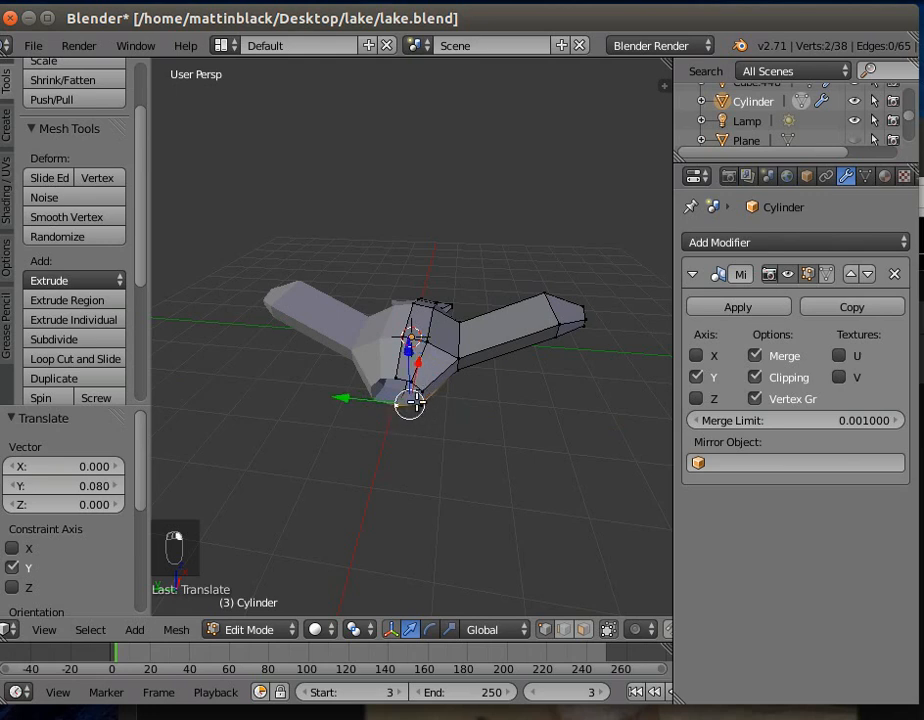
right_click(417, 406, "shift")
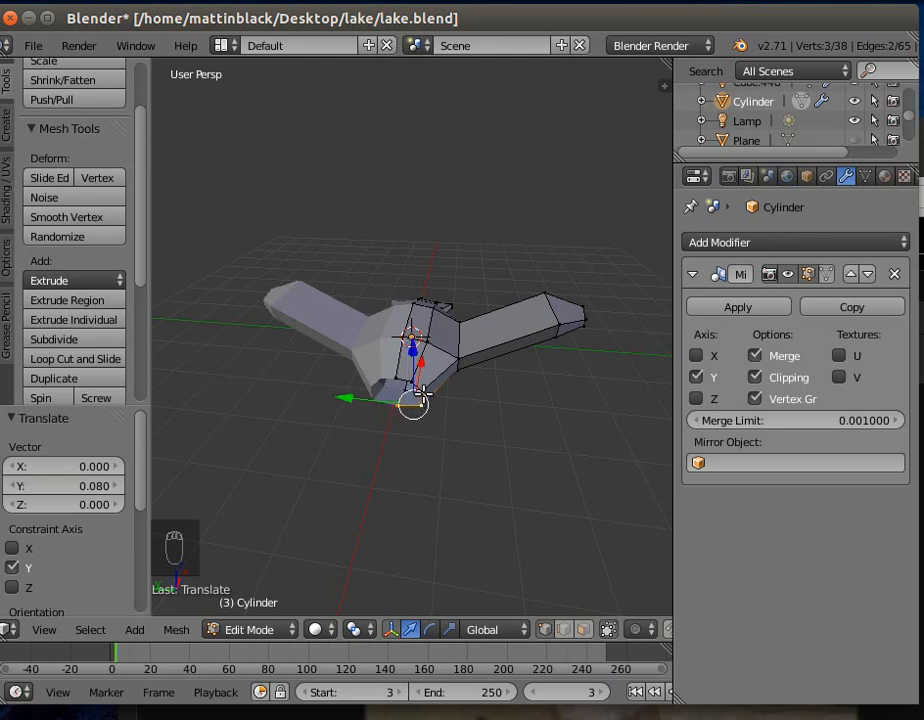
right_click(412, 382, "shift")
right_click(396, 374, "shift")
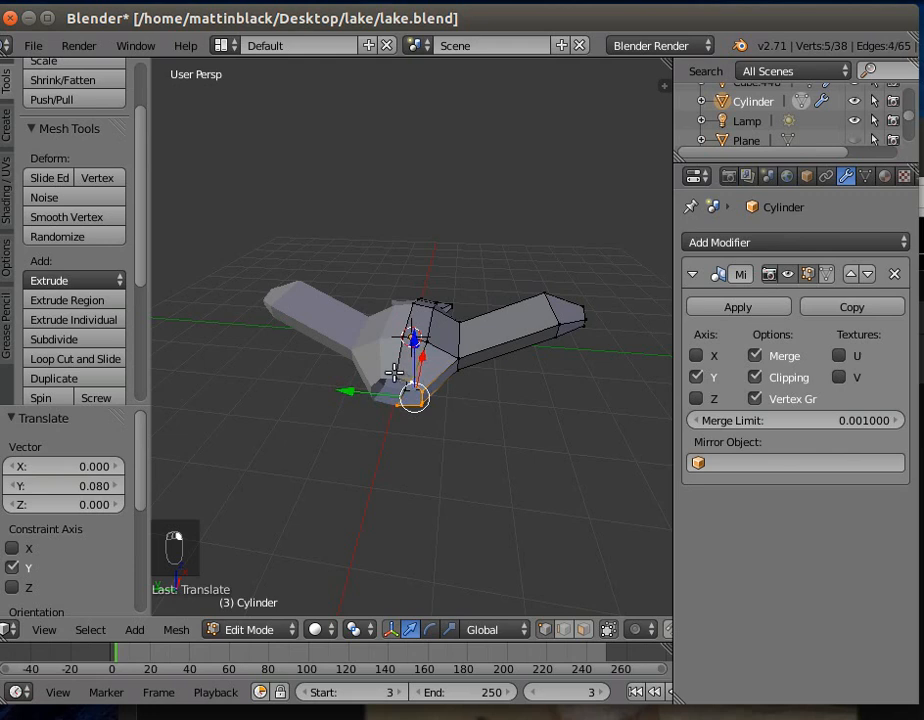
right_click(395, 377, "shift")
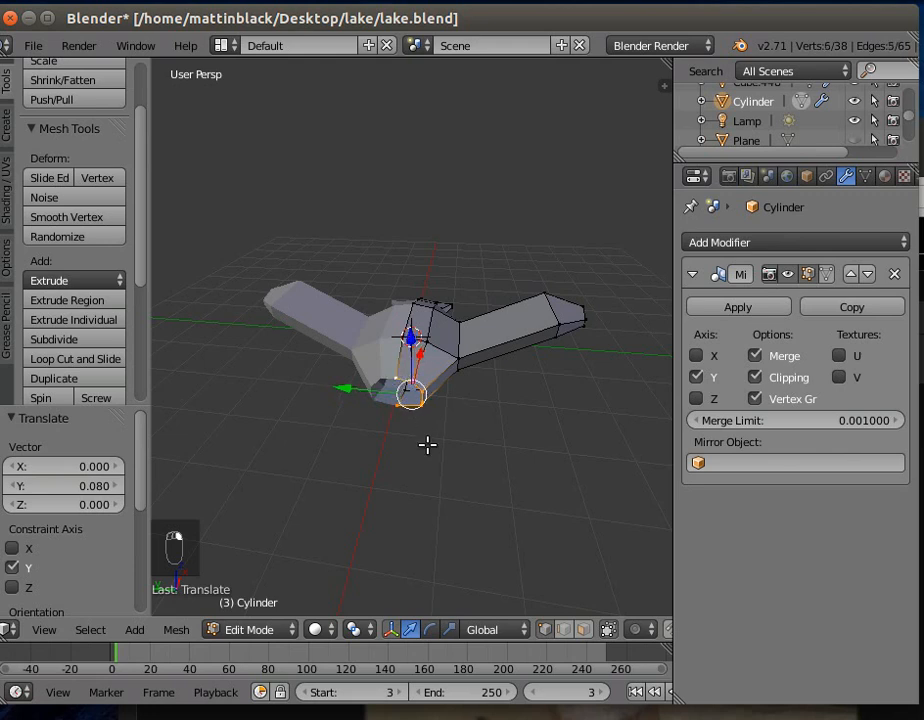
key("e")
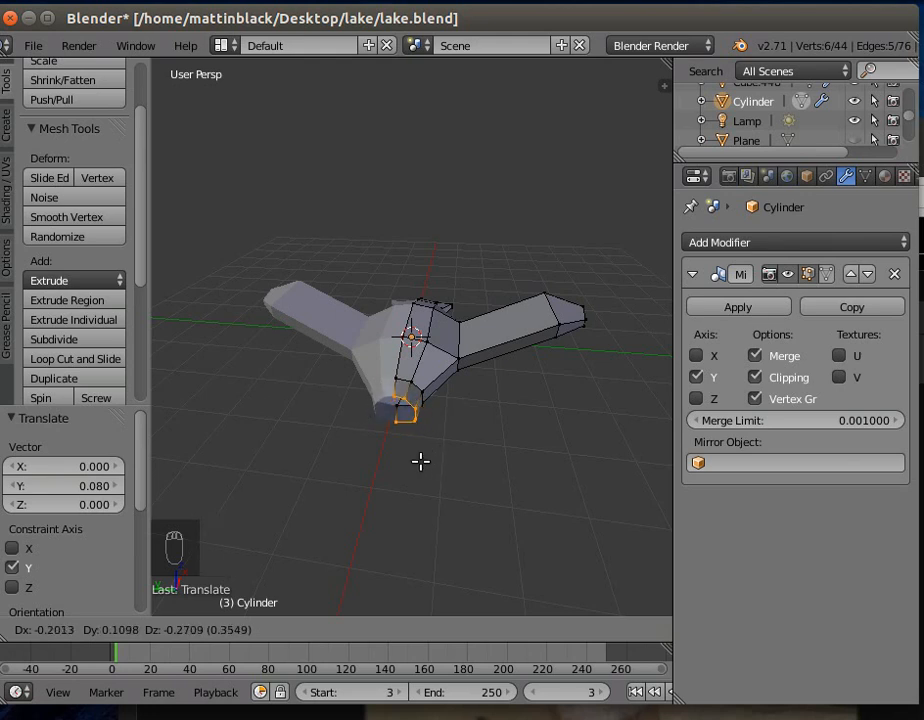
right_click(420, 461)
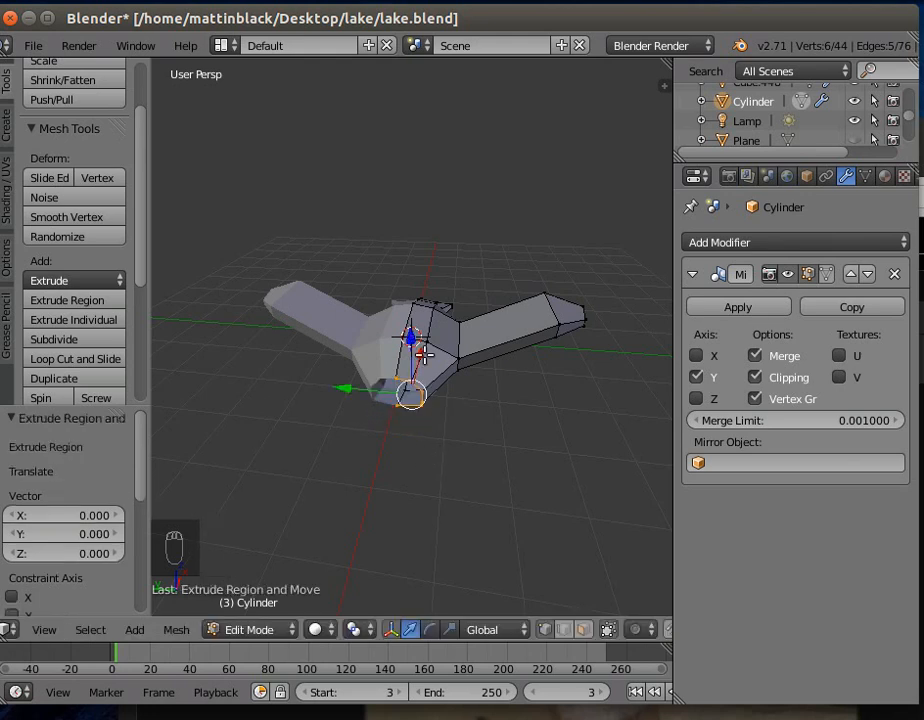
key("g")
key("x")
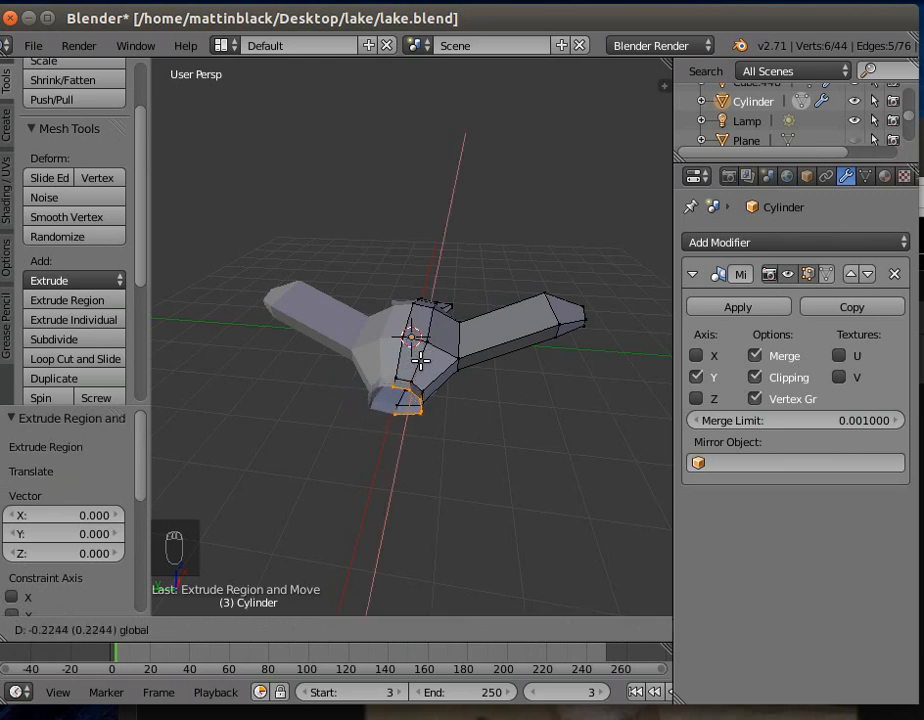
left_click(420, 358)
- Extrude the end loop about -0.332 in X, 0.181 in Y and 0.024 in Z, then scale it by about 1.406
middle_click_drag(443, 476, 311, 452)
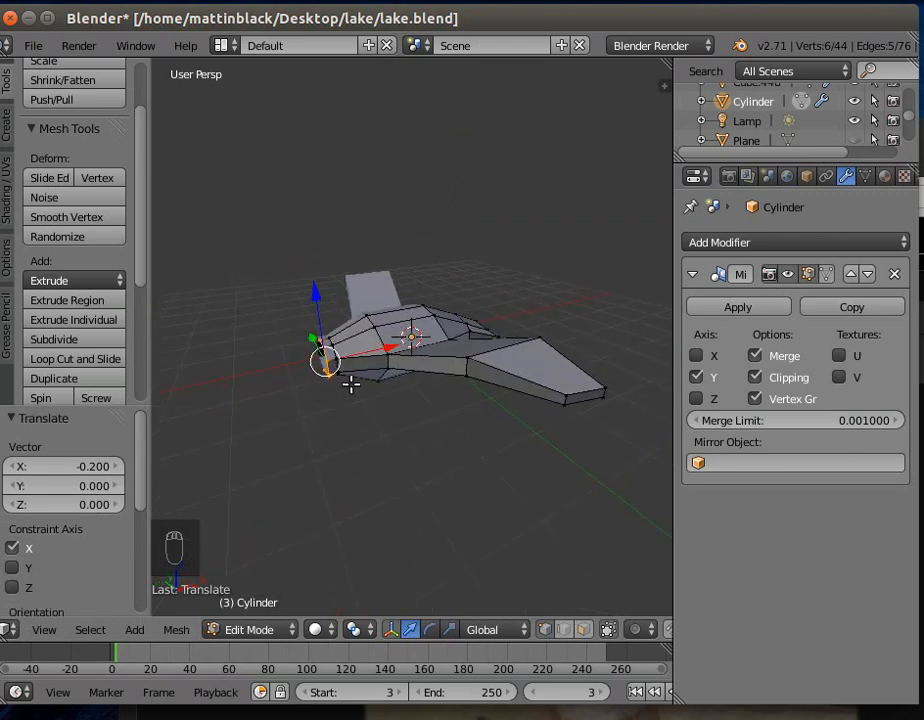
key("e")
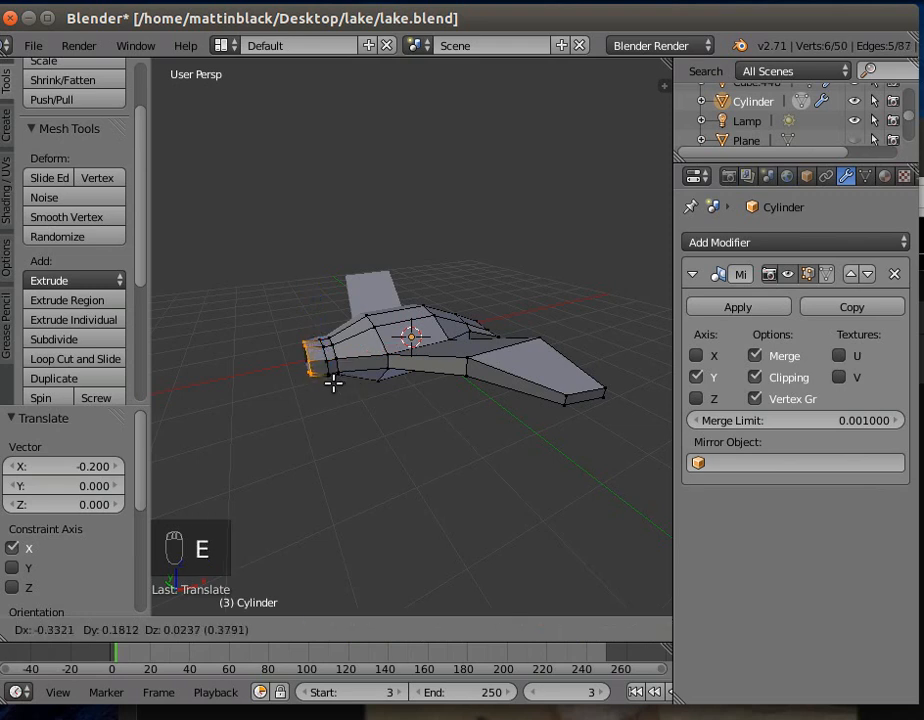
left_click(334, 381)
key("s")
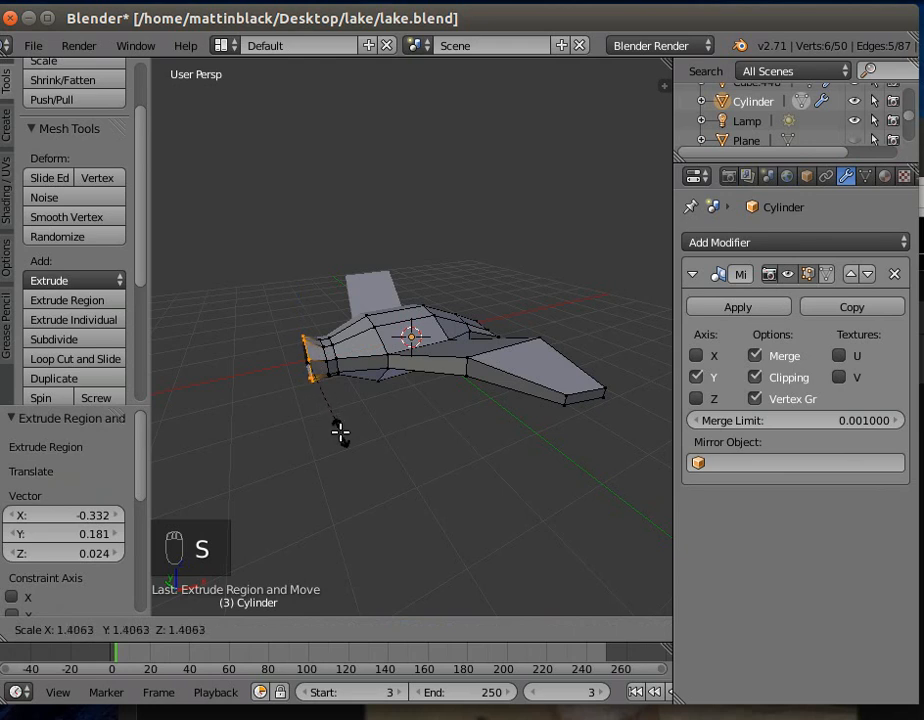
left_click(340, 431)
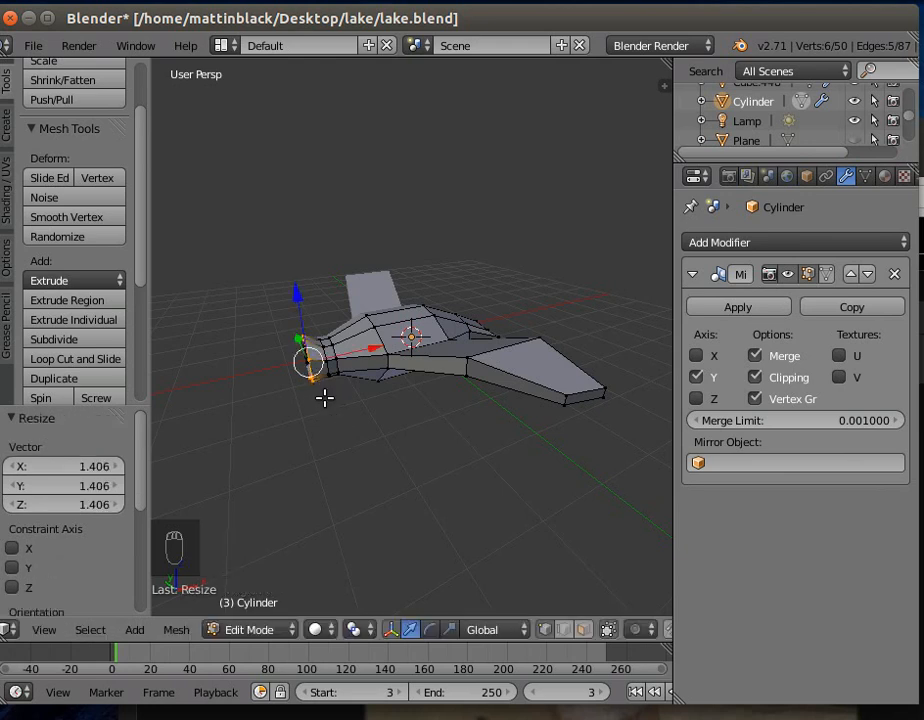
- Extrude the enlarged loop again about -0.364 along X and scale it down to about 0.310 for the head's tip
key("e")
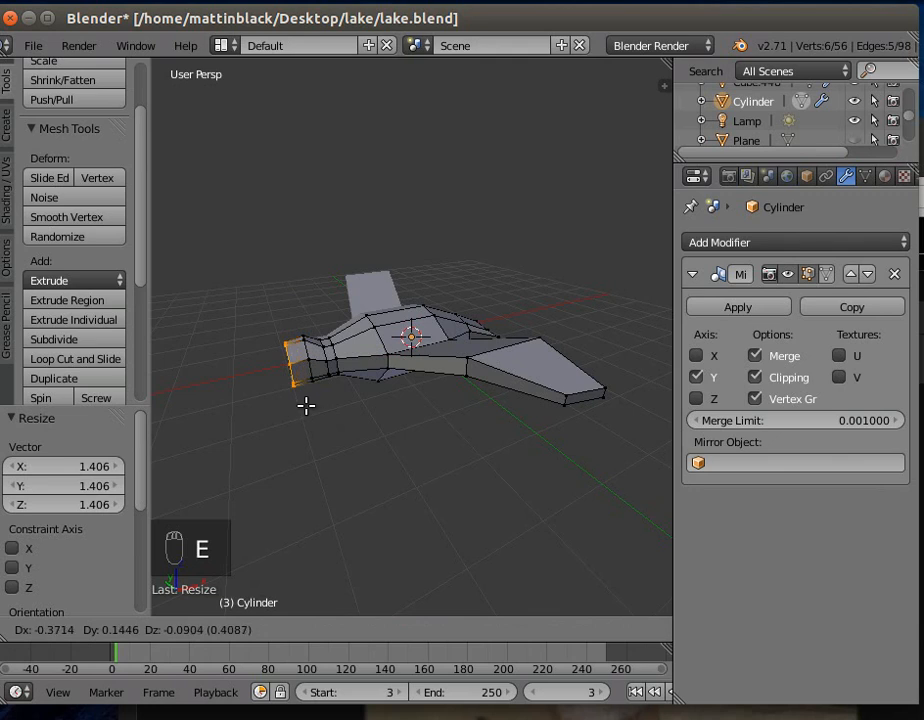
right_click(301, 404)
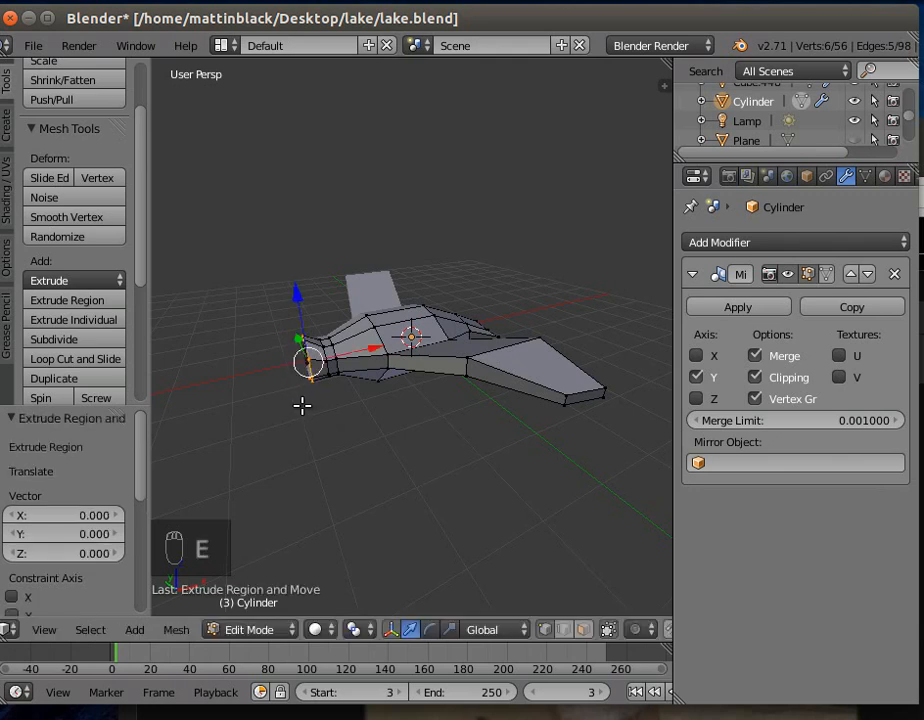
left_click_drag(371, 350, 352, 349)
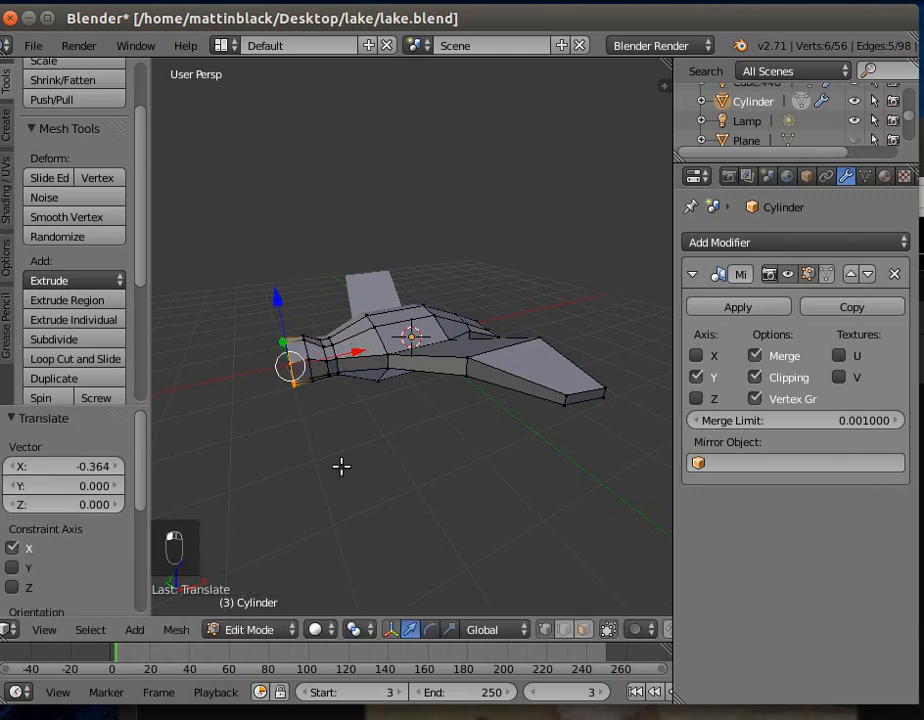
key("s")
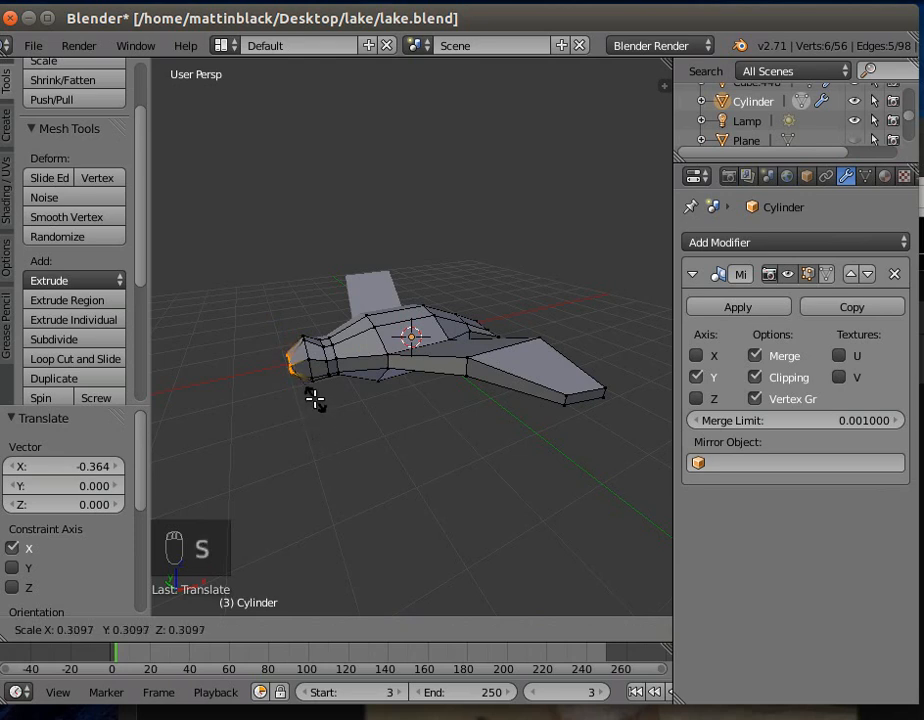
left_click(314, 399)
- In edge mode, move the head tip's side edge about 0.049 along Y and its upper edge about -0.053 along Z
middle_click_drag(305, 427, 429, 424)
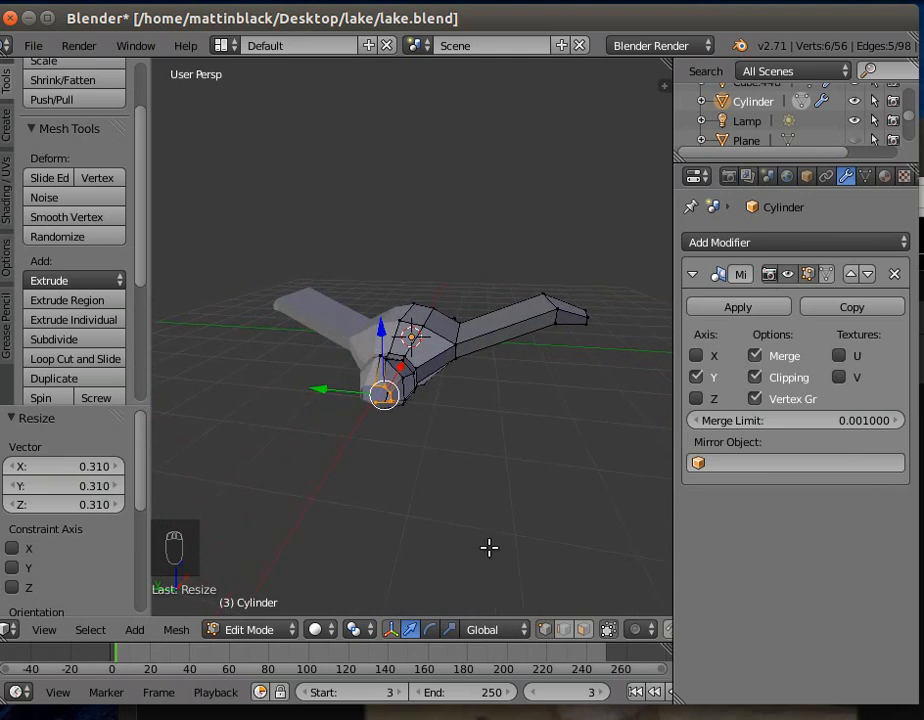
left_click(566, 632)
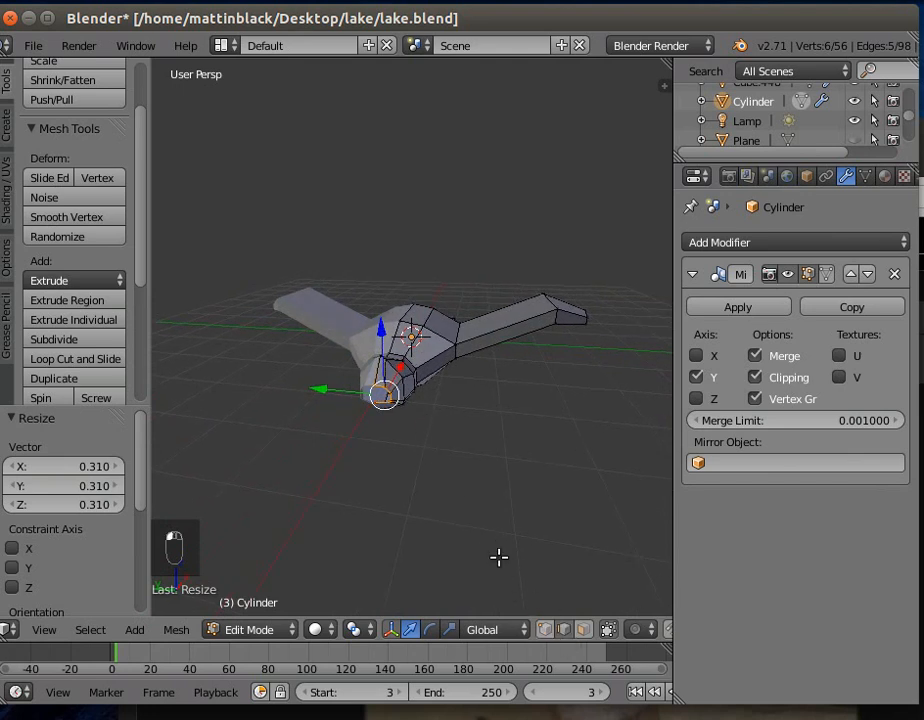
right_click(388, 393)
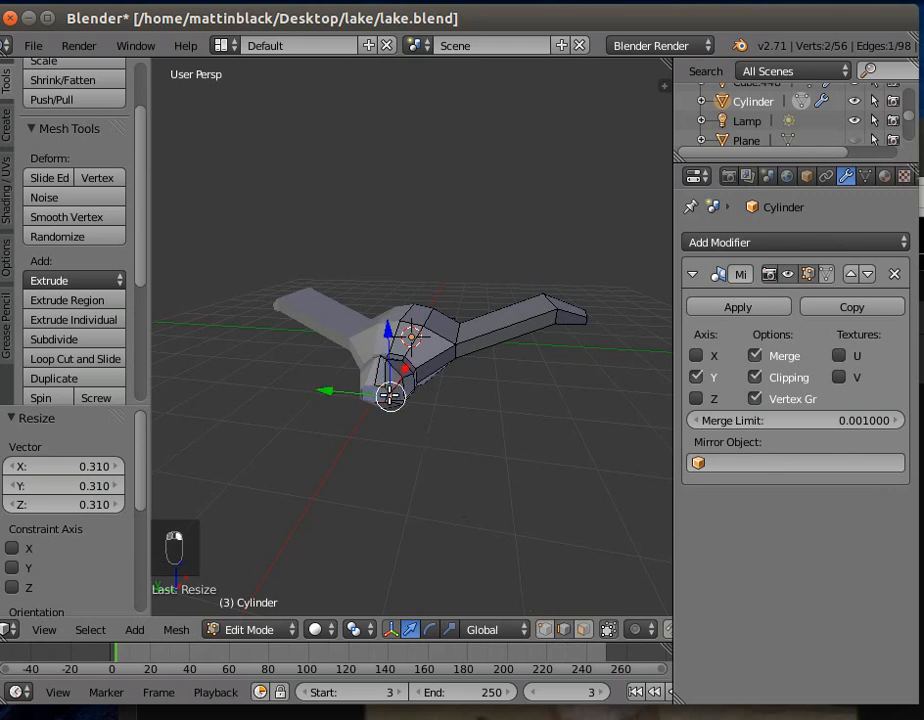
key("g")
key("y")
left_click(329, 390)
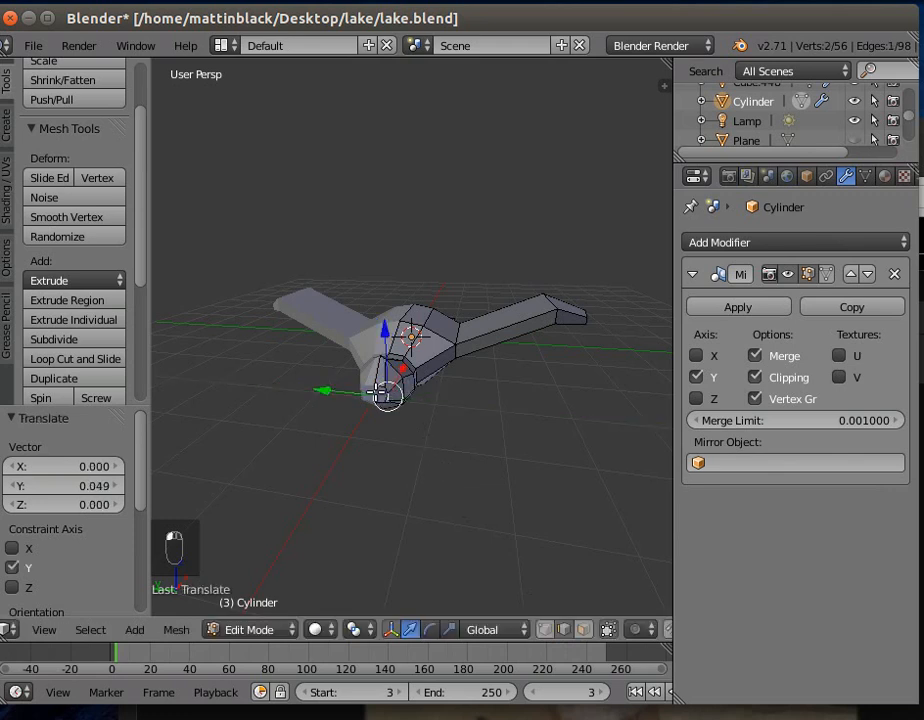
key("g")
key("z")
left_click(374, 323)
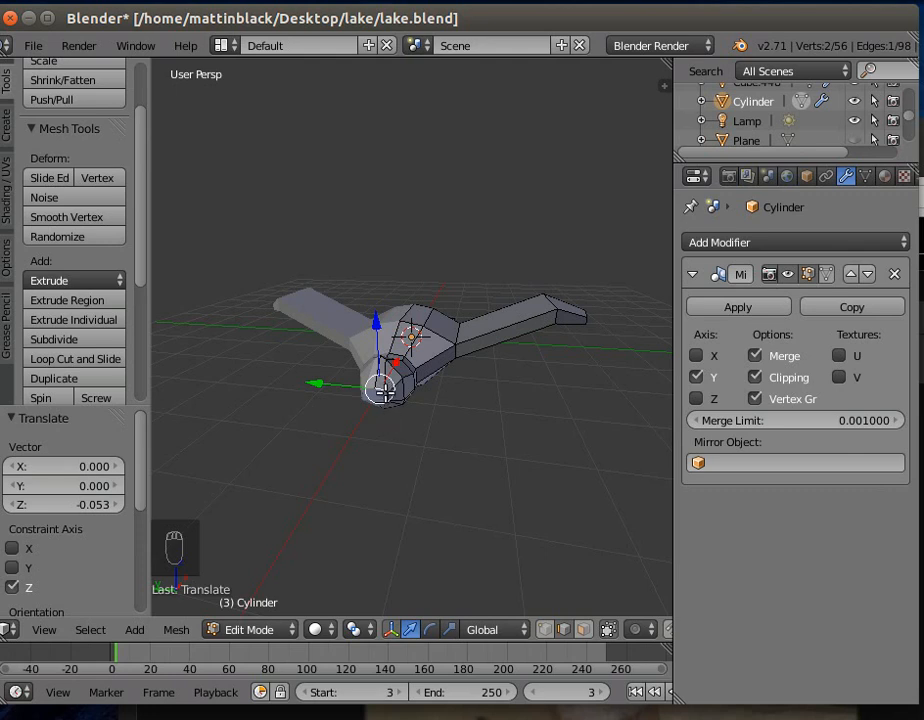
right_click(384, 392, "shift")
right_click(386, 406, "shift")
right_click(377, 401, "shift")
middle_click_drag(396, 474, 360, 466)
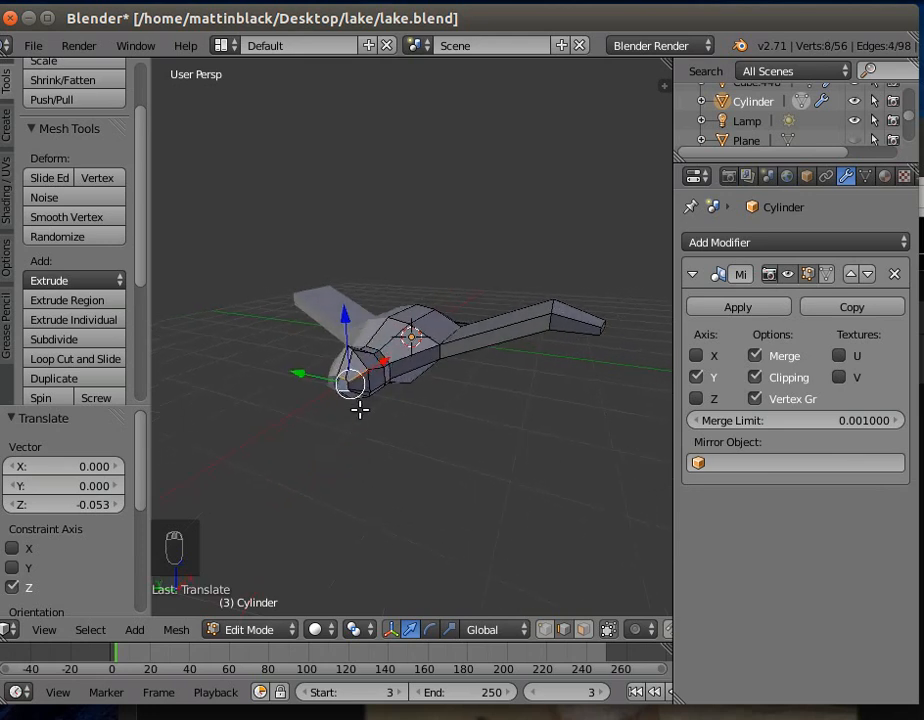
key("a")
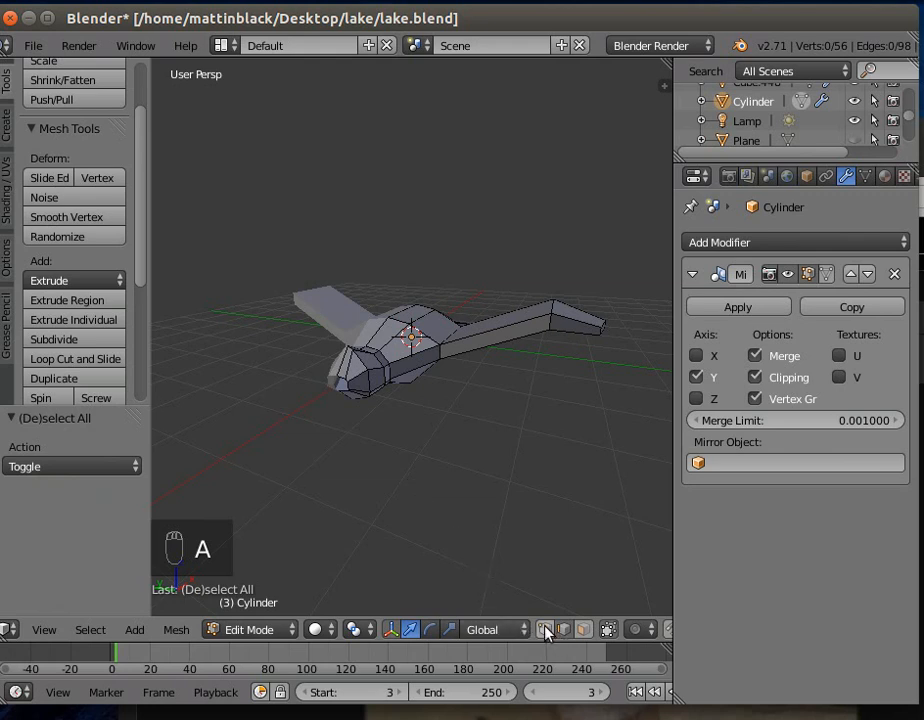
right_click(337, 389)
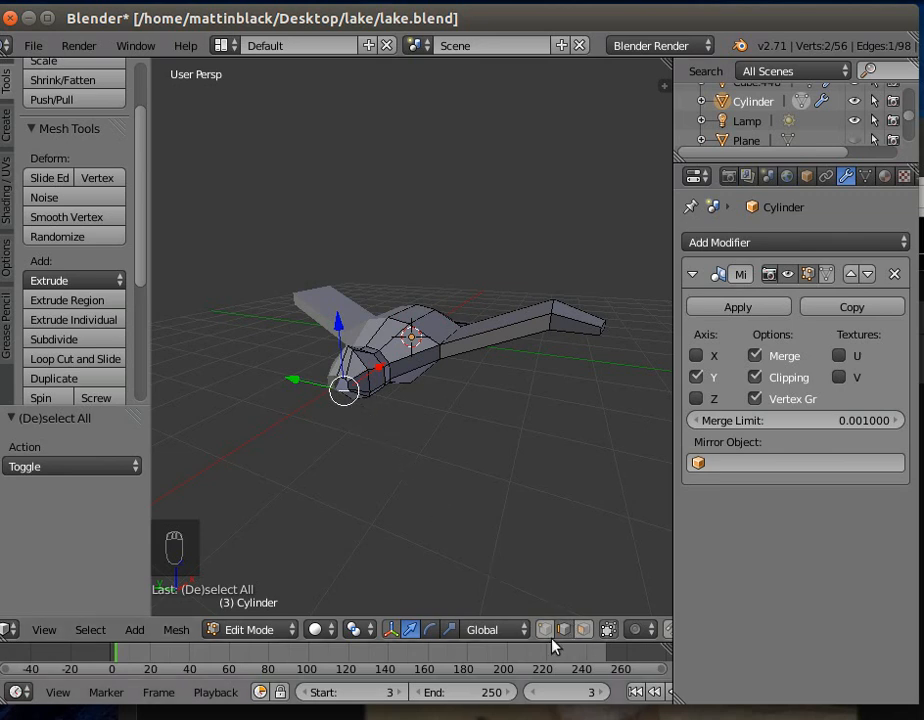
- In vertex mode, select the head tip's opening vertices and extrude a beak about -0.215 in X, 0.337 in Y and -0.152 in Z
key("a")
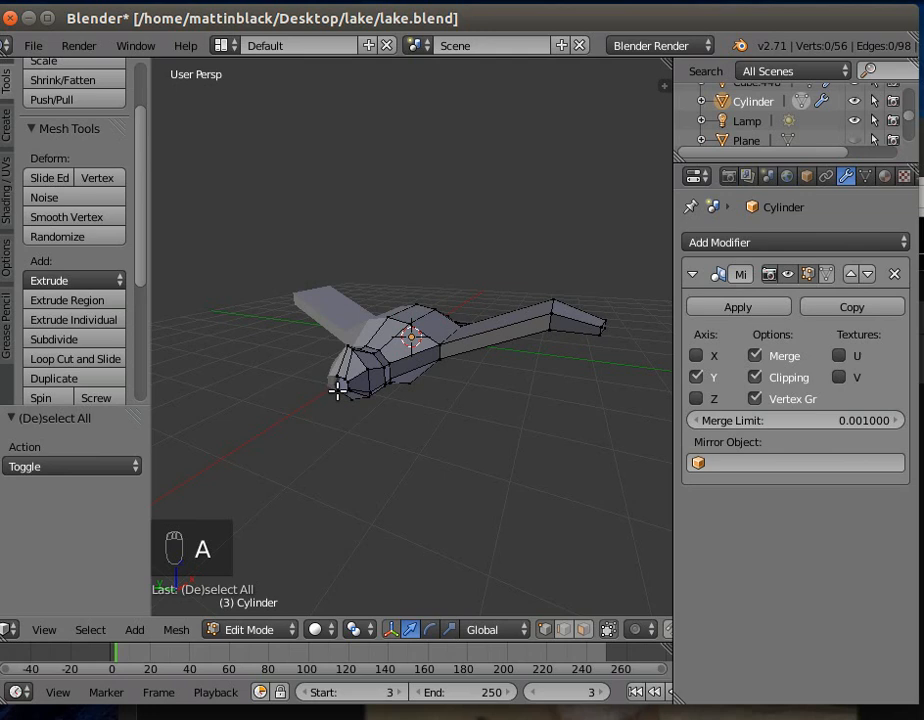
right_click(337, 389)
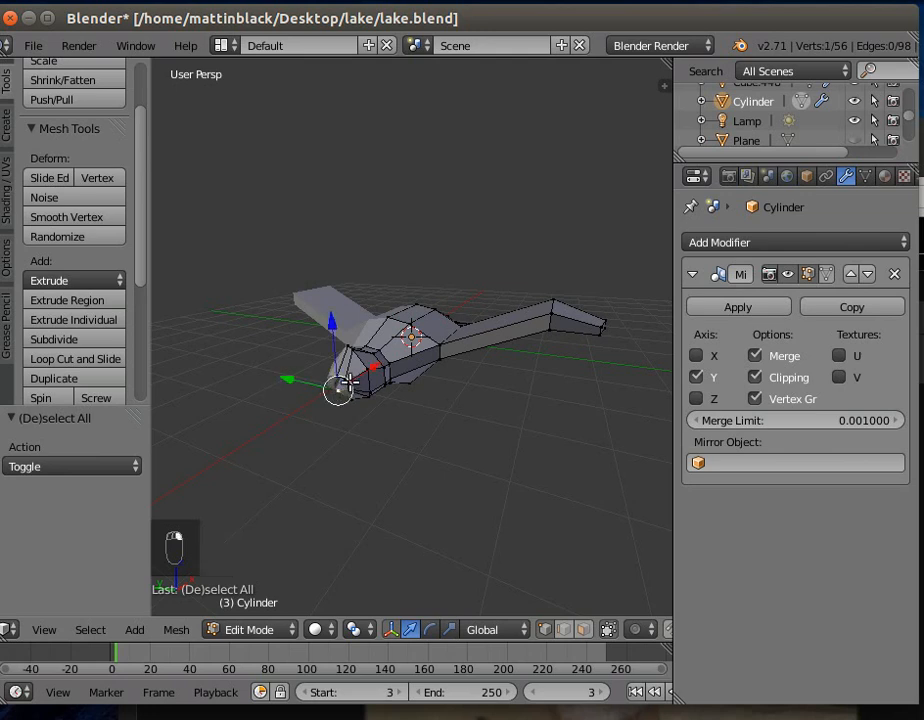
right_click(344, 389, "shift")
right_click(346, 387, "shift")
right_click(342, 382, "shift")
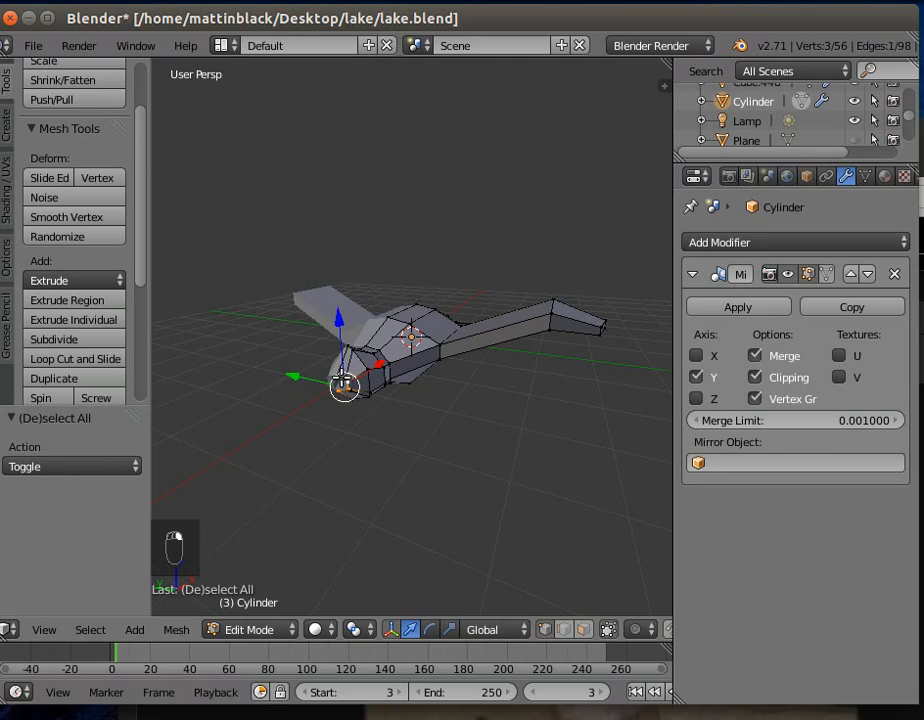
right_click(339, 378, "shift")
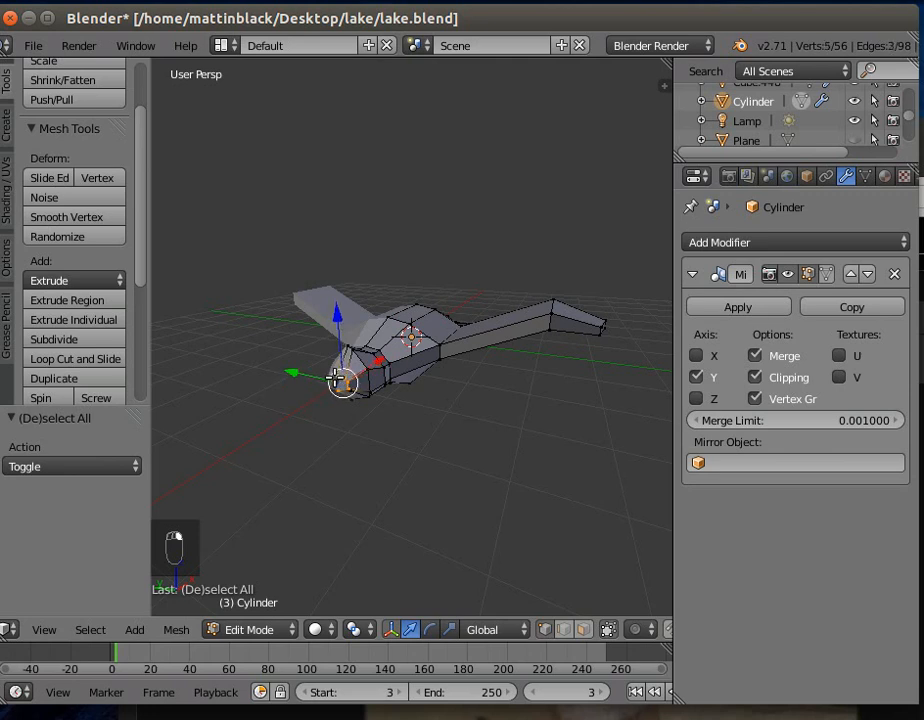
key("e")
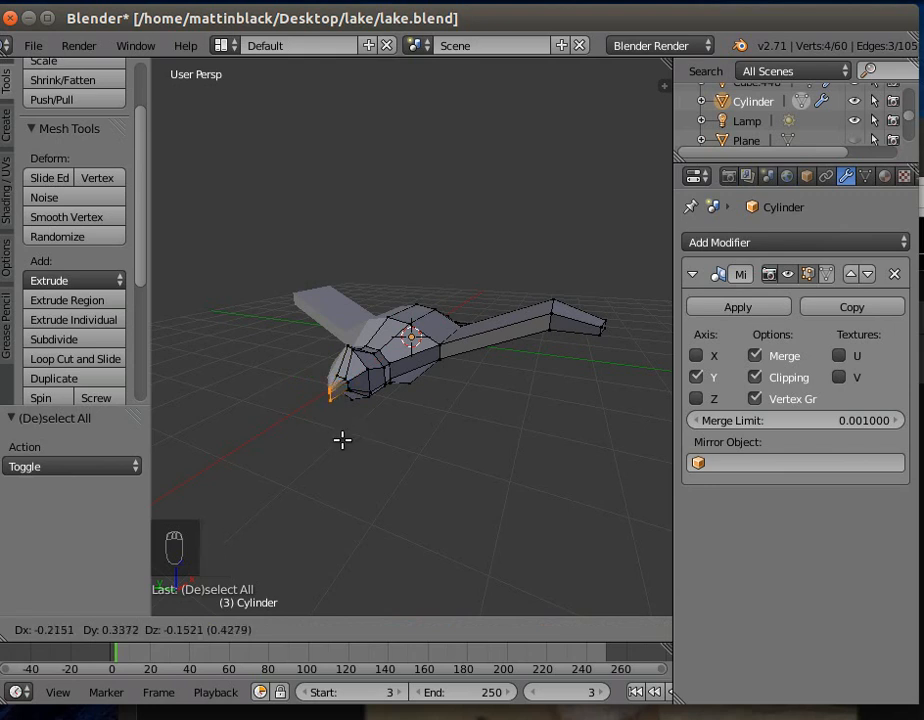
left_click(342, 440)
- Switch the bird to Object Mode and apply its Mirror modifier
middle_click_drag(345, 461, 277, 435)
middle_click_drag(454, 435, 415, 514)
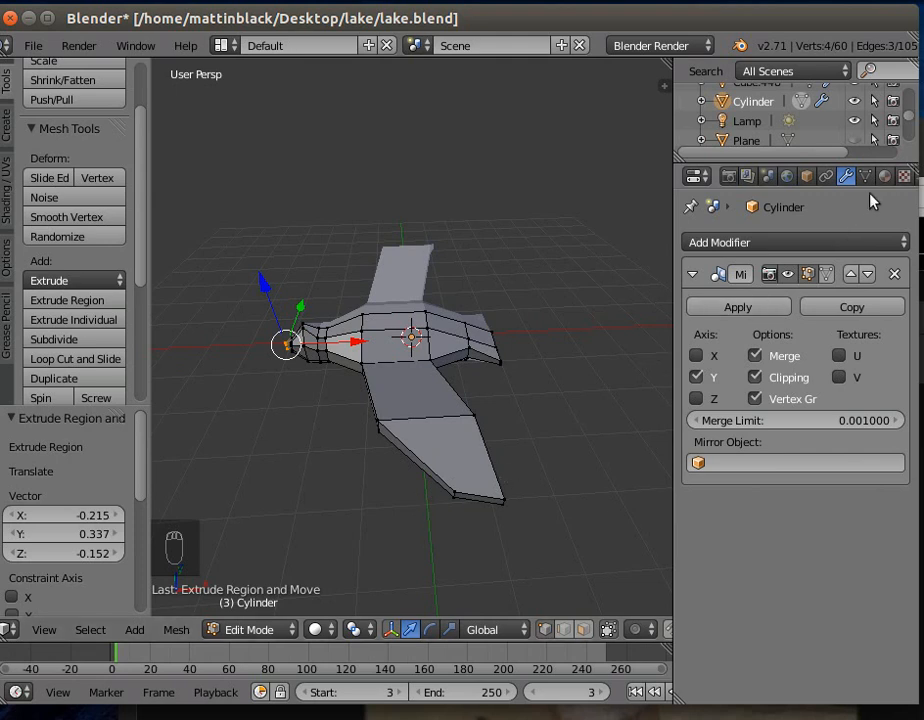
left_click(744, 310)
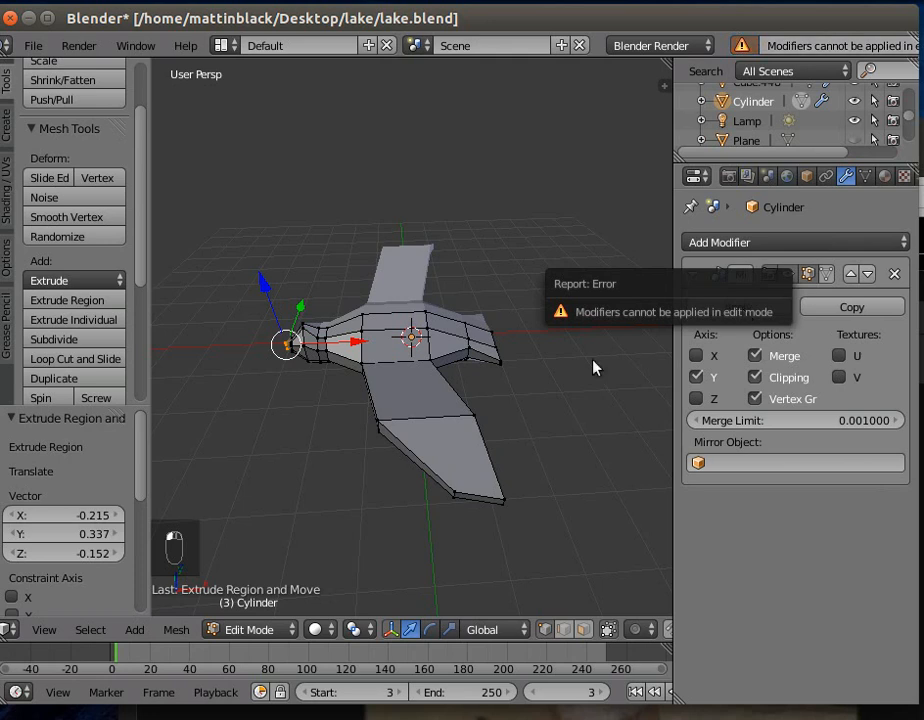
left_click(270, 629)
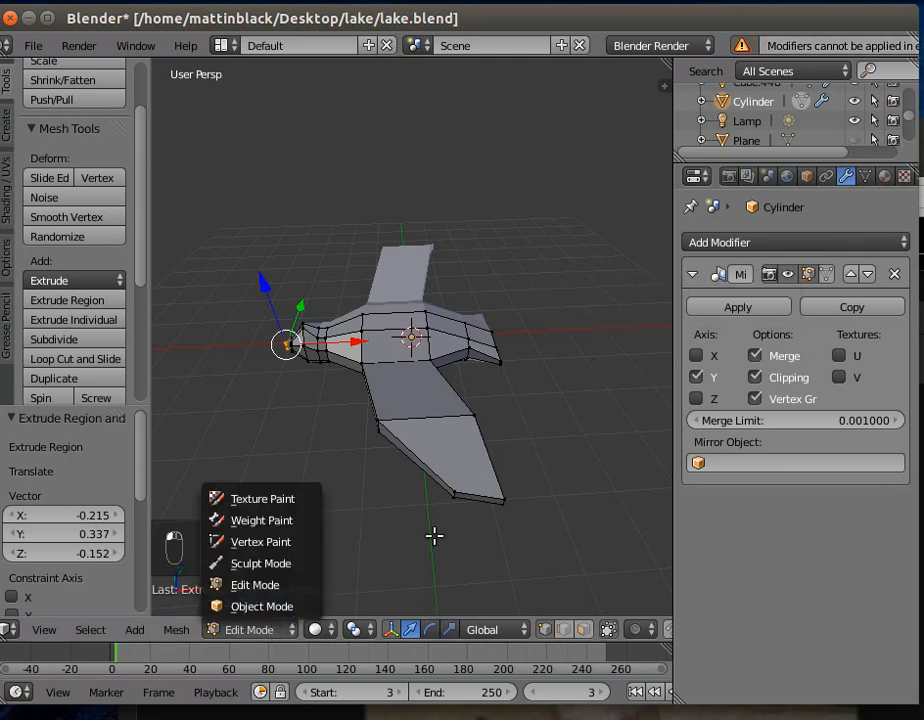
left_click(738, 314)
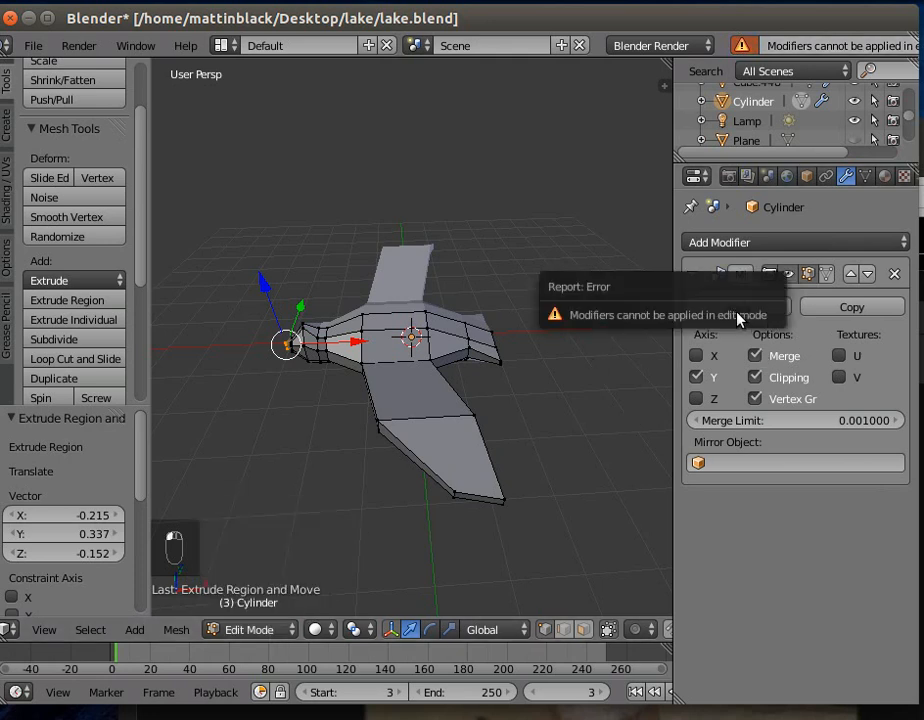
left_click(248, 631)
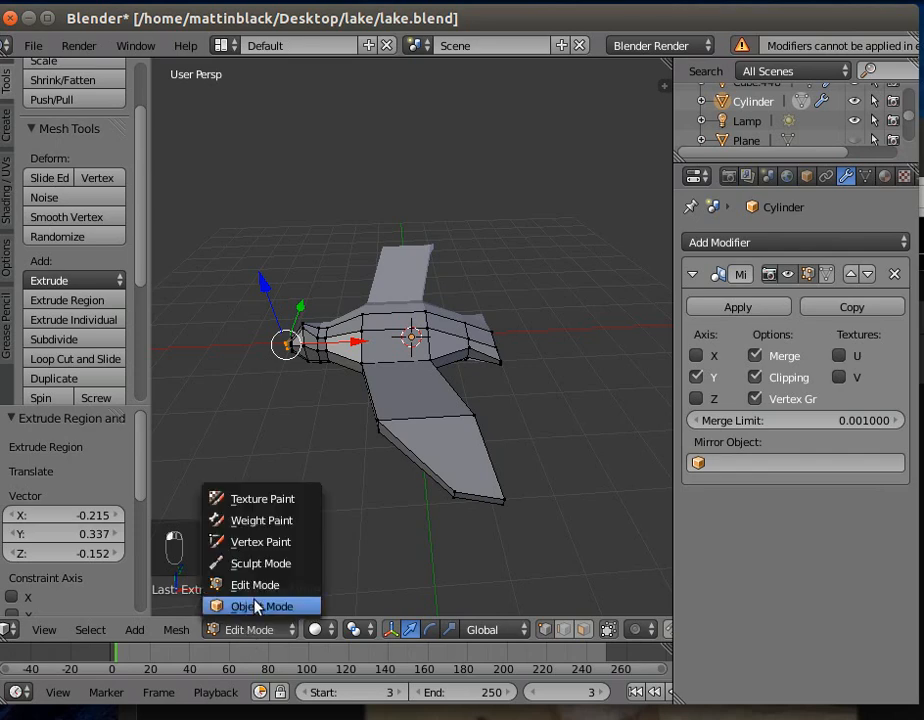
left_click(252, 606)
left_click(760, 311)
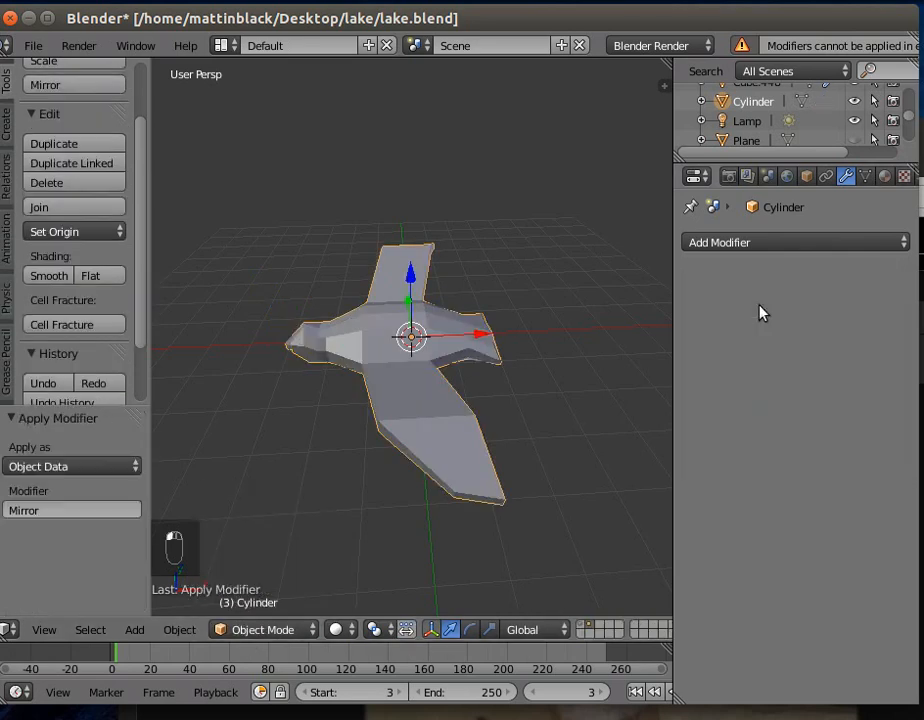
- Add a Subdivision Surface modifier to the bird and set its render subdivisions to 1
left_click(753, 243)
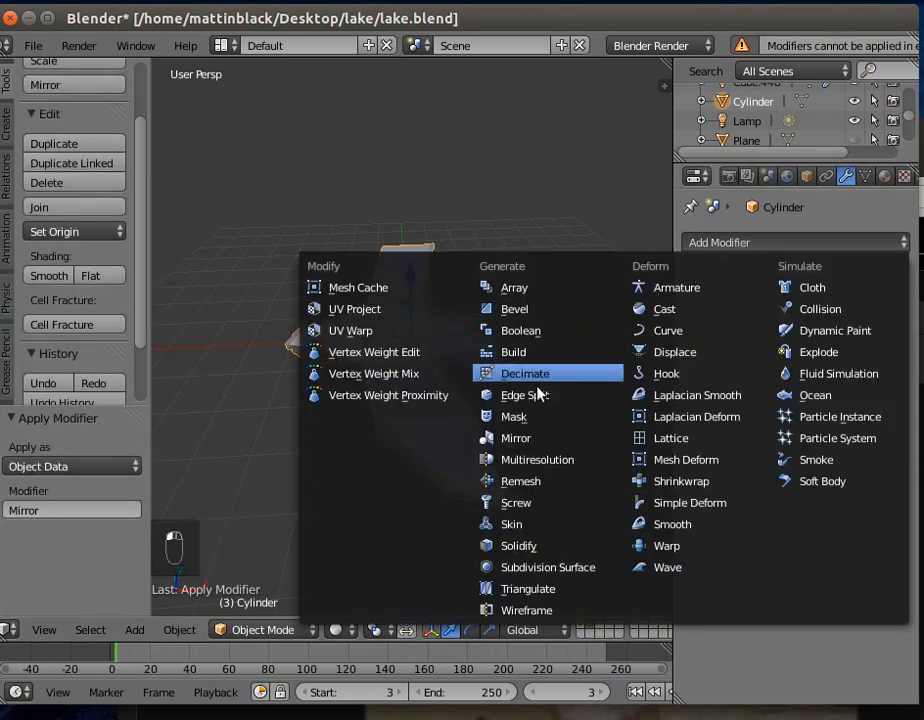
left_click(539, 567)
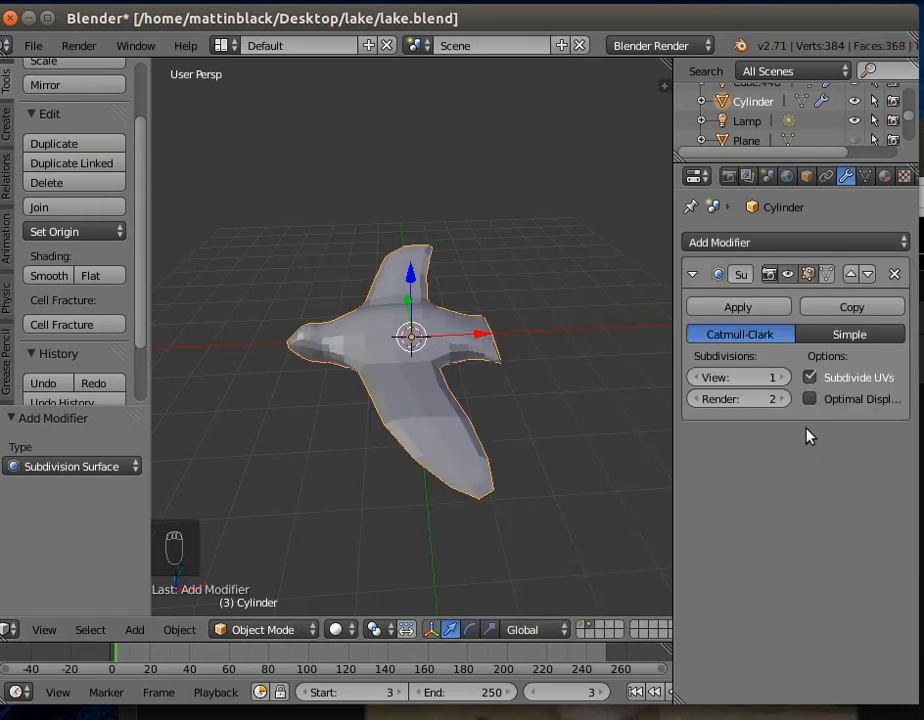
left_click(700, 399)
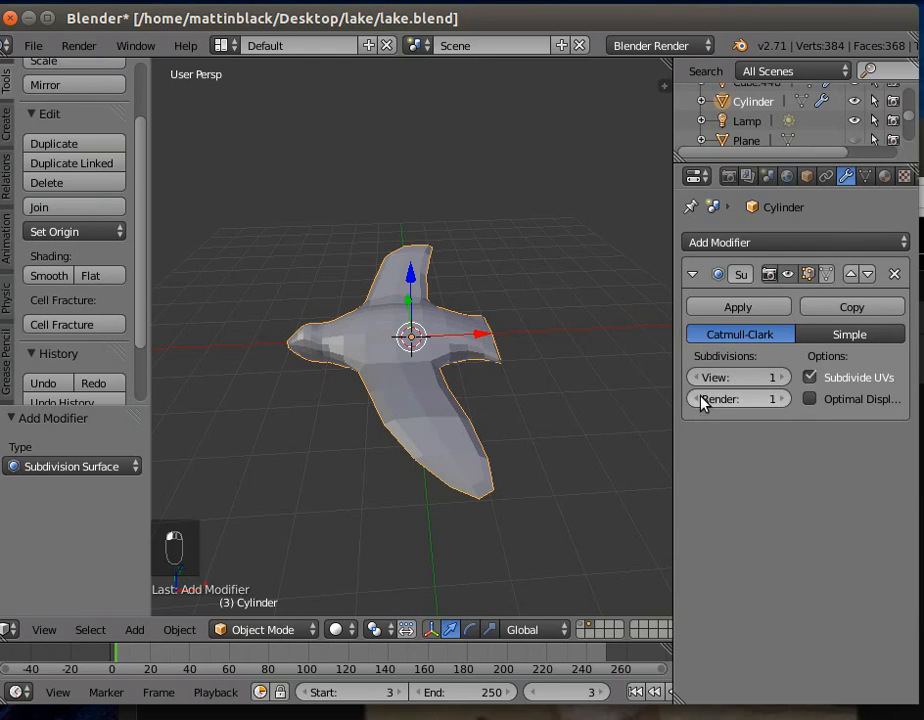
middle_click_drag(501, 501, 516, 478)
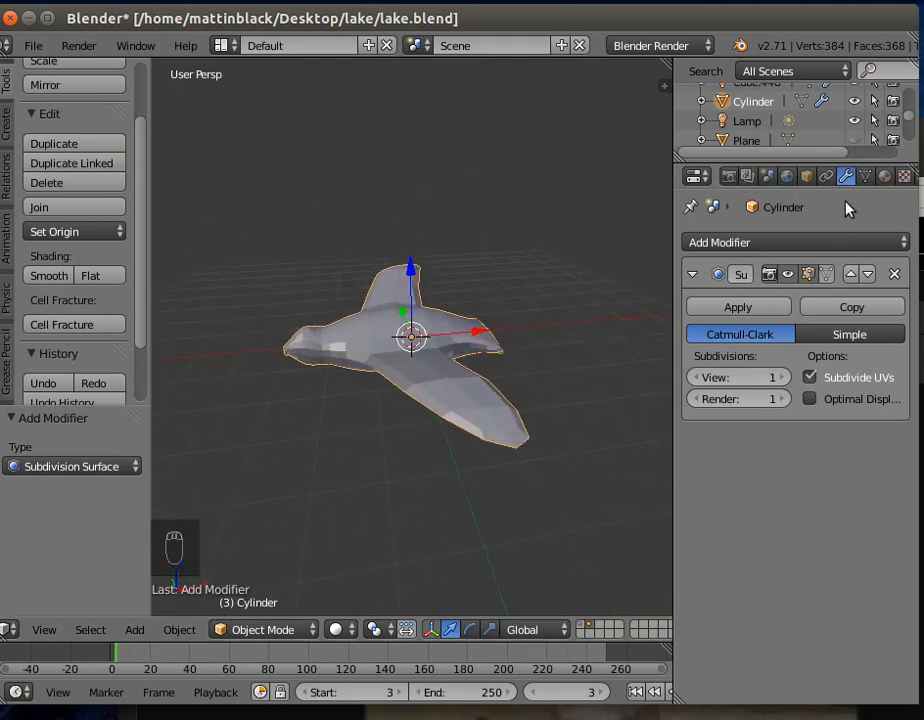
- Create a new material for the bird and set its diffuse colour to a dark grey of 0.208 in R, G and B
left_click(886, 177)
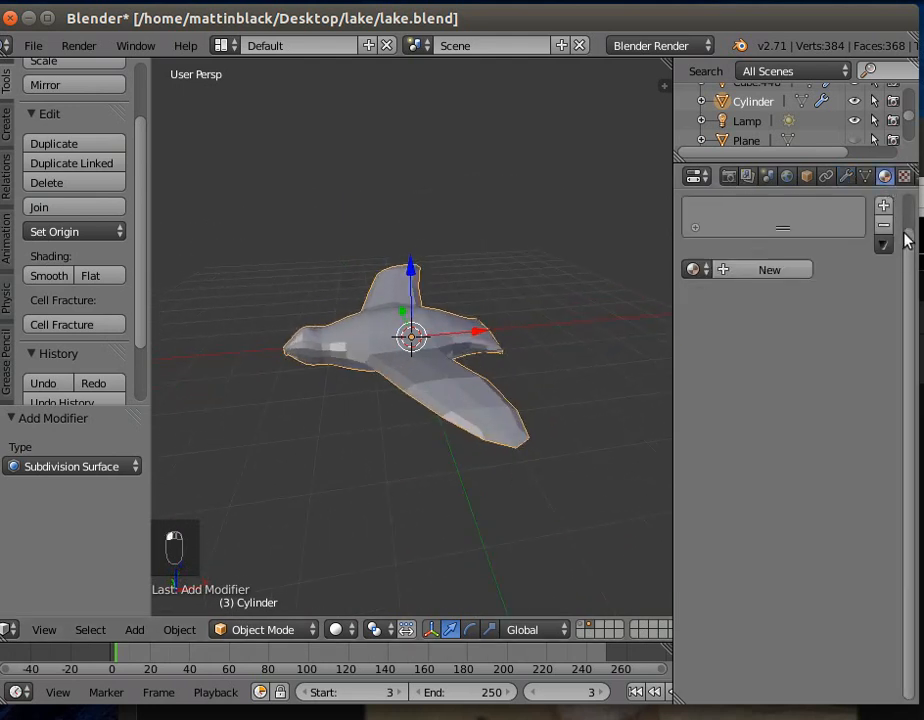
left_click_drag(905, 250, 910, 177)
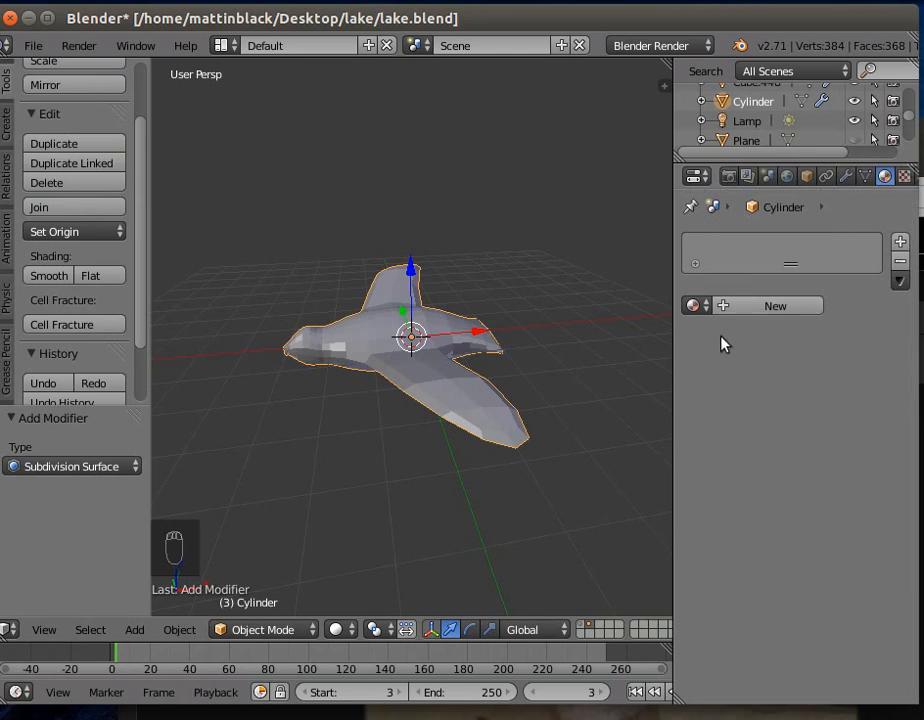
left_click(729, 307)
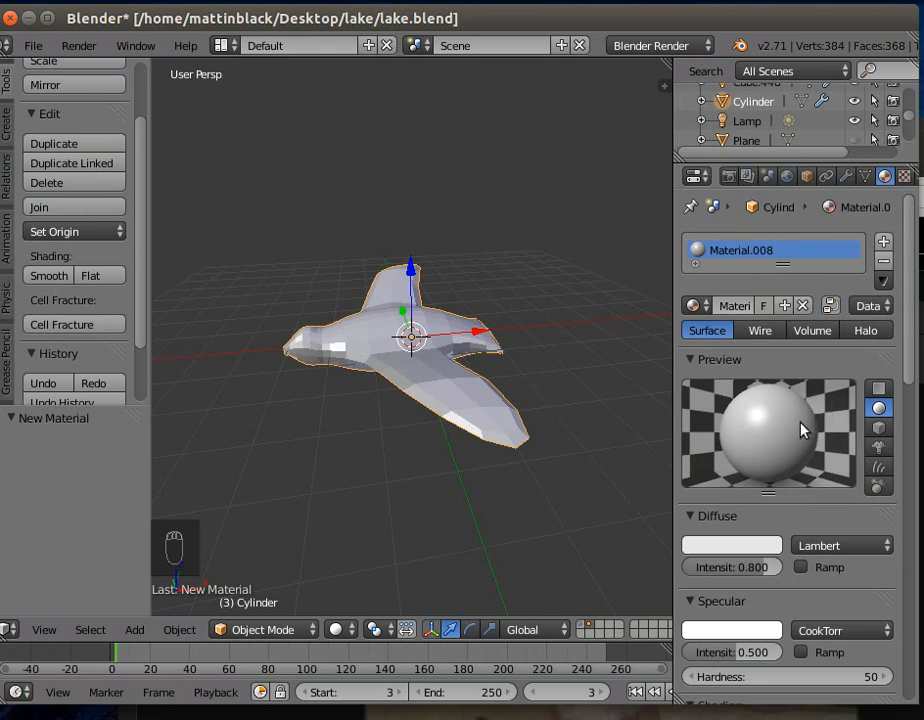
left_click(745, 547)
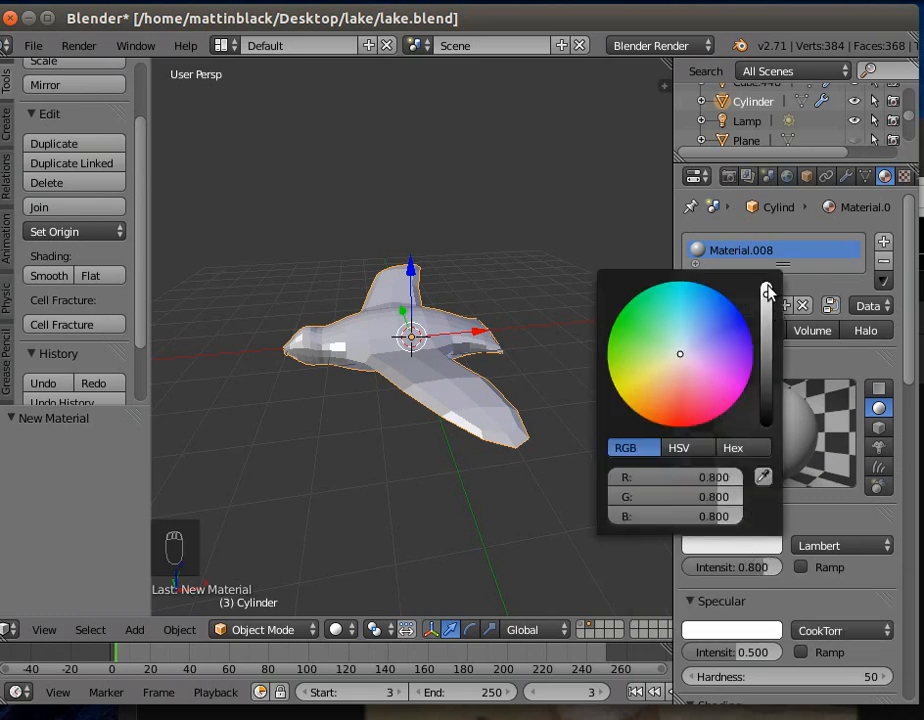
left_click_drag(766, 292, 767, 361)
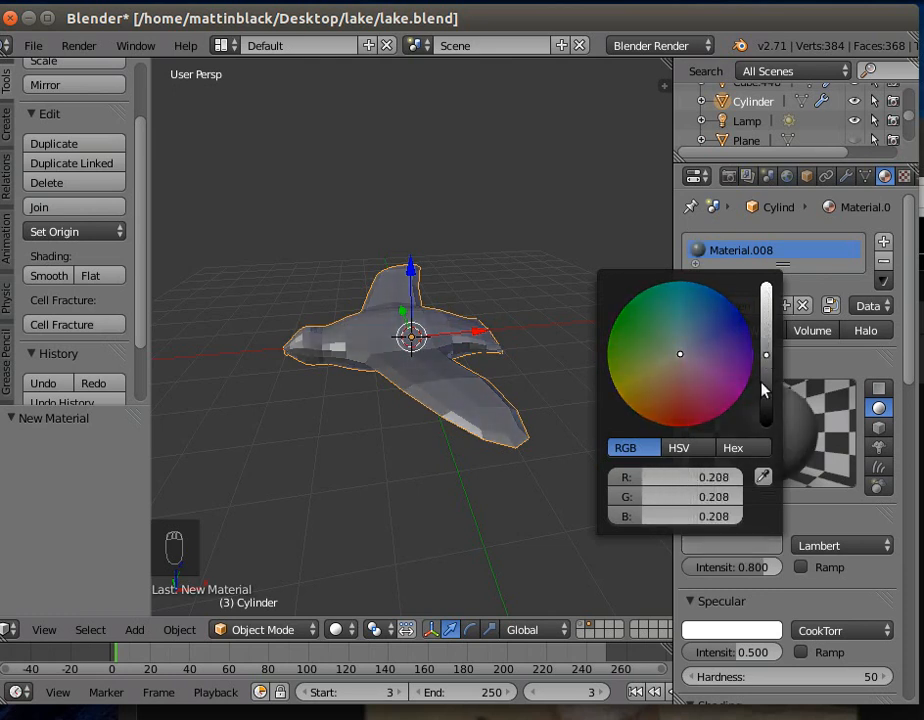
- Give the bird's material a pale pink specular colour with an intensity of about 0.883 and a hardness of 10
left_click(720, 632)
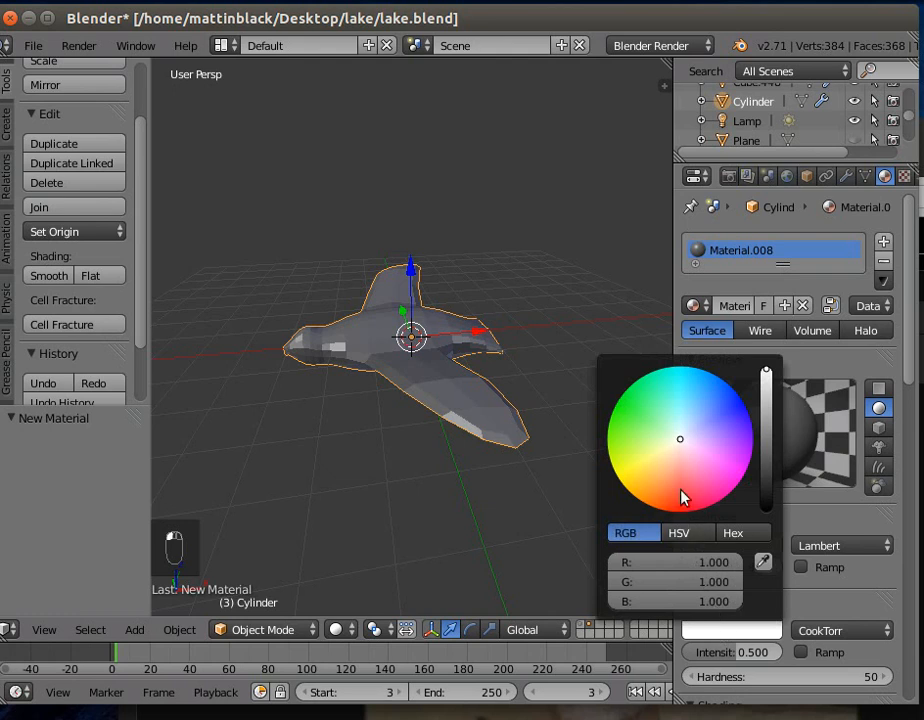
left_click(680, 452)
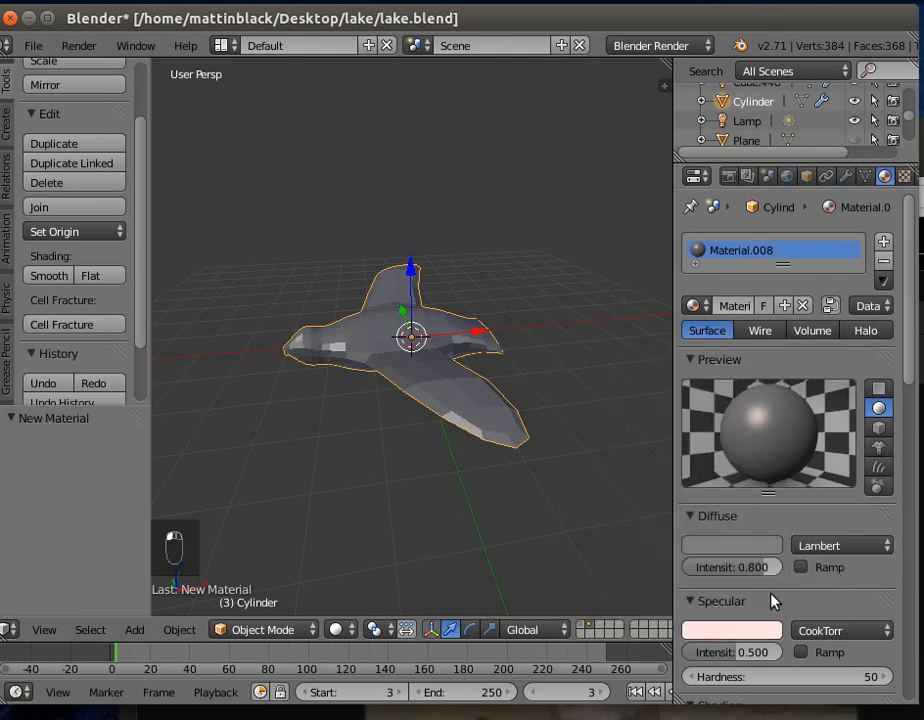
mouse_move(730, 656)
left_mouse_down()
mouse_move(785, 654)
mouse_move(763, 679)
mouse_move(790, 683)
mouse_move(754, 683)
left_mouse_up()
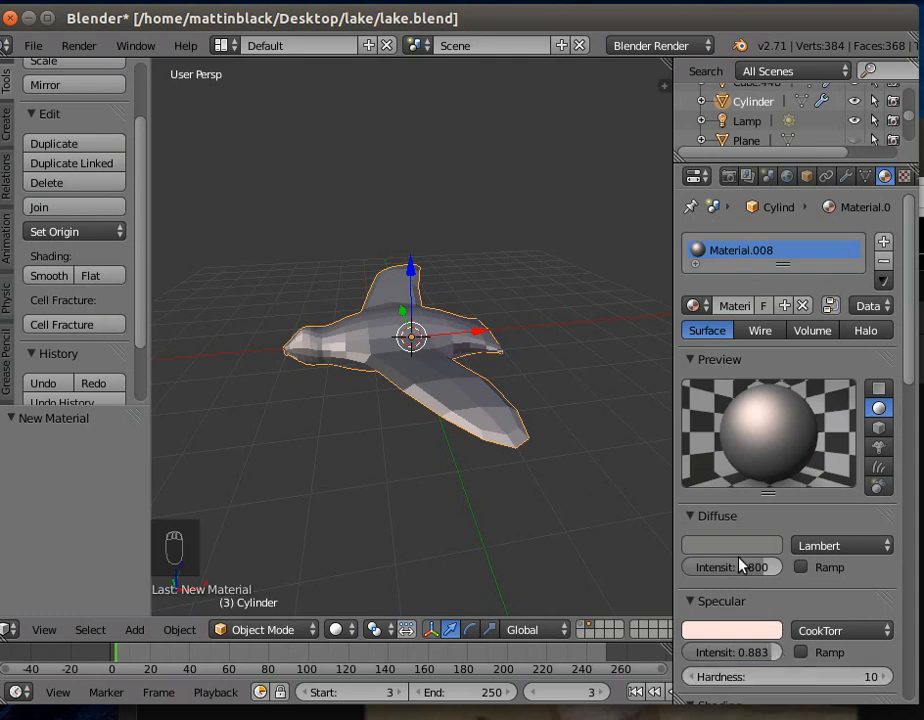
- Shade the bird smooth and tint its diffuse colour a dark reddish grey, about R 0.181, G 0.142, B 0.142
left_click(55, 276)
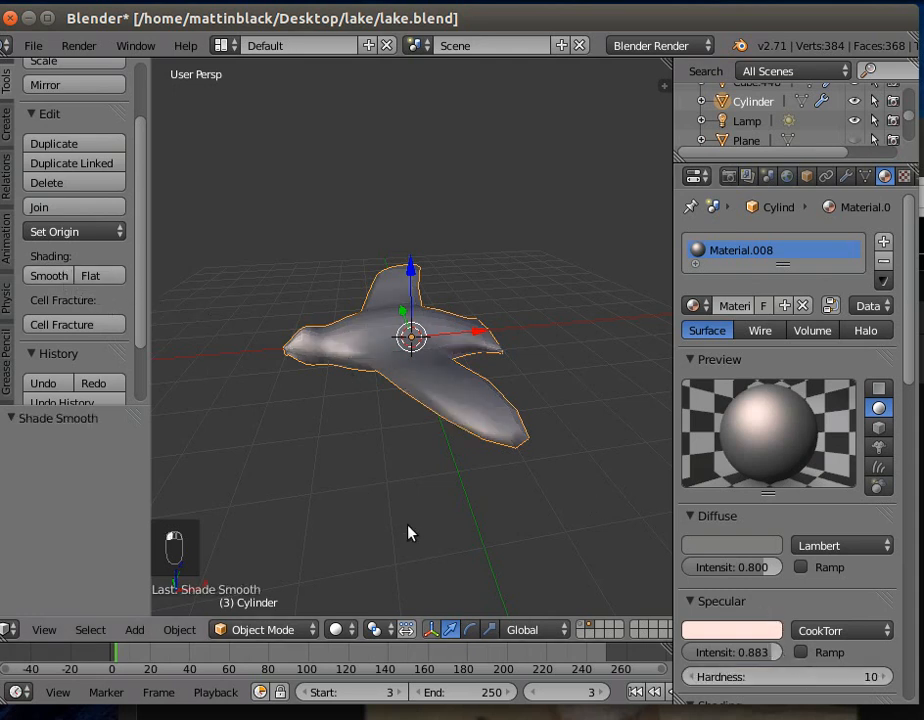
middle_click_drag(422, 515, 450, 516)
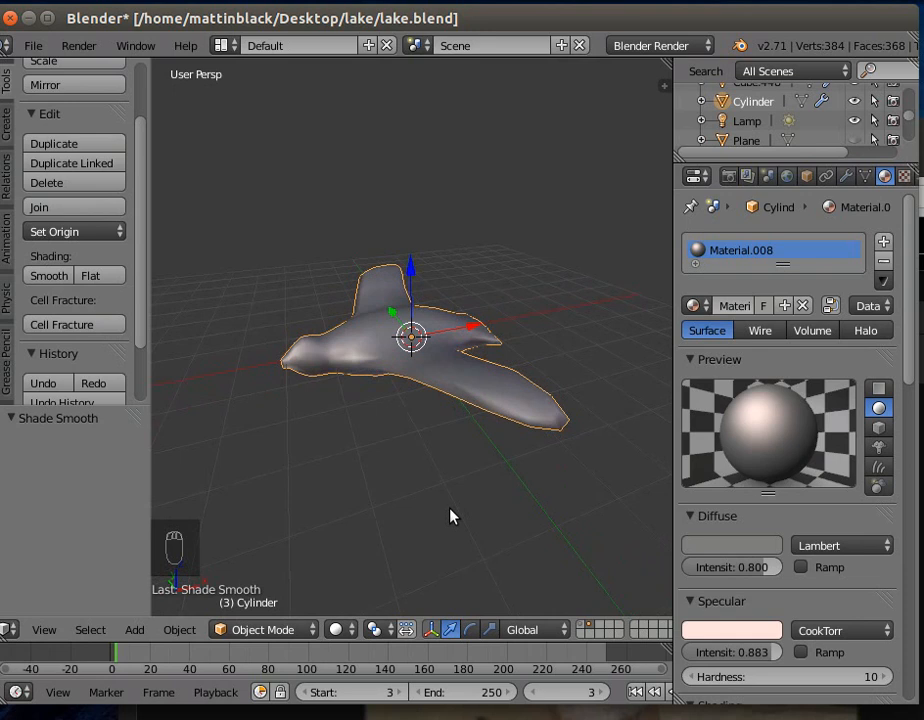
left_click(737, 546)
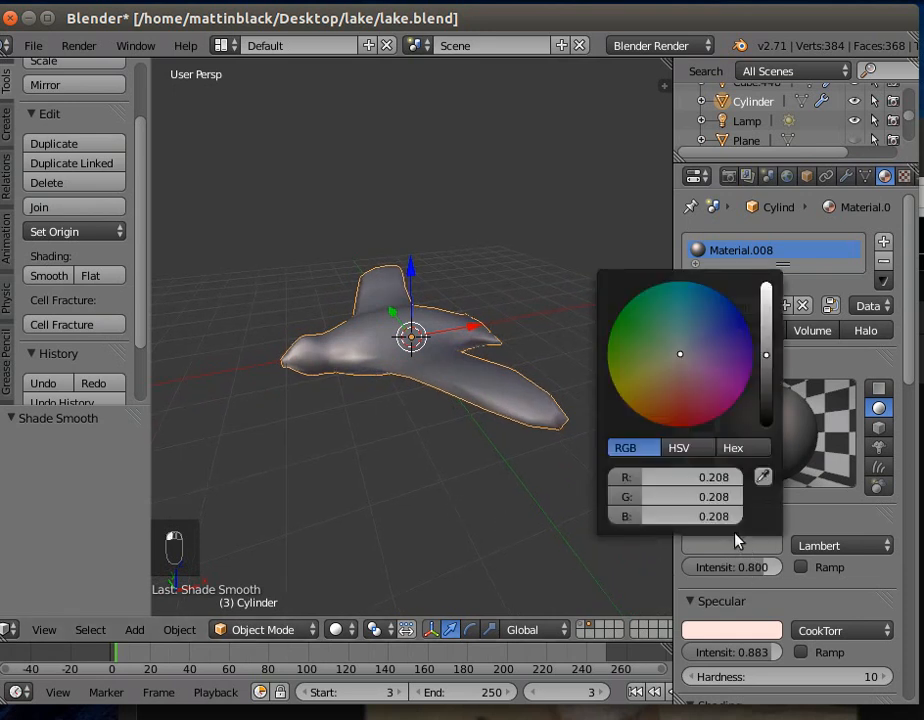
left_click_drag(766, 354, 766, 365)
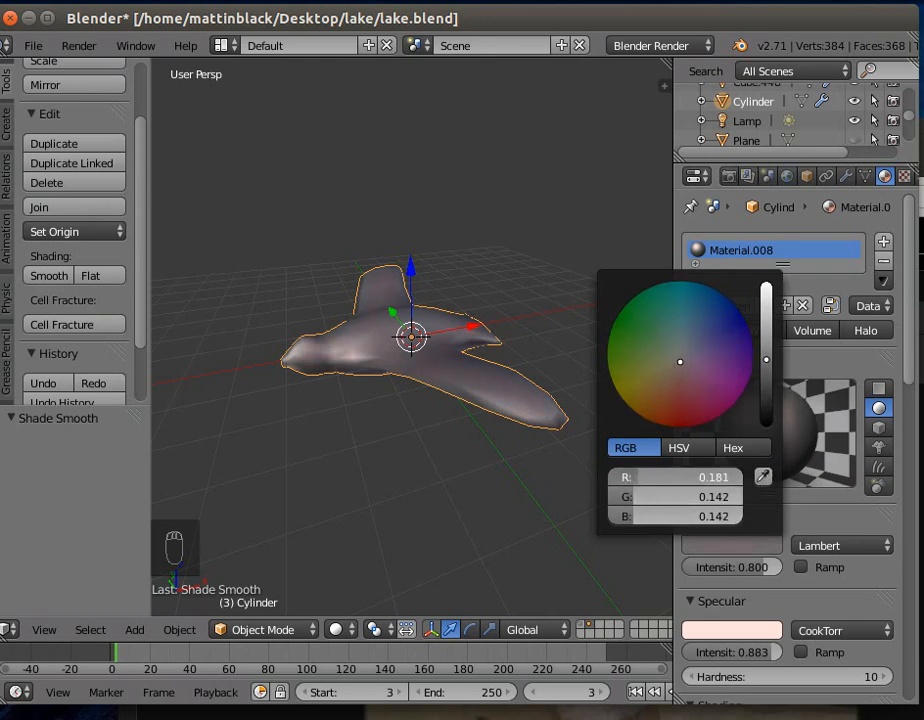
left_click(633, 497)
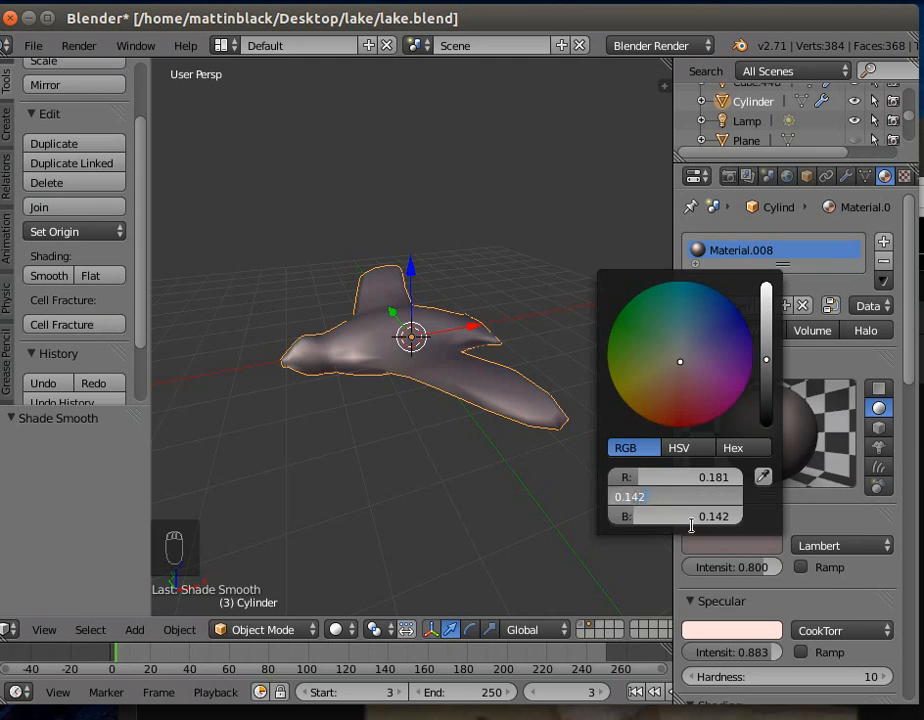
left_click(641, 523)
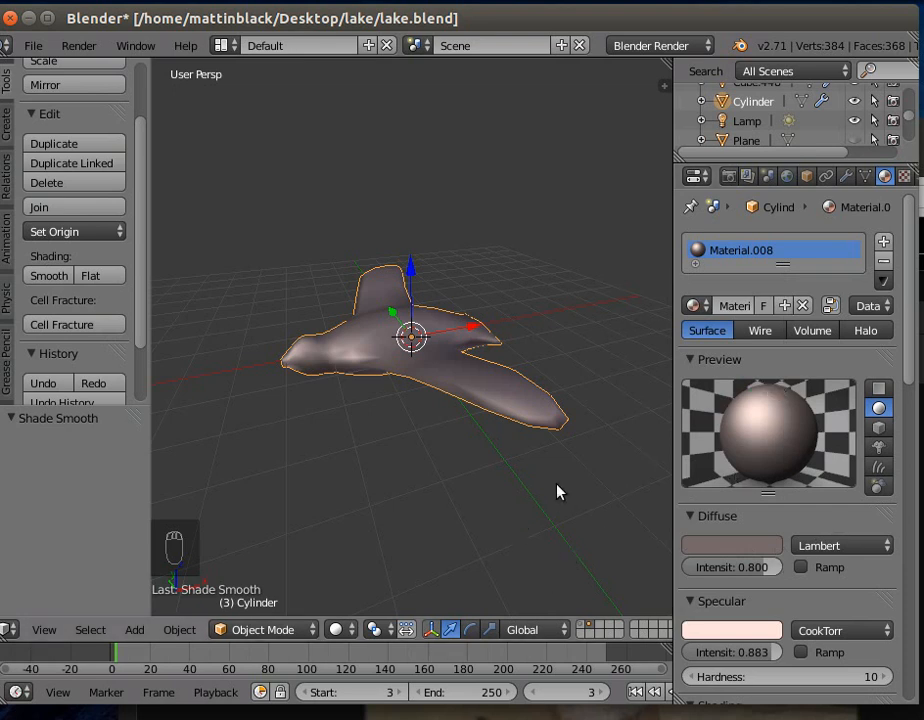
- In Edit Mode, circle-select the vertices across the underside of the bird's body and wings
middle_click_drag(450, 520, 413, 222)
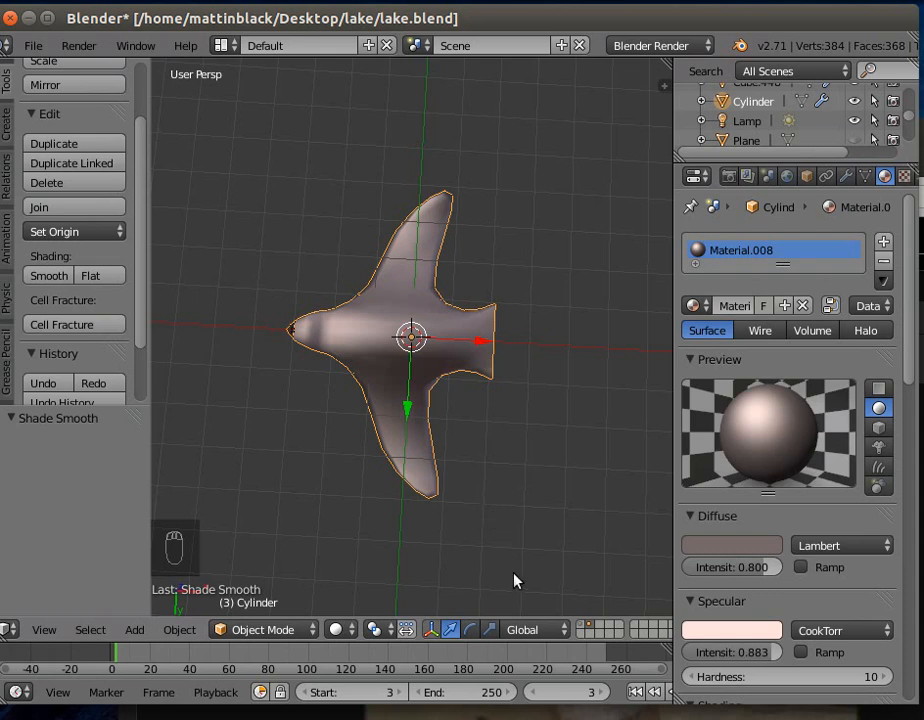
left_click(250, 629)
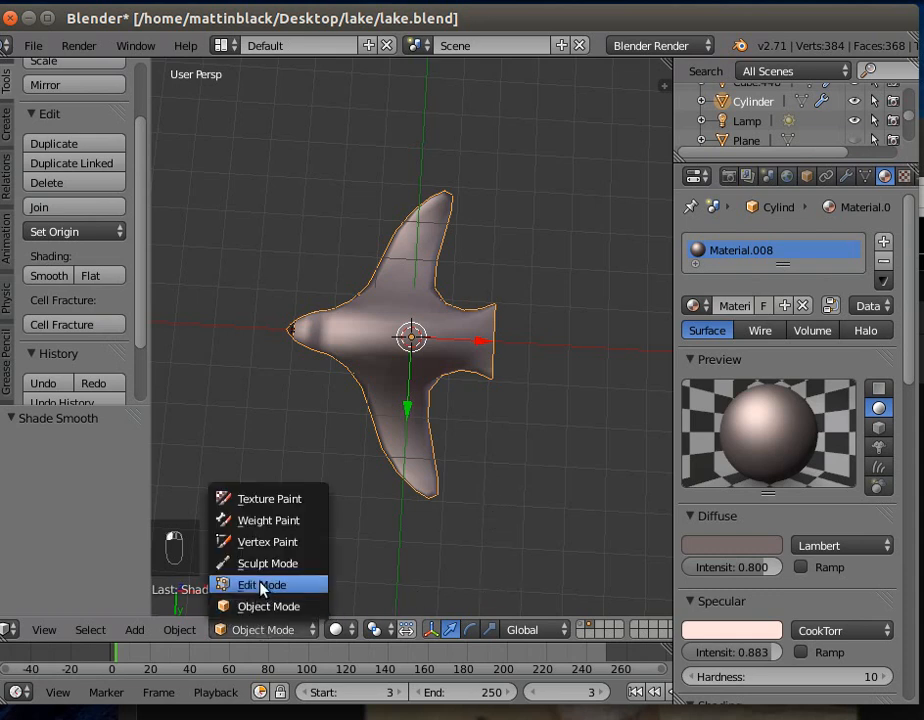
left_click(261, 584)
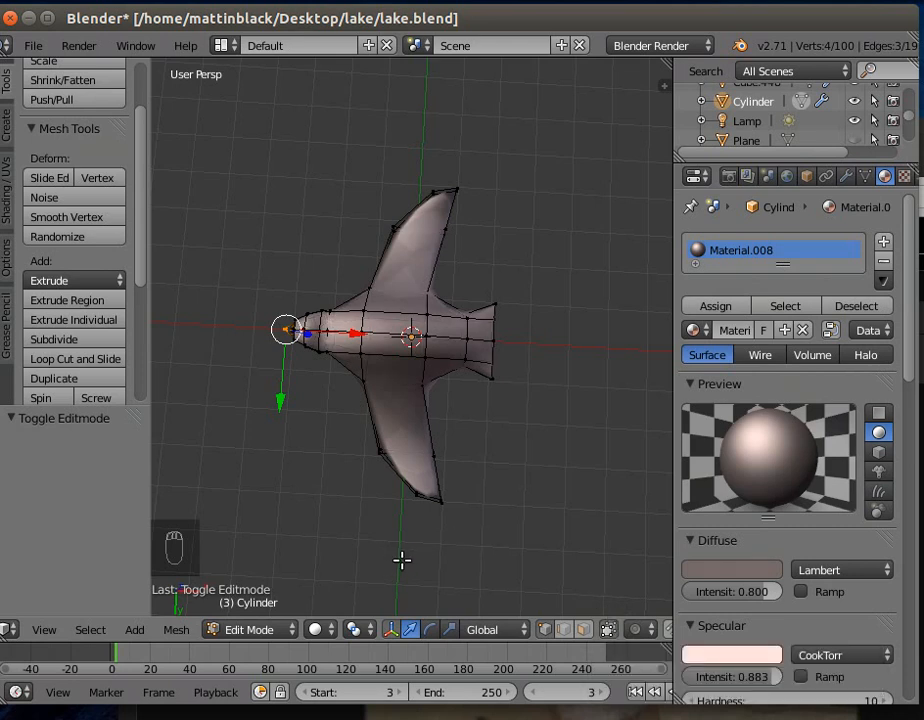
key("c")
mouse_move(394, 427)
left_mouse_down()
mouse_move(392, 452)
mouse_move(447, 459)
mouse_move(429, 377)
mouse_move(446, 287)
mouse_move(470, 373)
mouse_move(490, 311)
mouse_move(429, 299)
mouse_move(458, 200)
mouse_move(419, 206)
mouse_move(362, 362)
mouse_move(330, 367)
mouse_move(283, 326)
mouse_move(392, 295)
mouse_move(369, 361)
left_mouse_up()
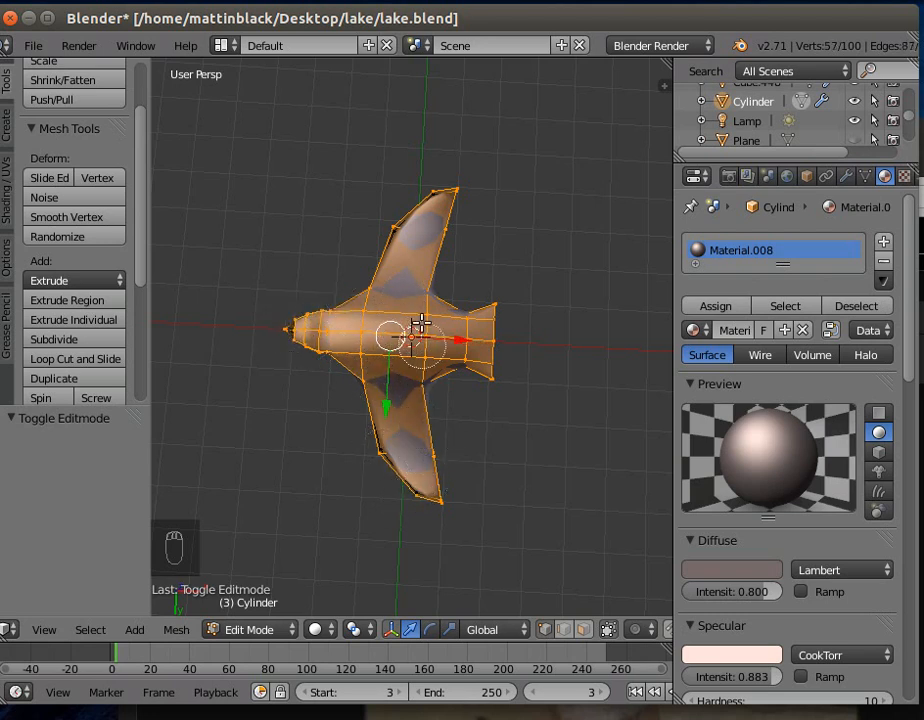
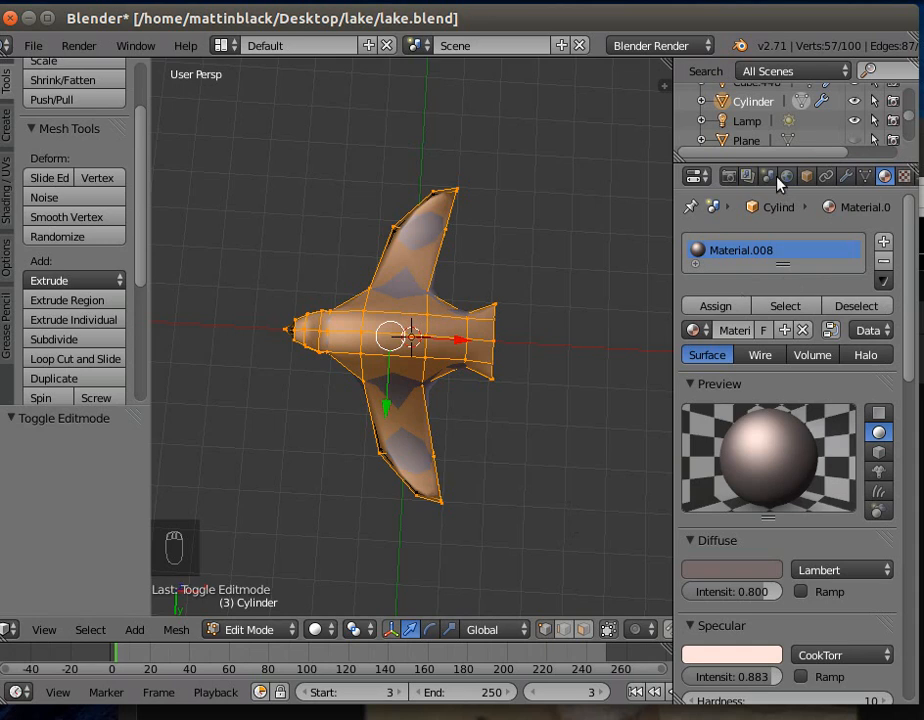
- Add a second material slot to the bird with a new material and lower its specular intensity to 0.106
left_click(886, 242)
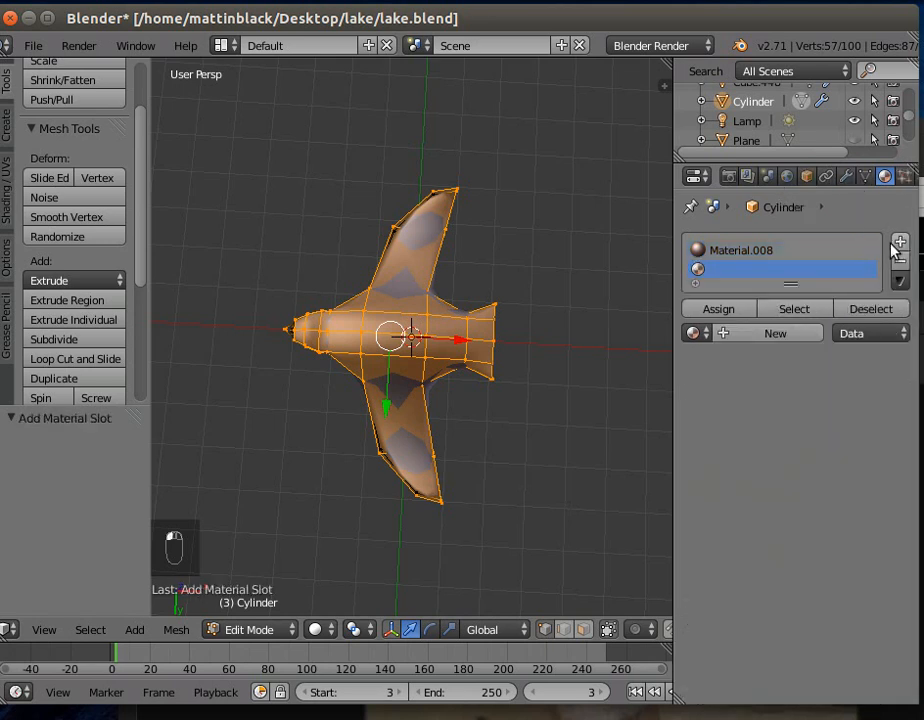
left_click(742, 336)
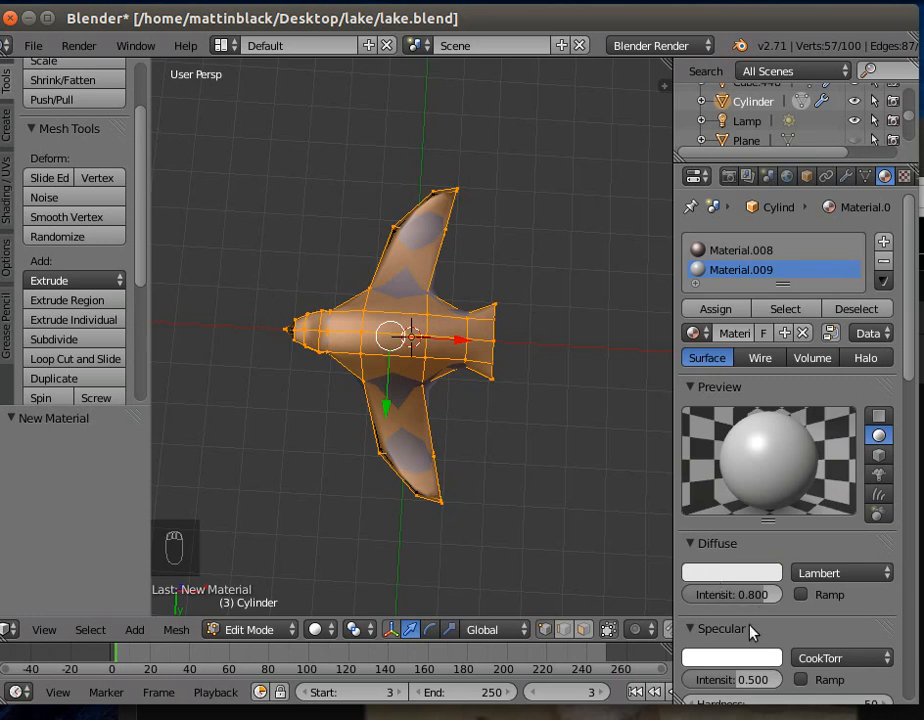
left_click_drag(733, 680, 691, 680)
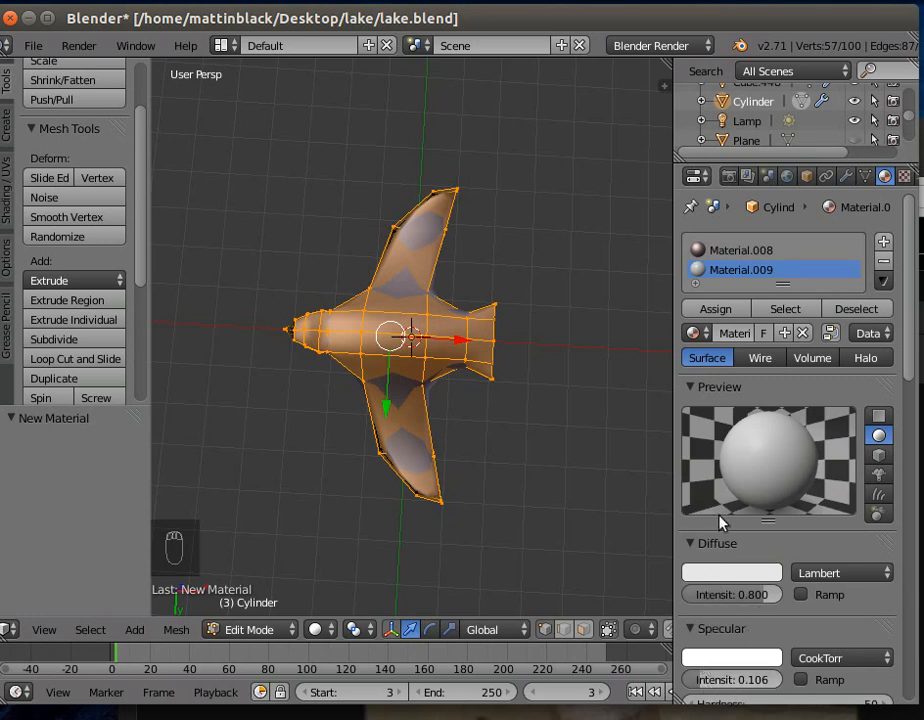
mouse_move(912, 362)
left_mouse_down()
mouse_move(912, 563)
mouse_move(912, 545)
left_mouse_up()
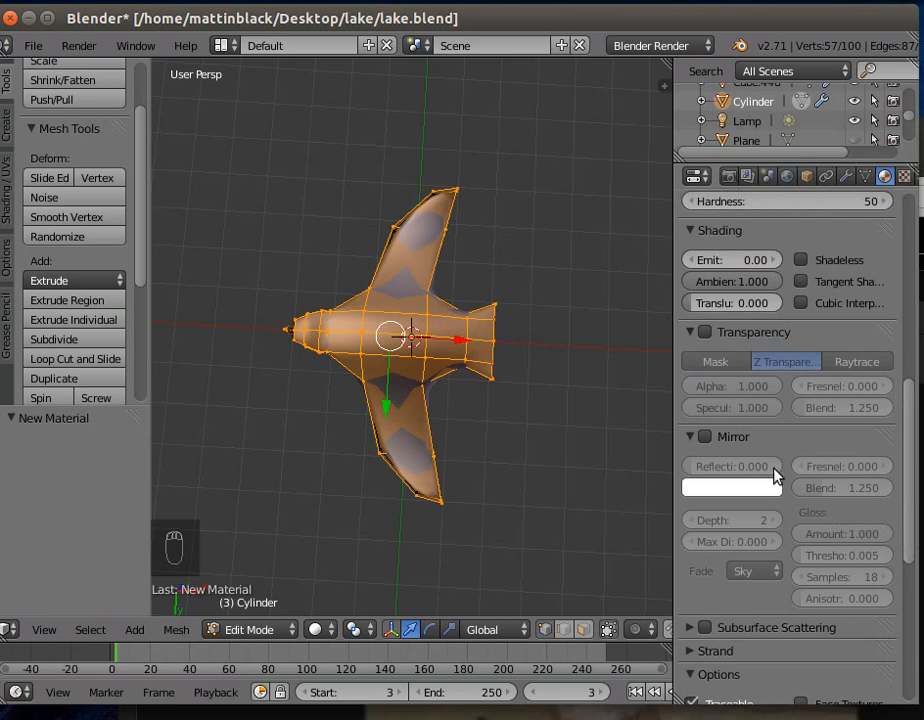
left_click_drag(910, 443, 910, 255)
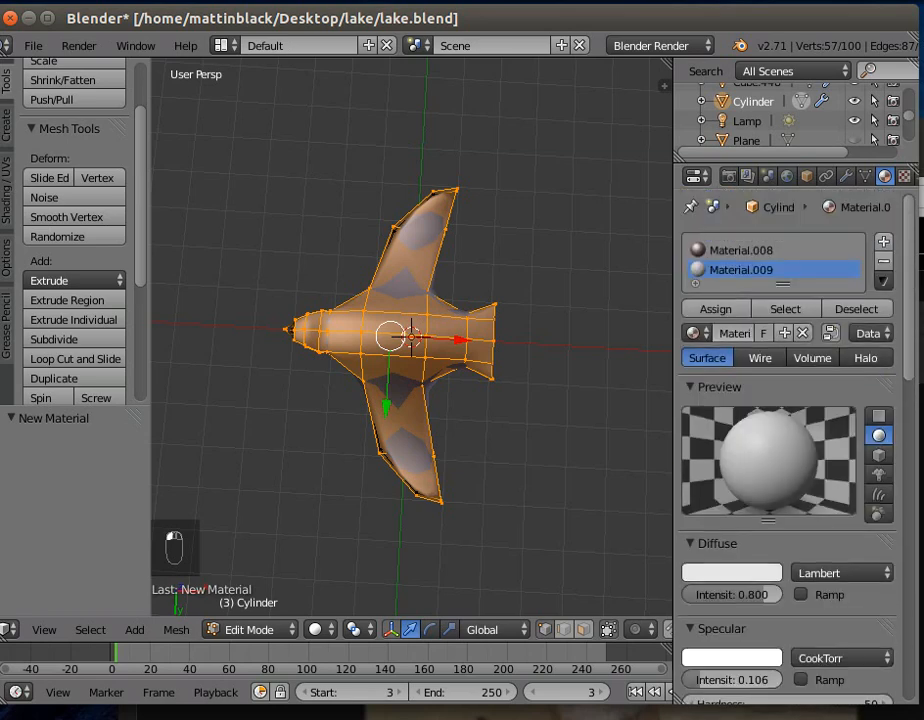
- Assign the new light material to the selected underside of the bird and return to Object Mode
left_click(726, 316)
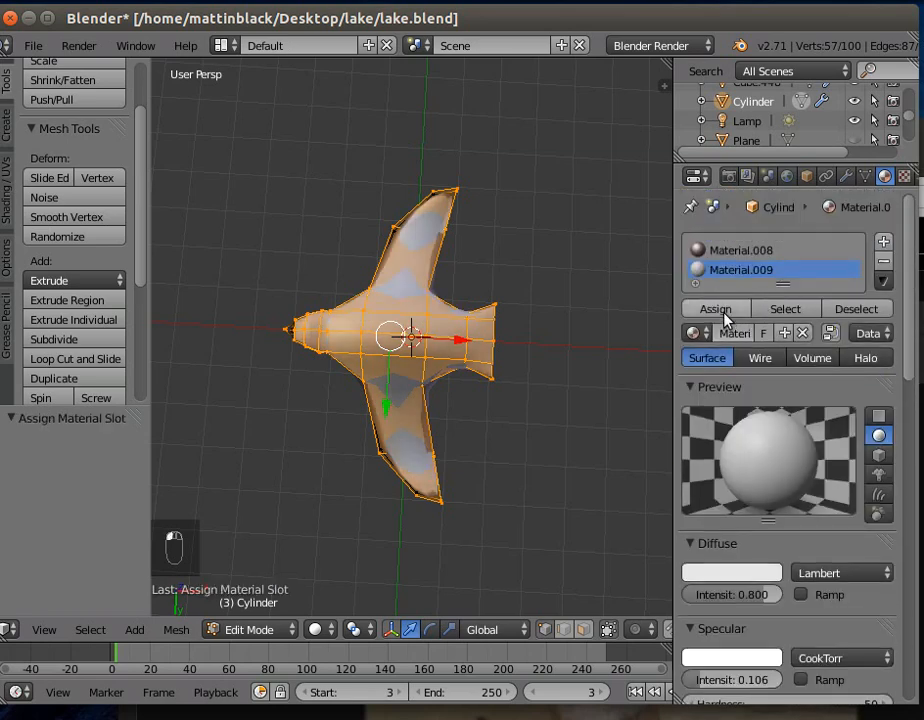
middle_click_drag(509, 408, 328, 603)
left_click(250, 630)
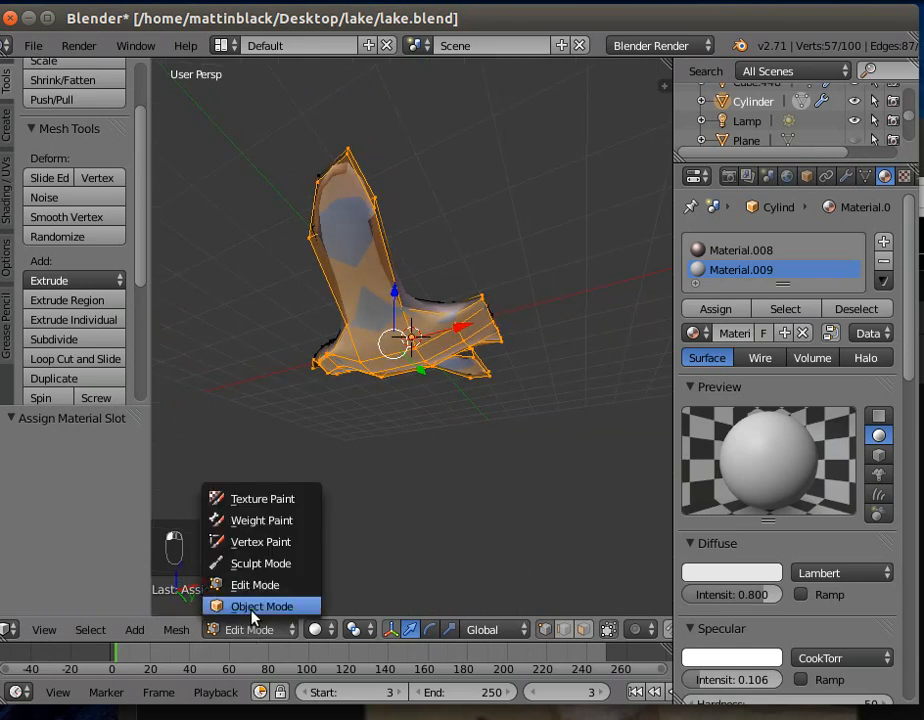
left_click(258, 604)
middle_click_drag(342, 489, 491, 447)
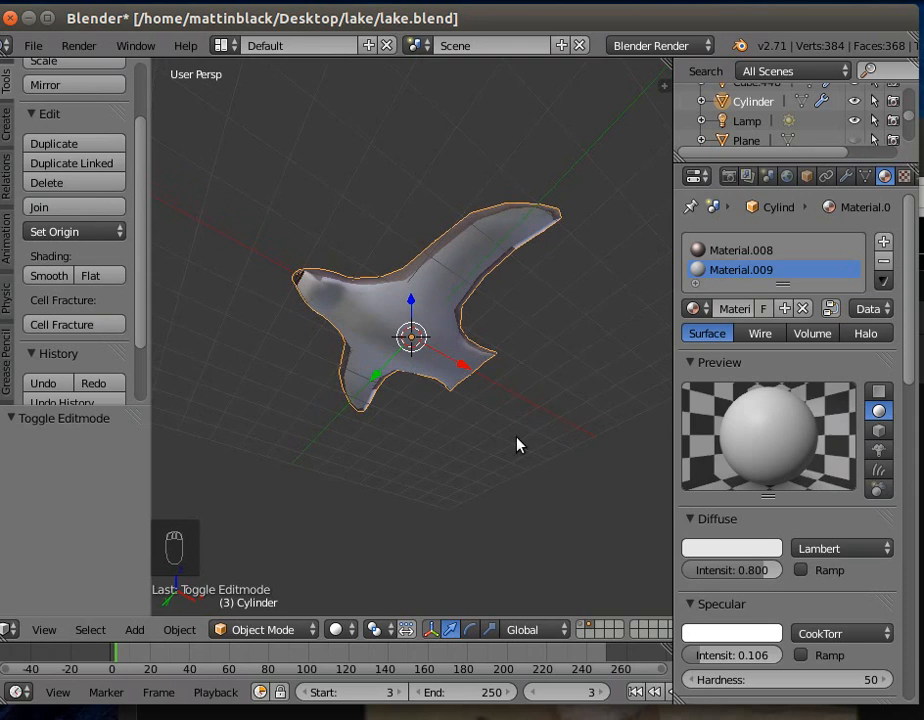
- Darken the underside material's diffuse colour to a mid grey of 0.538 in R, G and B
left_click(737, 551)
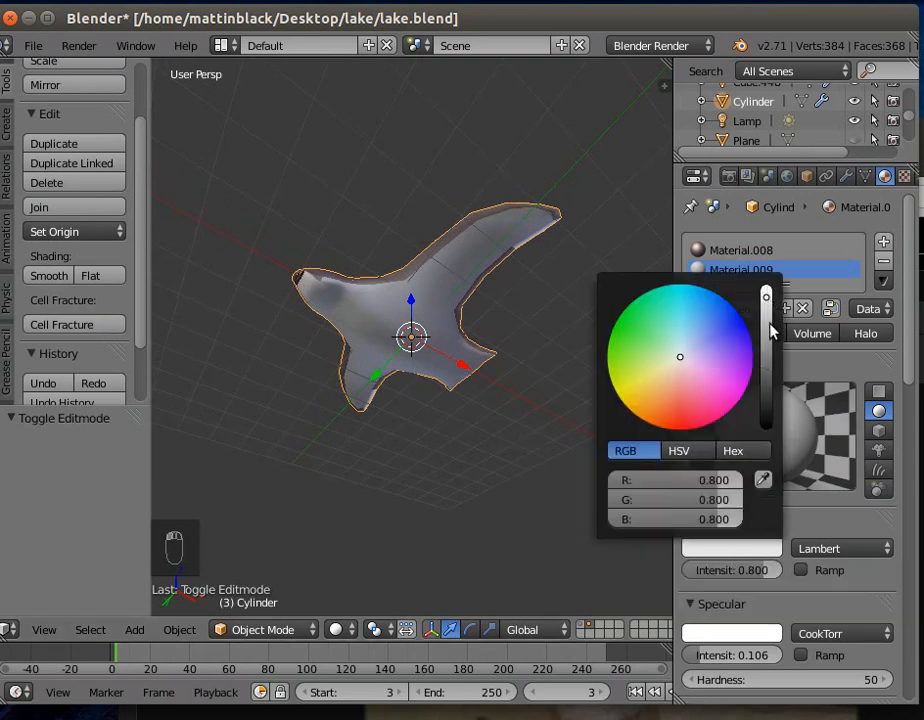
left_click_drag(766, 297, 766, 318)
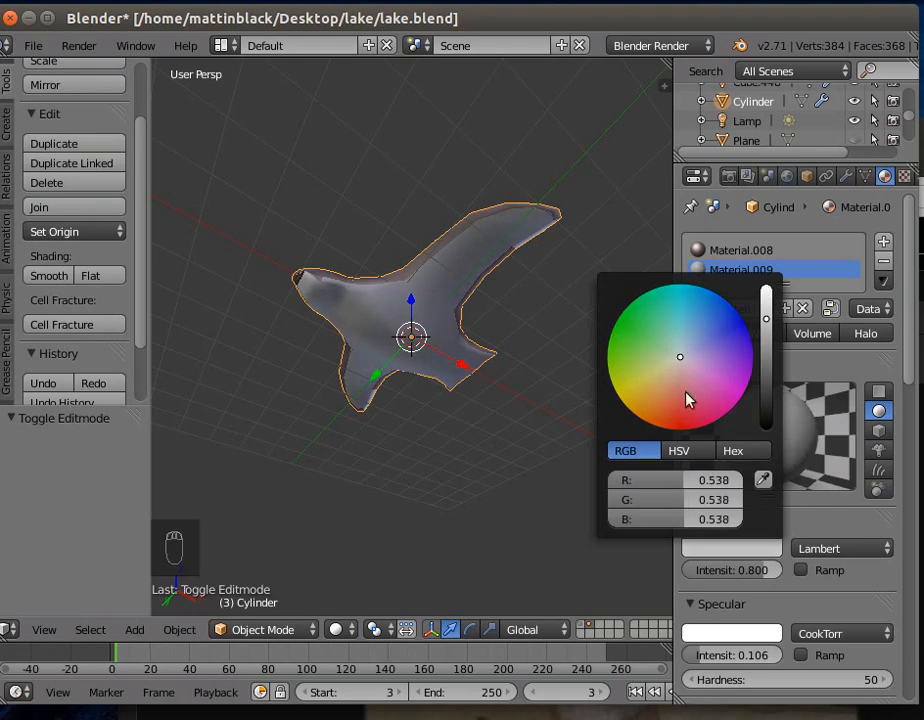
middle_click_drag(536, 518, 348, 183)
middle_click_drag(491, 224, 500, 170)
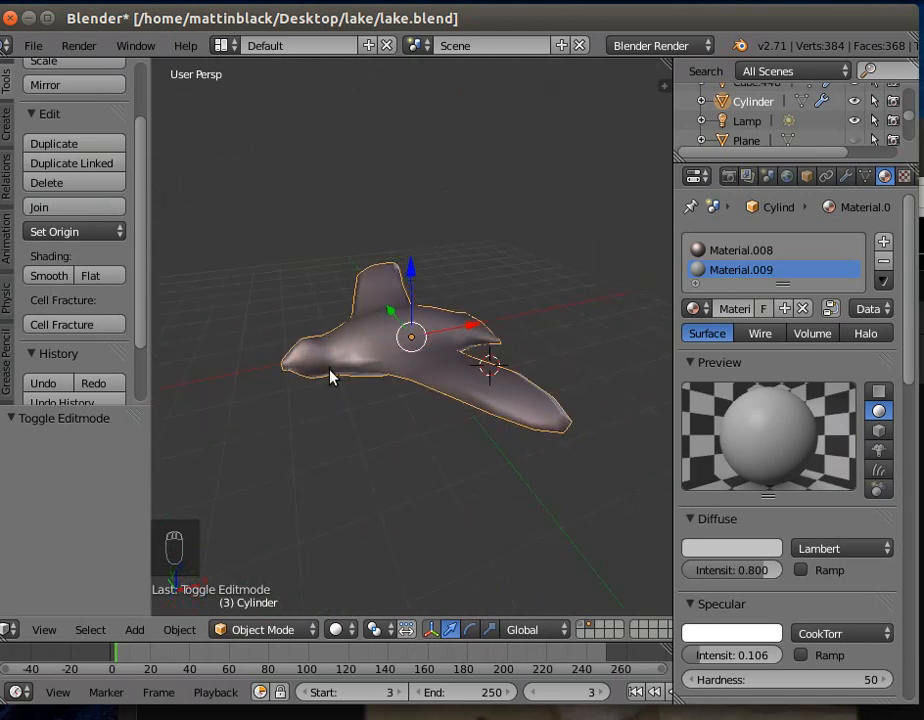
middle_click_drag(334, 375, 410, 352)
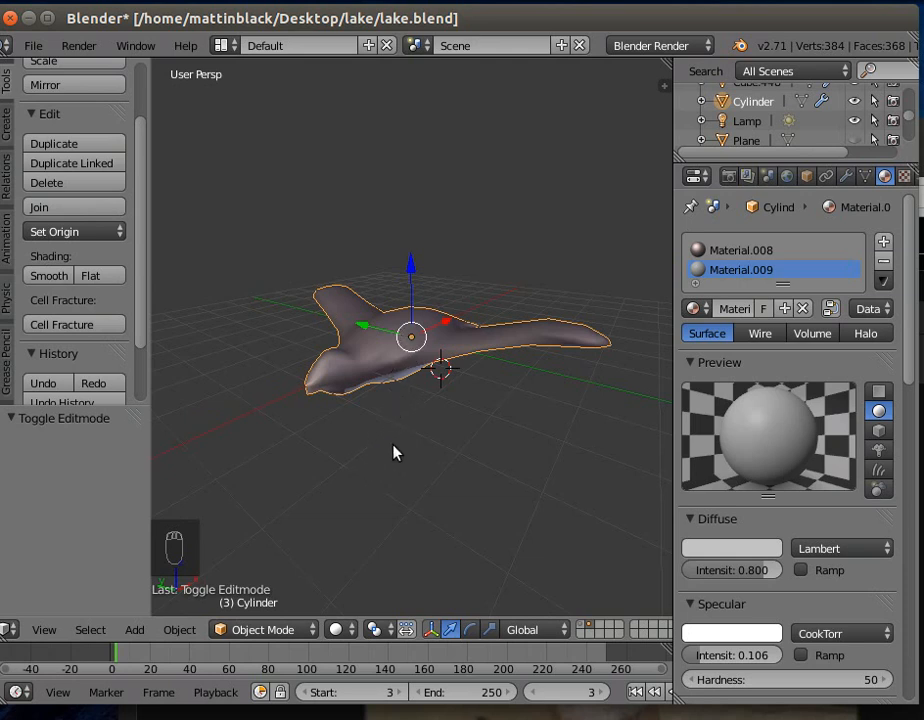
- In Edit Mode with face selection, select the face on the side of the bird's head and subdivide it with one cut
left_click(286, 632)
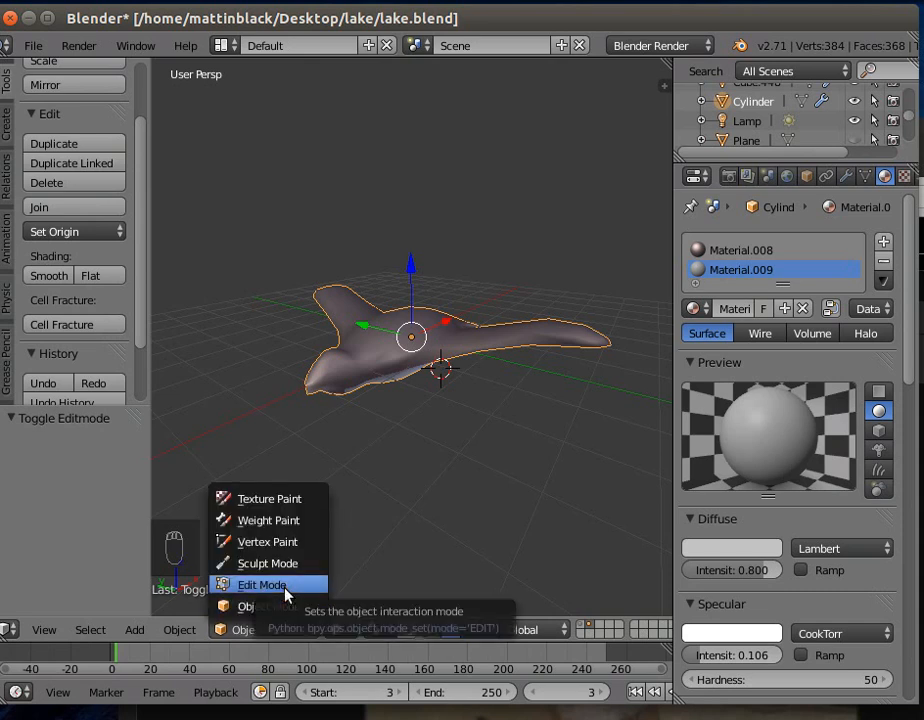
left_click(286, 595)
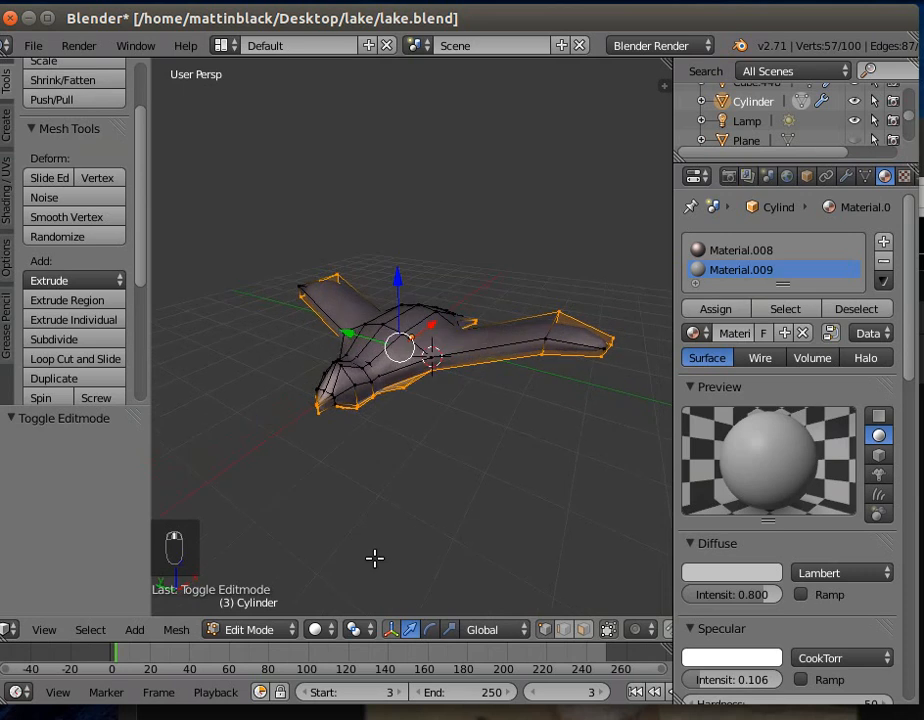
left_click(586, 632)
right_click(346, 382)
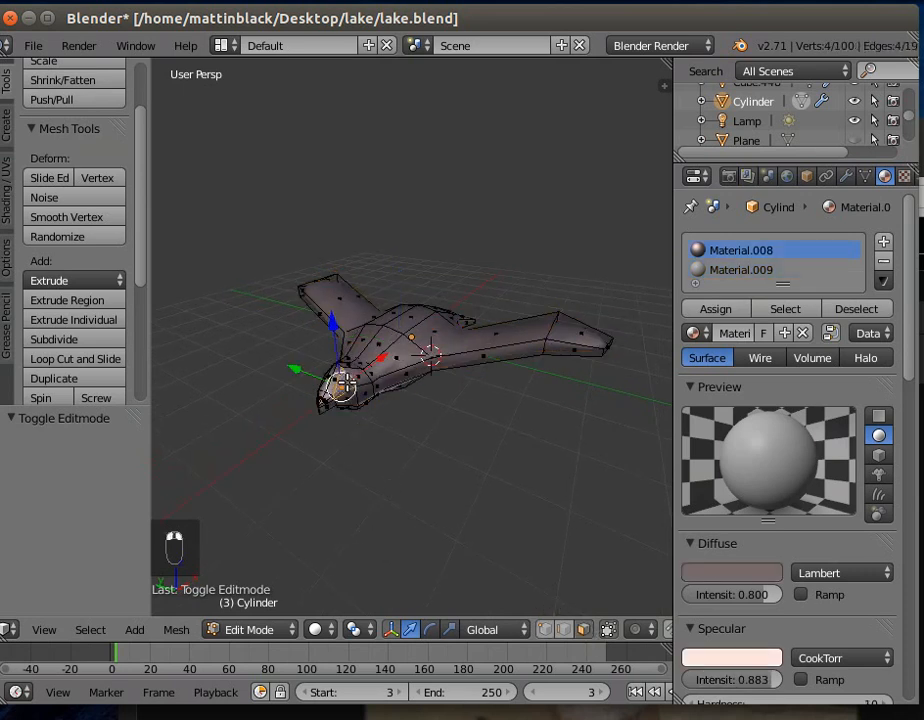
left_click(60, 340)
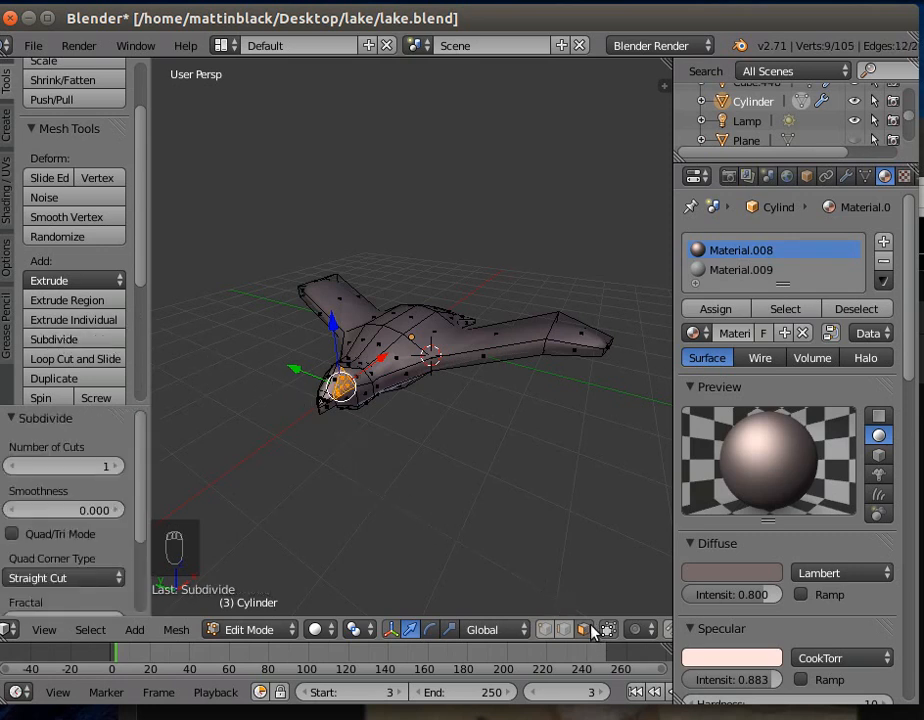
- Select one small subdivided face on the head for the eye and add a third material with a black diffuse colour
middle_click_drag(445, 546, 368, 533)
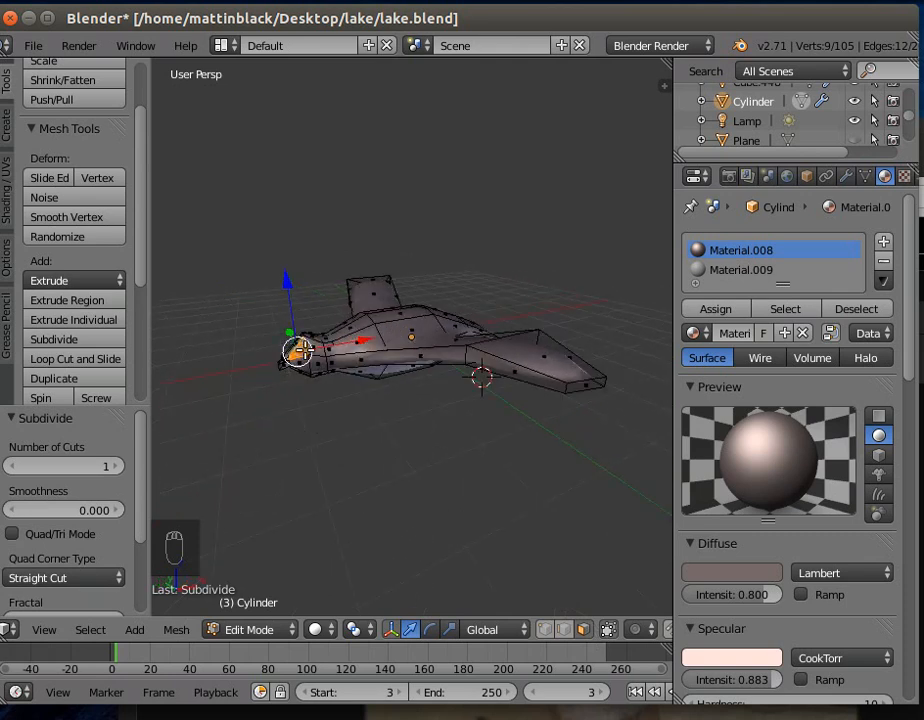
right_click(297, 350)
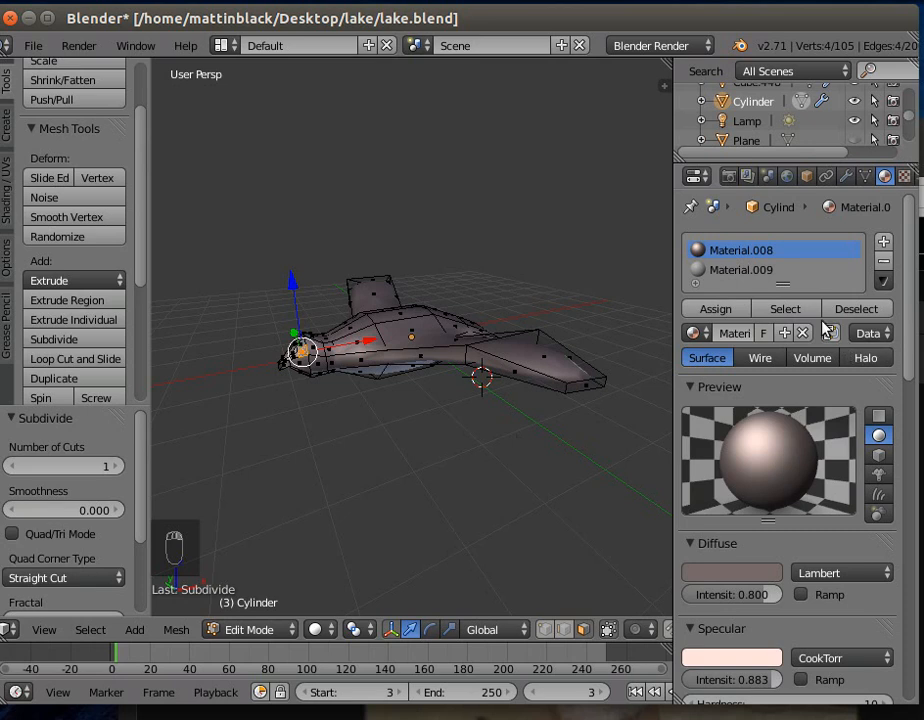
left_click(886, 240)
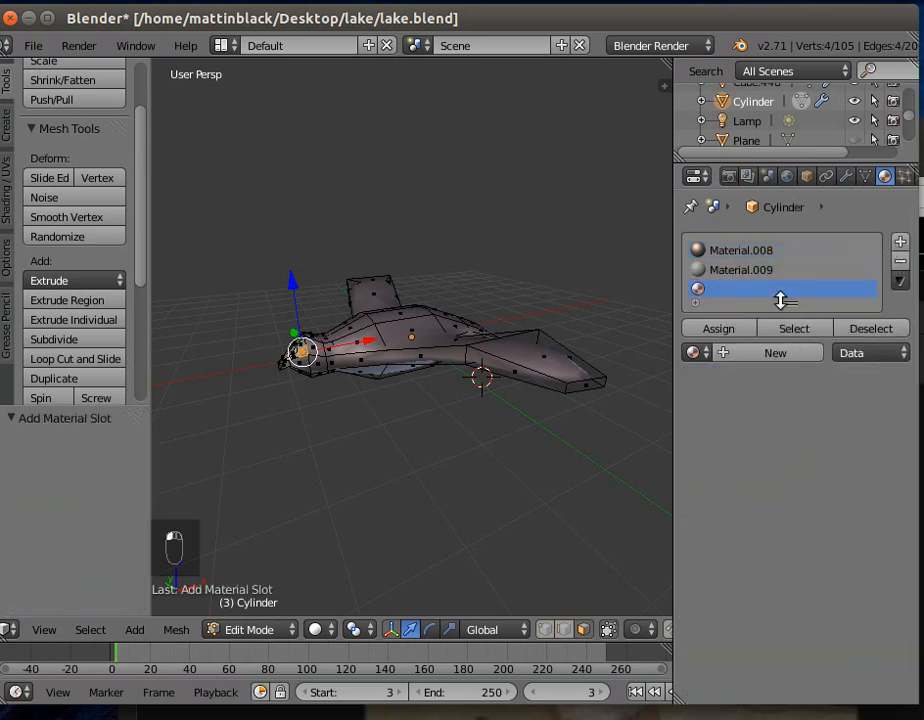
left_click(730, 354)
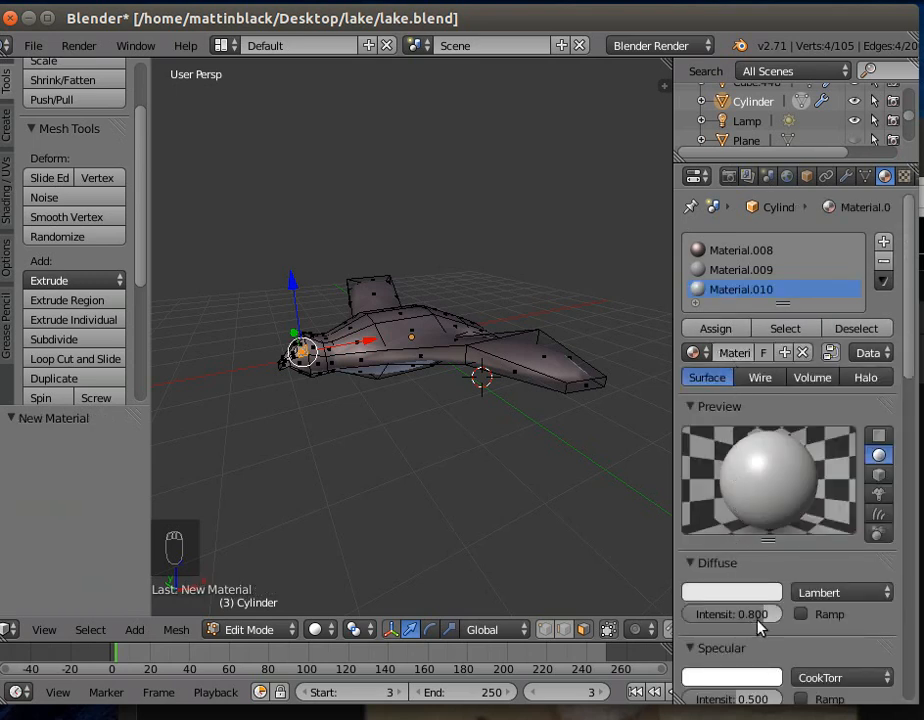
left_click(738, 596)
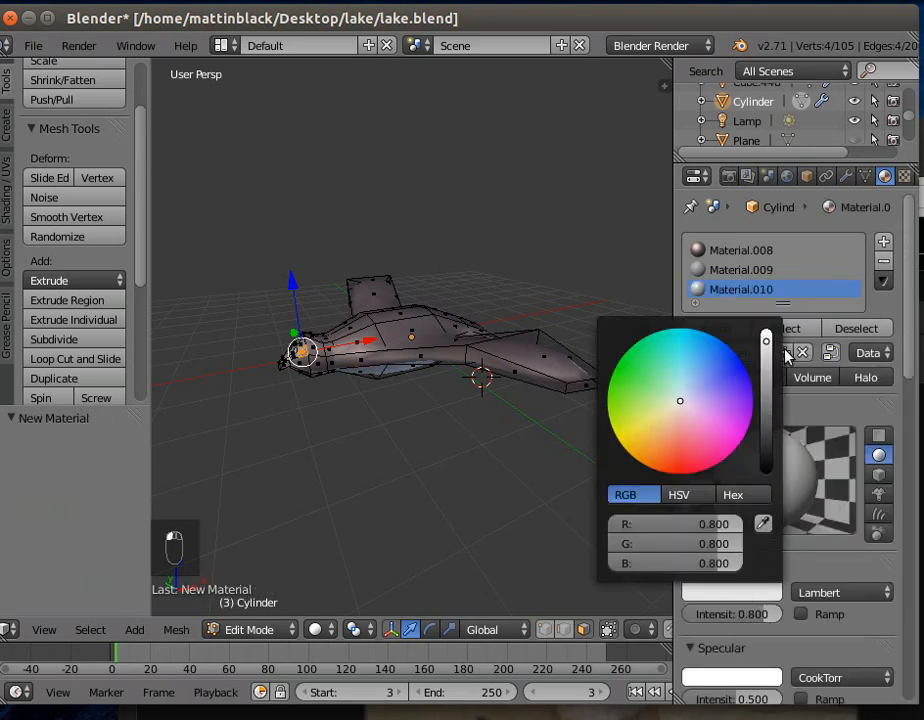
left_click_drag(767, 345, 765, 478)
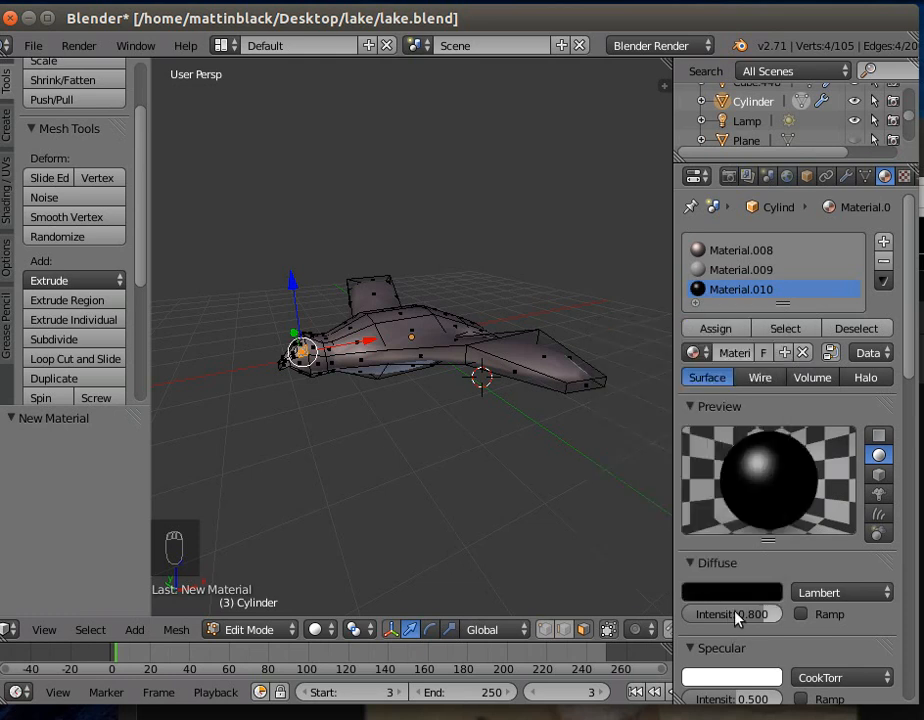
- Give the black eye material a specular intensity of 0.755 and a hardness of 121
left_click_drag(763, 695, 810, 695)
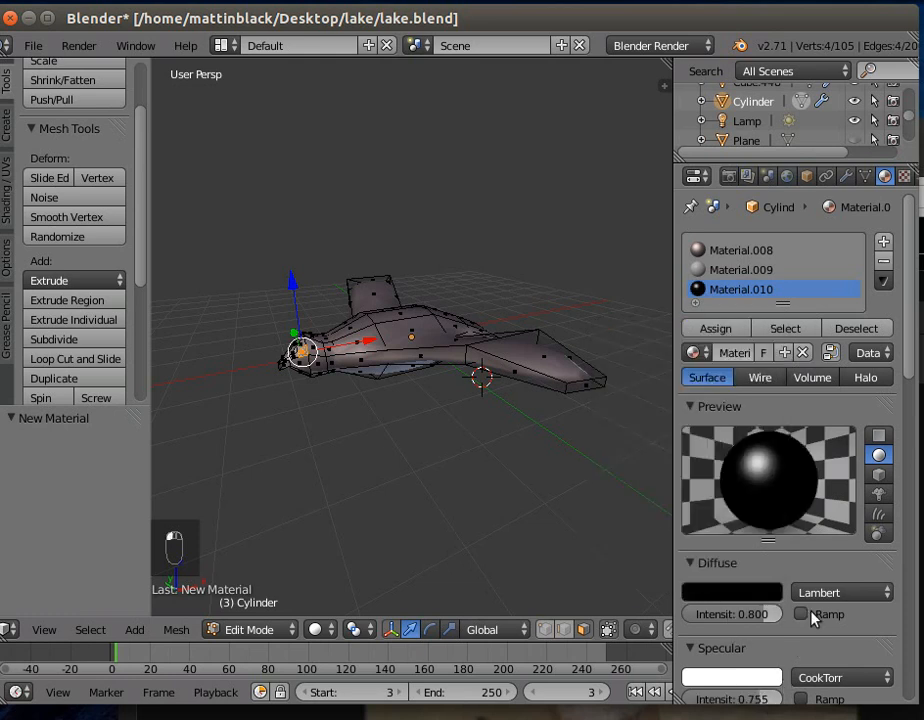
scroll(813, 650, "down", 3)
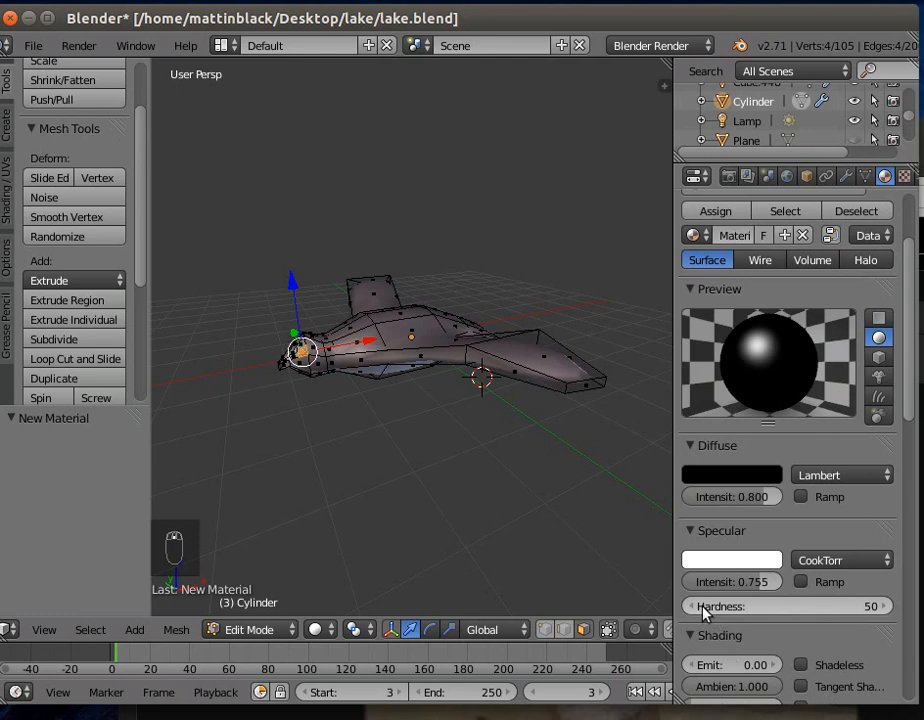
left_click_drag(729, 612, 683, 600)
mouse_move(397, 530)
middle_mouse_down()
mouse_move(466, 549)
mouse_move(415, 529)
middle_mouse_up()
left_click(245, 630)
left_click(256, 607)
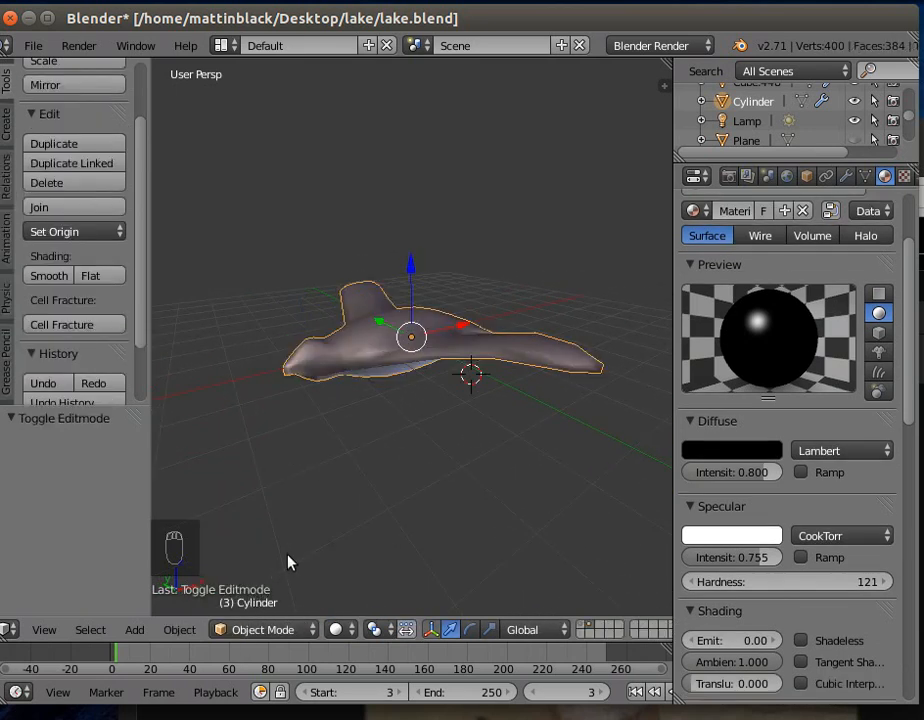
left_click(263, 630)
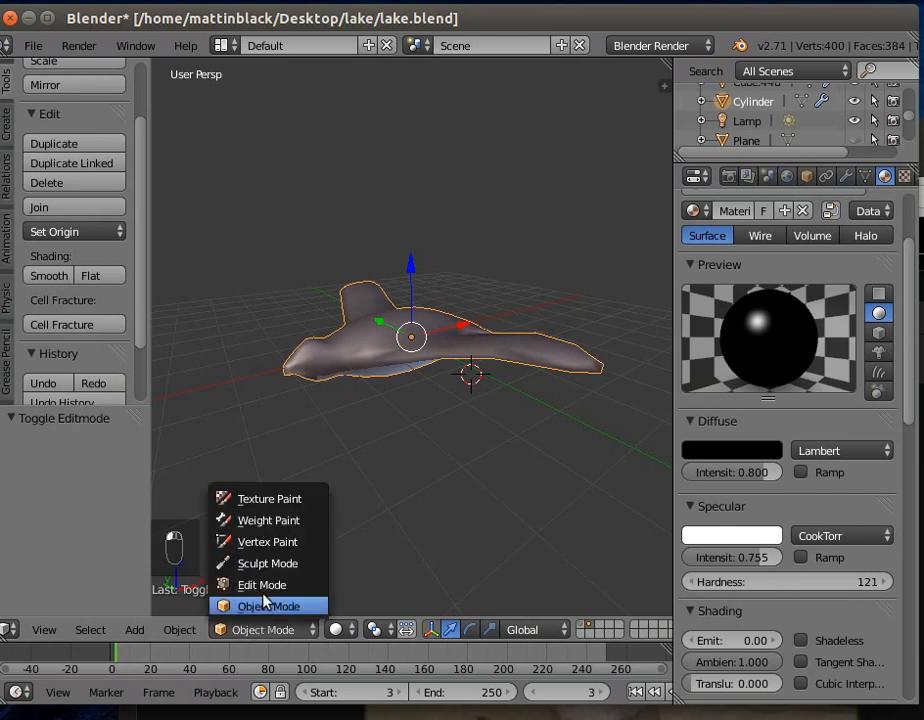
left_click(264, 585)
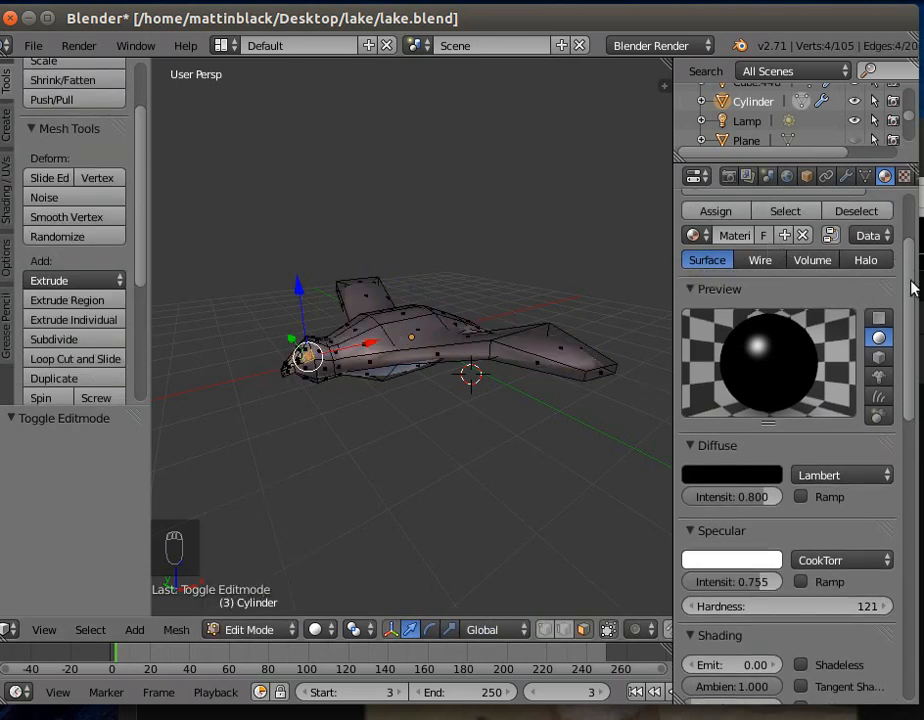
- Assign the black material to the selected eye face on the head and return to Object Mode
left_click_drag(916, 268, 913, 218)
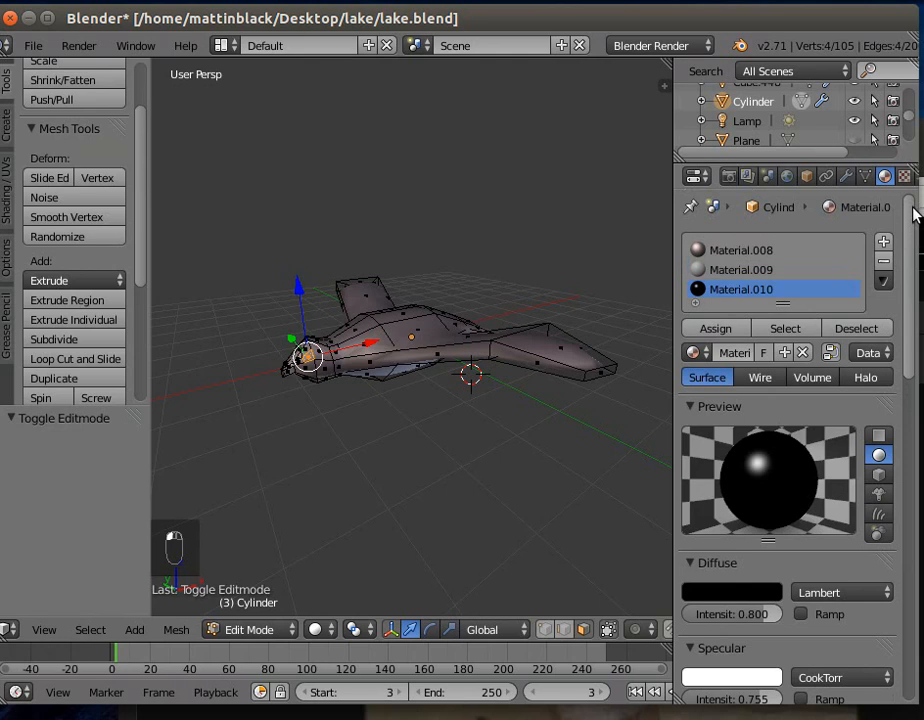
left_click(722, 334)
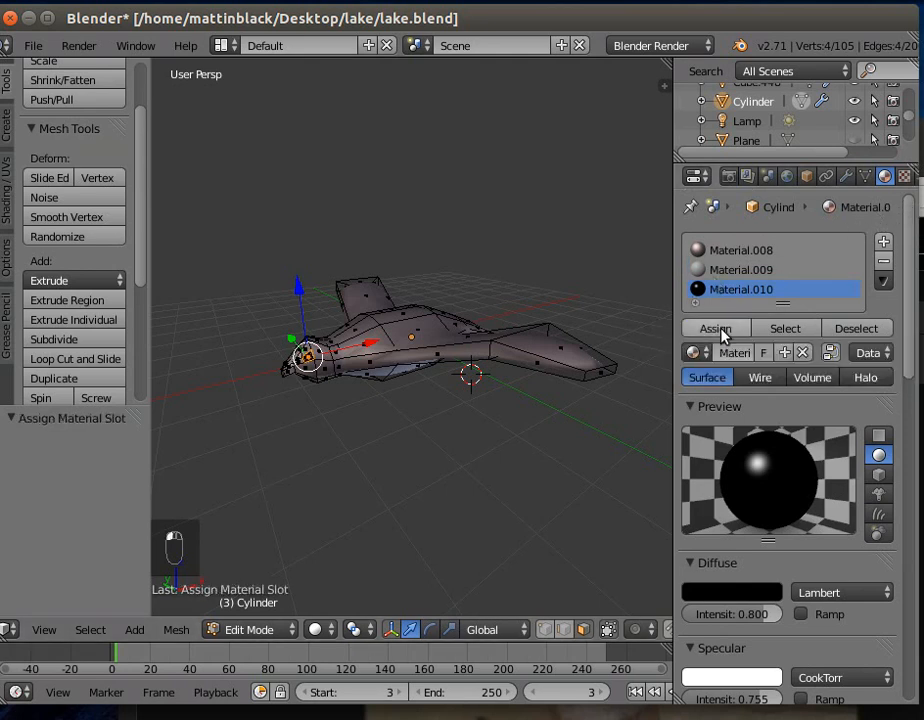
left_click(257, 629)
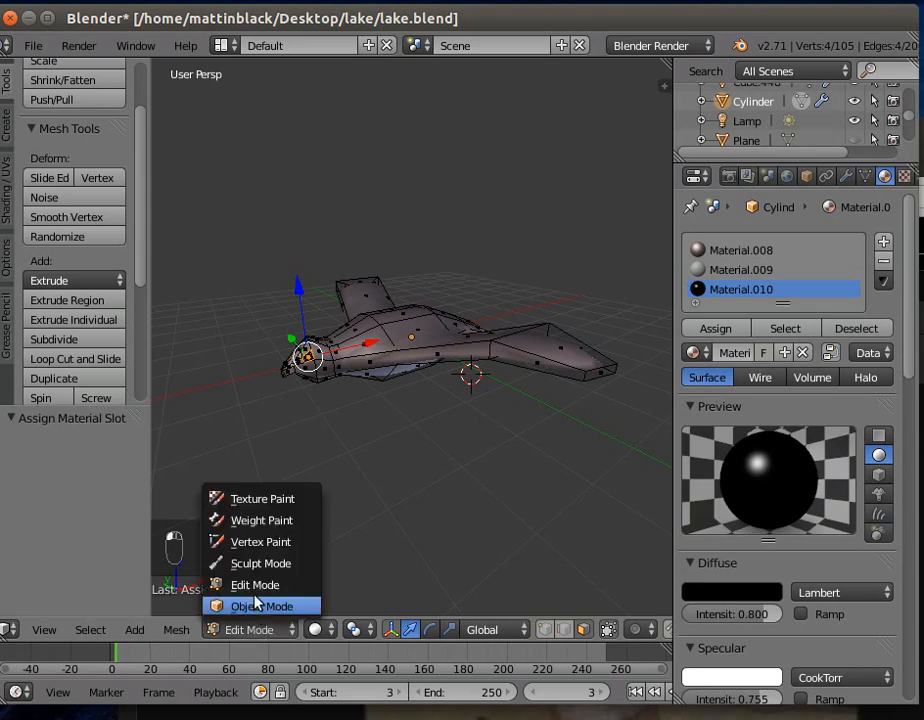
left_click(257, 607)
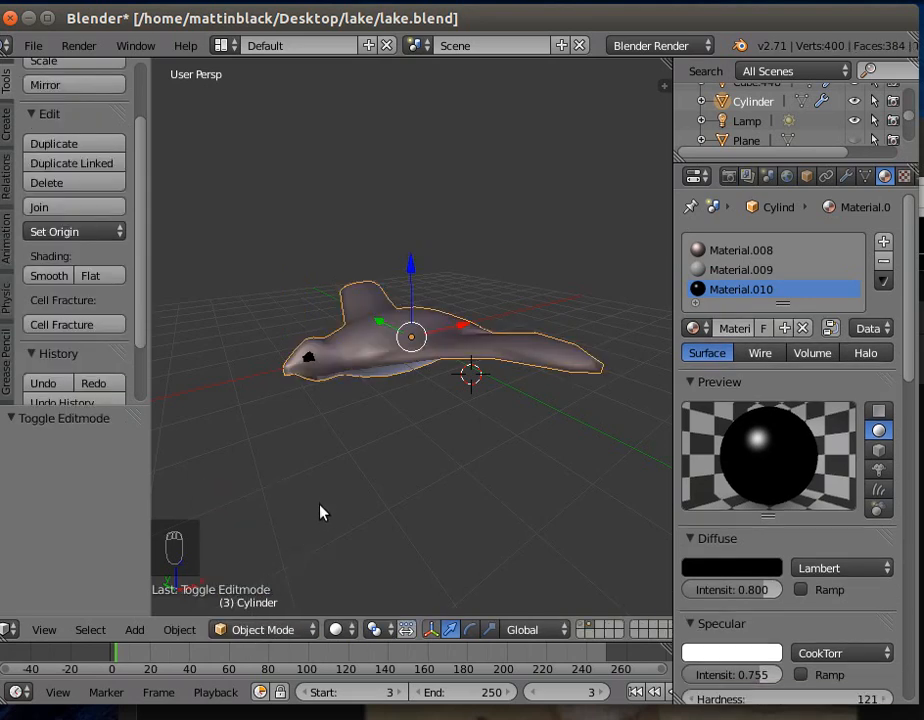
middle_click_drag(359, 547, 581, 564)
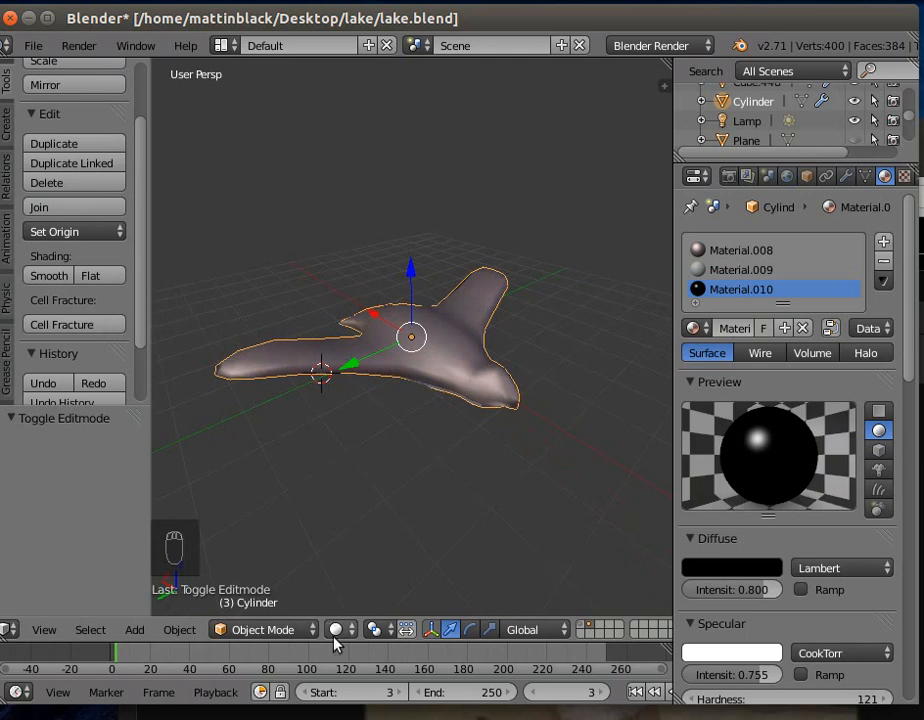
- In Edit Mode, subdivide the head face on the eyeless side with one cut and select one small resulting face for the second eye
left_click(260, 634)
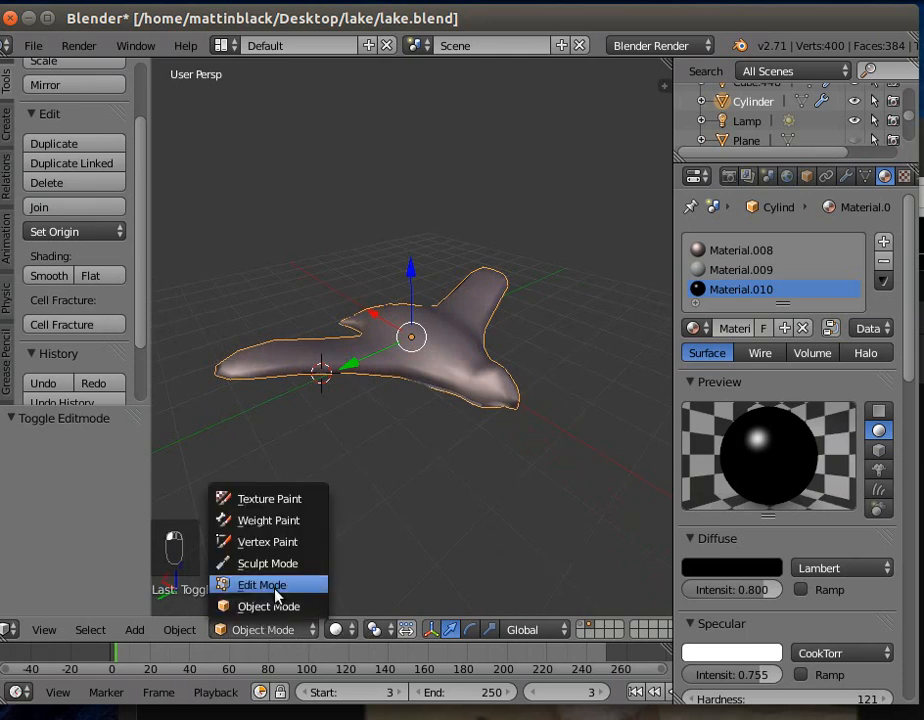
left_click(270, 588)
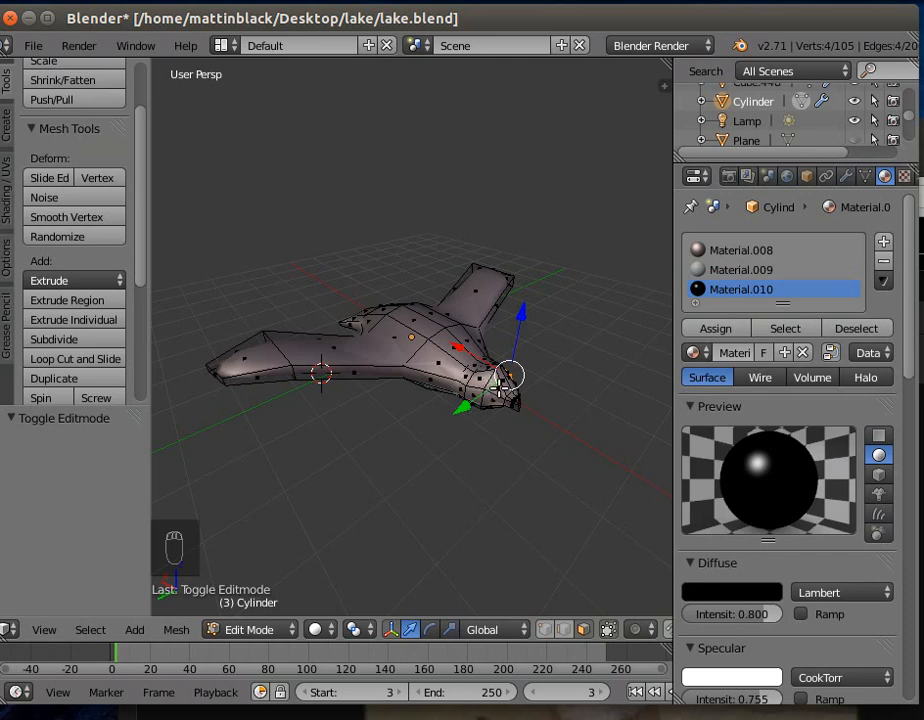
right_click(500, 386)
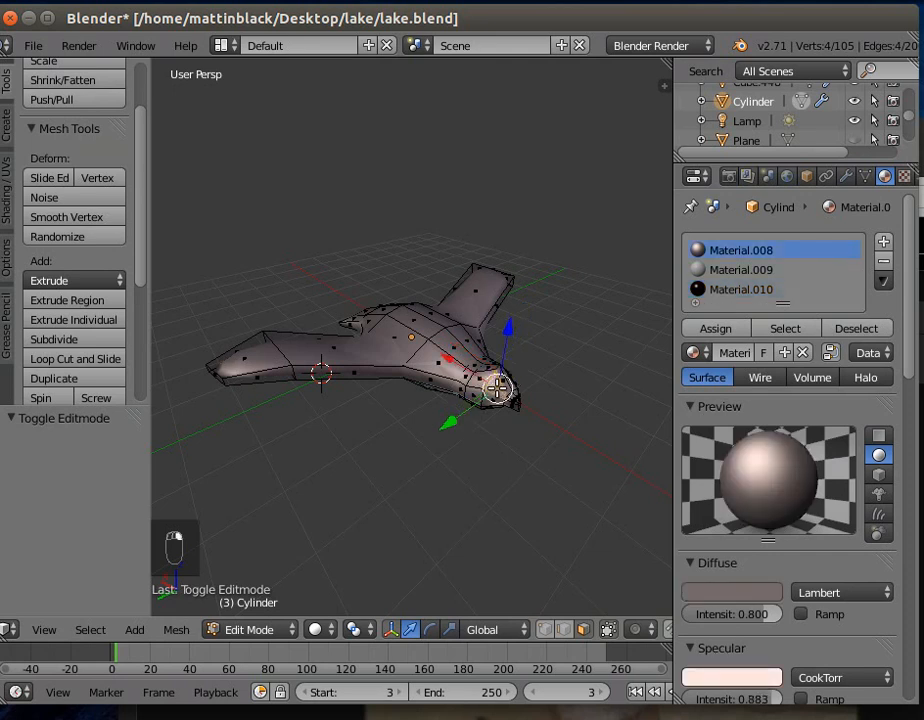
left_click(62, 340)
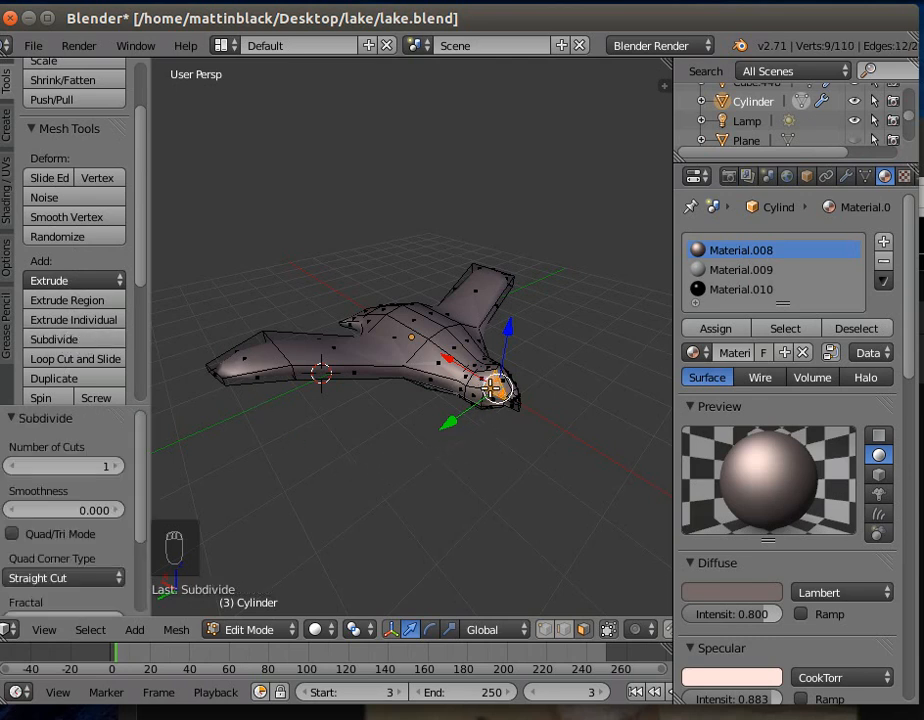
right_click(492, 384)
- Assign the black Material.010 to the selected eye face and return to Object Mode to check both sides of the head
middle_click_drag(508, 480, 421, 516)
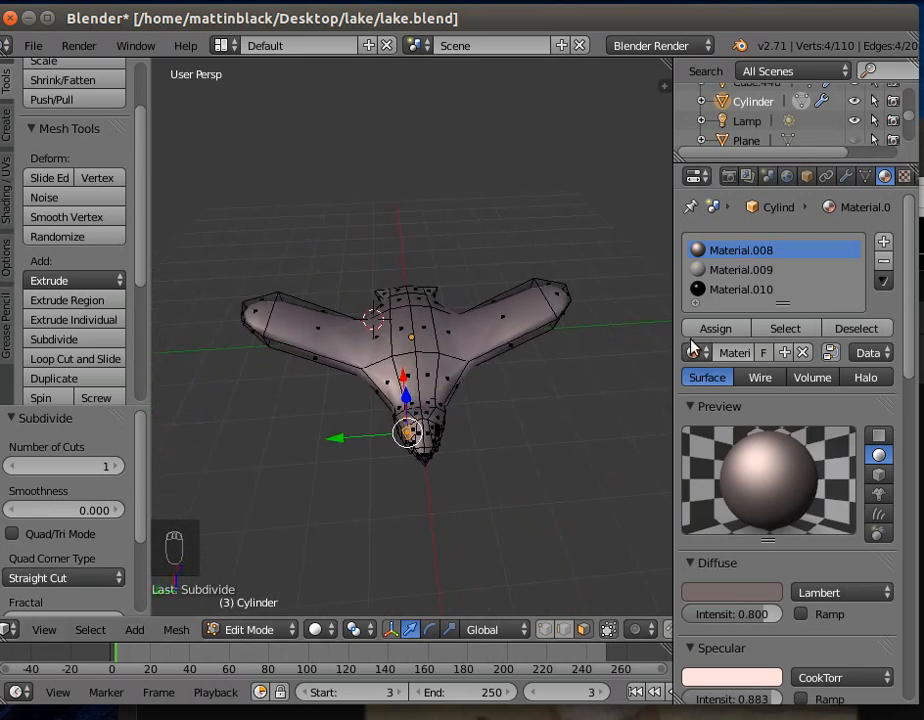
left_click(738, 289)
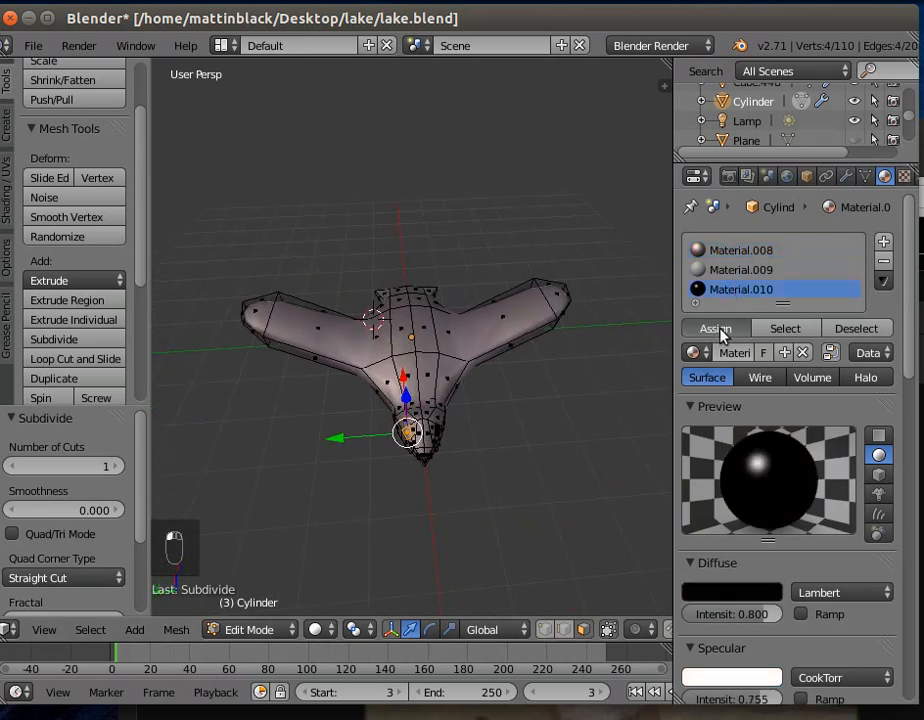
left_click(722, 330)
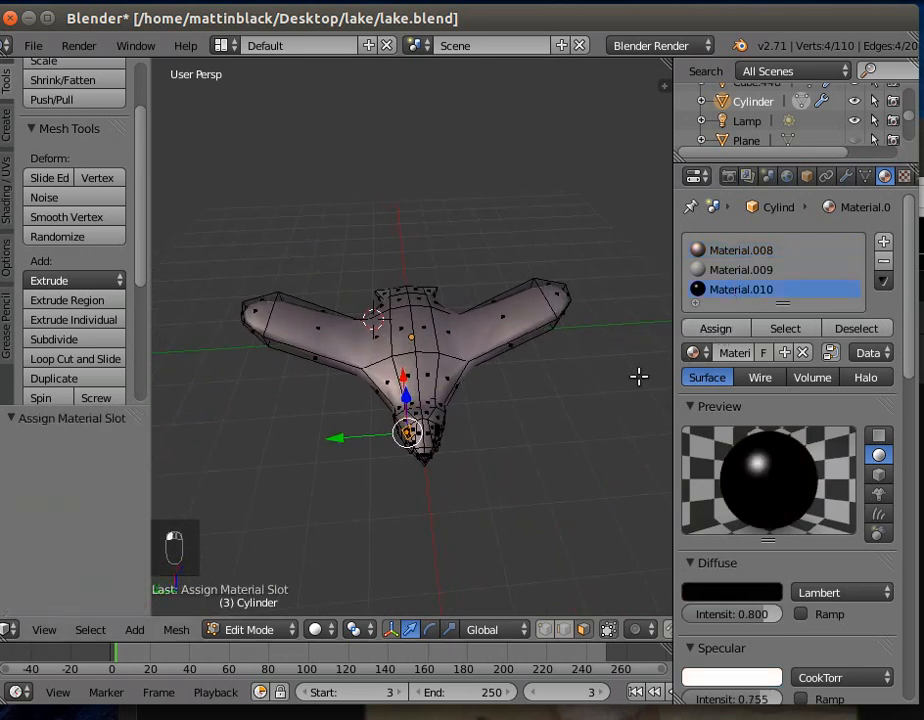
left_click(240, 629)
left_click(254, 604)
middle_click_drag(308, 540, 495, 451)
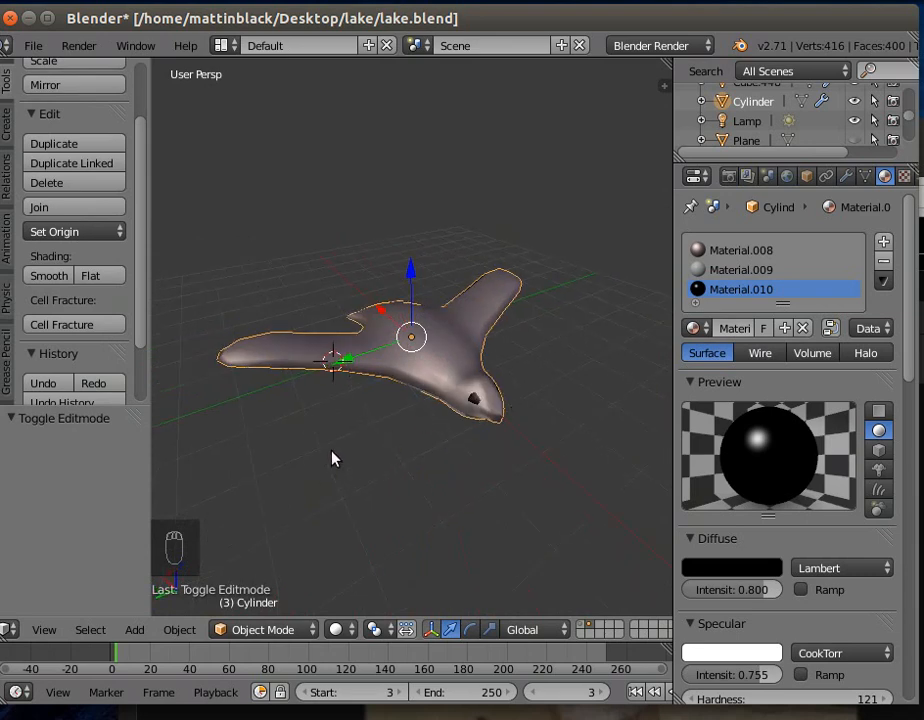
middle_click_drag(334, 456, 643, 482)
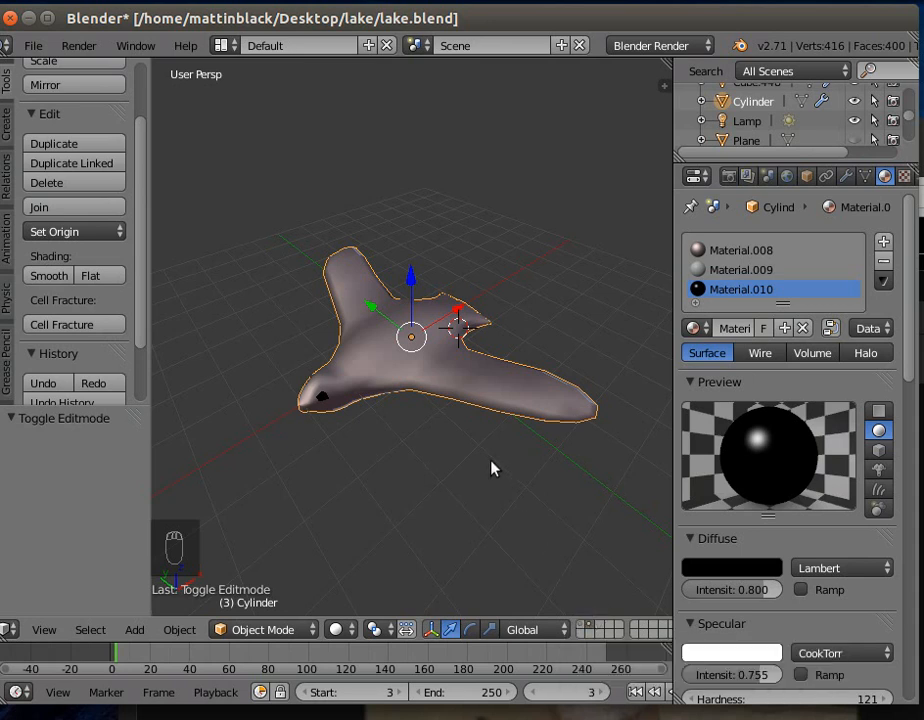
- Move the bird to the first layer and display that layer with the lake scene
key("m")
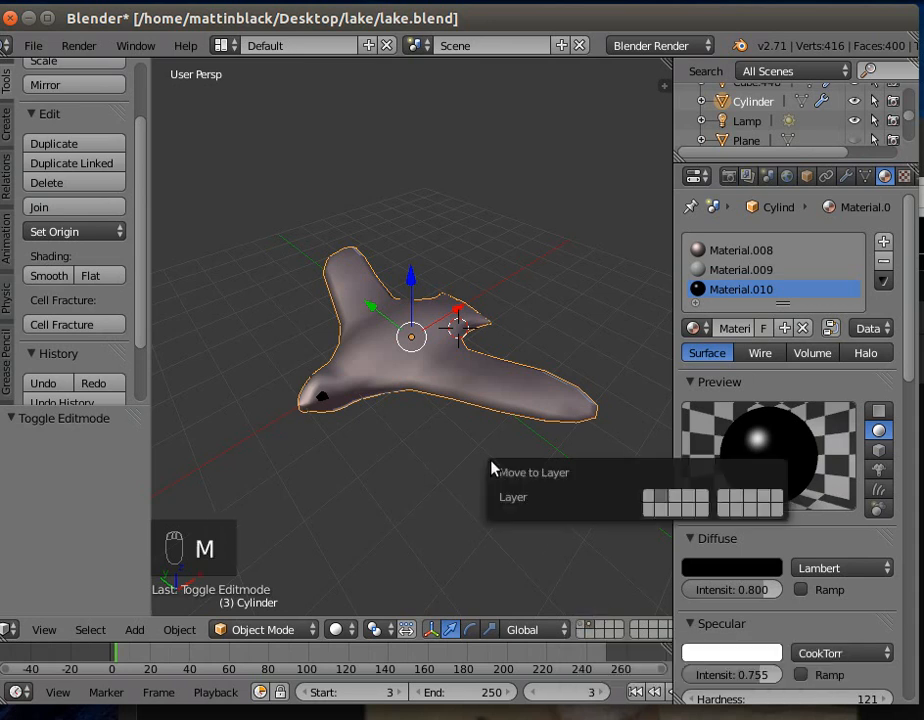
left_click(650, 500)
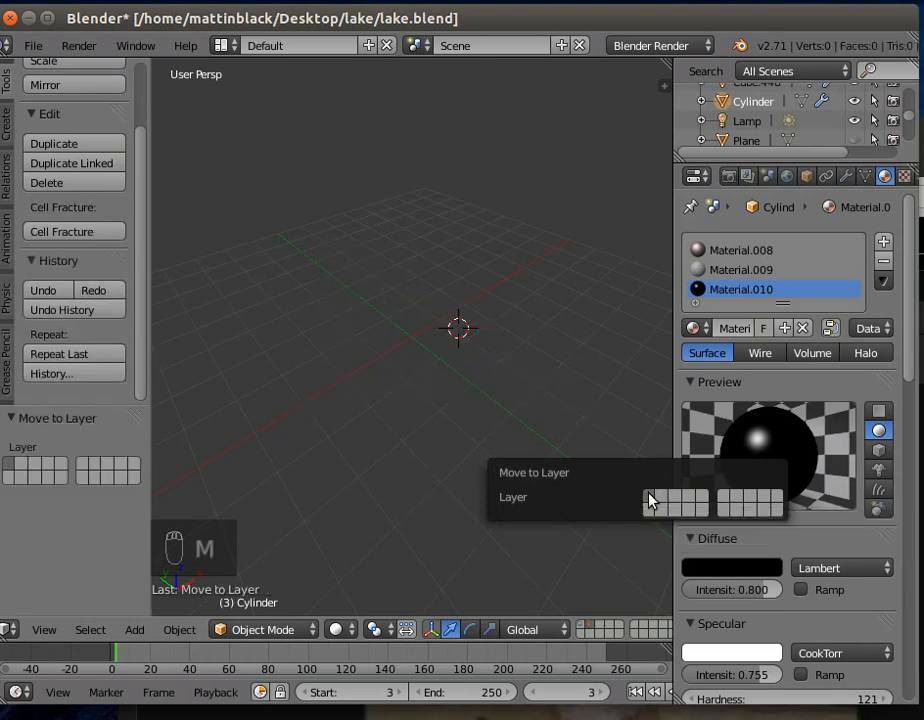
left_click(583, 626)
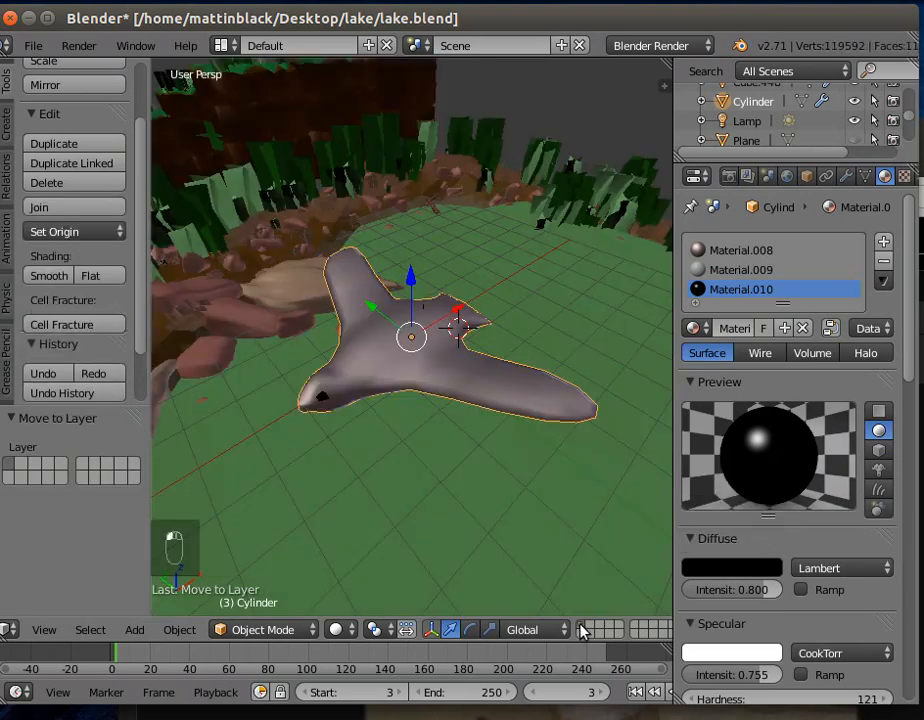
middle_click_drag(537, 567, 450, 509)
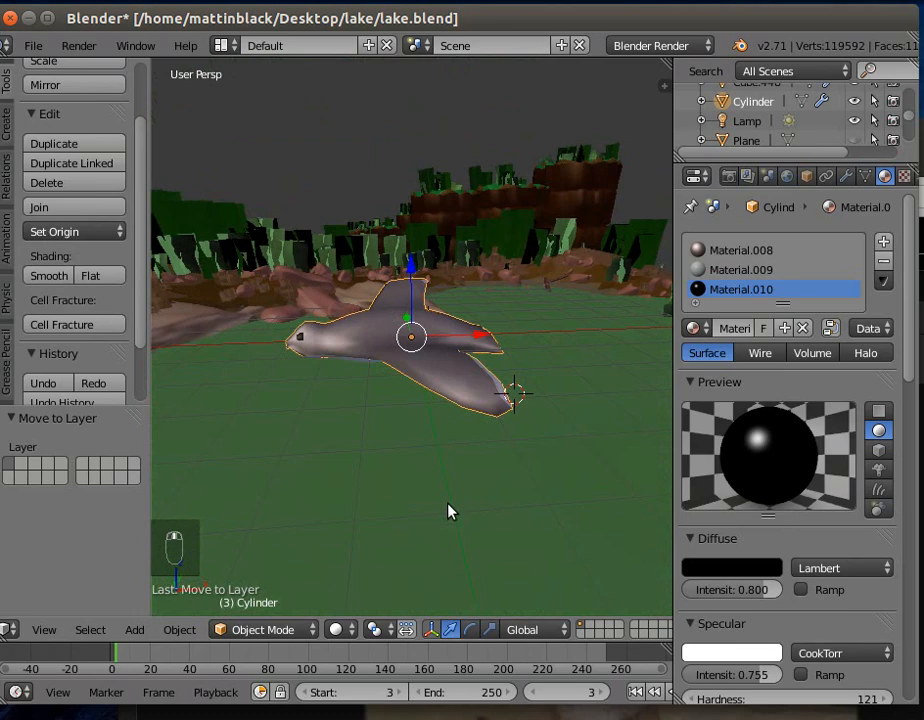
- Move the bird beyond the lake's near edge, close to the camera, at about X 0, Y -17.5, Z 5.6
scroll(452, 509, "down", 4)
left_click_drag(415, 275, 415, 206)
middle_click_drag(422, 320, 577, 398)
left_click_drag(343, 283, 602, 276)
middle_click_drag(597, 430, 361, 425)
scroll(365, 425, "down", 4)
left_click_drag(394, 381, 372, 470)
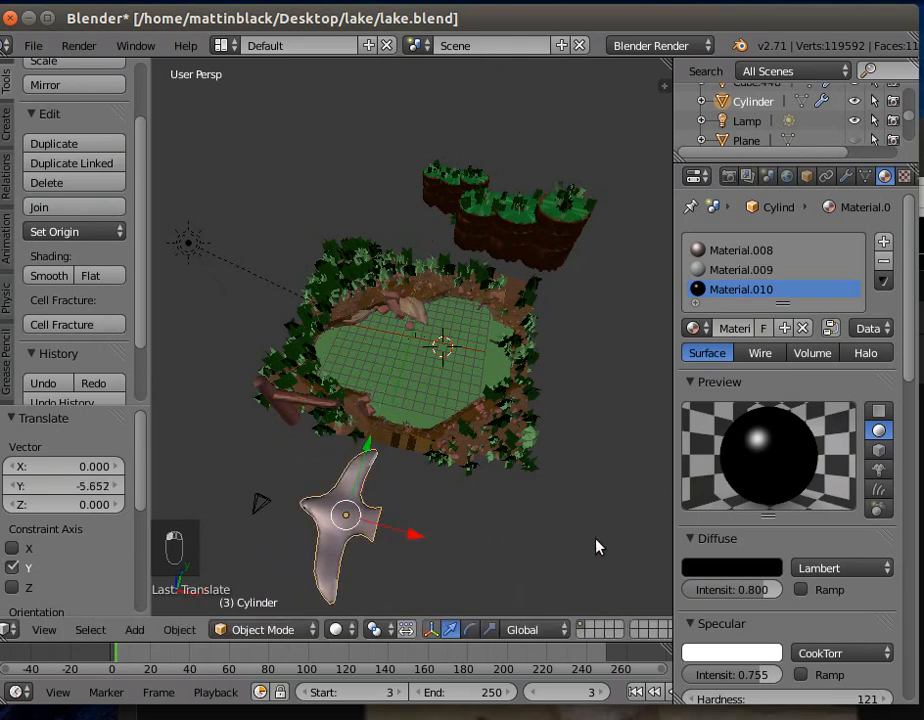
- Scale the bird down uniformly to about 0.254 of its size
key("s")
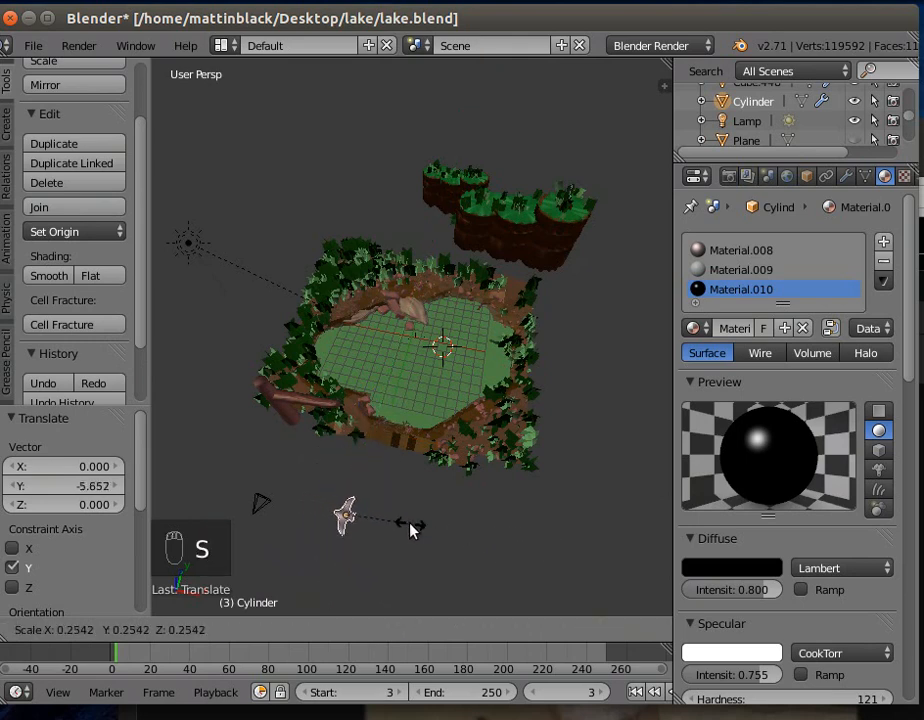
left_click(410, 530)
middle_click_drag(398, 570, 407, 541)
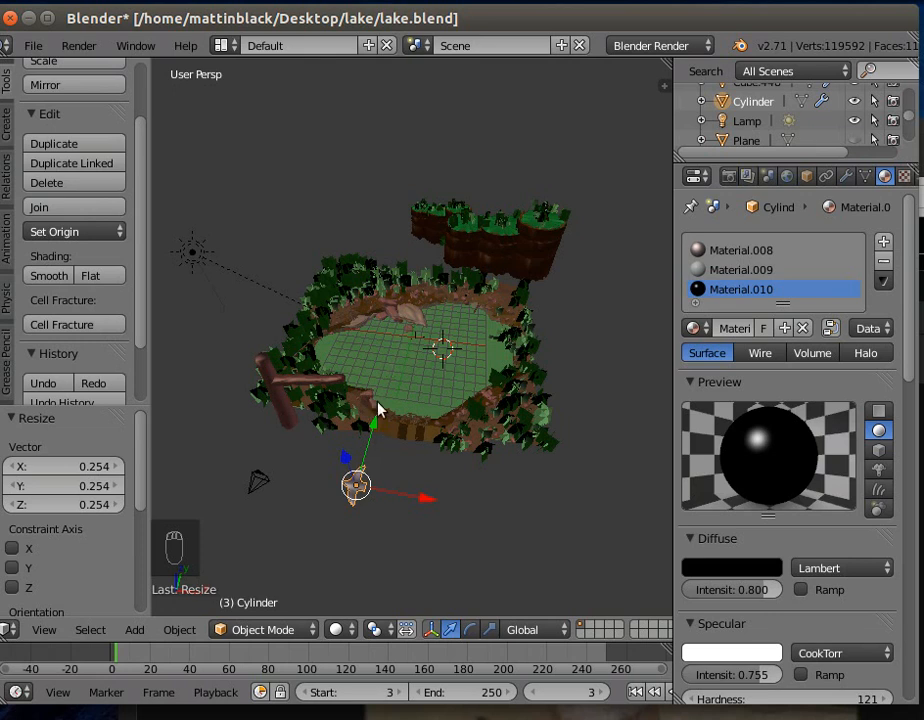
- Add an ico sphere with 2 subdivisions and size 1.000, and raise it about 8.7 units along Z
left_click(131, 629)
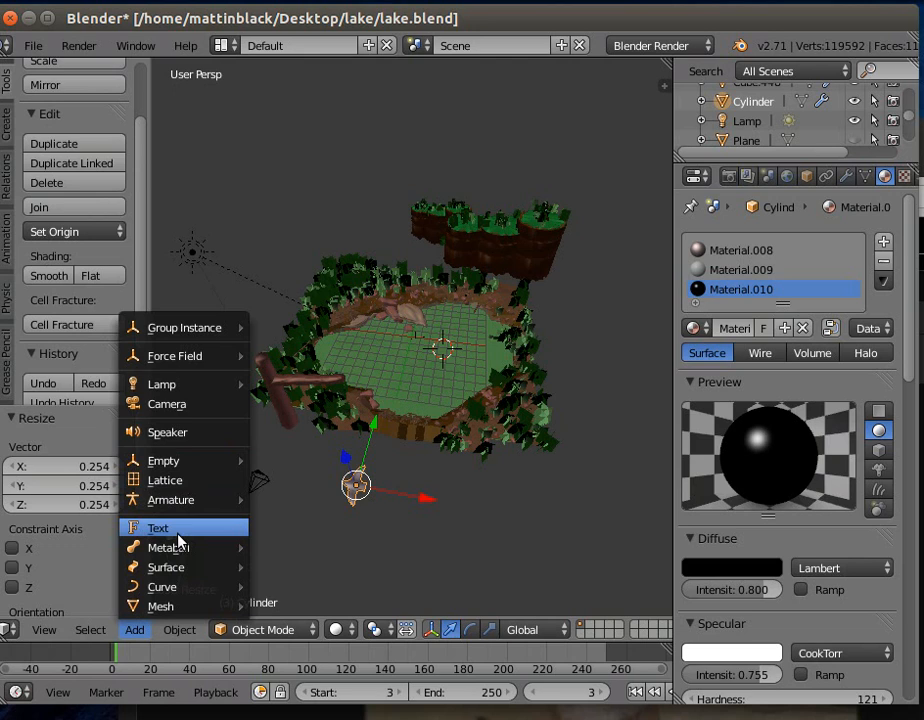
mouse_move(225, 606)
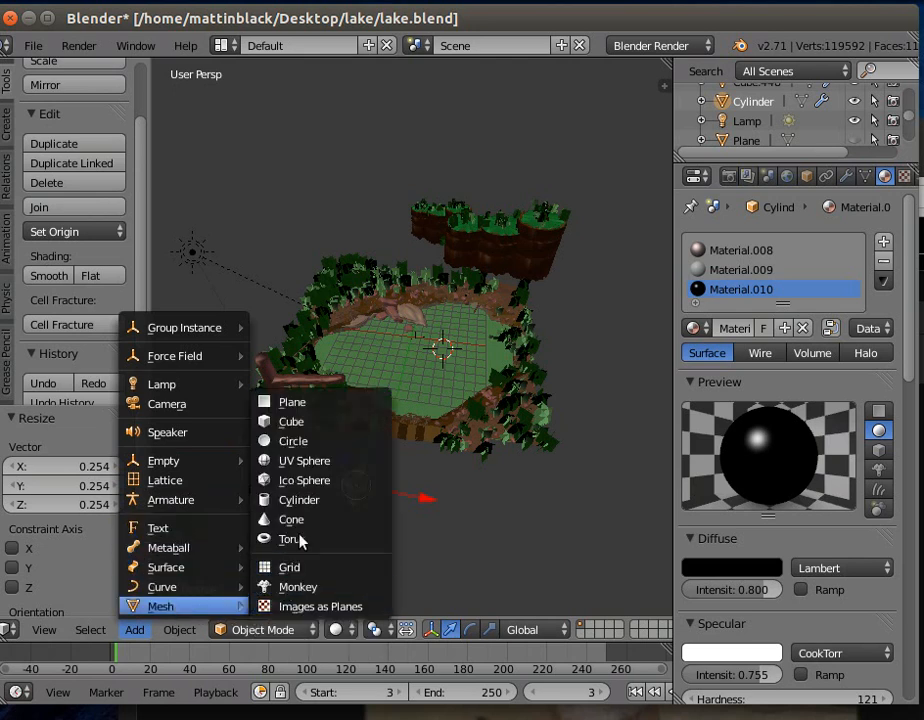
left_click(303, 479)
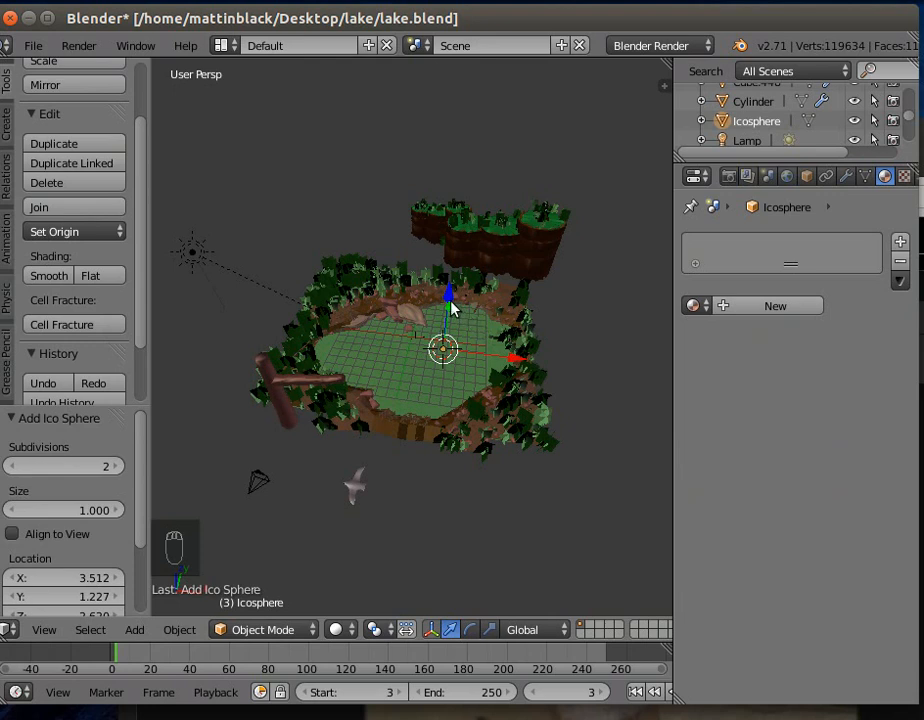
left_click_drag(448, 306, 462, 243)
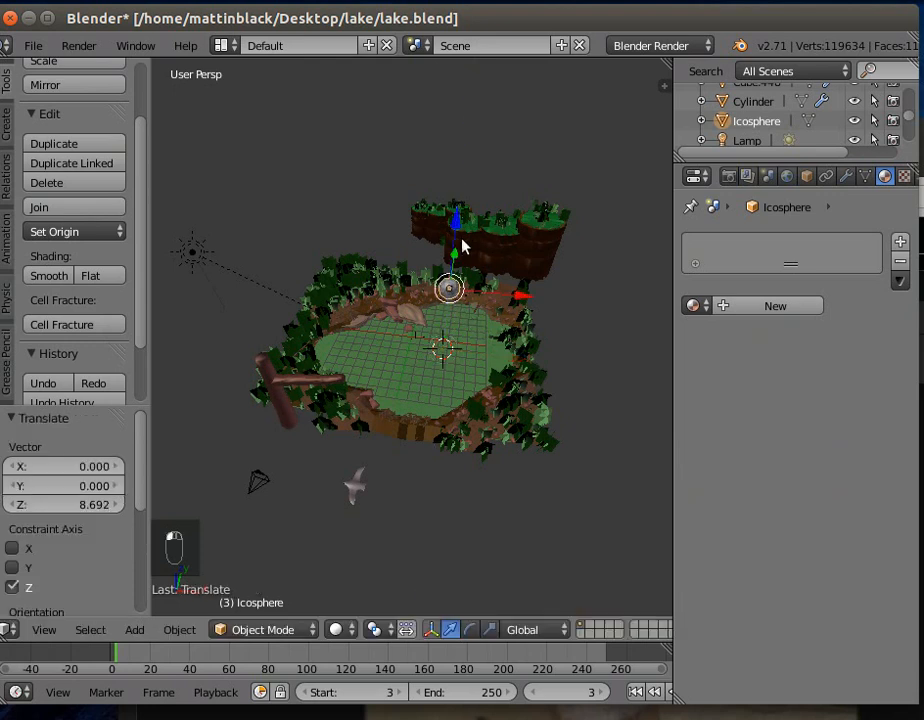
- Move the ico sphere to the edge of the lake scene near the bare tree, at about X -10.8, Y -6.1
left_click_drag(524, 301, 360, 297)
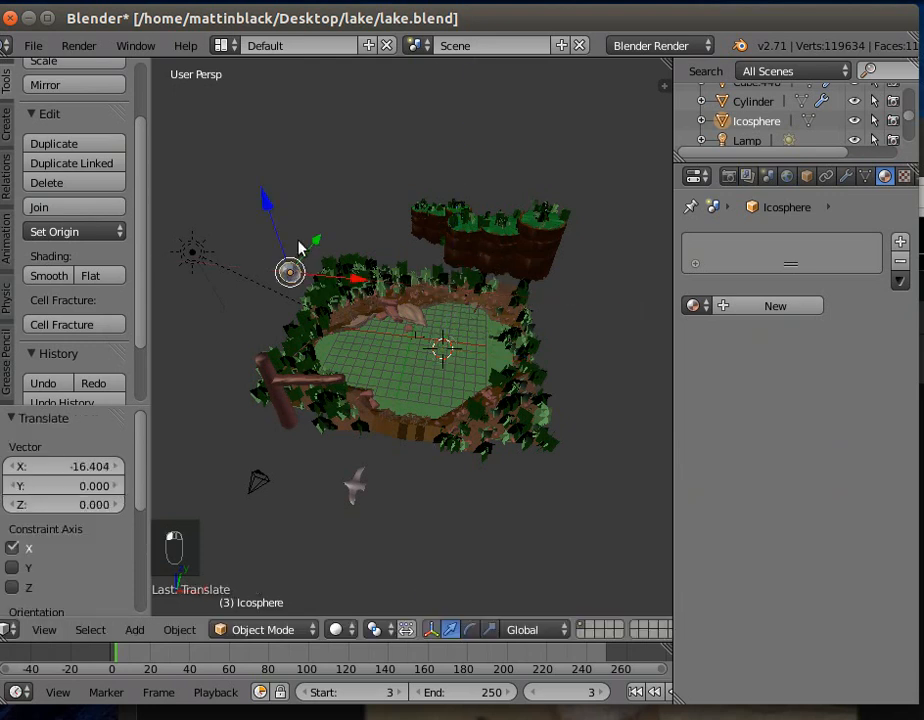
left_click_drag(320, 248, 289, 324)
middle_click_drag(268, 451, 321, 350)
left_click_drag(324, 297, 358, 303)
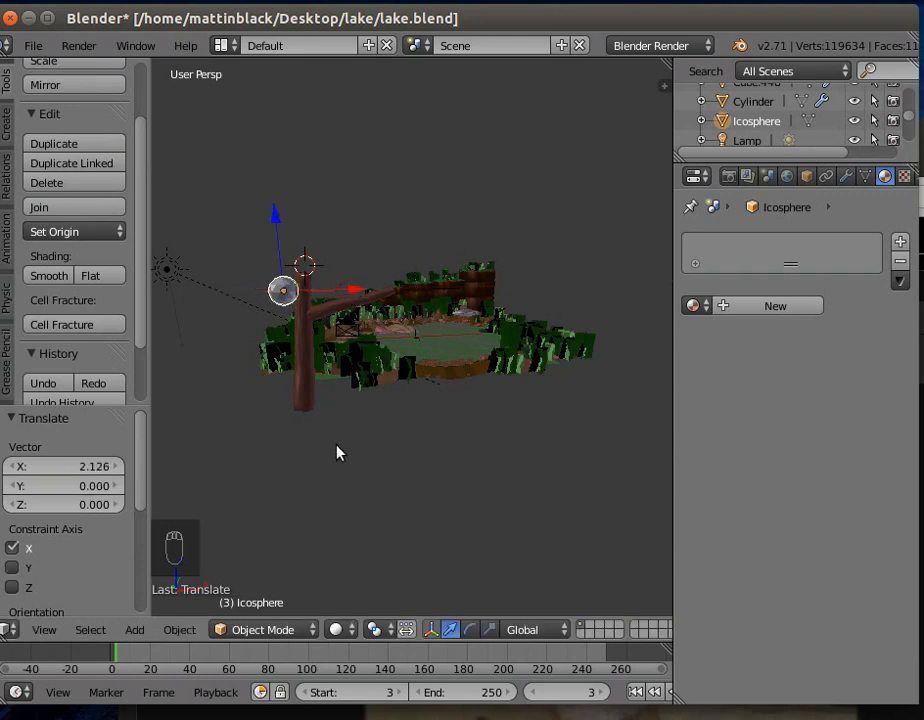
middle_click_drag(336, 448, 342, 580)
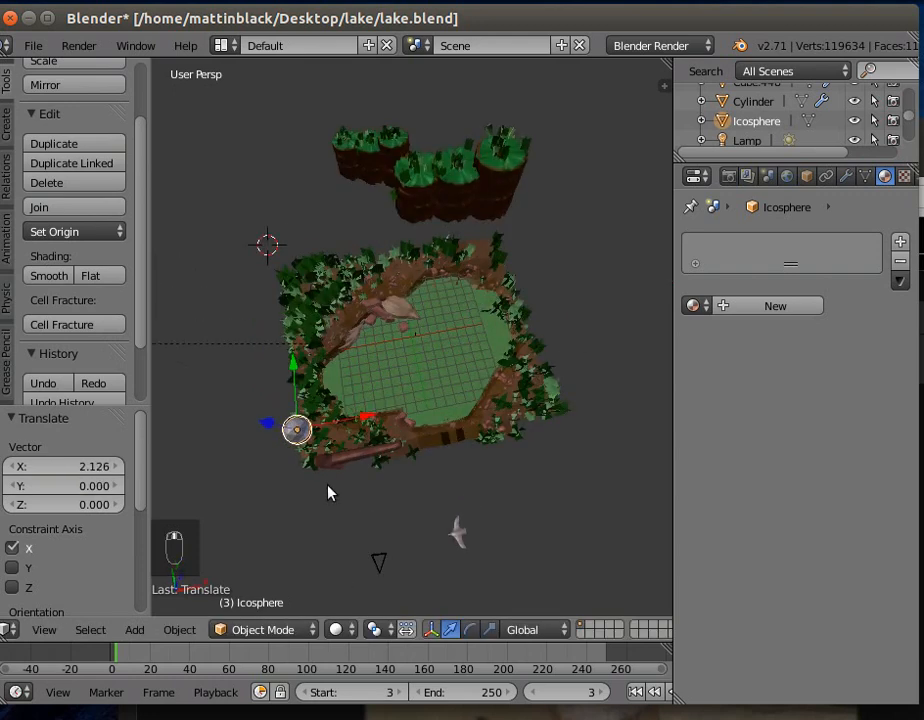
left_click_drag(300, 369, 291, 342)
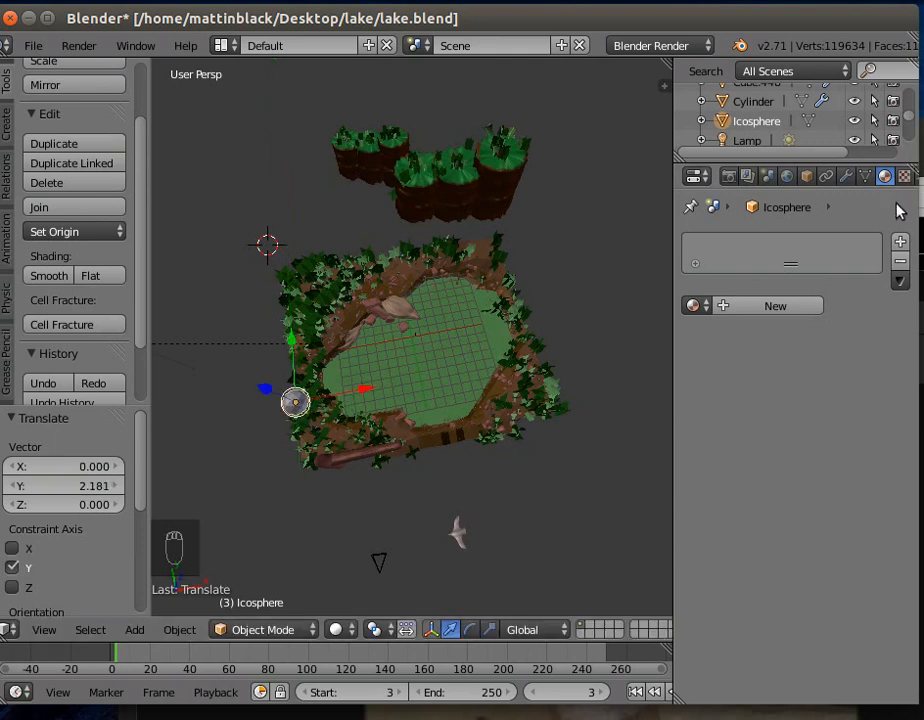
- Widen the Properties editor and open the ico sphere's particle settings
left_click_drag(672, 223, 572, 237)
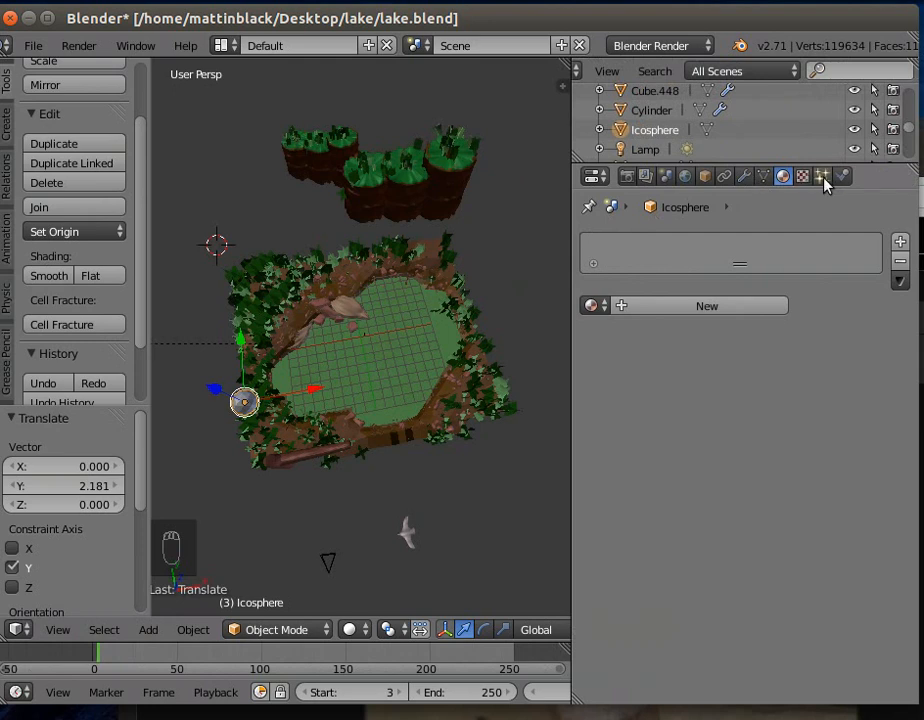
left_click(824, 179)
left_click_drag(908, 512, 910, 210)
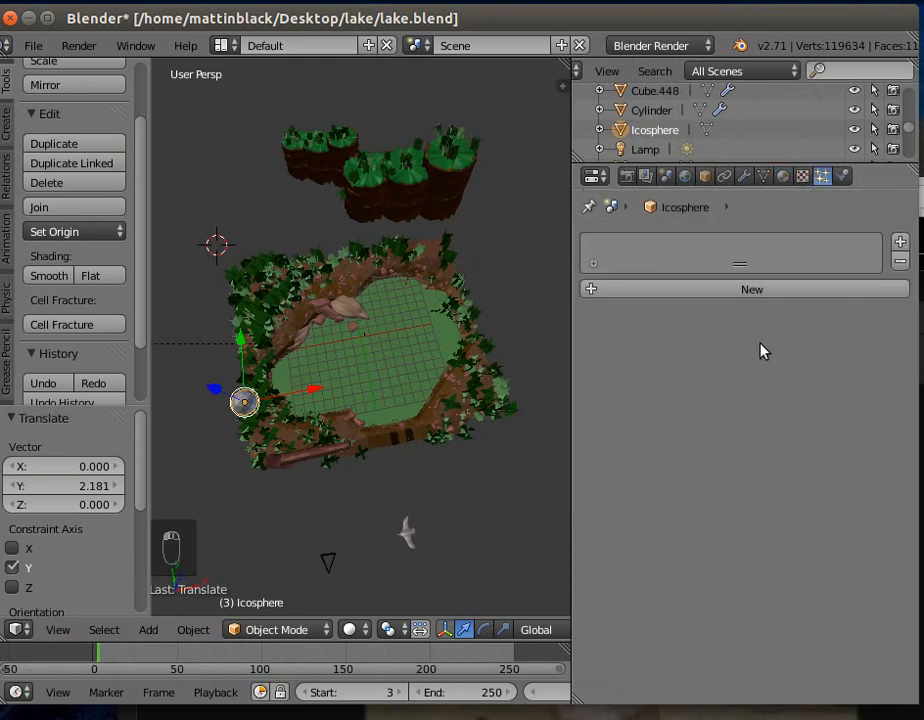
- Select the bird and rename the object to lpbird
right_click(406, 534)
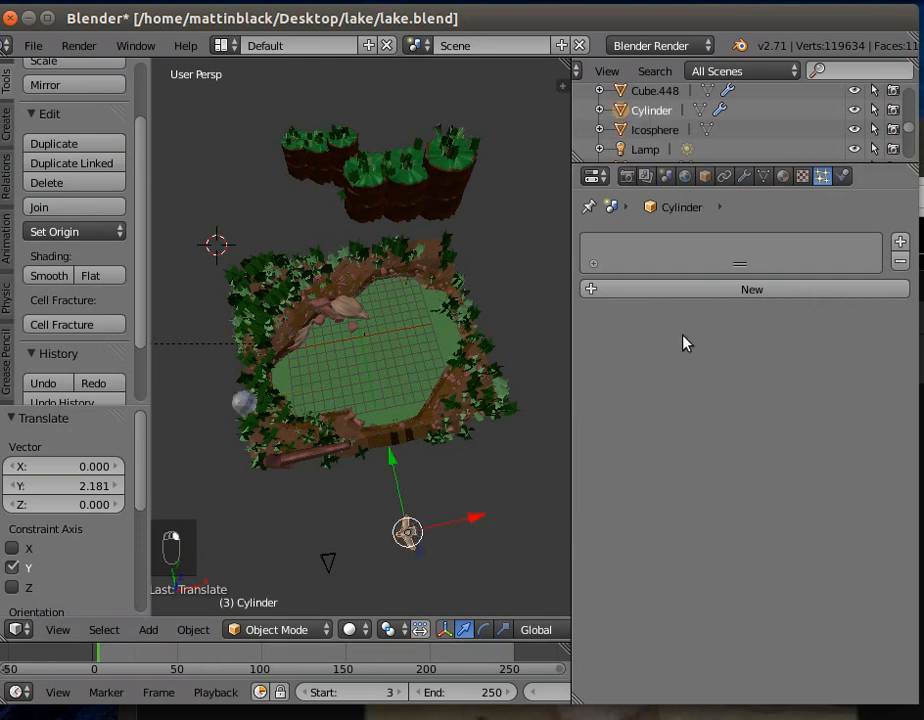
left_click(704, 177)
left_click(670, 243)
type("birds")
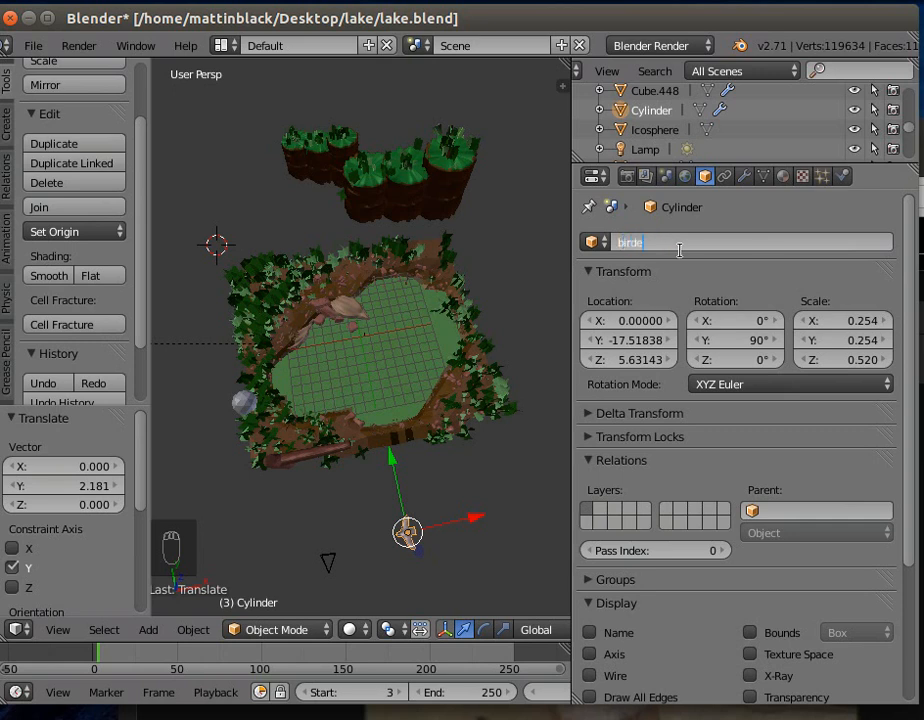
key("Return")
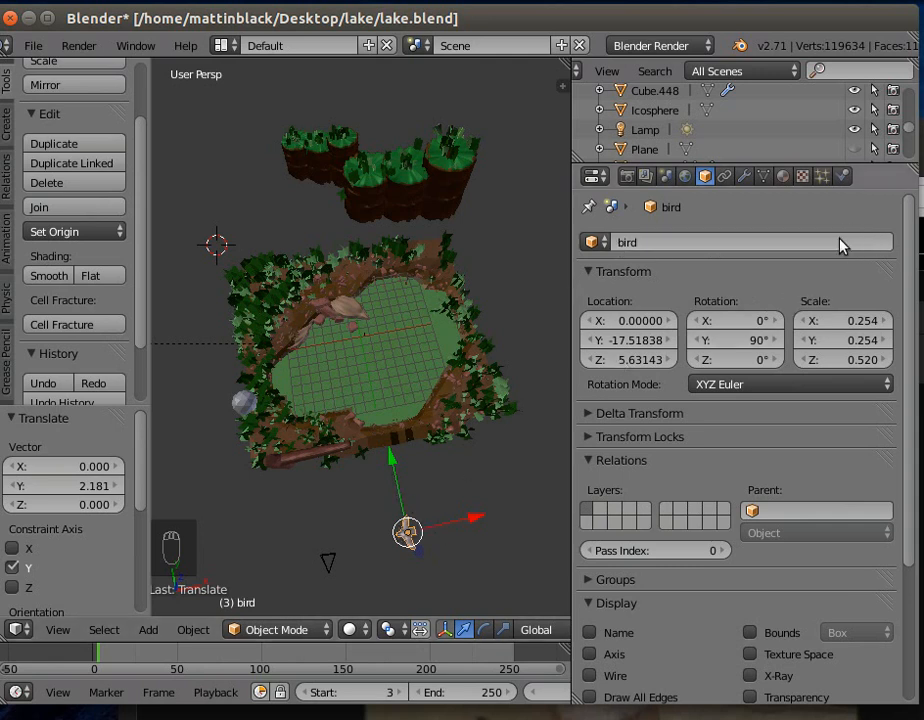
left_click(621, 243)
key("Home")
type("lp")
key("Return")
- Add an emitter particle system to the ico sphere and set its particle number to 12
right_click(245, 402)
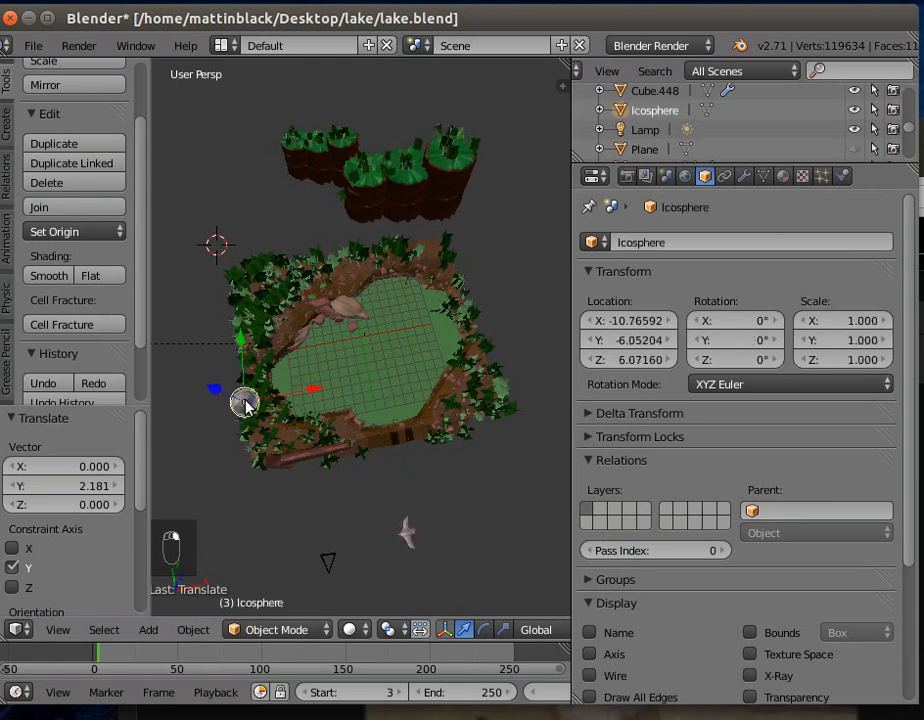
left_click(821, 176)
left_click(738, 290)
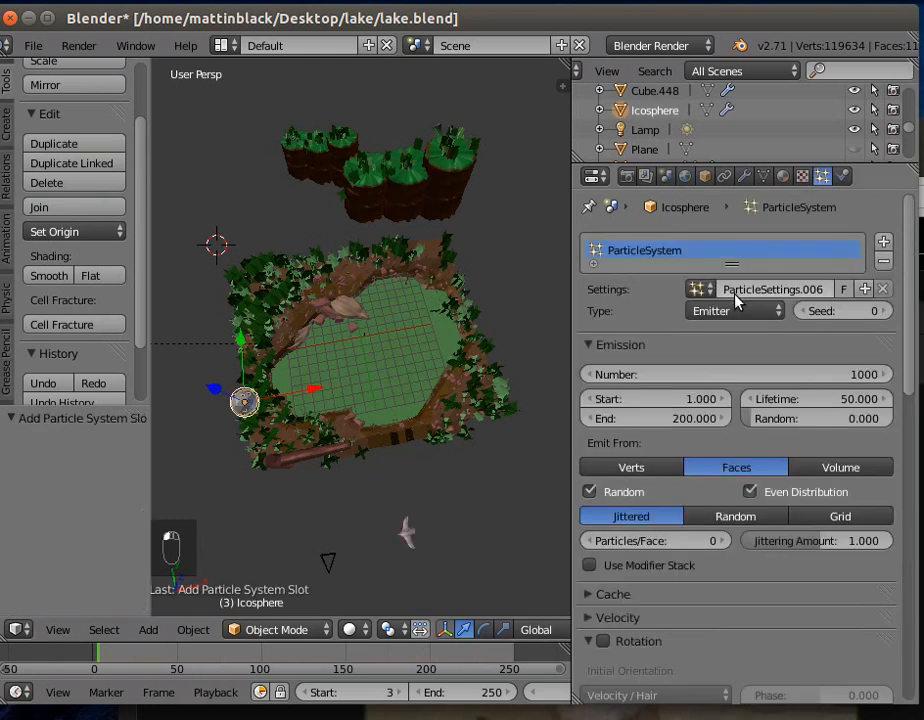
left_click(780, 376)
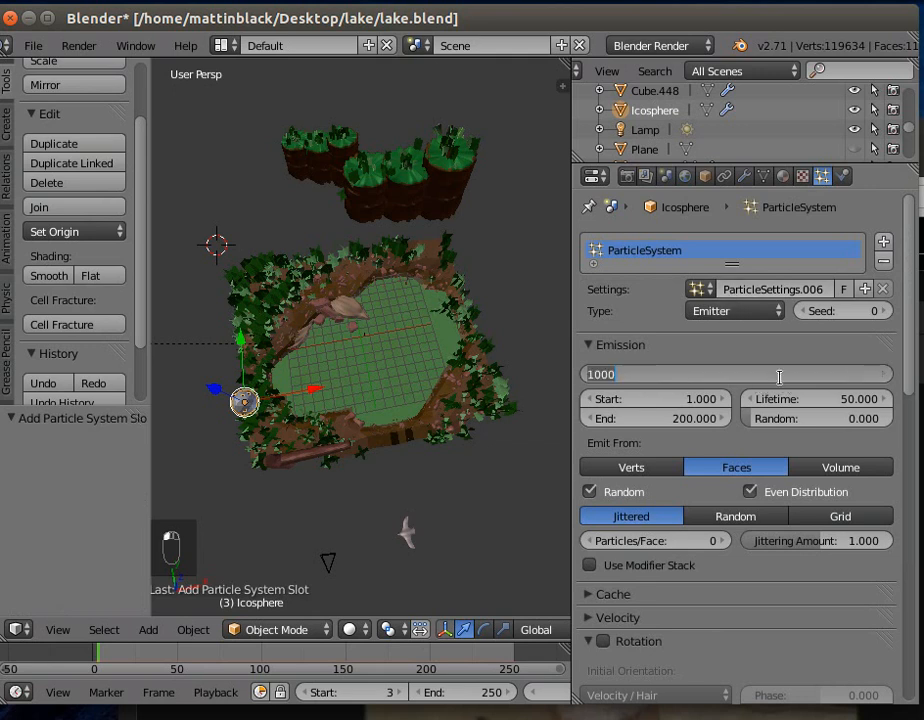
type("12")
key("Return")
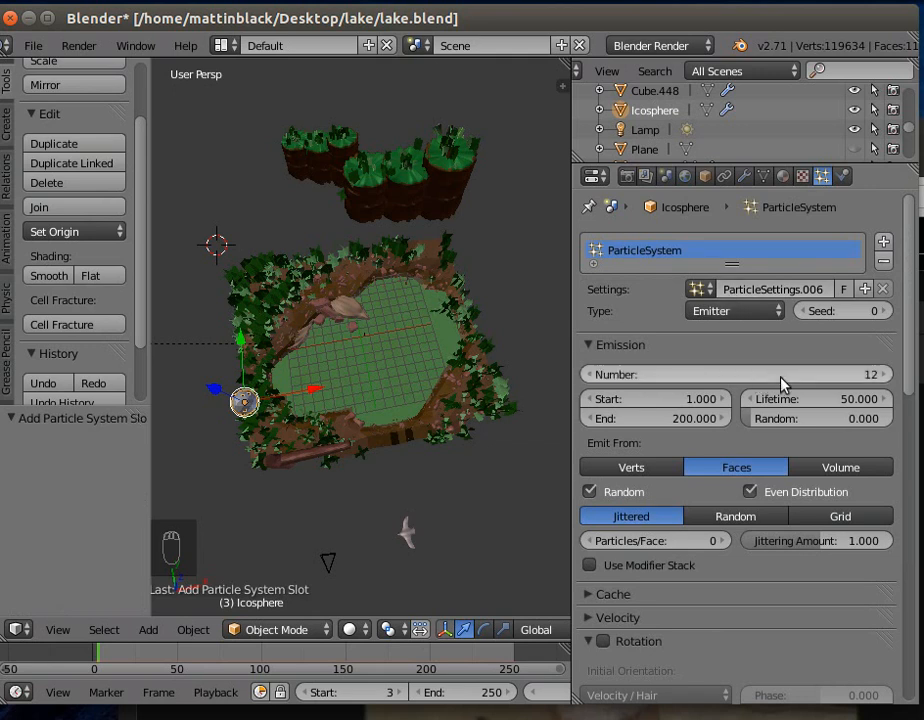
- Set the particle emission end to frame 7 and the particle lifetime to 500
left_click(621, 418)
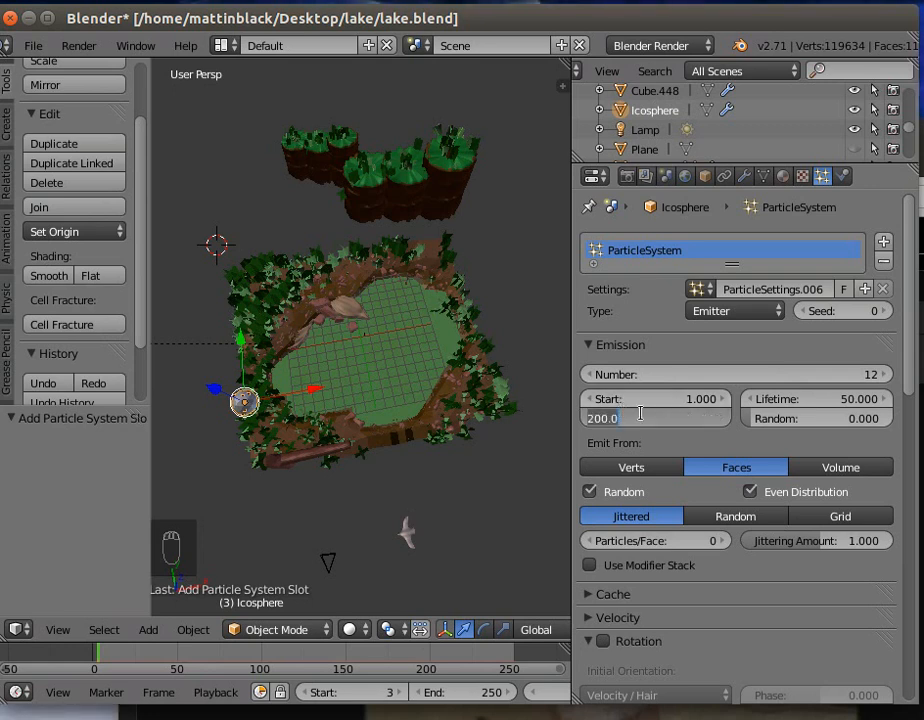
type("7")
key("Return")
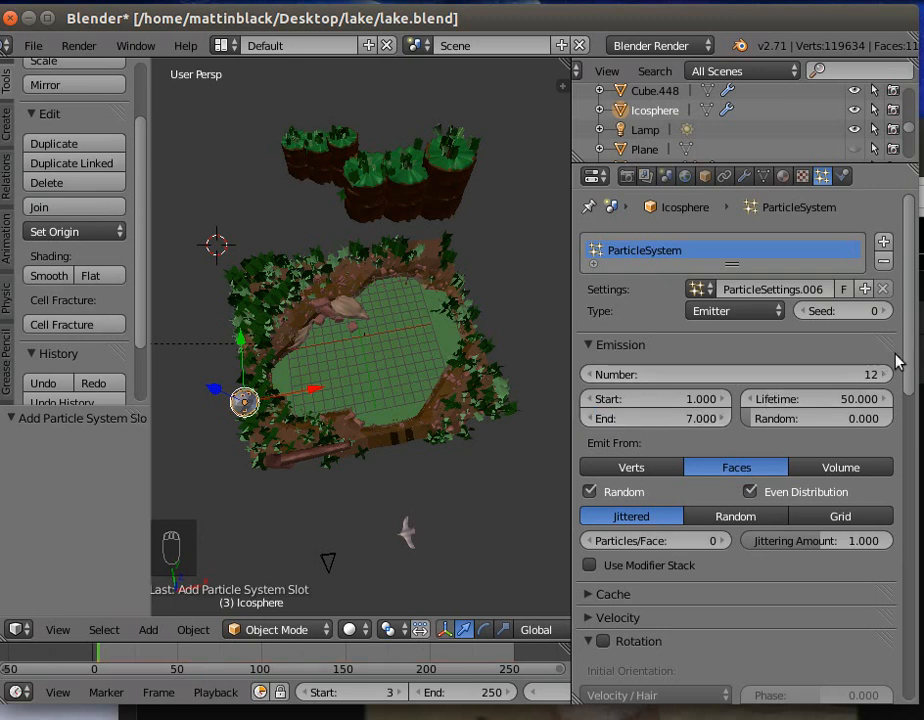
left_click(815, 404)
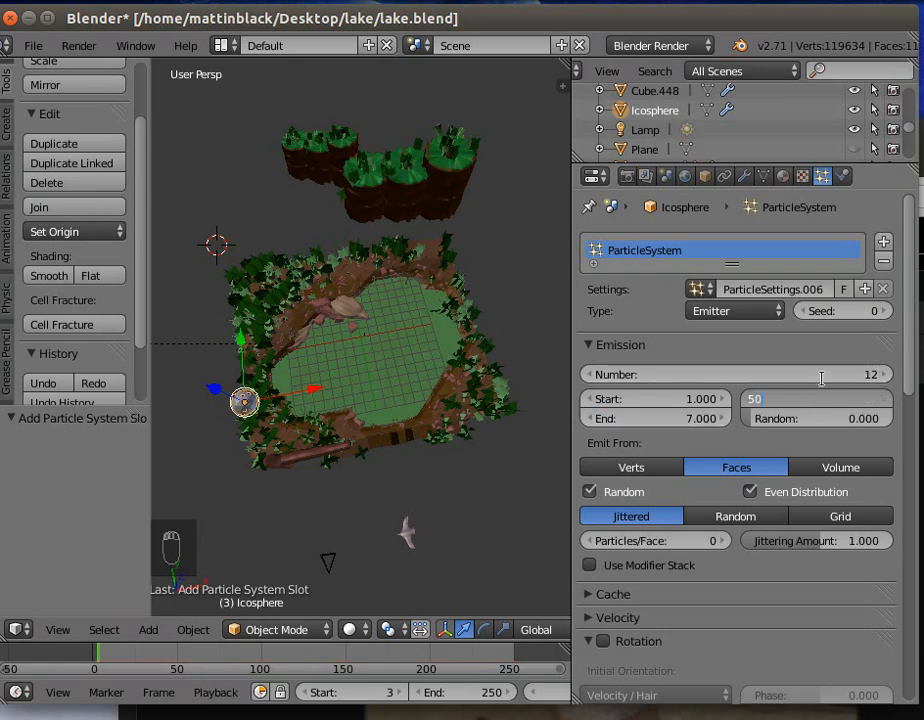
type("0")
key("Return")
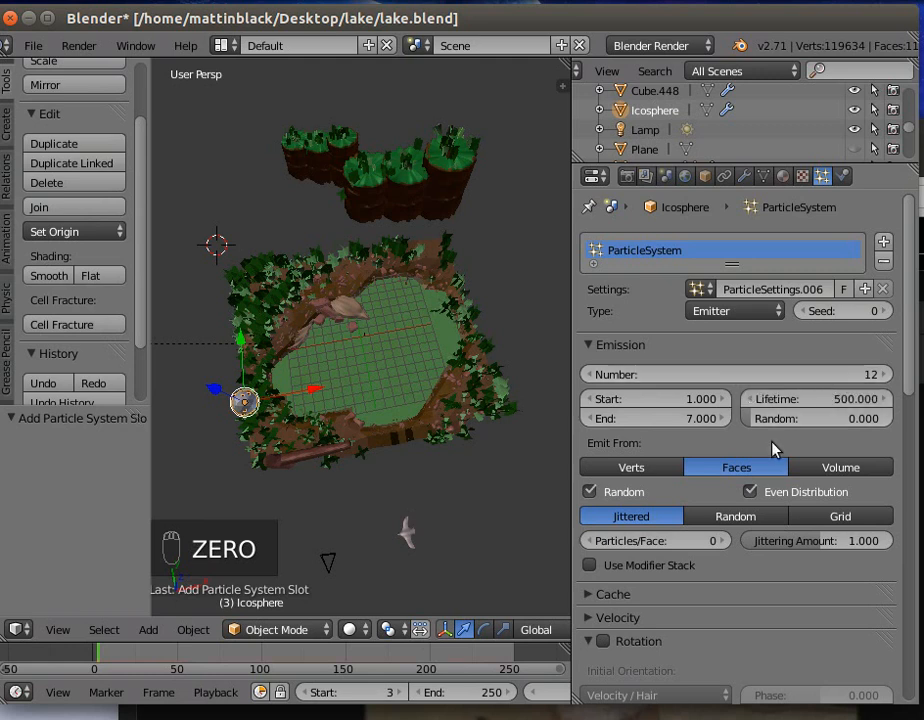
- Emit the particles from the ico sphere's volume with Random distribution
scroll(775, 448, "down", 2)
left_click(841, 389)
left_click(758, 440)
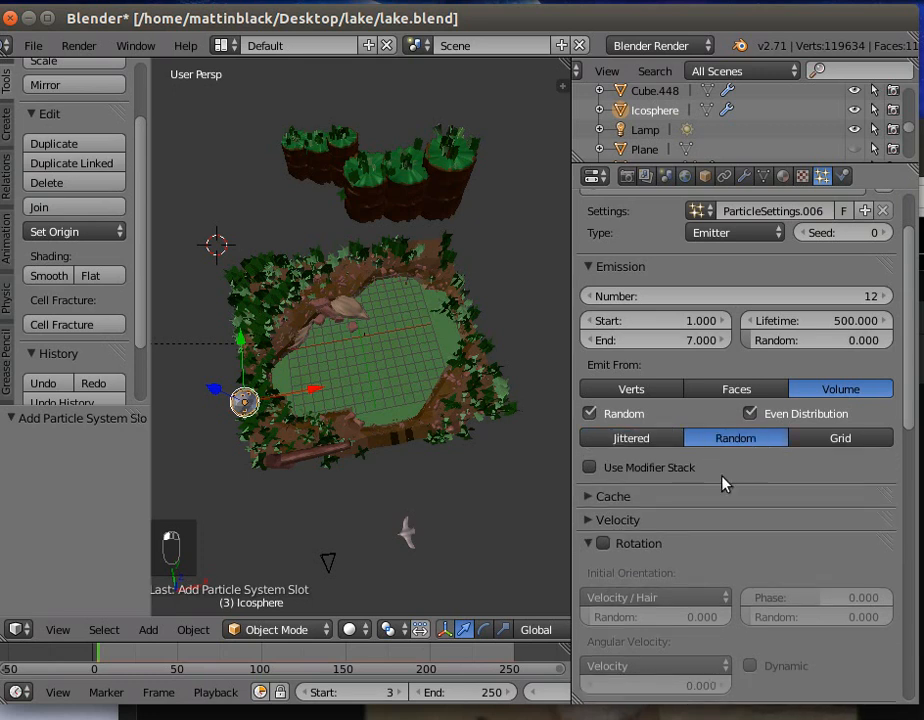
- Change the particle physics type to Boids and bring its flight settings into view
scroll(718, 495, "down", 2)
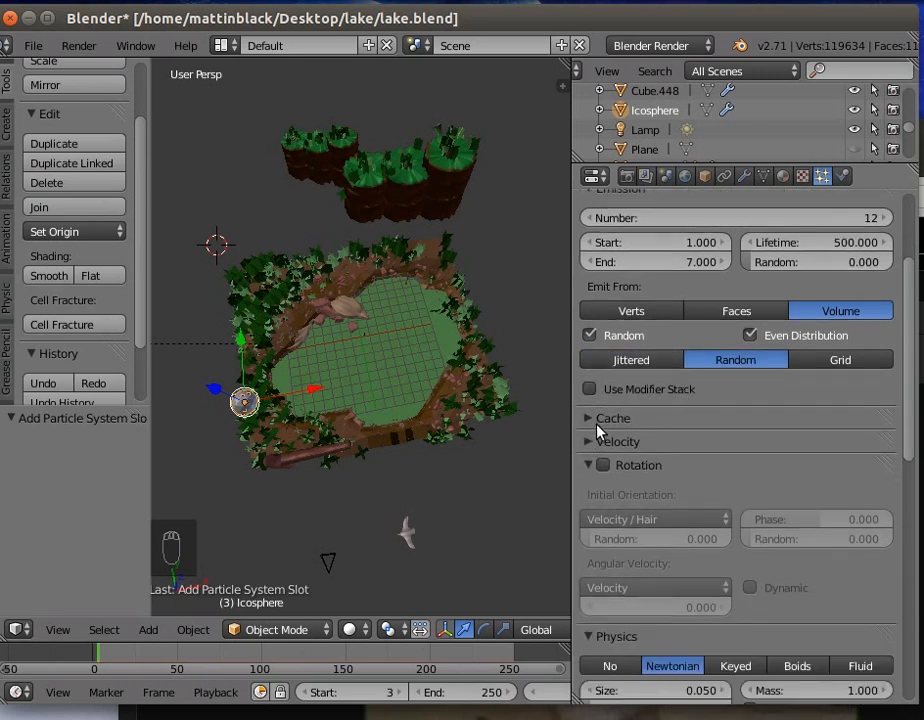
scroll(605, 465, "down", 3)
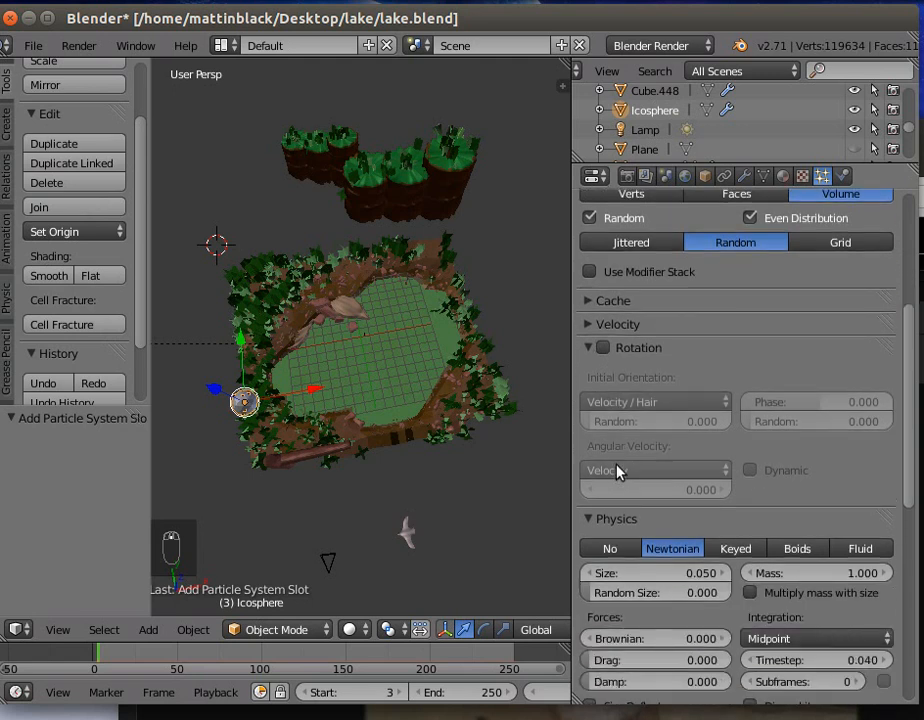
scroll(617, 472, "down", 4)
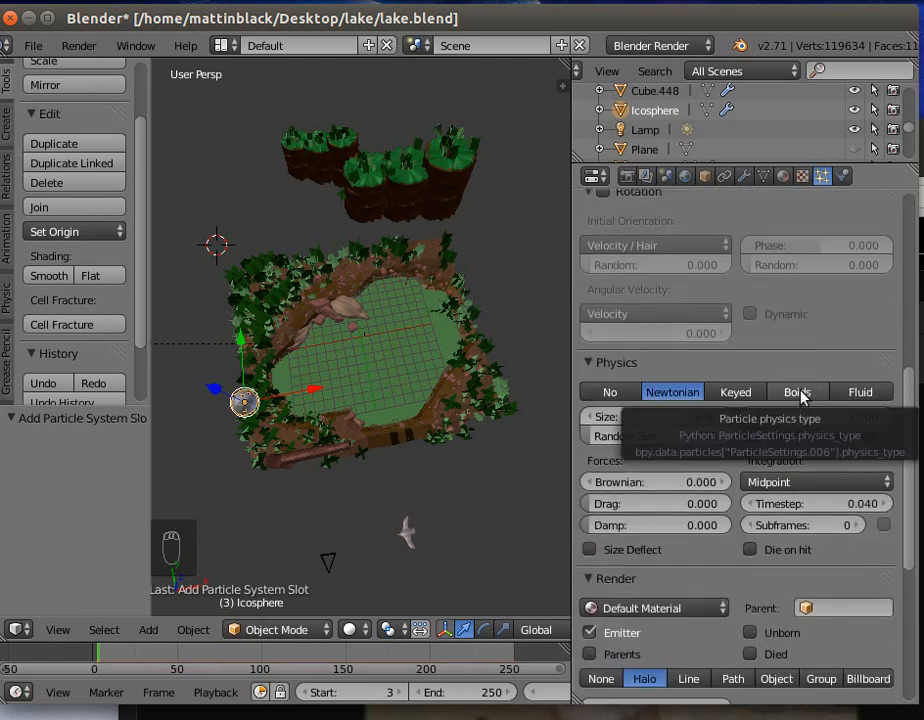
left_click(797, 392)
scroll(800, 396, "down", 5)
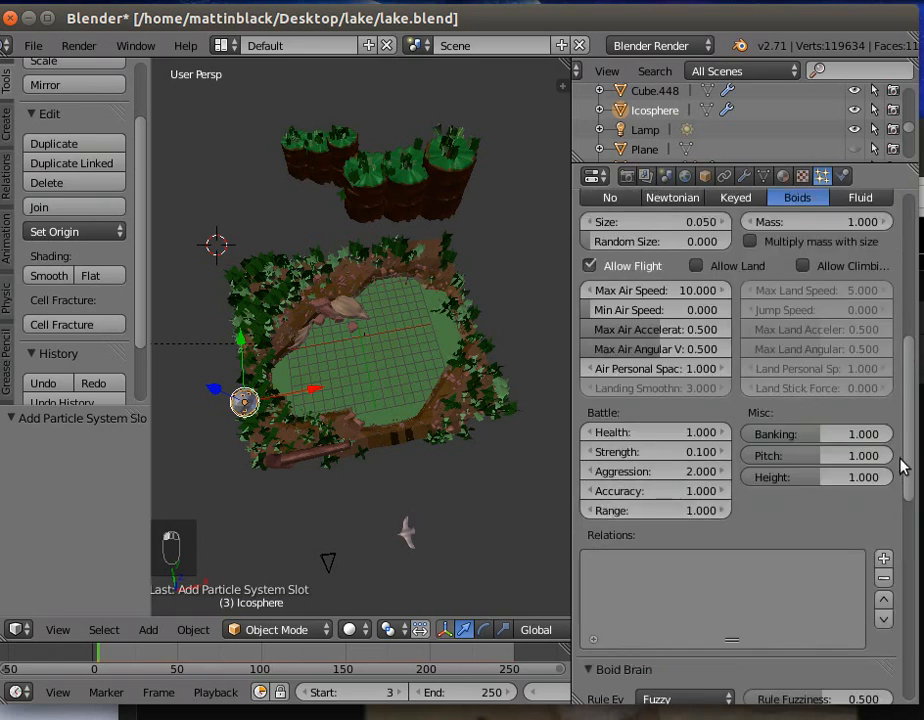
mouse_move(907, 449)
left_mouse_down()
mouse_move(908, 400)
mouse_move(907, 426)
left_mouse_up()
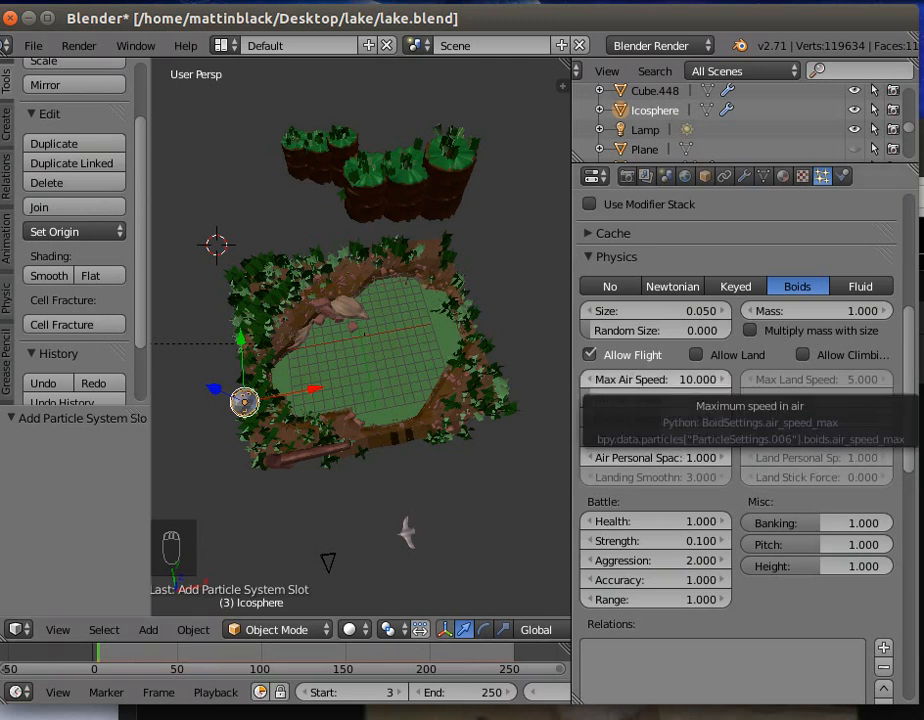
- Try maximum air speeds of 5 and 3.5 for the boids
left_click(640, 379)
type("5")
key("Return")
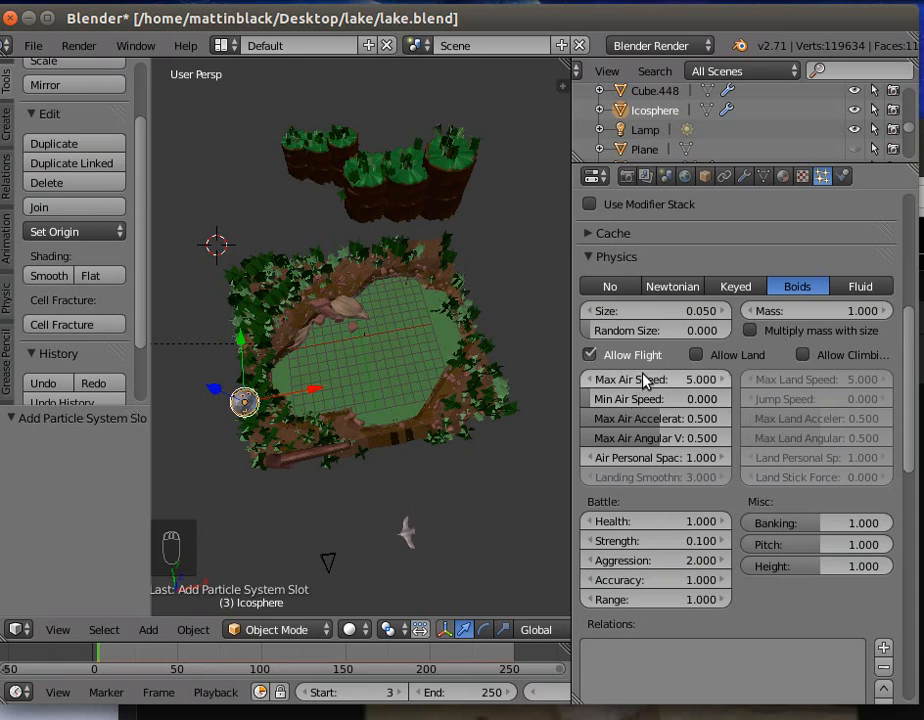
left_click(641, 378)
type("3")
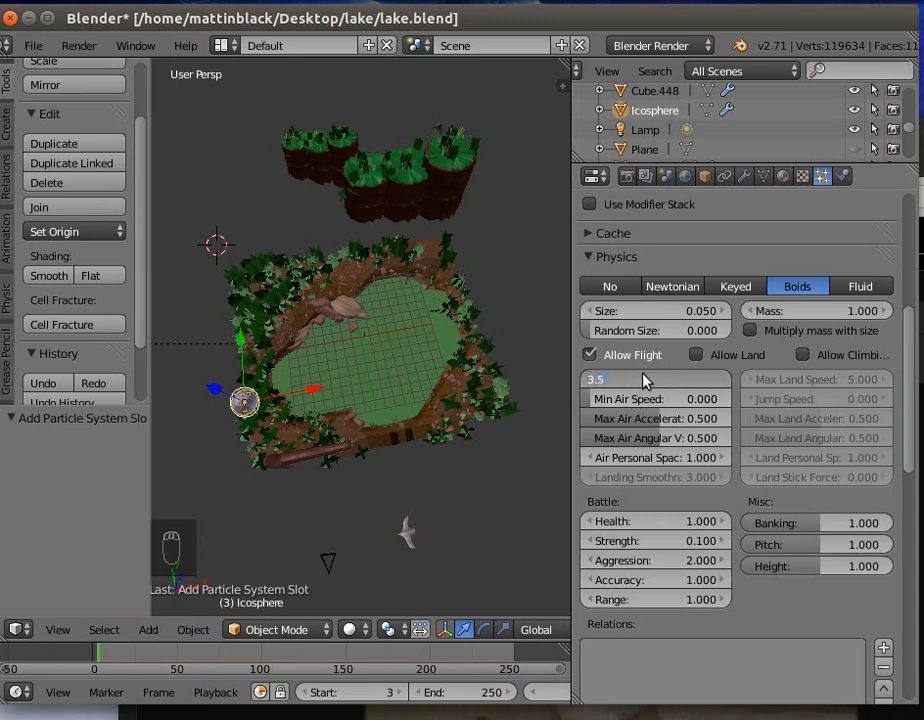
type(".5")
key("Return")
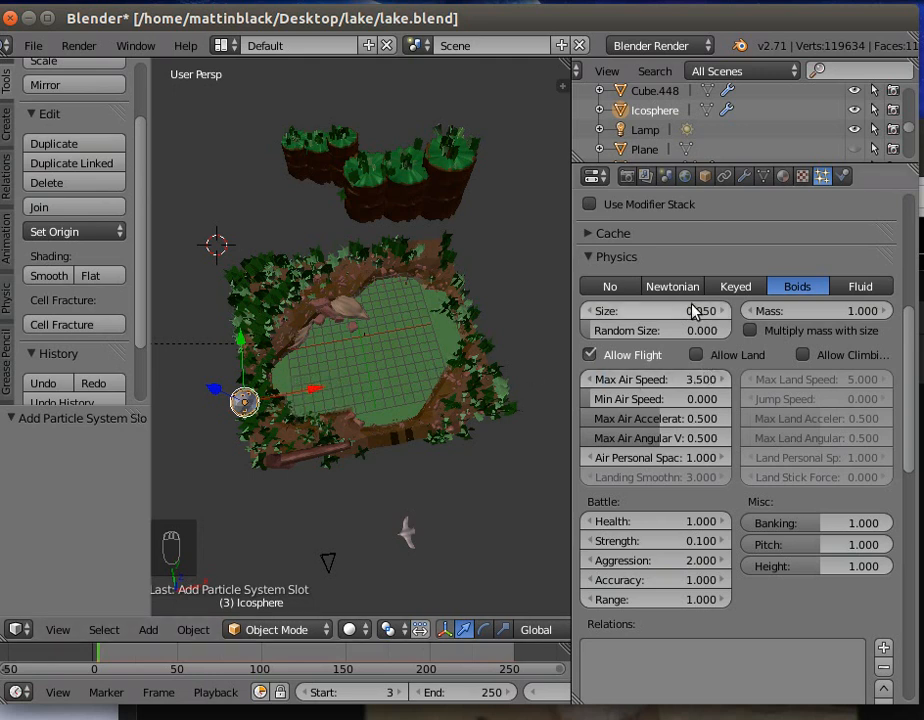
- Set the boids' maximum air speed to 4 and maximum air acceleration to 0.25
left_click(668, 381)
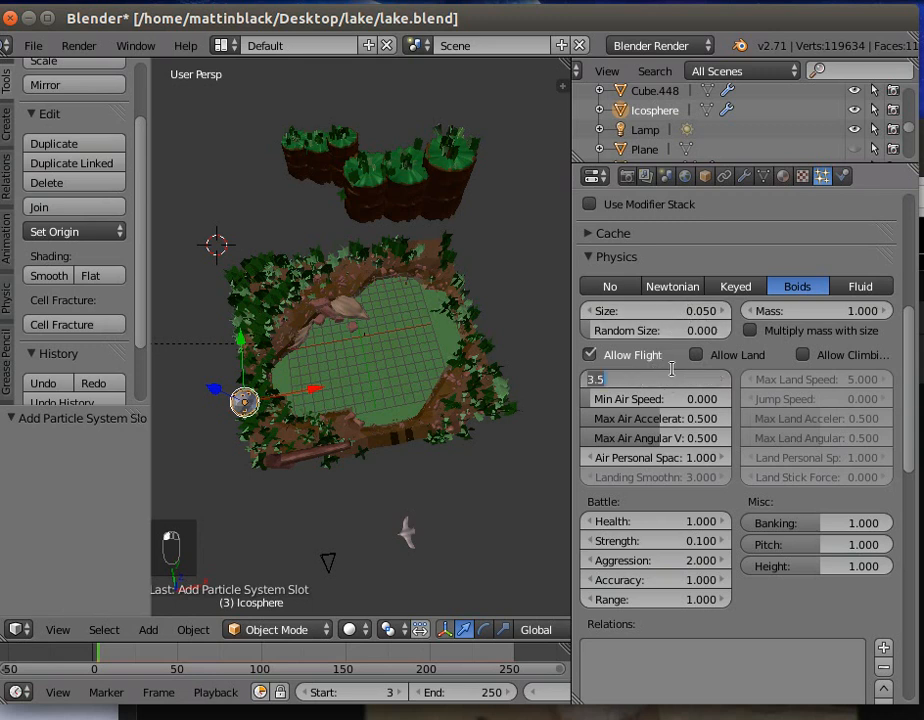
type("4")
key("Return")
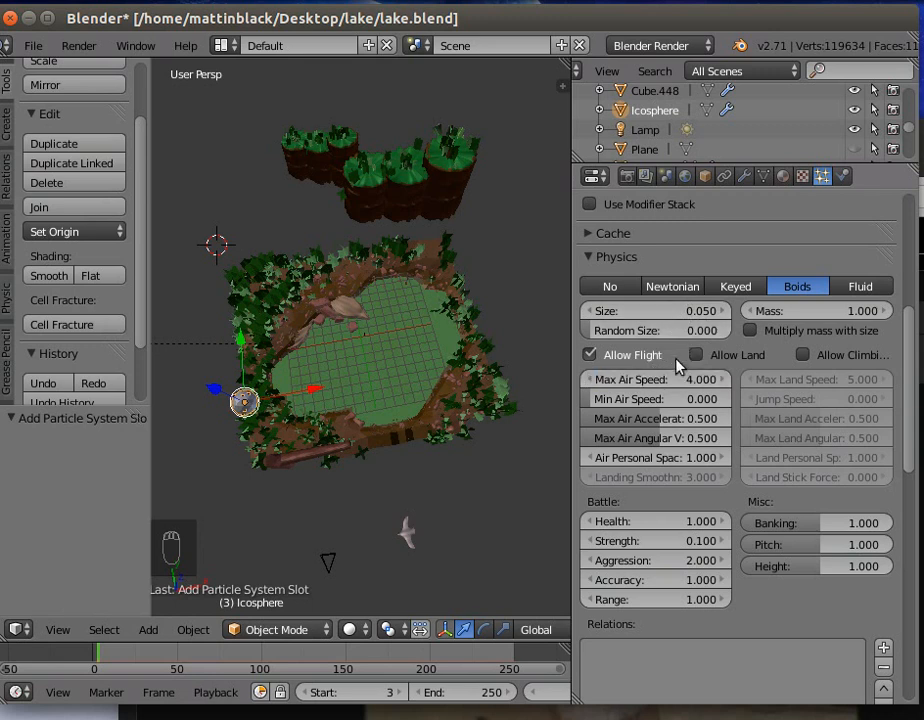
left_click(670, 418)
type("0.25")
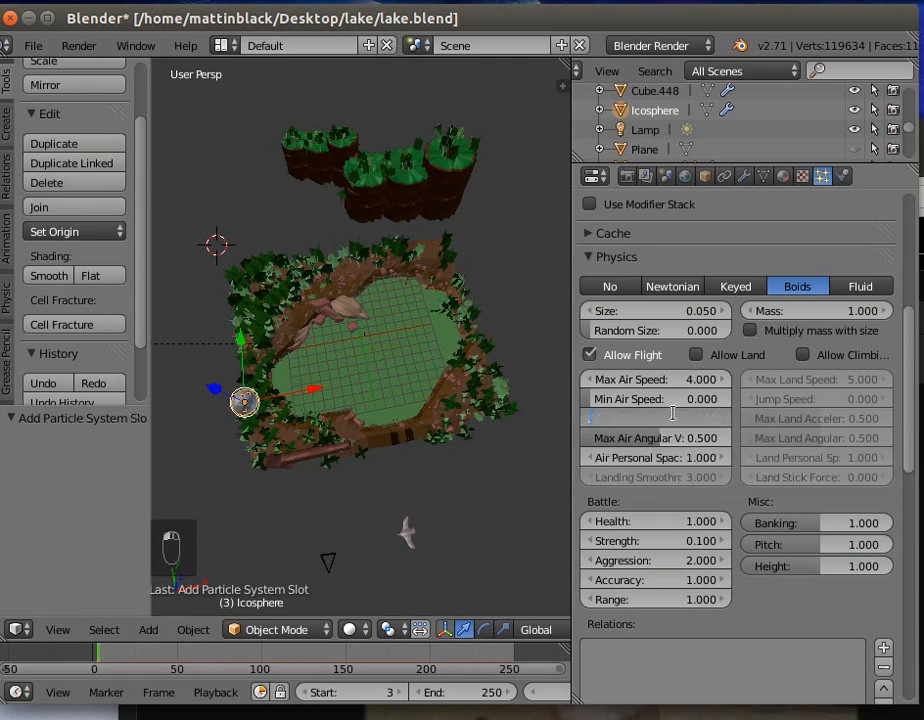
key("Return")
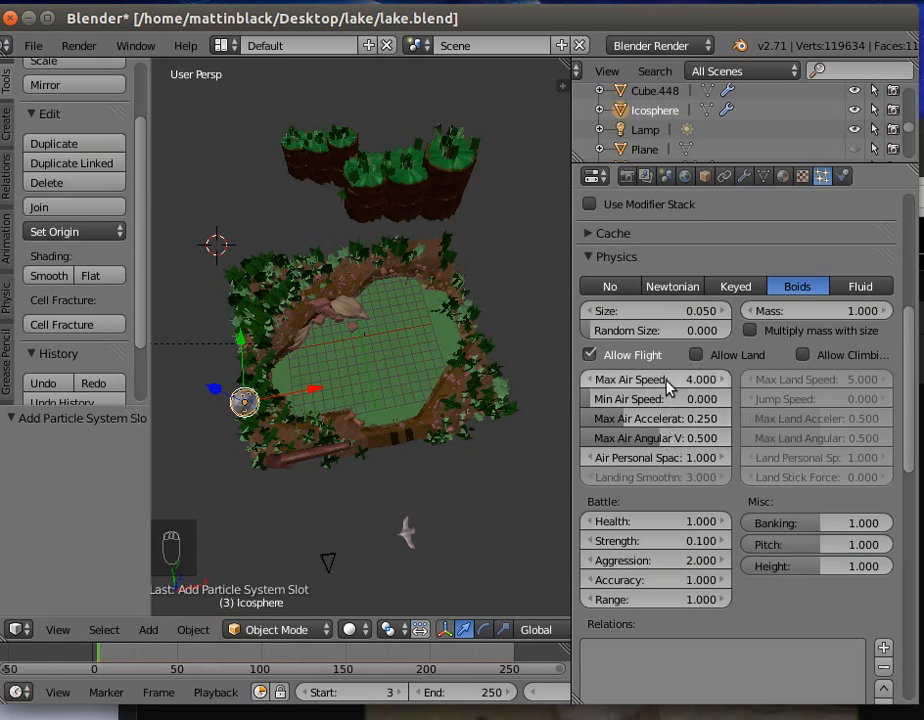
- Set the boids' minimum air speed to 1 and air personal space to 3
left_click(672, 399)
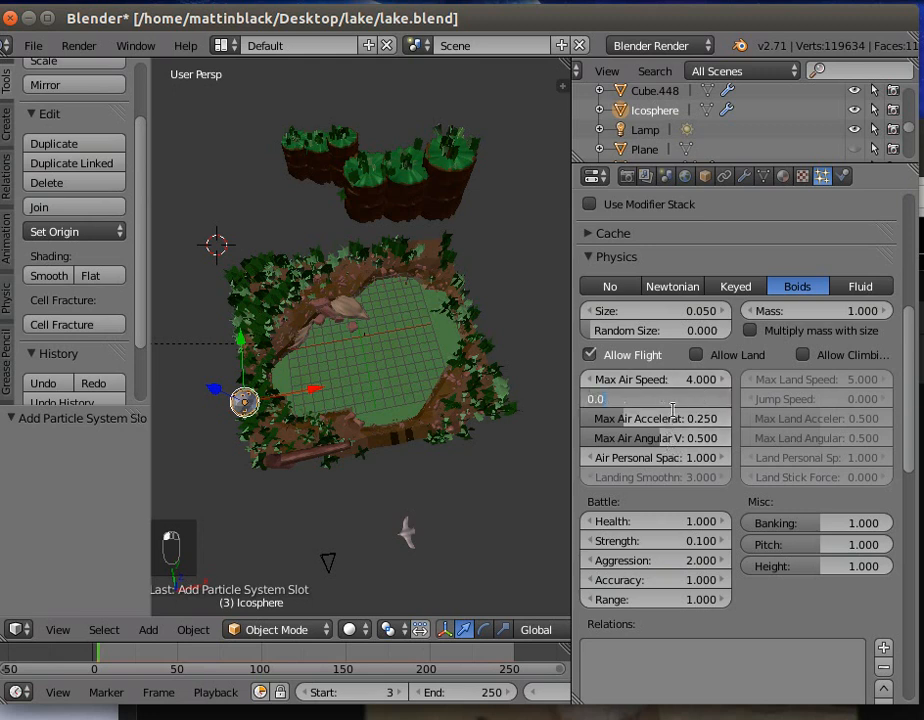
type("1")
key("Return")
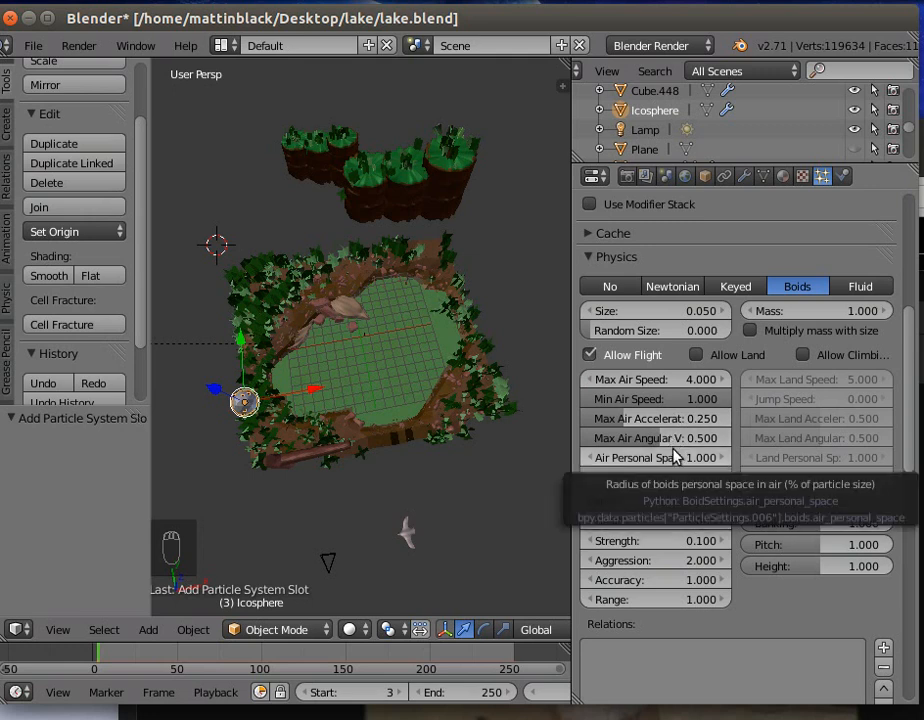
left_click(673, 458)
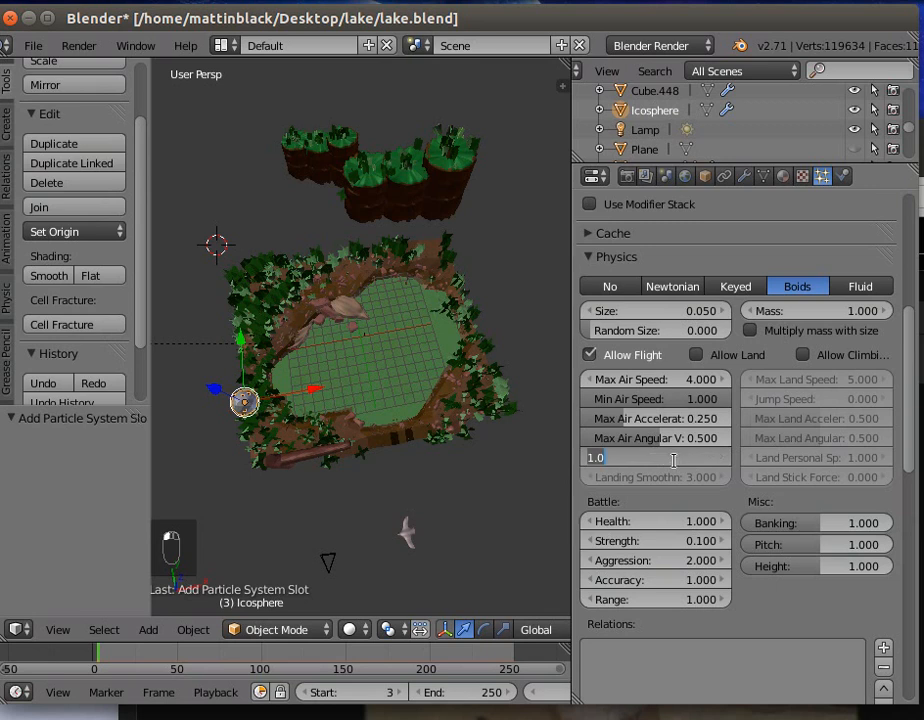
type("3")
key("Return")
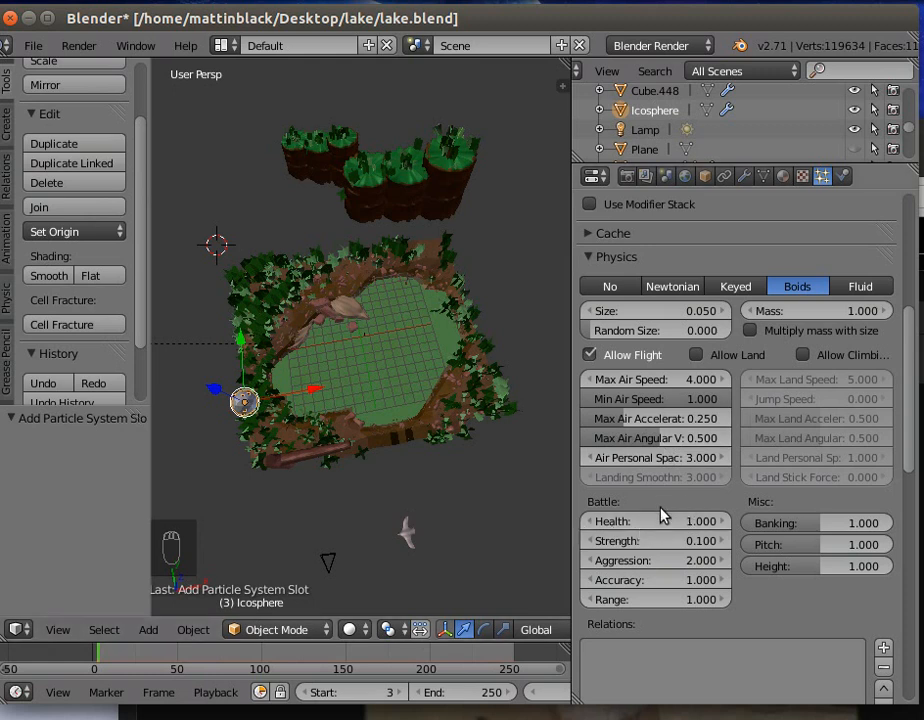
- Multiply the boids' mass with size and set mass to 1.51, size to 0.3 and random size to 0.521
scroll(665, 500, "down", 1)
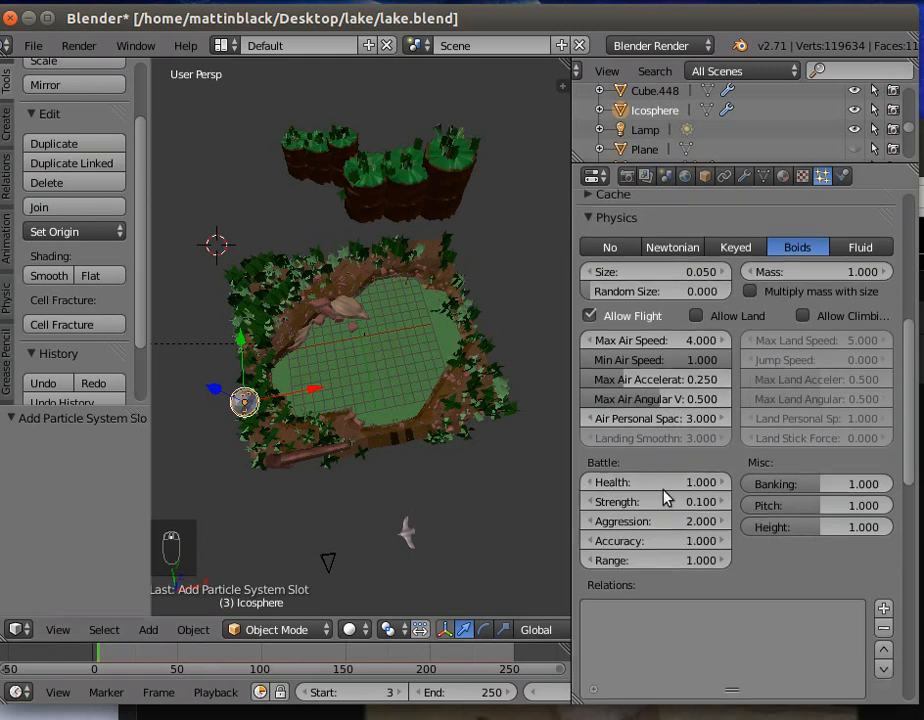
scroll(665, 500, "down", 1)
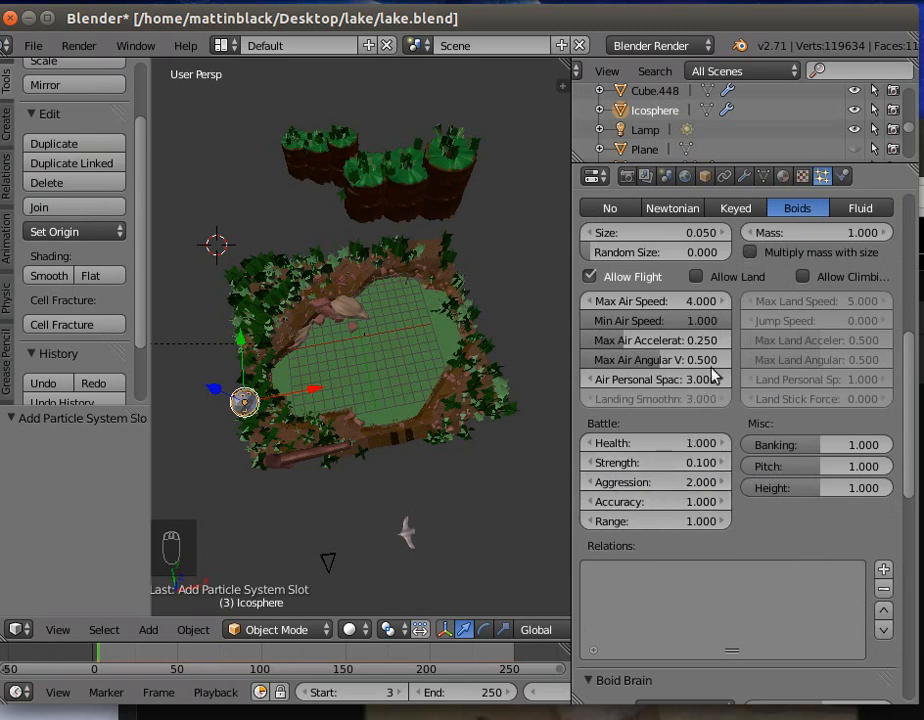
left_click(752, 254)
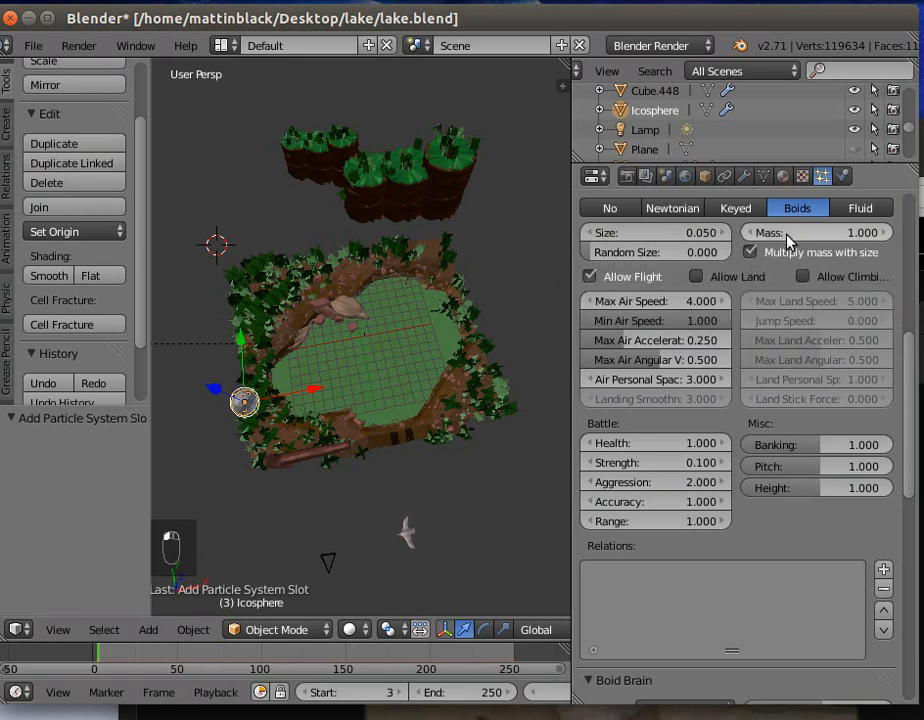
left_click_drag(815, 232, 852, 232)
left_click_drag(592, 250, 672, 232)
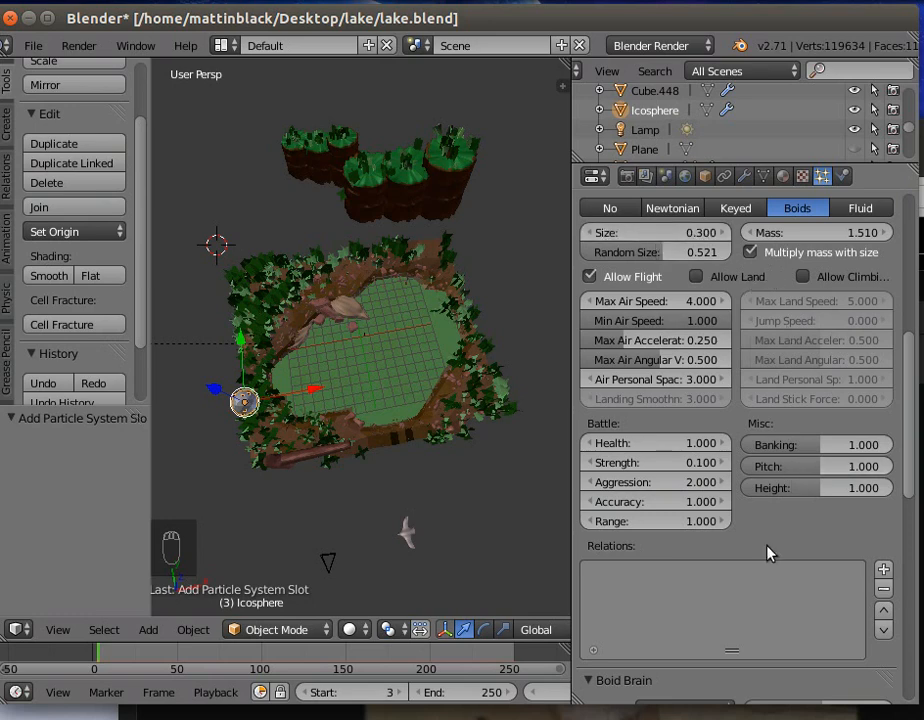
- Add a Follow Leader rule to the boid brain
scroll(769, 551, "down", 2)
scroll(765, 560, "down", 6)
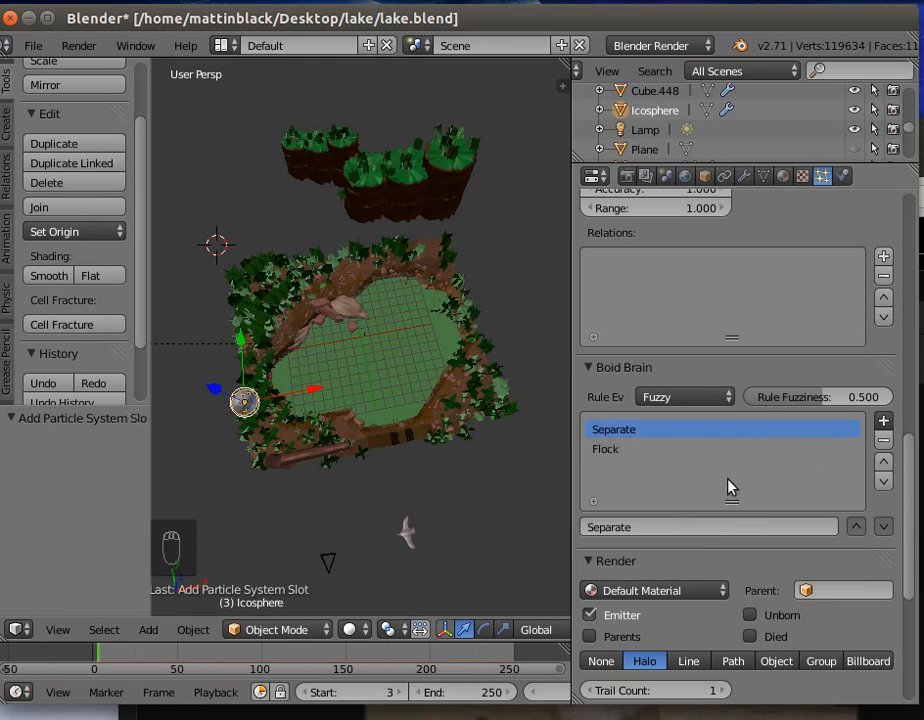
left_click(716, 397)
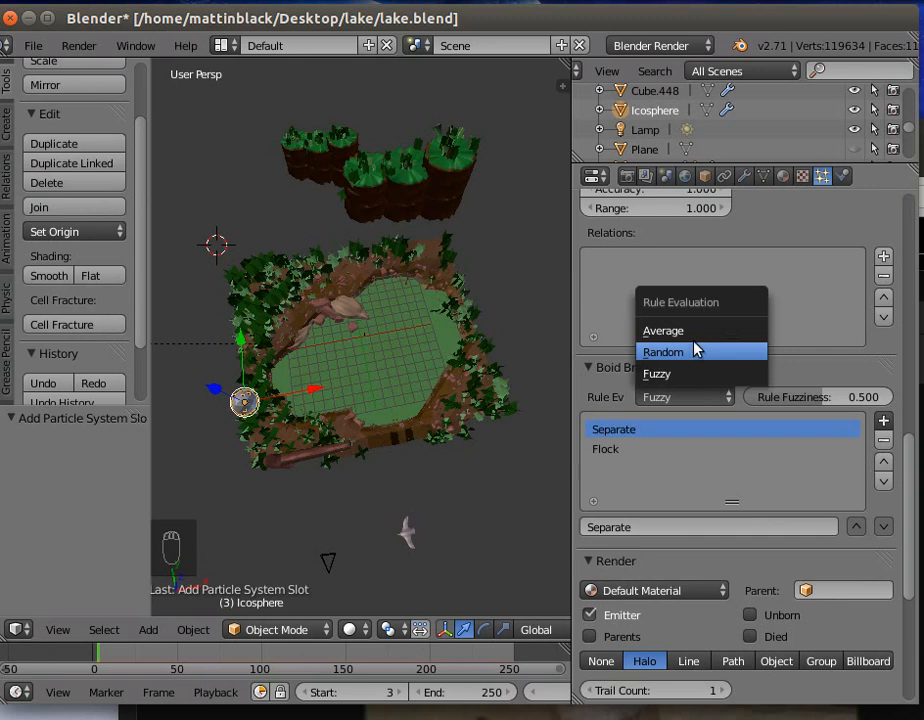
left_click(883, 425)
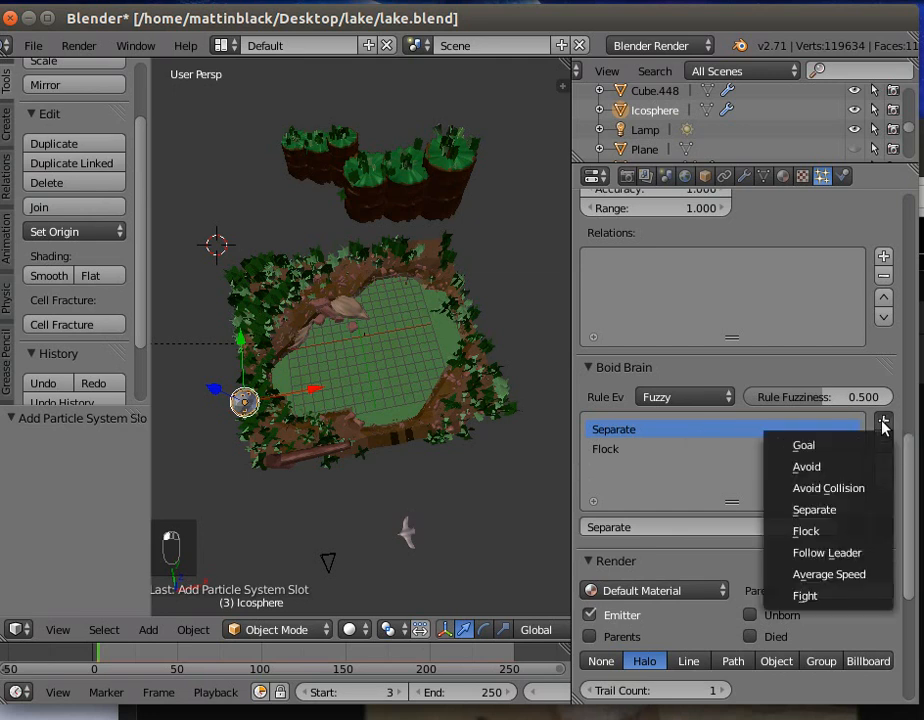
left_click(826, 555)
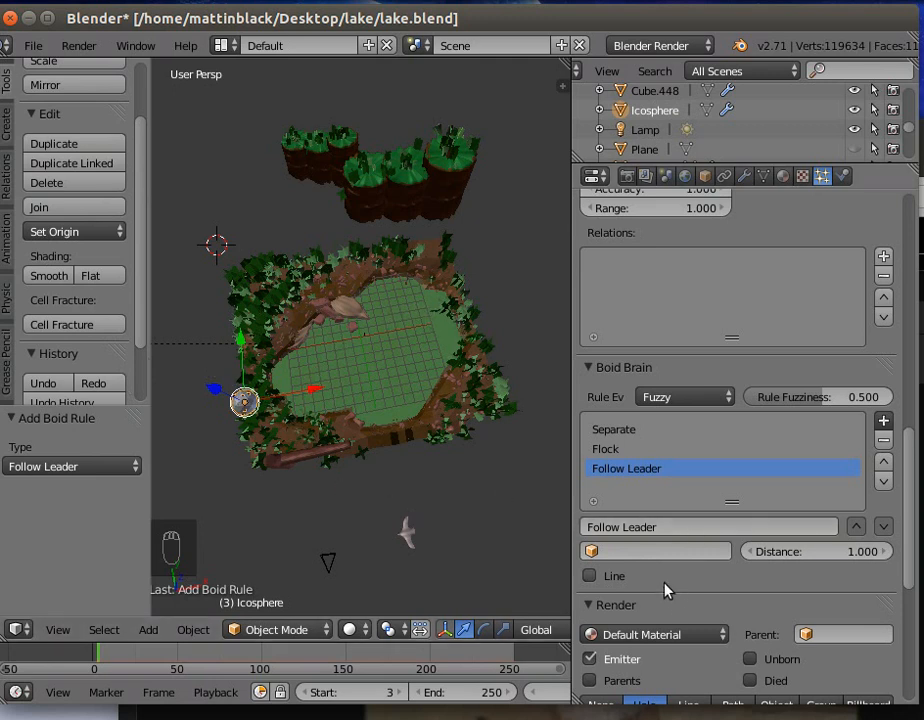
- Set the ico sphere's boid particles to render as an object
scroll(666, 590, "down", 2)
scroll(662, 585, "down", 1)
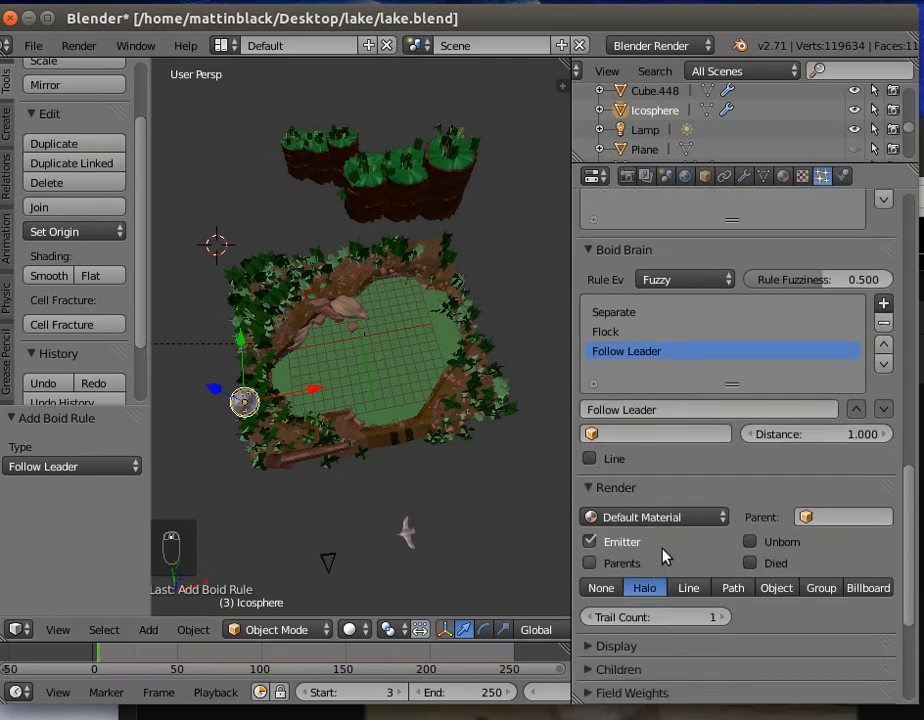
scroll(697, 516, "down", 1)
scroll(697, 518, "down", 2)
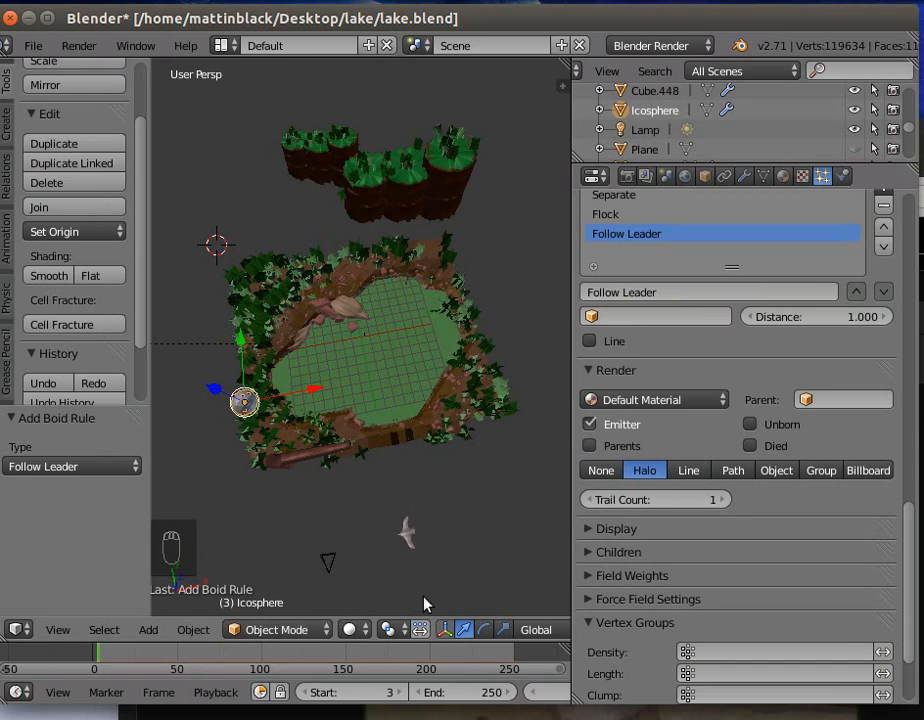
left_click(773, 472)
left_click(740, 495)
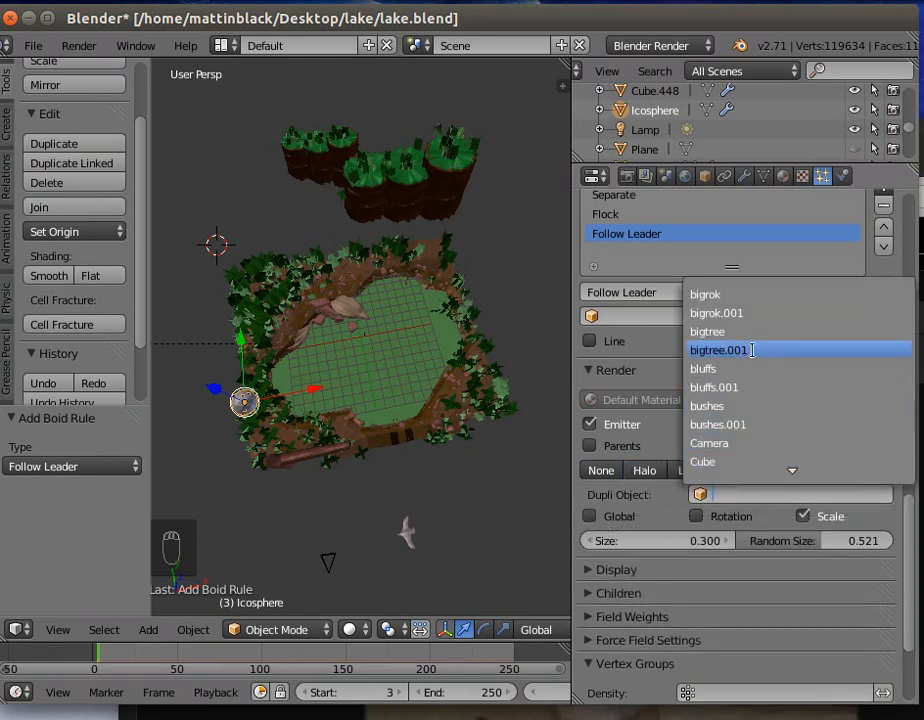
scroll(751, 350, "up", 3)
scroll(754, 377, "down", 9)
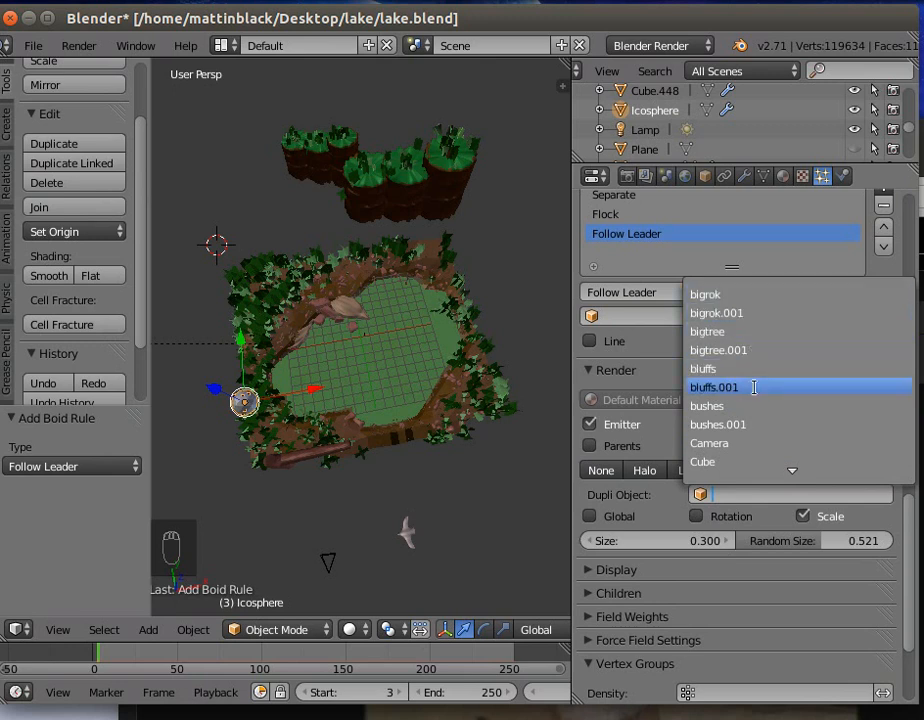
scroll(754, 405, "down", 16)
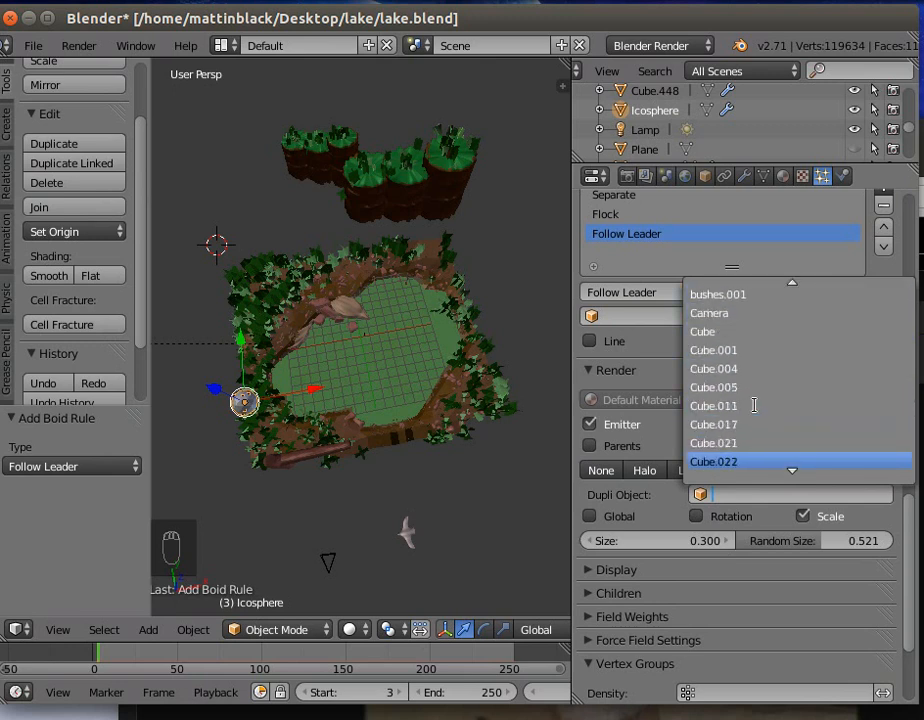
scroll(754, 405, "down", 20)
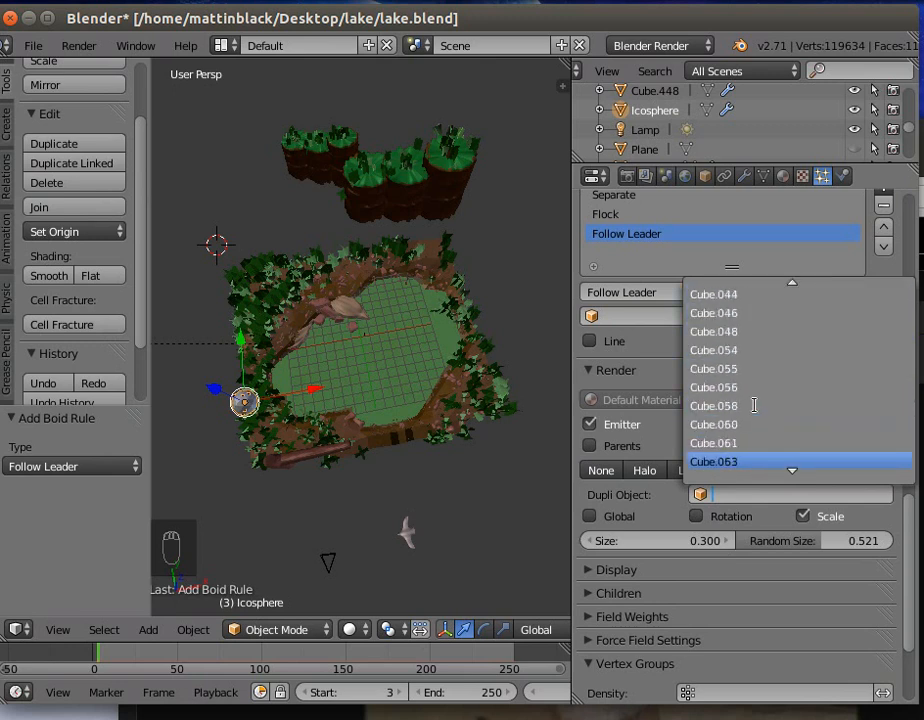
scroll(754, 405, "down", 5)
scroll(754, 405, "down", 14)
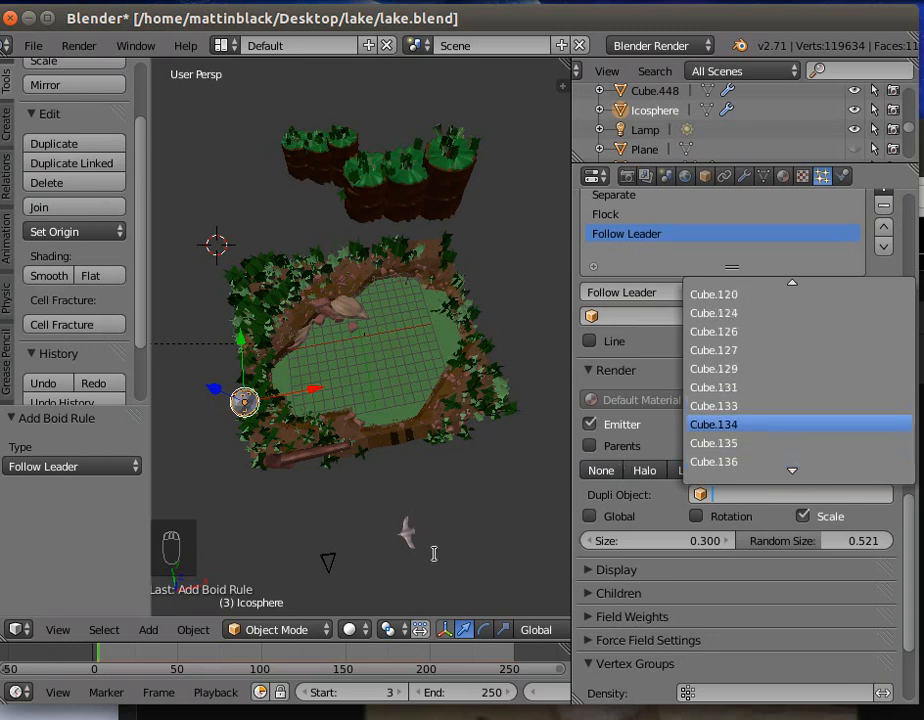
left_click(410, 530)
- Check the name of the bird model and assign lpbird as the dupli object of the ico sphere's particles
right_click(406, 533)
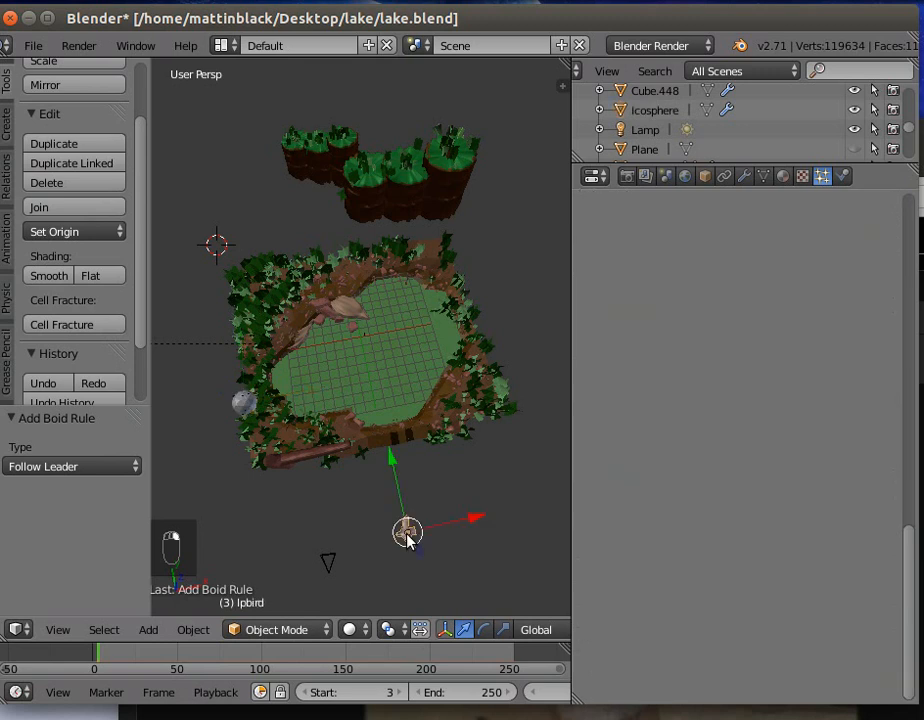
right_click(241, 403)
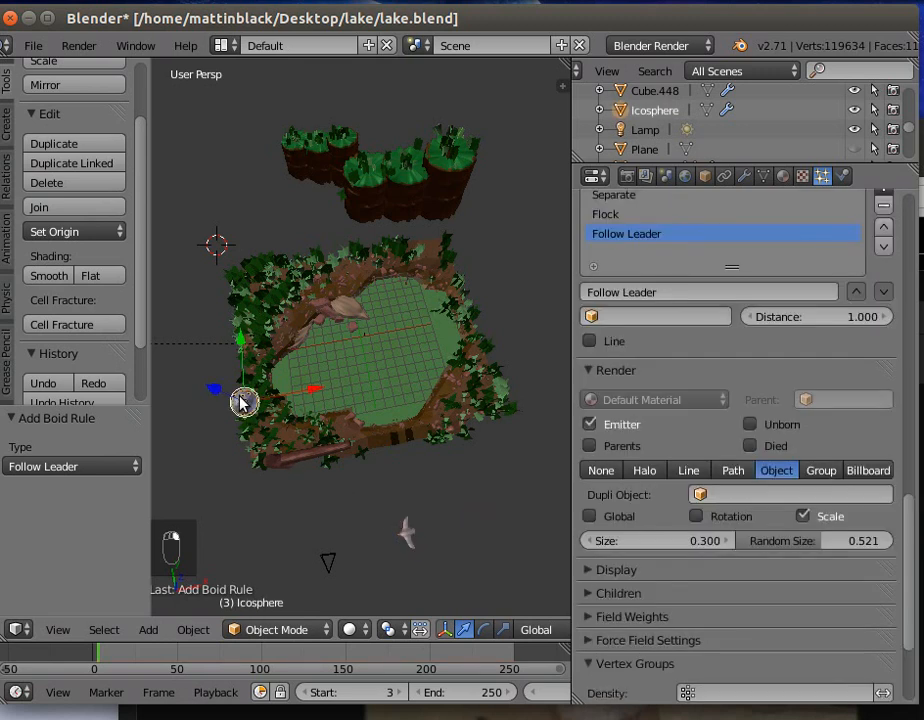
left_click(781, 500)
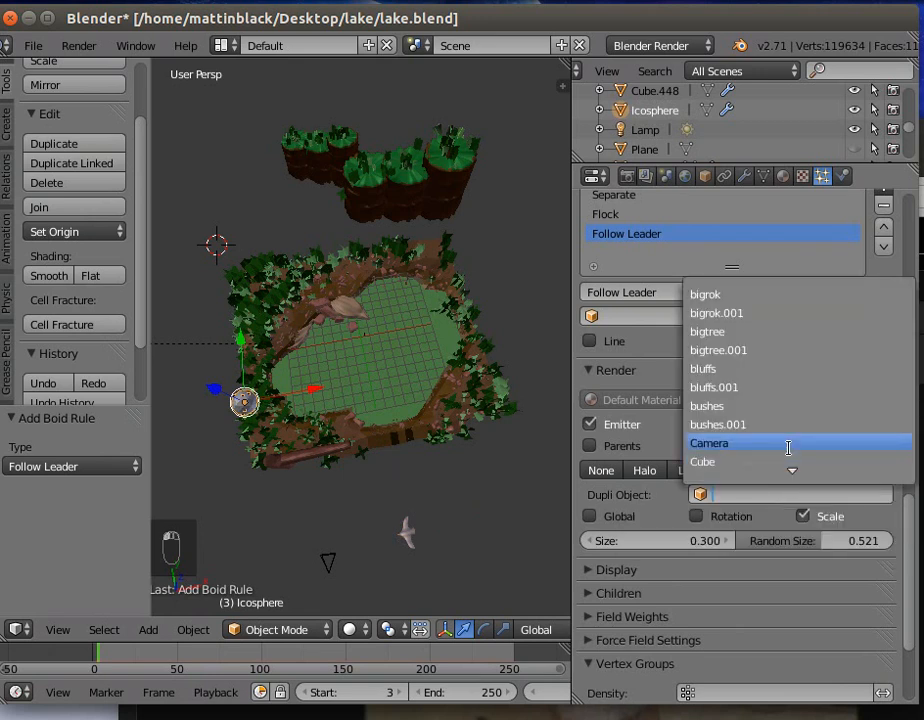
type("l")
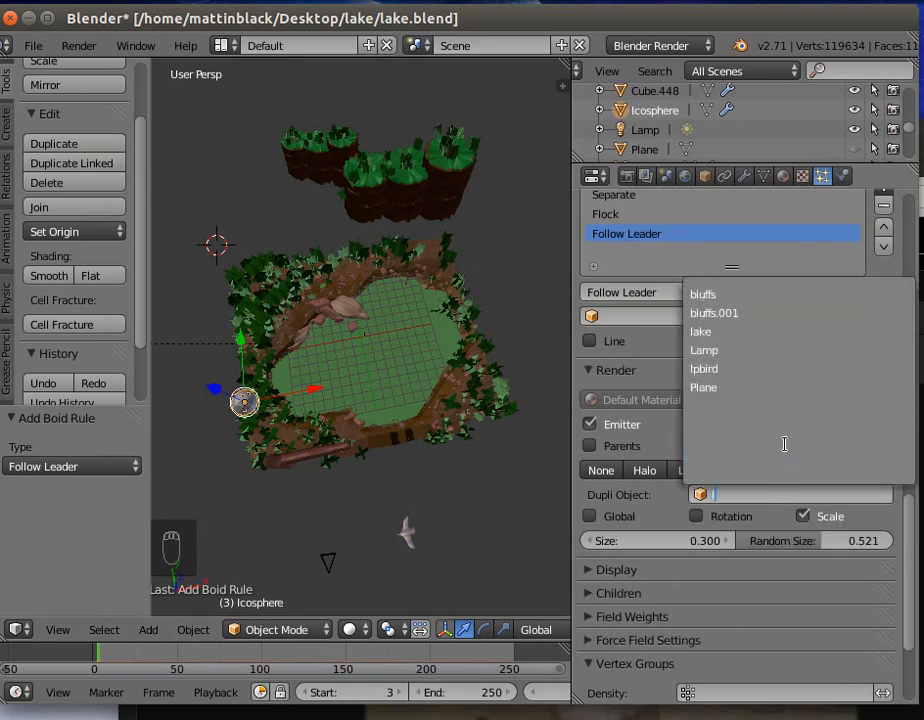
left_click(724, 370)
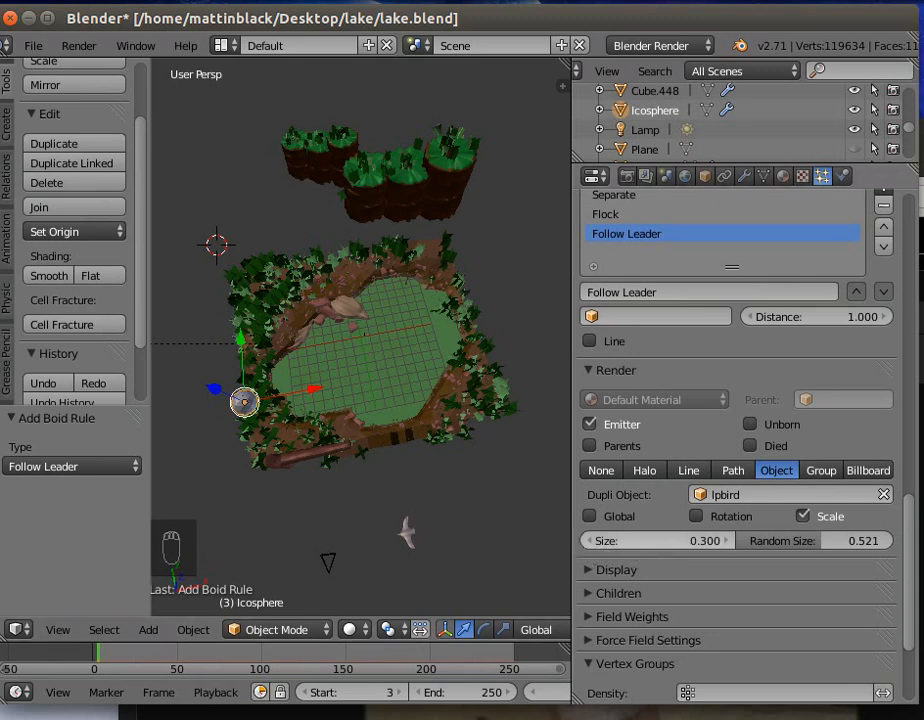
- Set the rendered bird particles' size to 1.420 and random size to 0.759
left_click_drag(655, 540, 700, 540)
left_click_drag(820, 548, 841, 542)
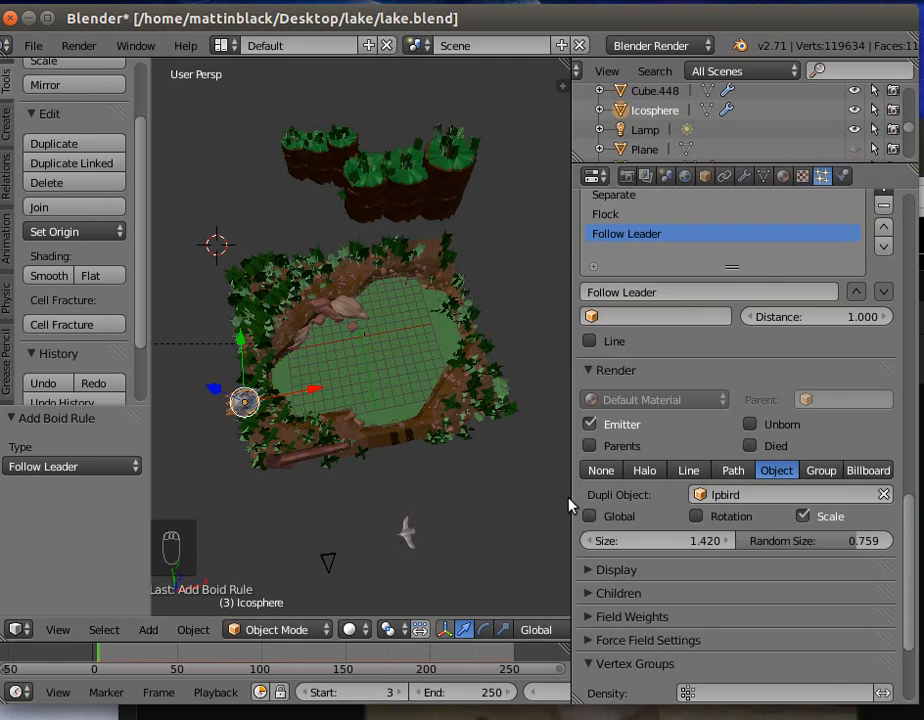
- Enlarge the 3D view, play the animation to examine the bird particles, and return to the start frame
left_click_drag(573, 497, 690, 497)
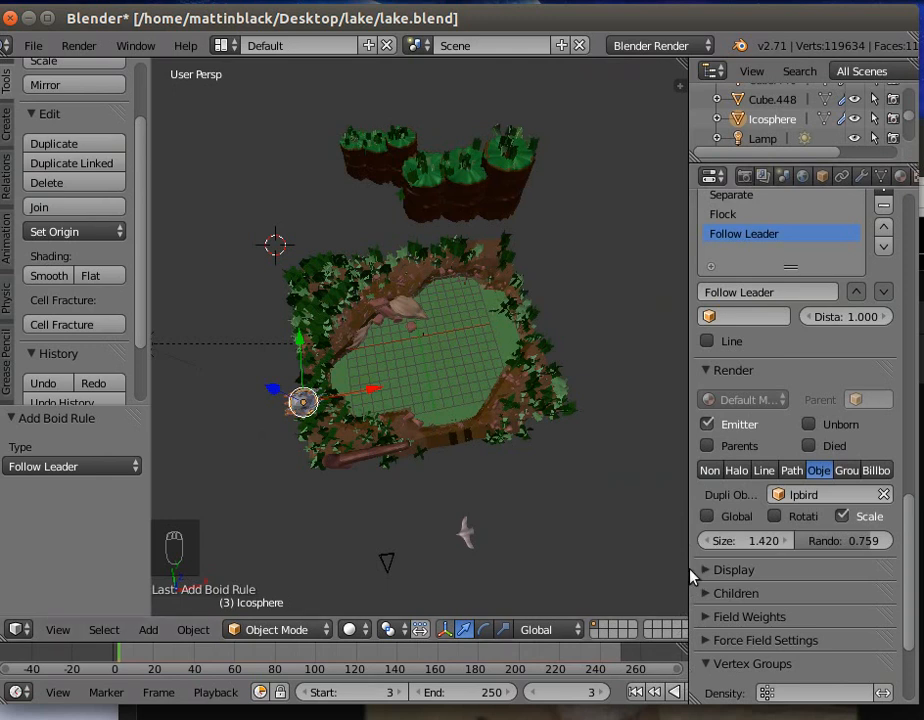
left_click_drag(689, 570, 753, 568)
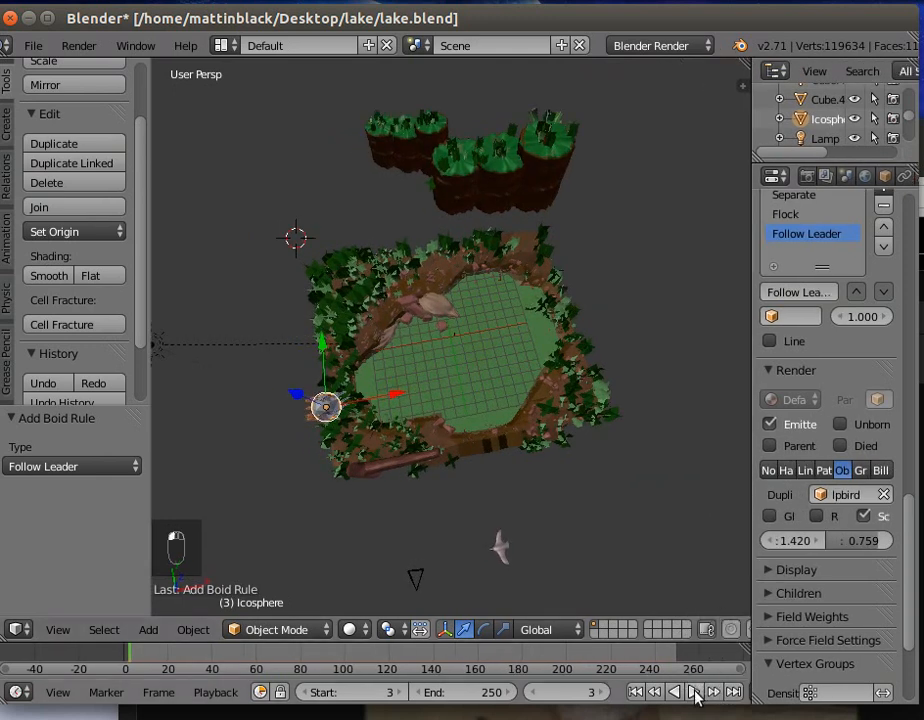
left_click(694, 691)
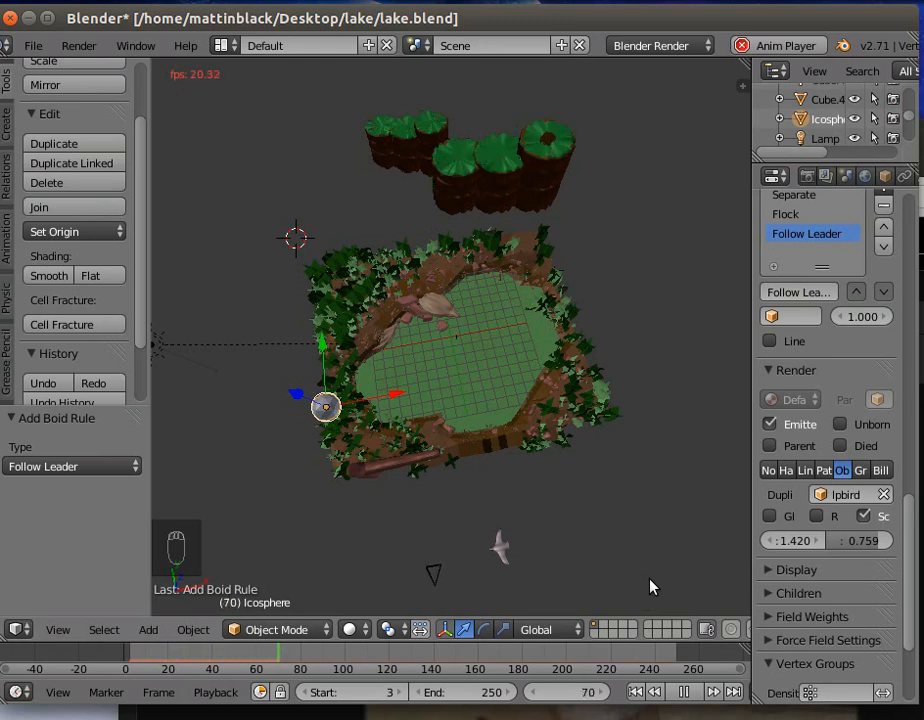
middle_click_drag(394, 522, 367, 474)
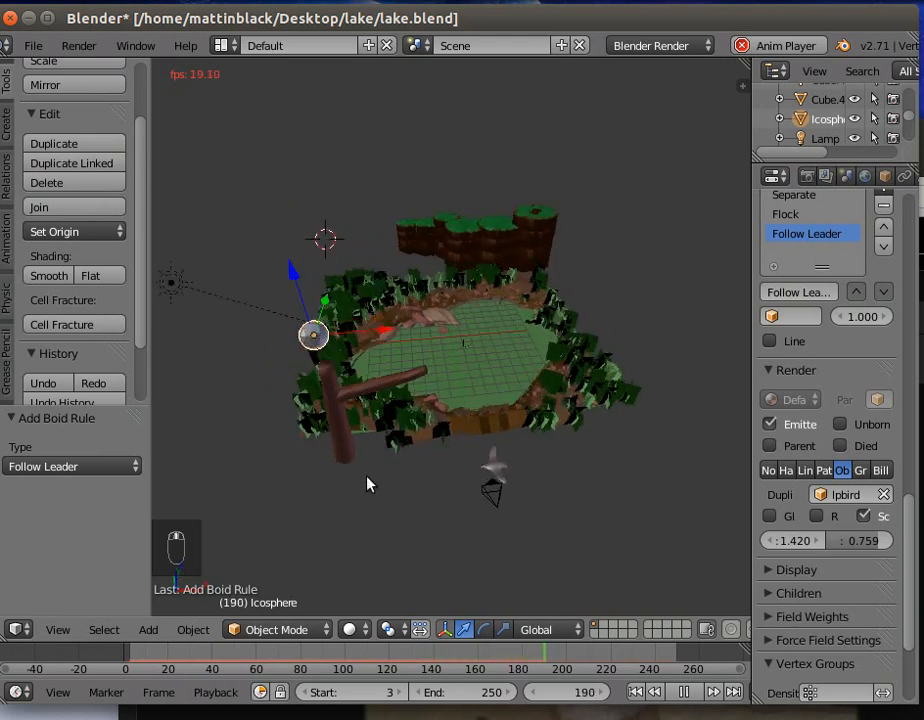
left_click(683, 694)
left_click(638, 692)
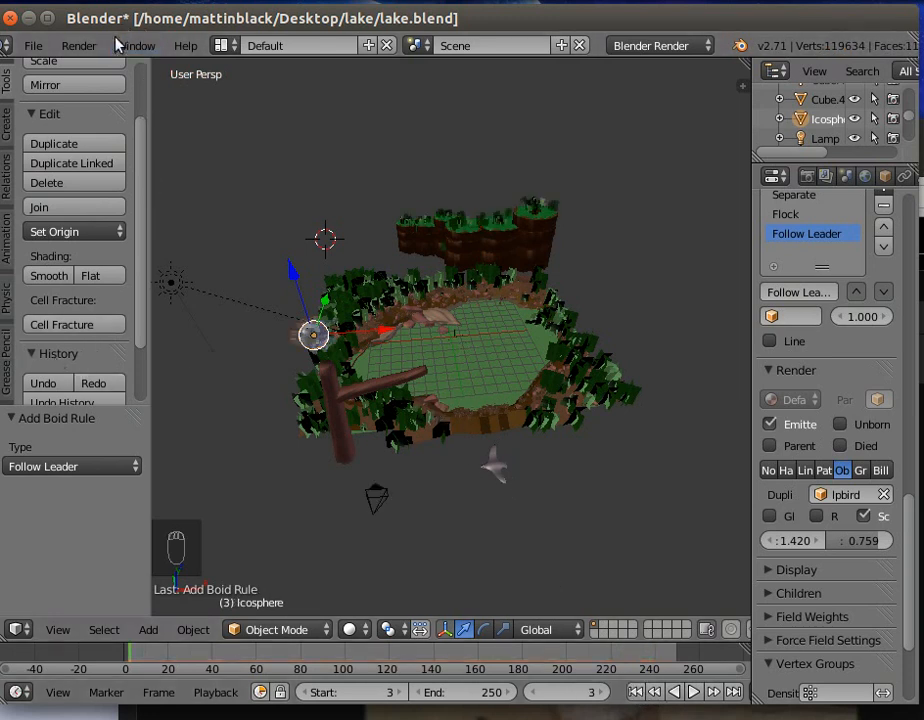
- Snap the 3D cursor to the center of the scene
left_click(149, 630)
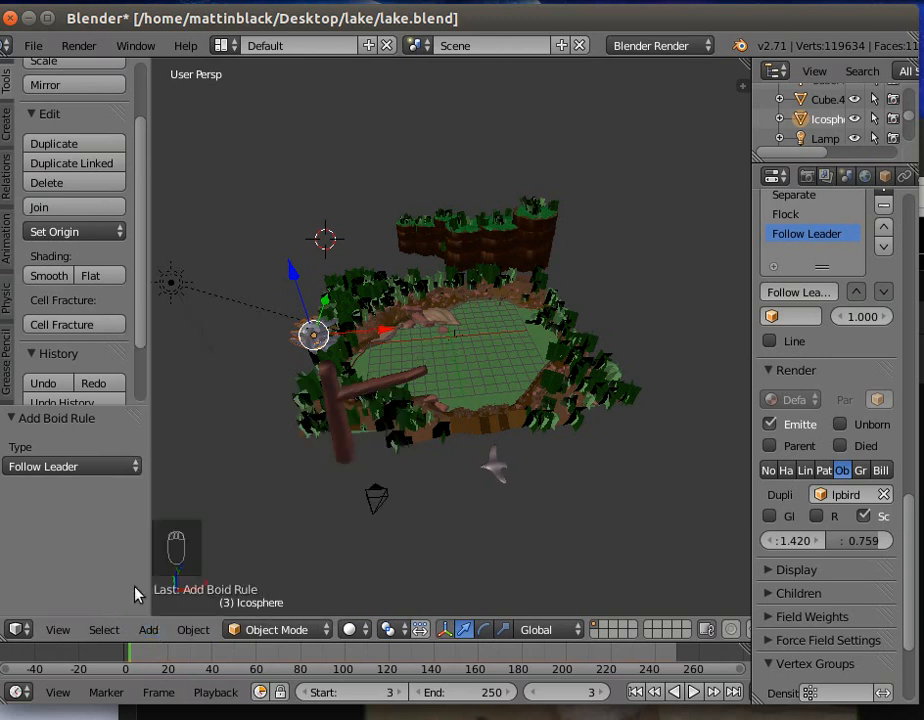
left_click(193, 630)
mouse_move(310, 465)
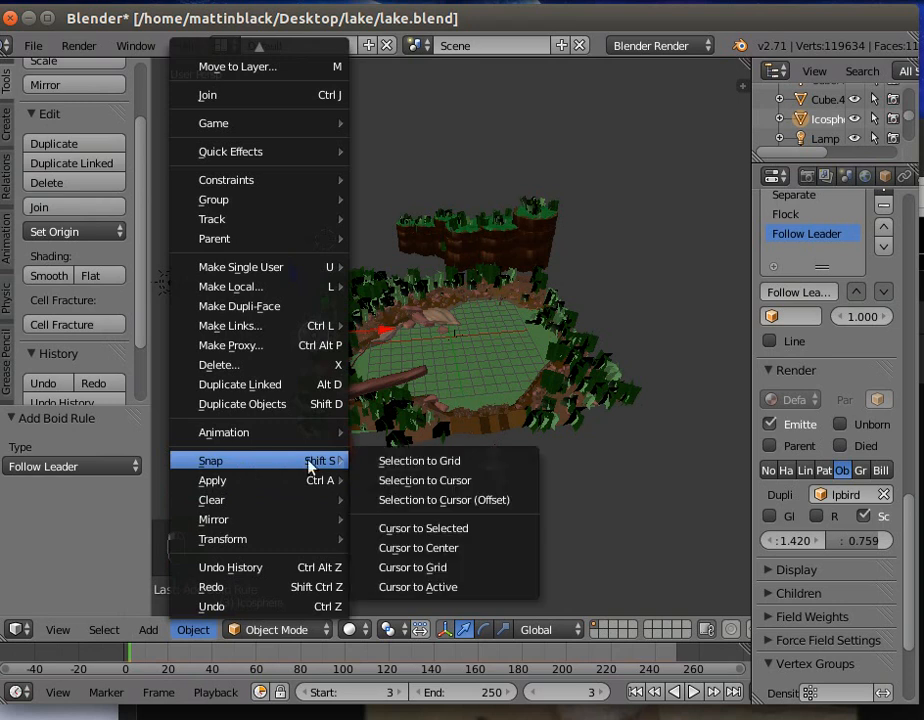
left_click(432, 548)
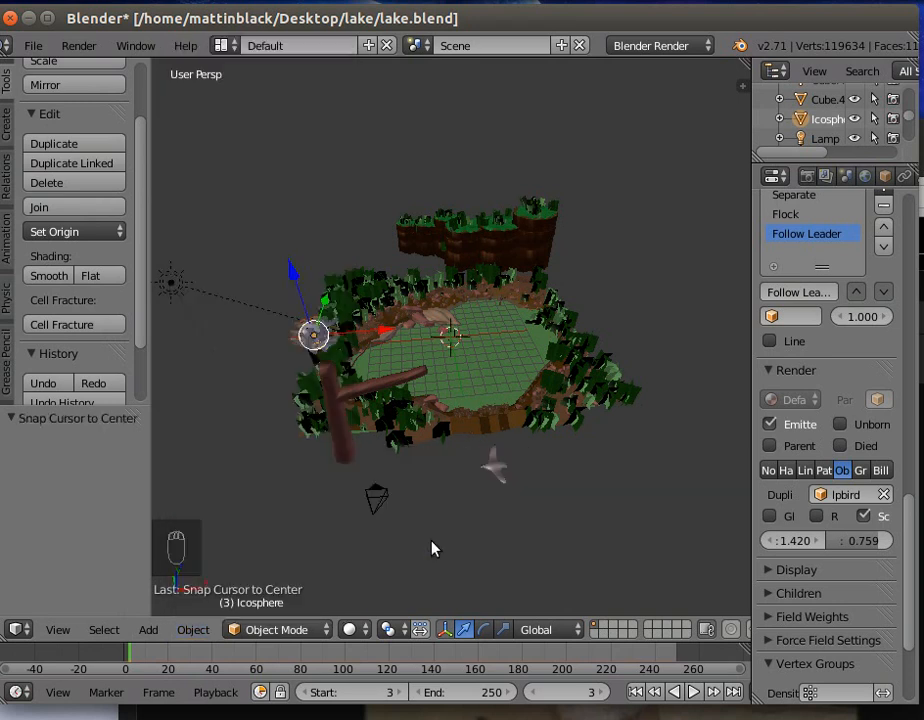
- Add an Arrows empty at the 3D cursor and raise it along Z to about 6.06 above the lake
left_click(149, 630)
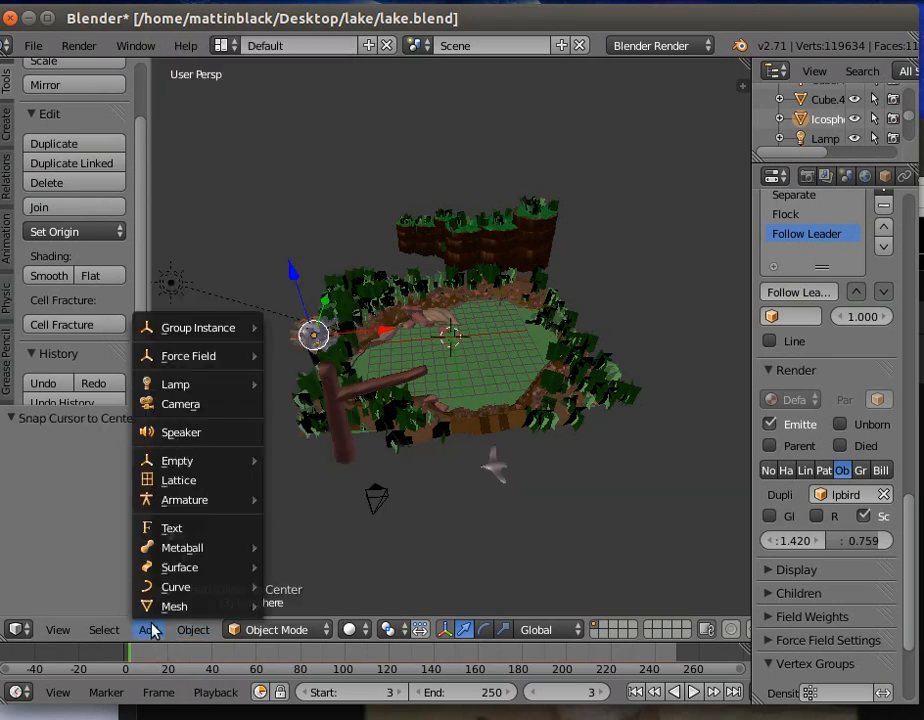
mouse_move(229, 468)
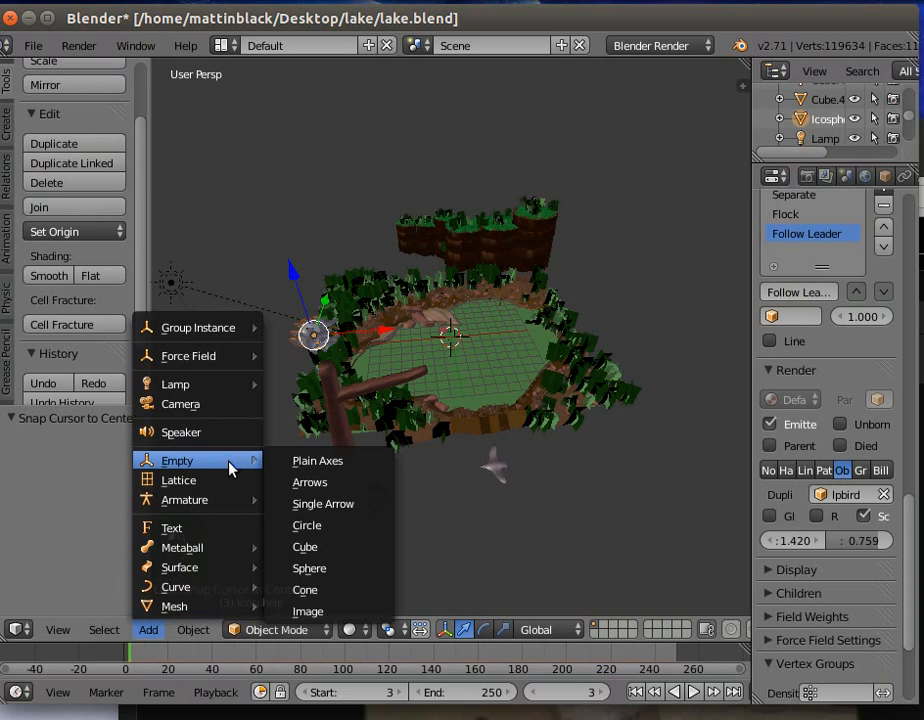
left_click(313, 485)
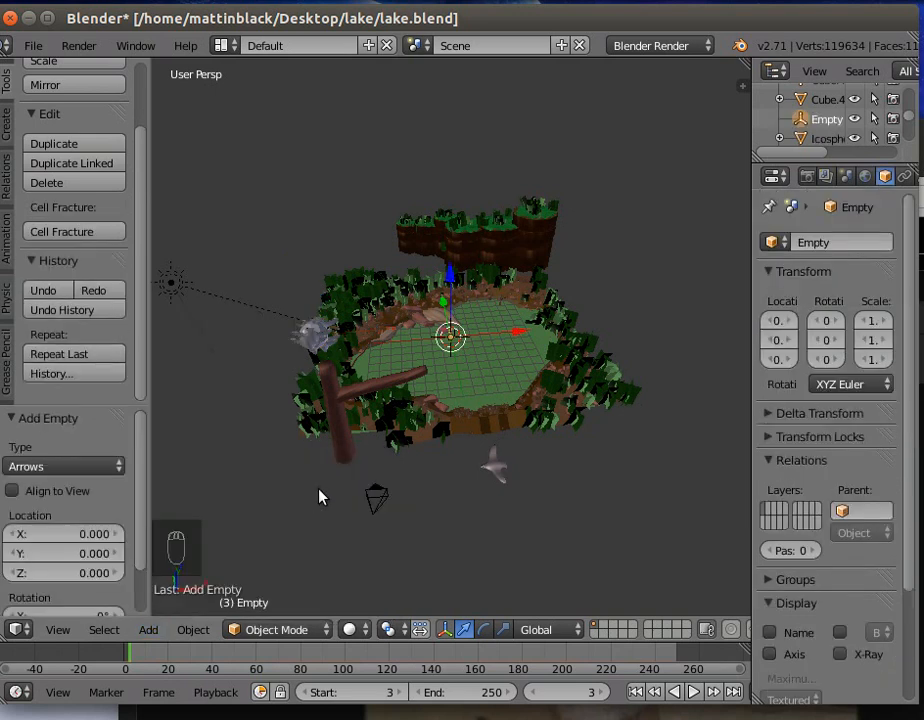
key("g")
key("z")
left_click(460, 233)
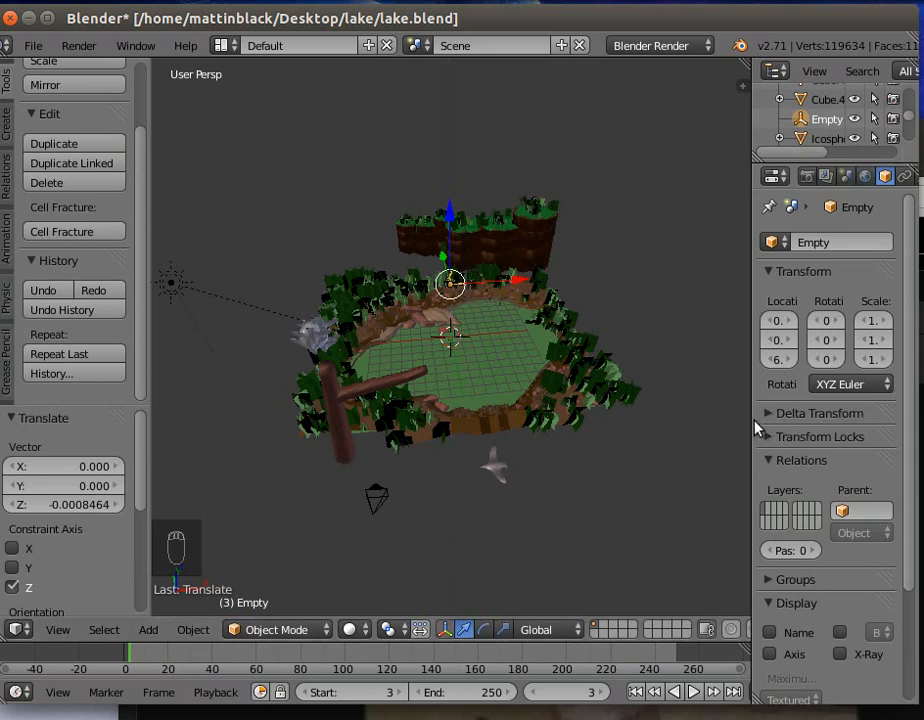
- Rename the empty as birdleader
left_click_drag(753, 421, 621, 431)
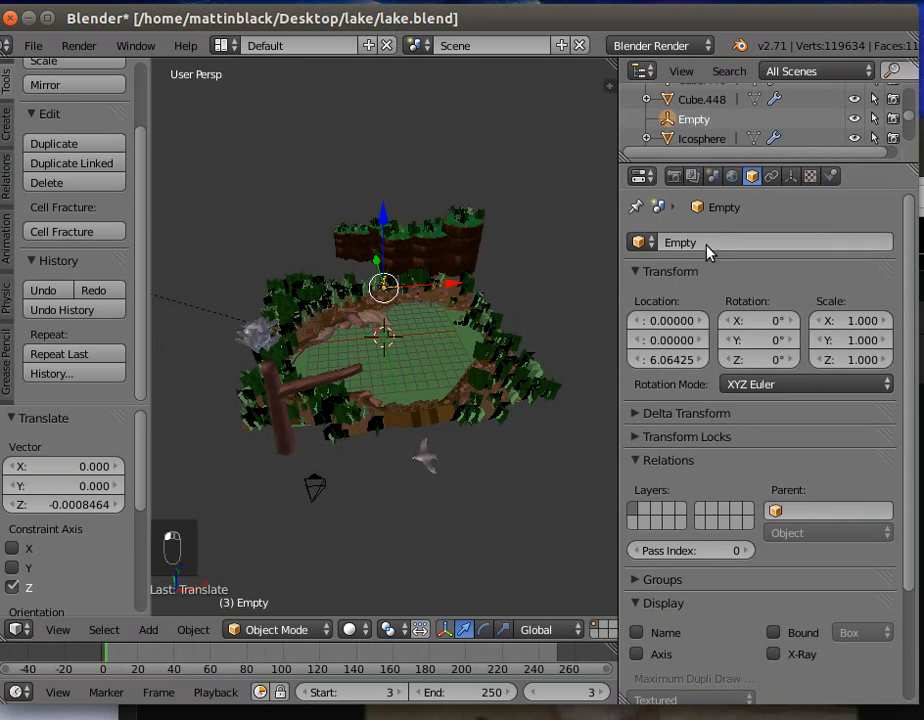
left_click(706, 246)
type("b")
key("Return")
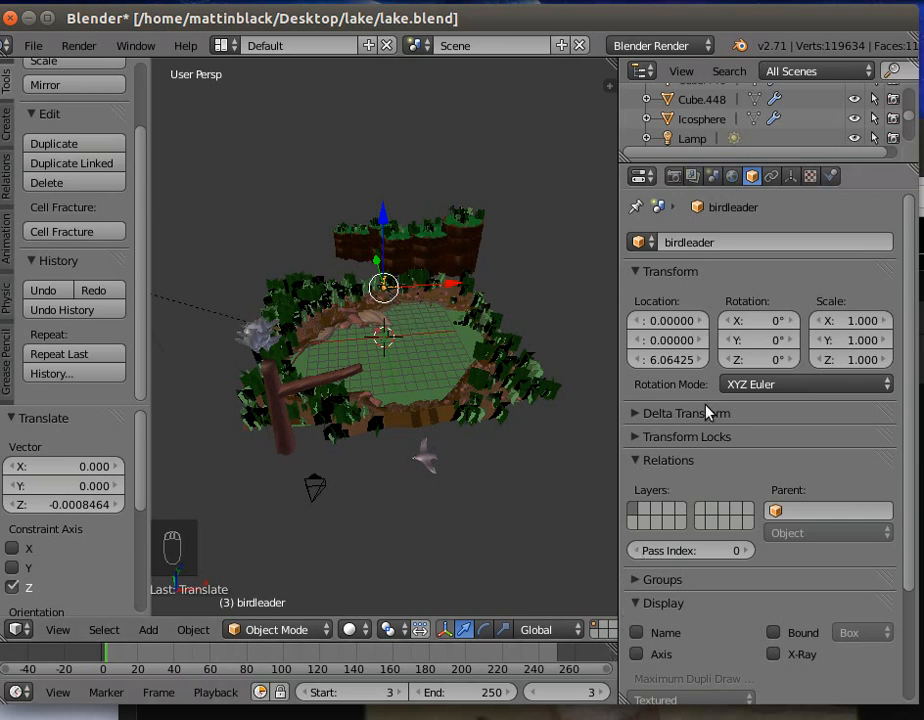
- Assign birdleader as the target object of the ico sphere's Follow Leader boid rule
right_click(258, 340)
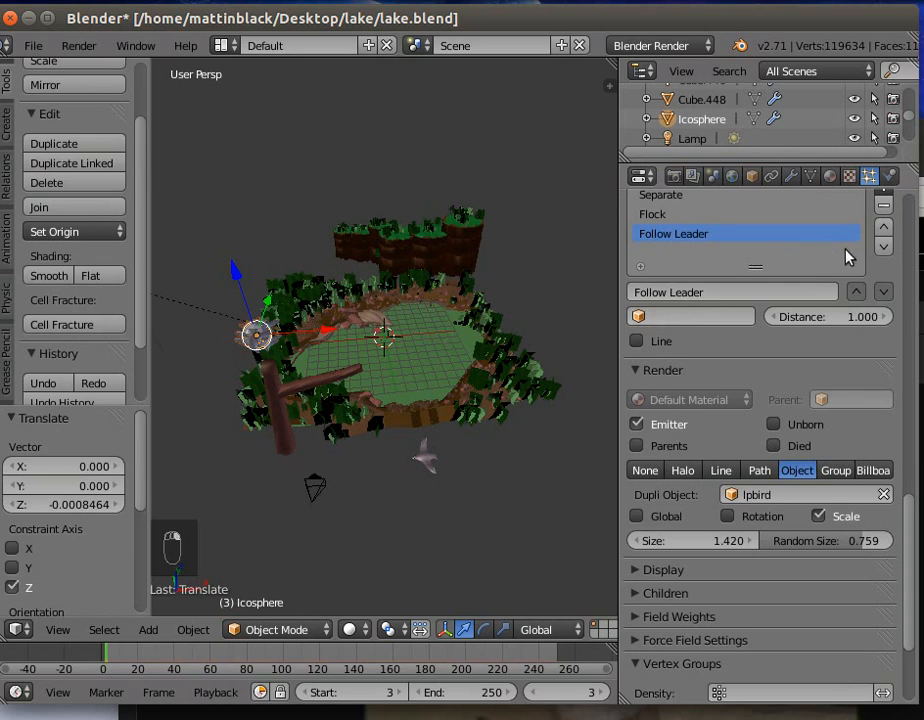
left_click_drag(910, 517, 815, 472)
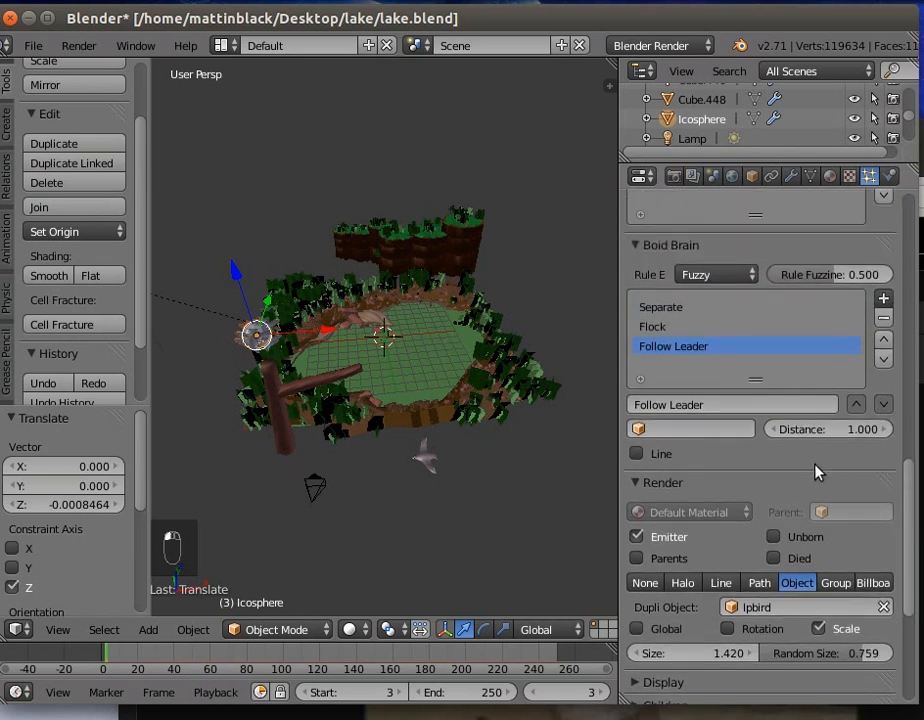
left_click(691, 429)
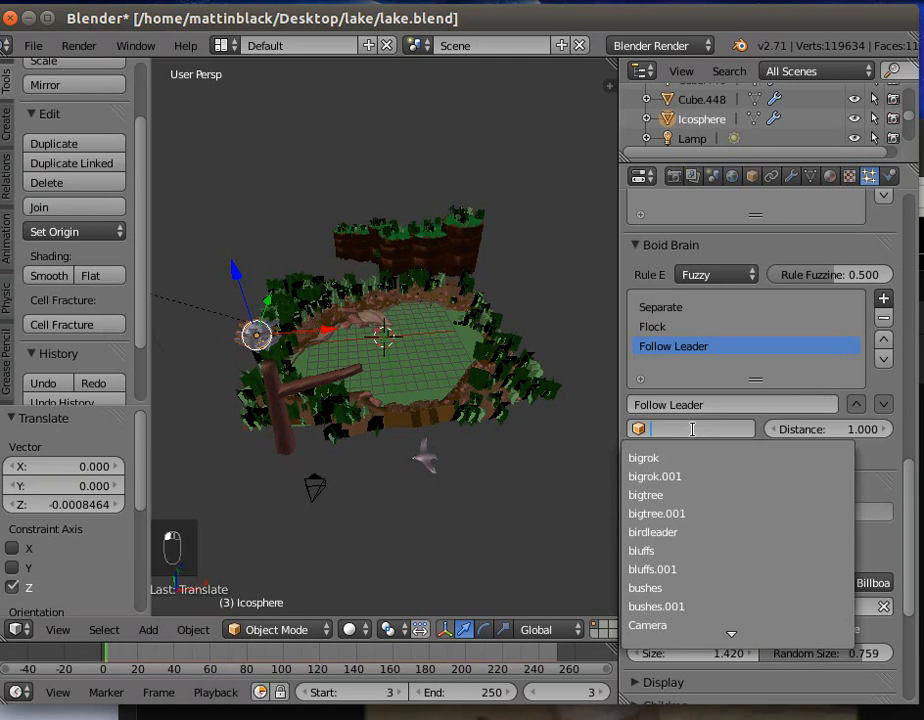
left_click(679, 532)
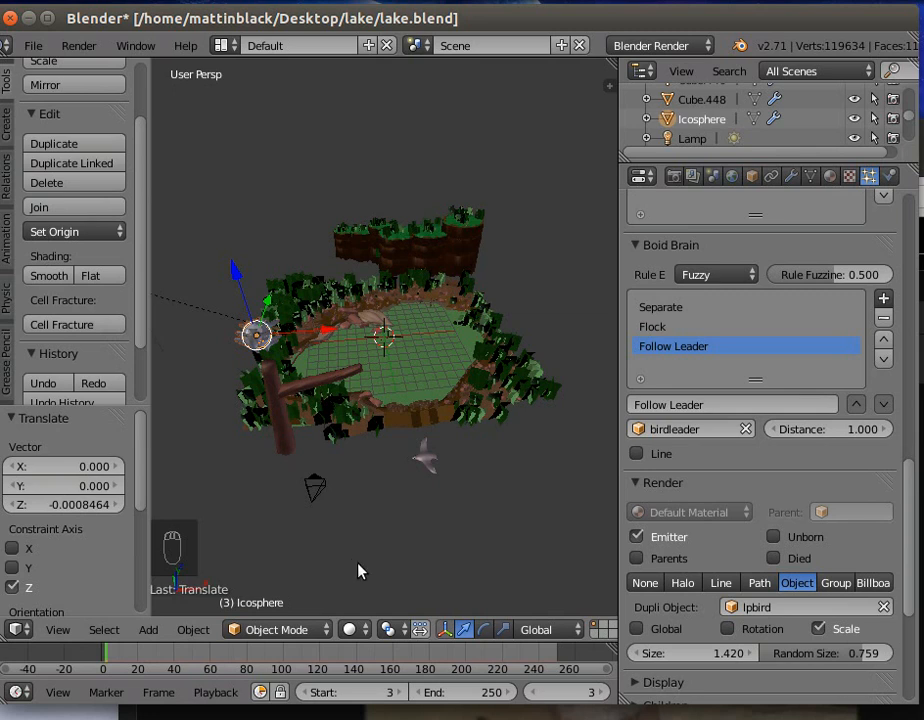
- Play the animation and examine up close how the birds follow the leader over the lake
left_click_drag(624, 570, 728, 572)
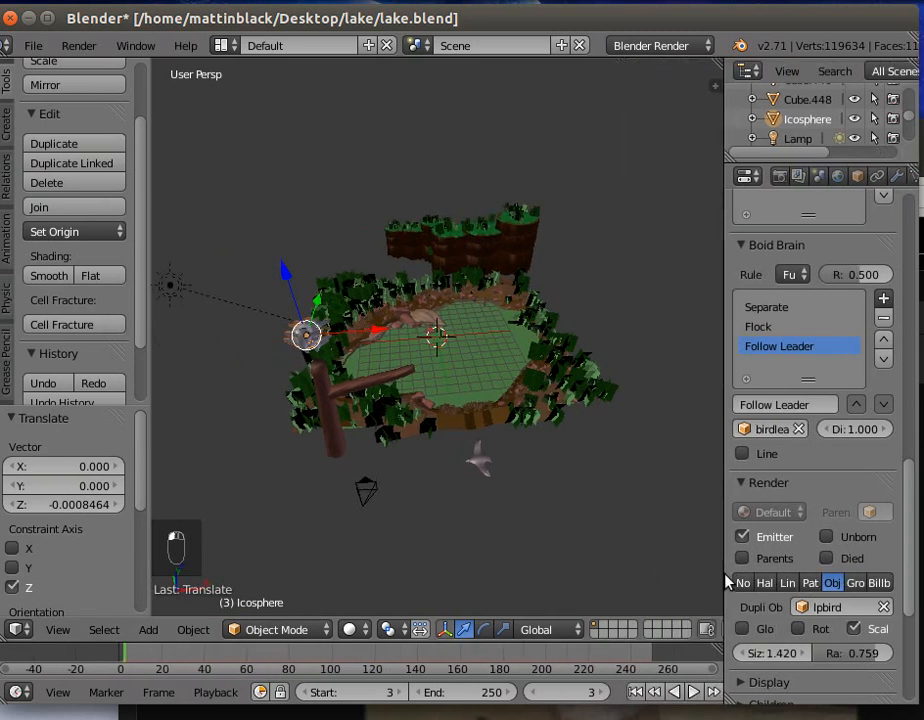
left_click(695, 692)
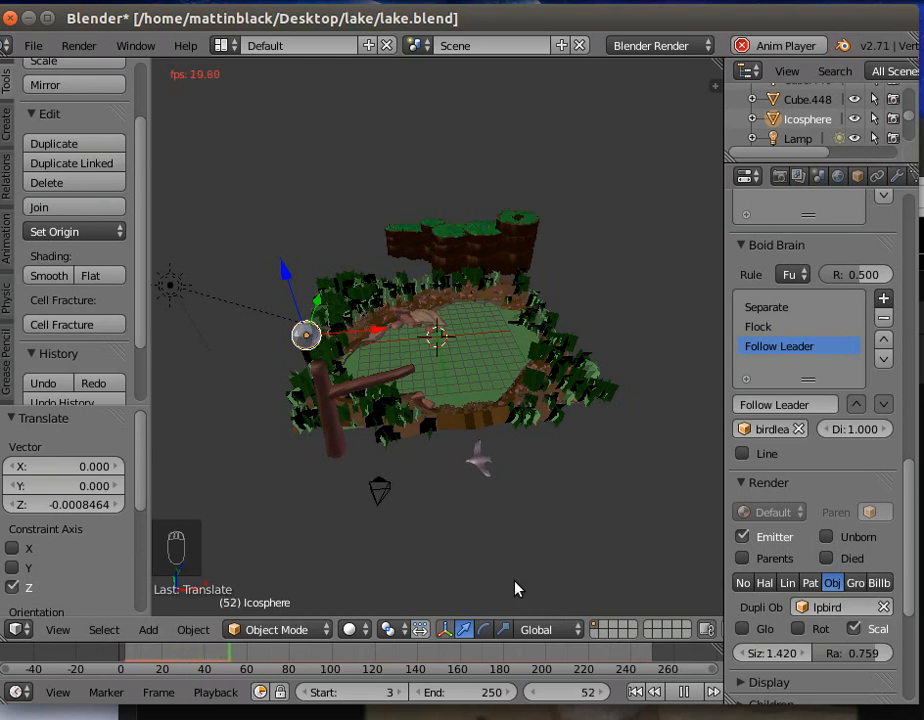
scroll(490, 584, "up", 5)
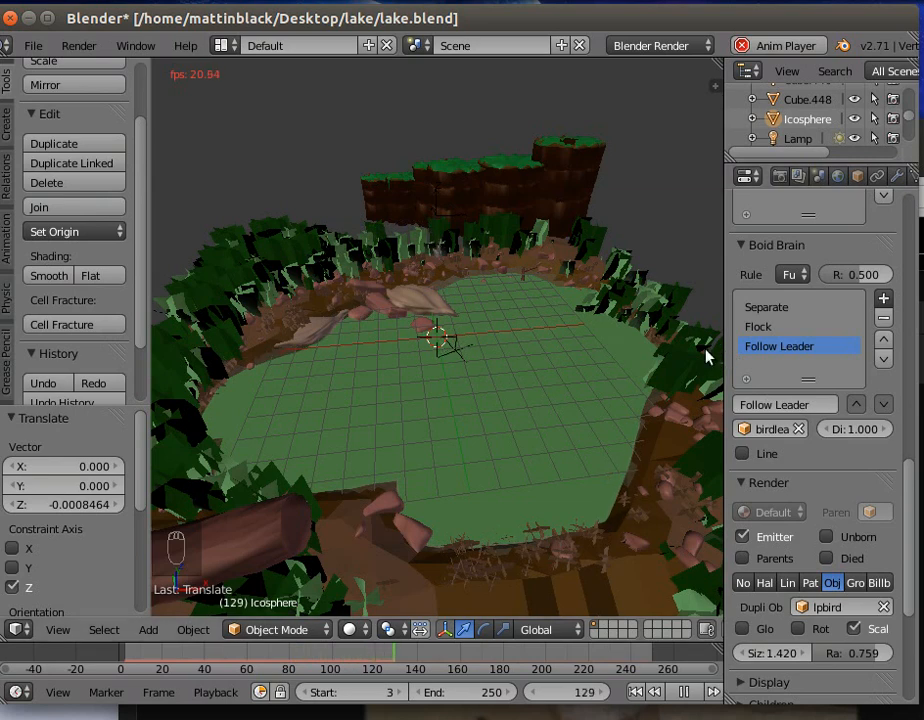
- Reduce the rendered bird particles' size to 0.620
left_click_drag(726, 334, 658, 340)
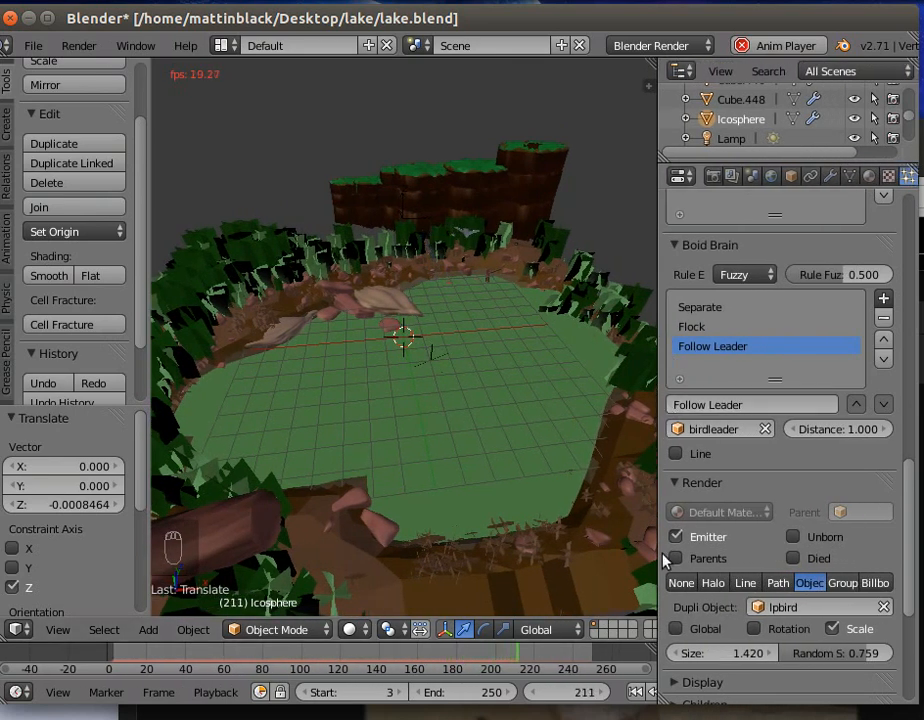
left_click_drag(749, 657, 749, 657)
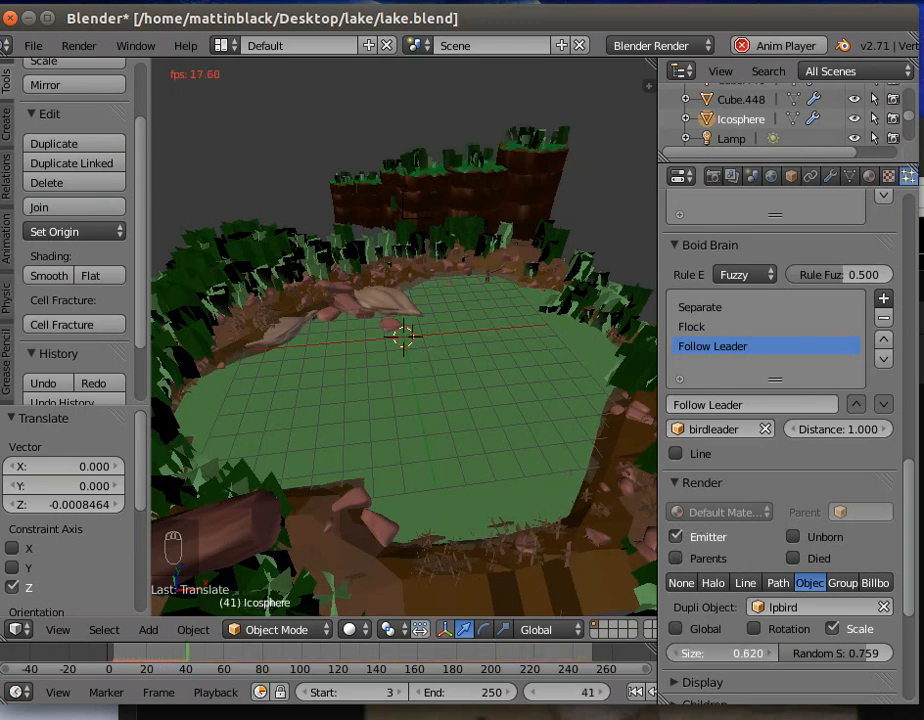
- Reduce the size of the rendered bird particles to 0.290 and check them over the lake during playback
mouse_move(749, 657)
left_mouse_down()
mouse_move(735, 657)
mouse_move(760, 657)
mouse_move(750, 657)
left_mouse_up()
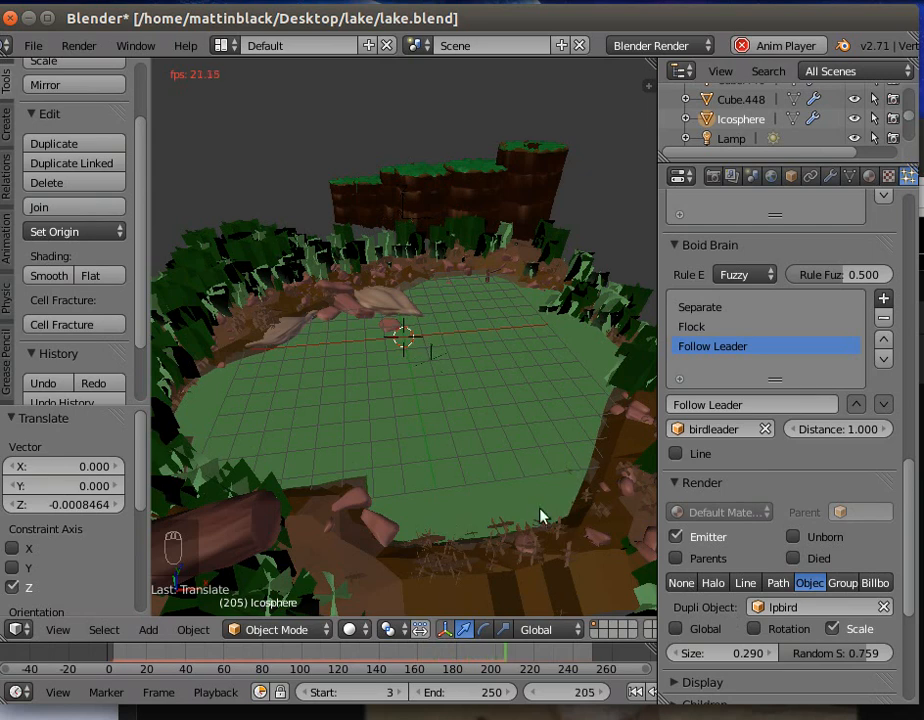
scroll(410, 436, "up", 4)
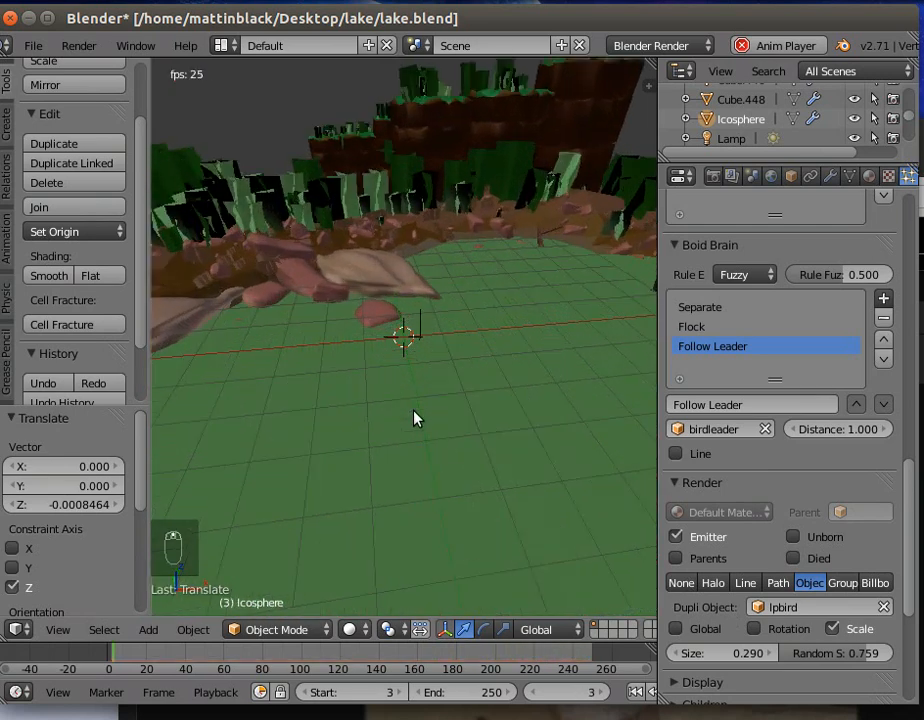
scroll(416, 418, "down", 5)
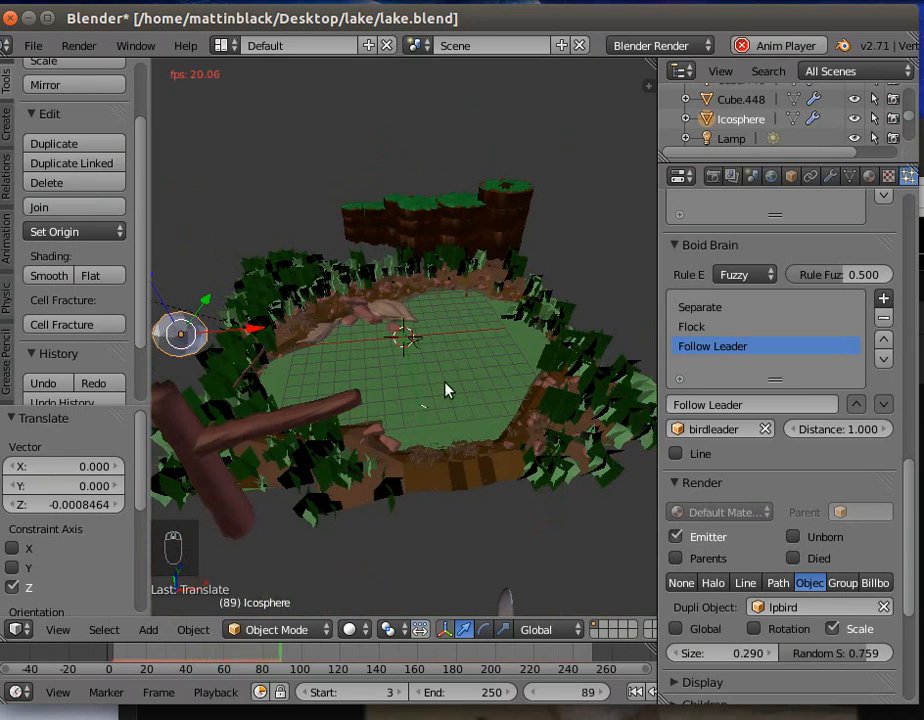
- Try a particle count of 55 in the ico sphere's emission and return it to 12
left_click_drag(910, 475, 907, 181)
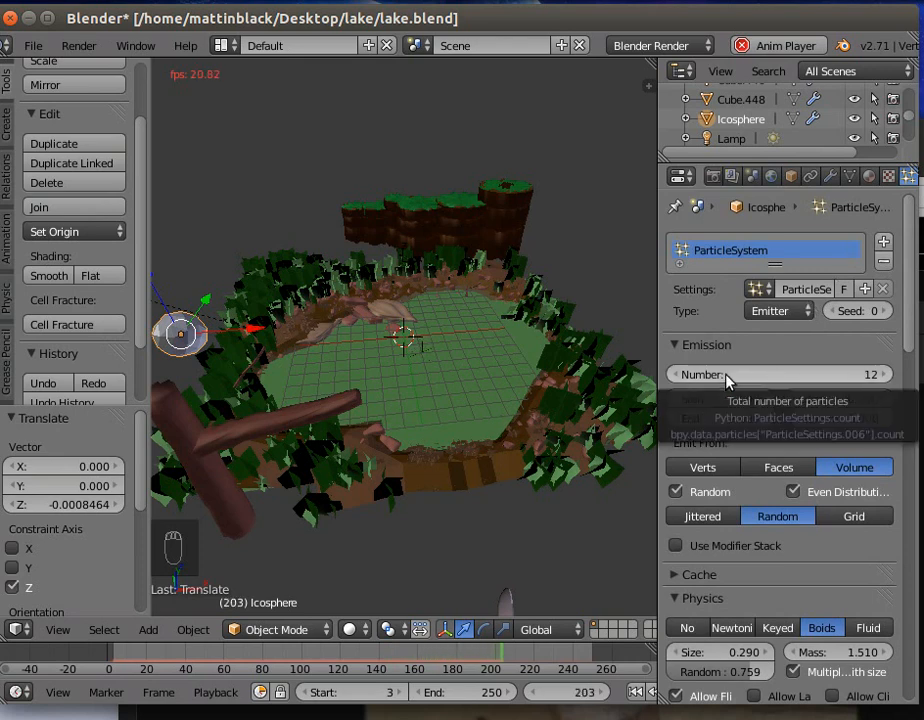
left_click_drag(727, 375, 721, 375)
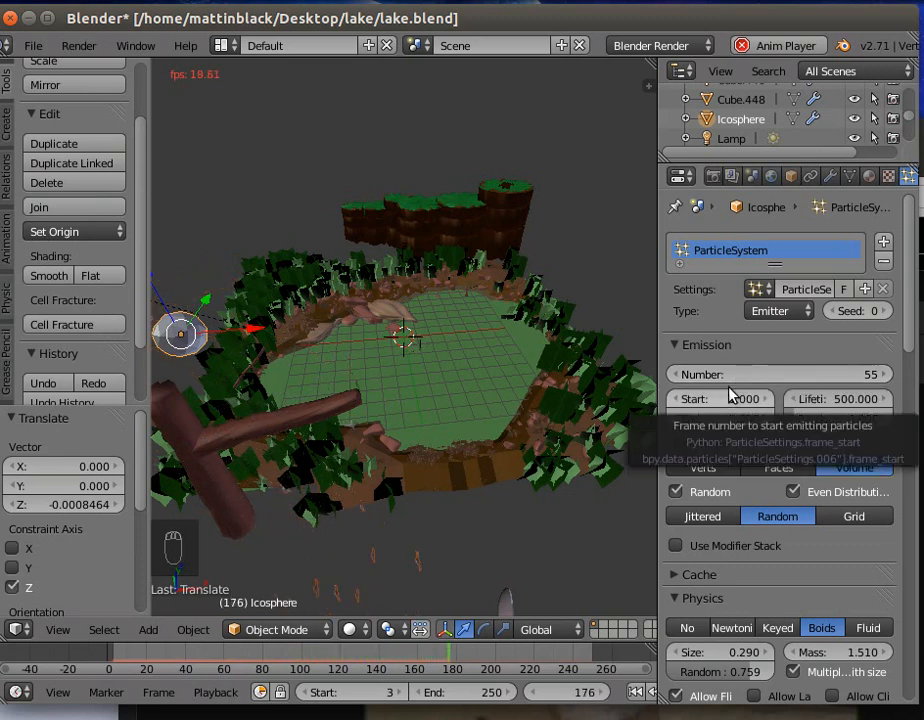
left_click_drag(779, 374, 735, 374)
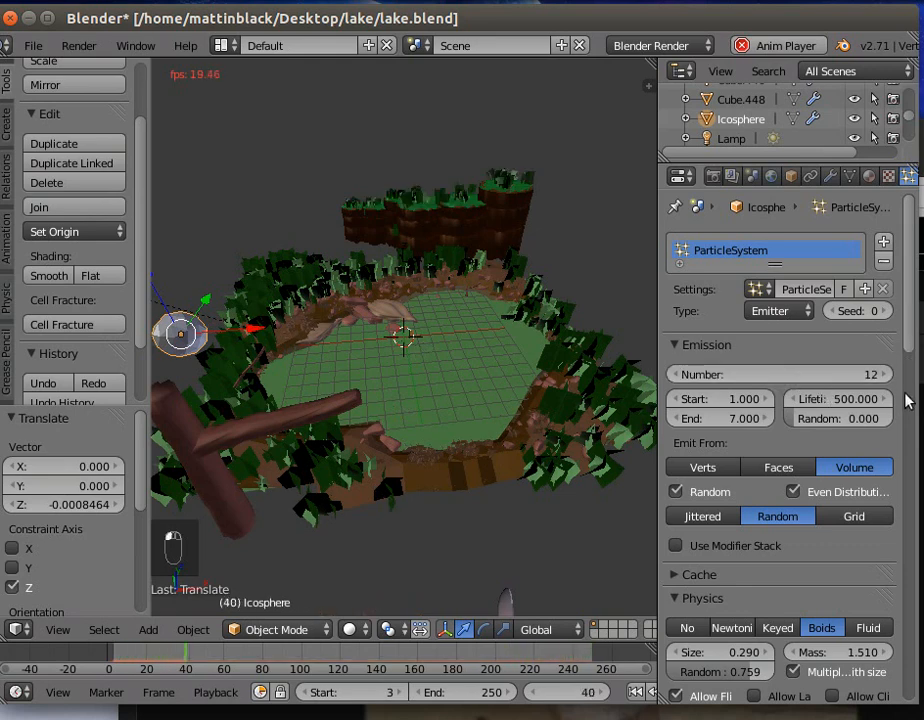
- Remove the Separate rule from the ico sphere's boid brain
left_click_drag(905, 350, 905, 570)
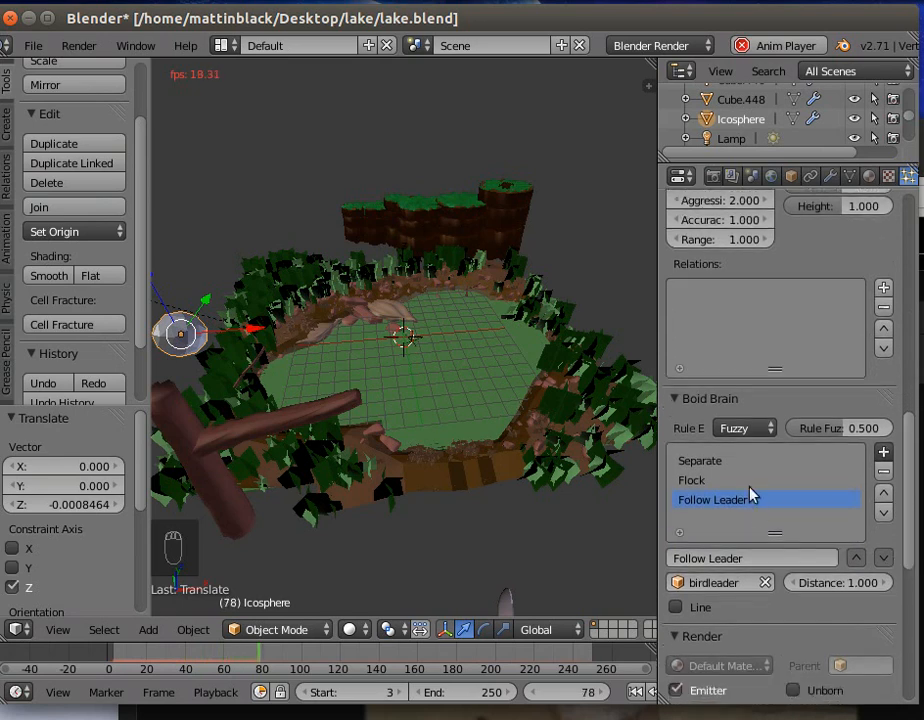
left_click(730, 464)
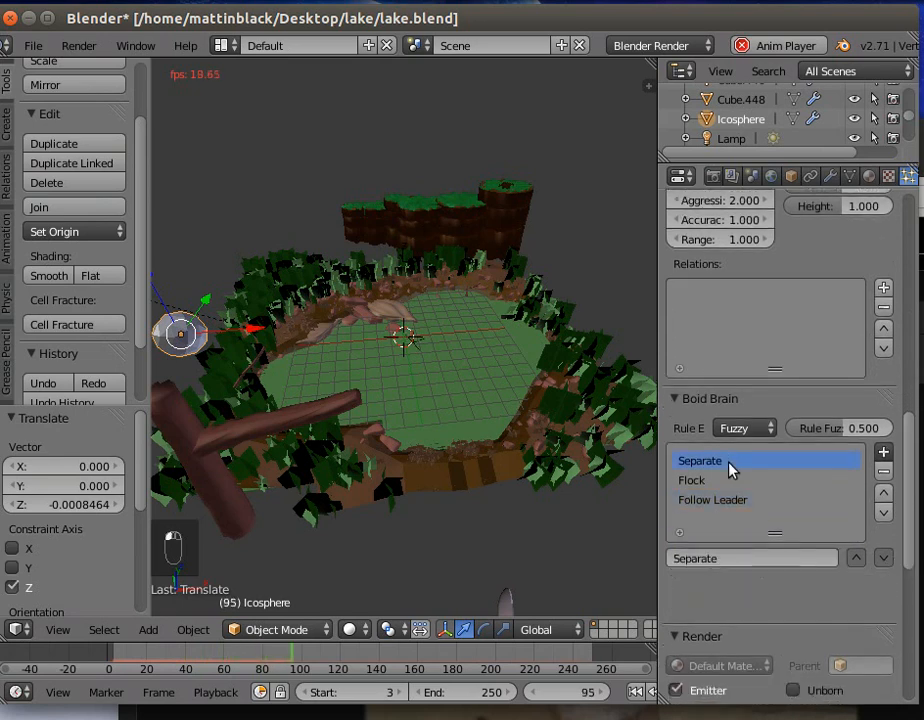
left_click(883, 472)
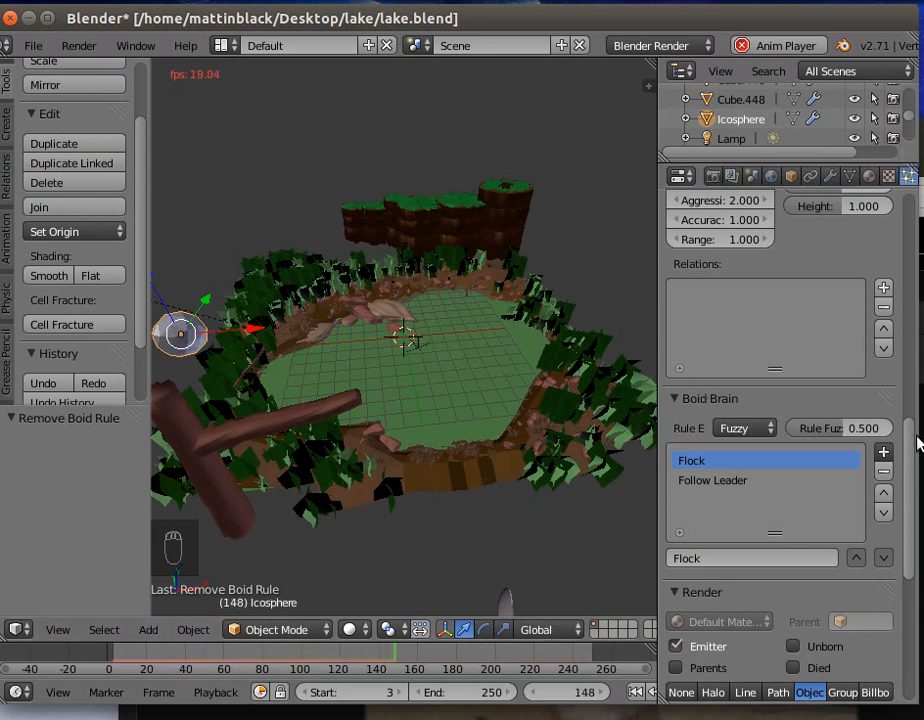
- Move the Follow Leader rule above Flock in the boid brain and restart the animation from its first frame
scroll(912, 373, "up", 5)
scroll(910, 278, "up", 12)
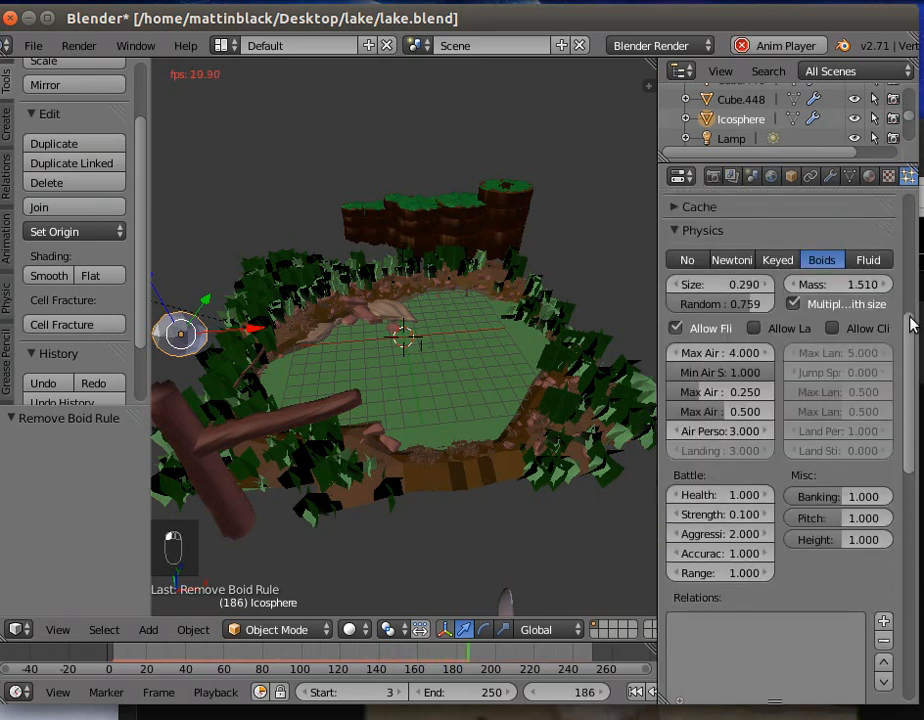
left_click_drag(910, 258, 908, 480)
left_click(735, 442)
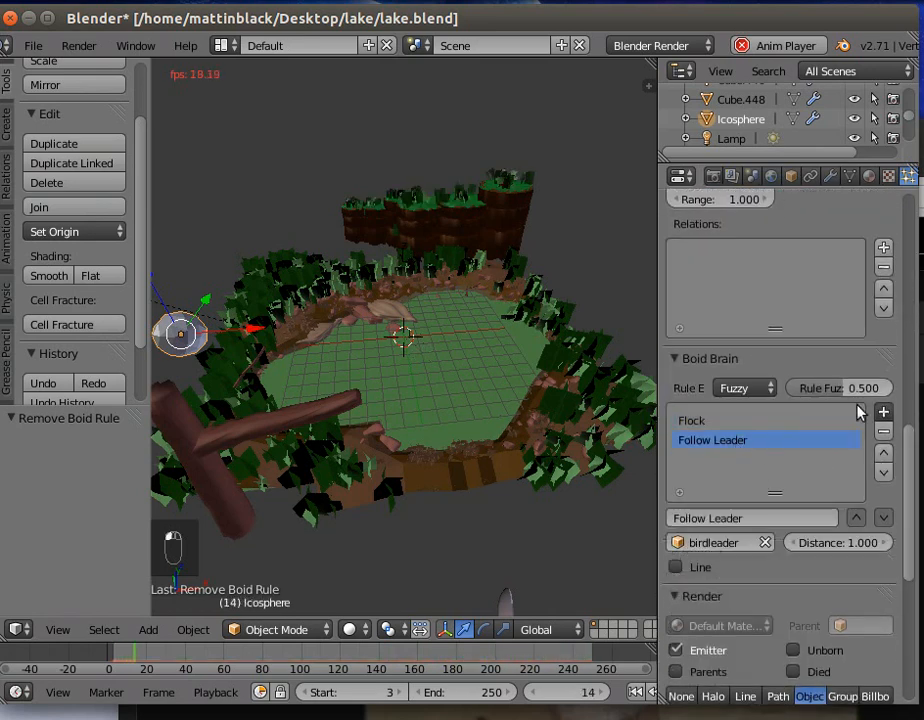
left_click(885, 453)
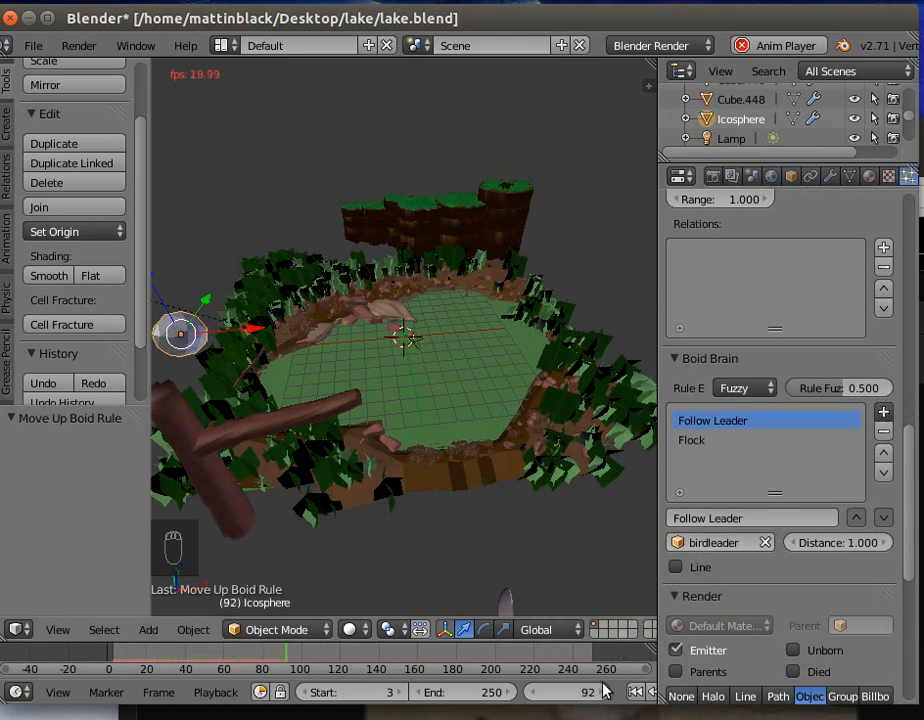
left_click(636, 692)
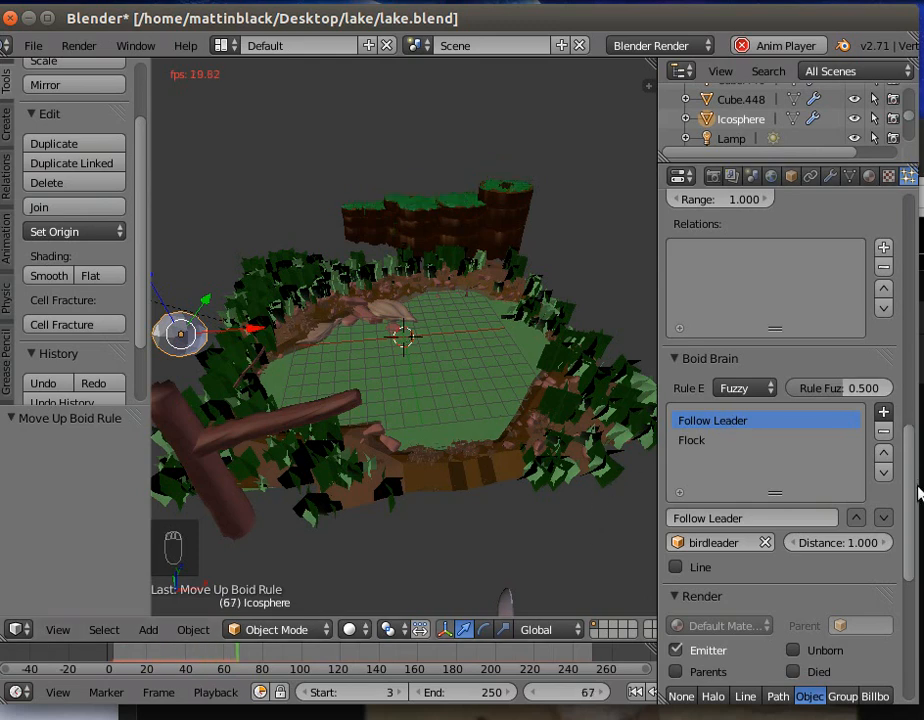
- Set the Follow Leader rule's distance to 0.5
scroll(910, 435, "up", 3)
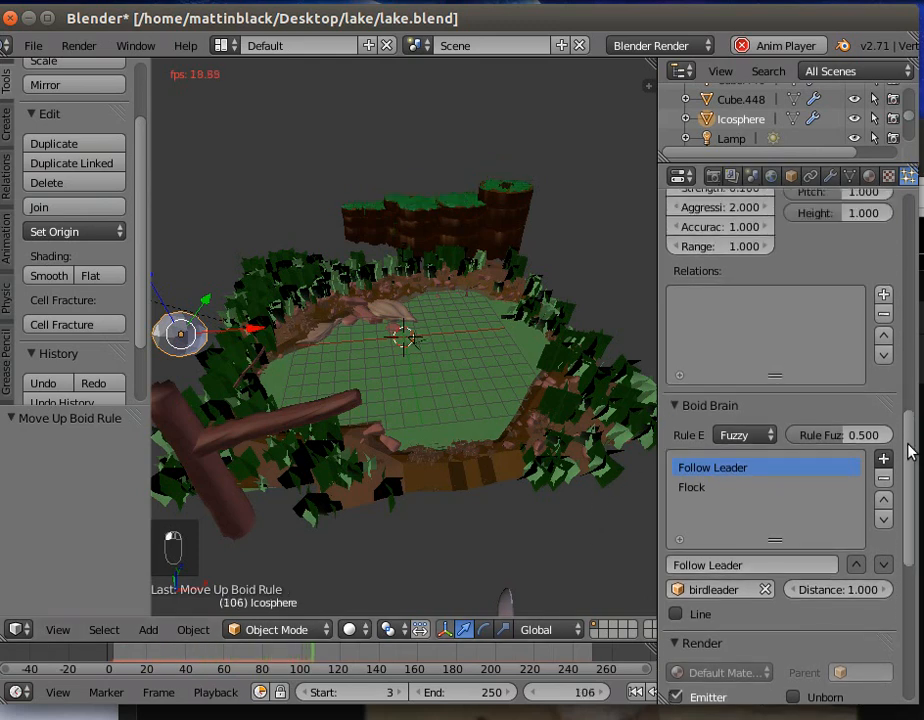
scroll(910, 435, "up", 4)
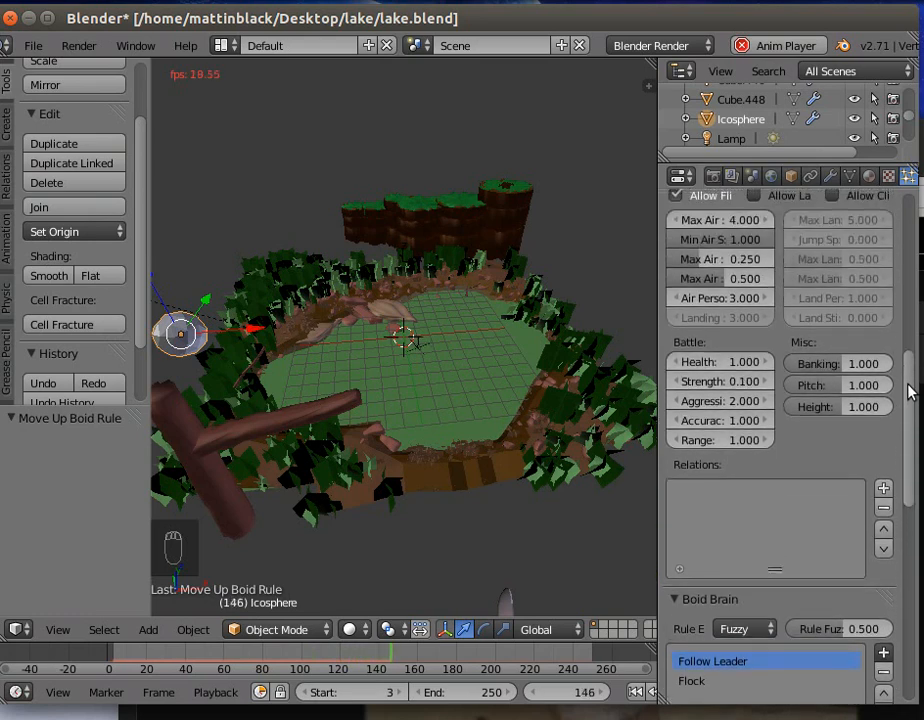
scroll(910, 441, "down", 2)
scroll(910, 441, "down", 5)
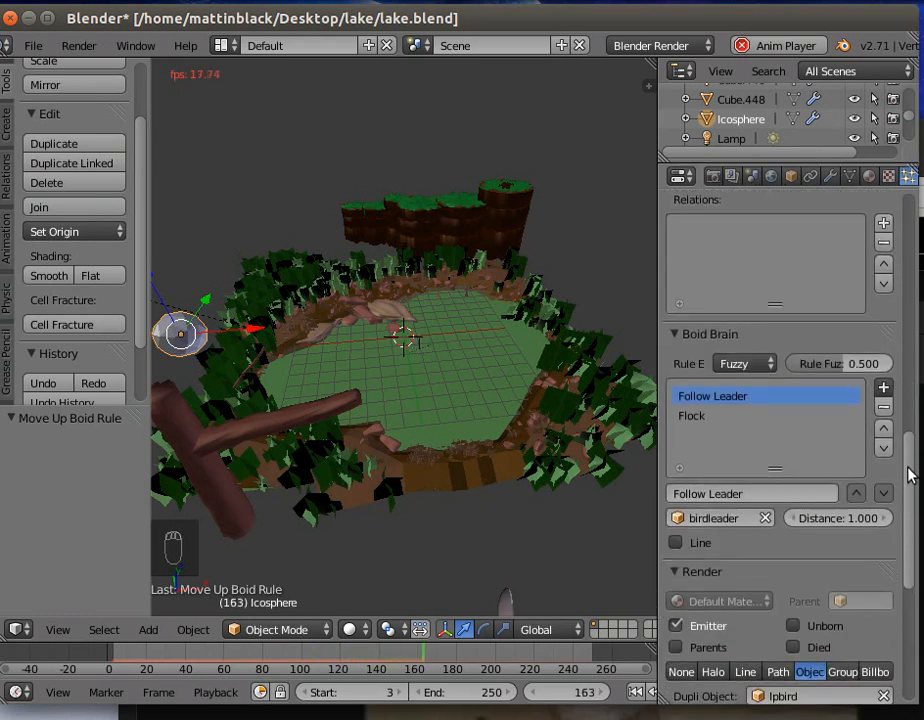
left_click(816, 520)
type(".5")
key("Return")
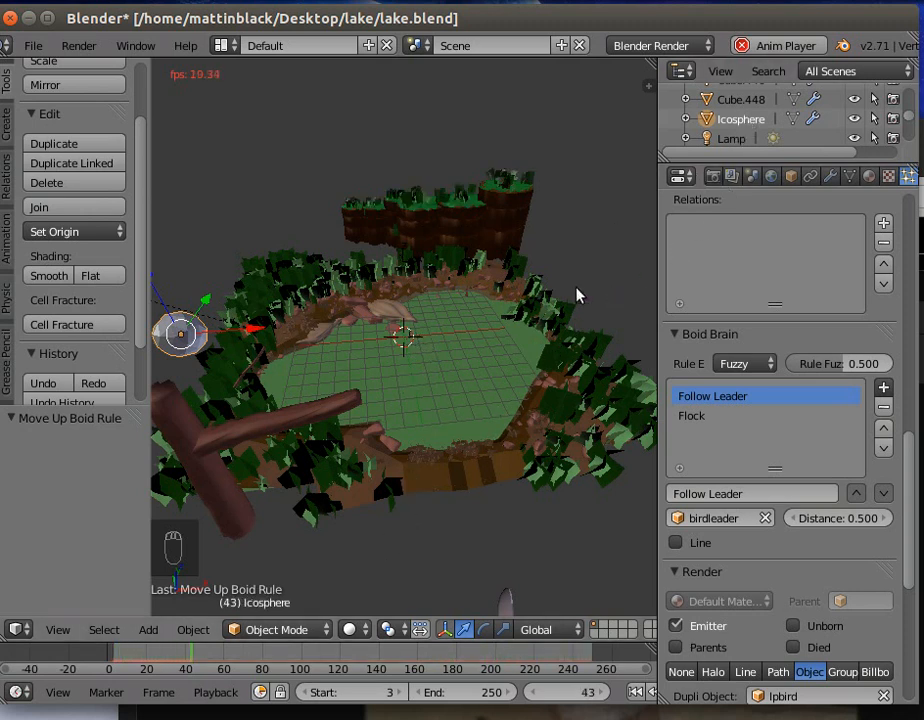
left_click(747, 12)
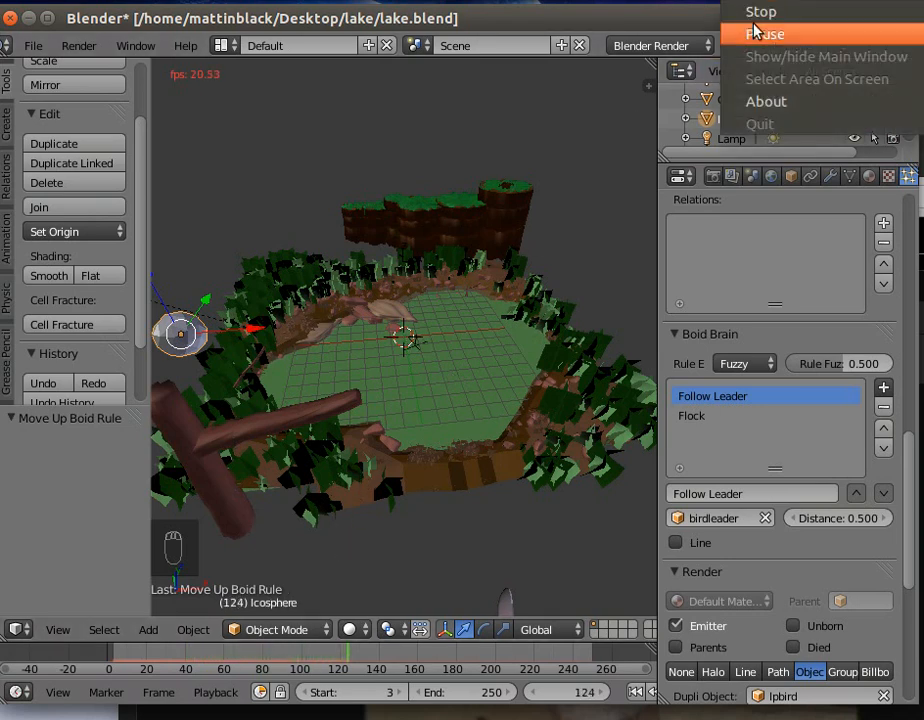
left_click(759, 34)
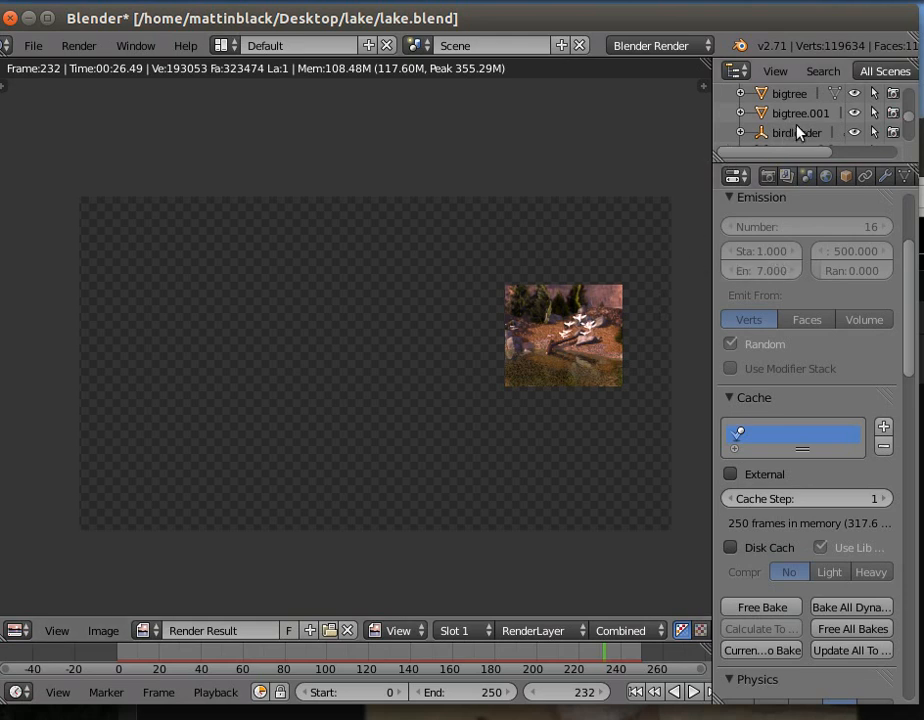
- Hide the render result, view the whole lake scene outside the camera and select the lpbird model
middle_click_drag(266, 375, 277, 366)
left_click(79, 45)
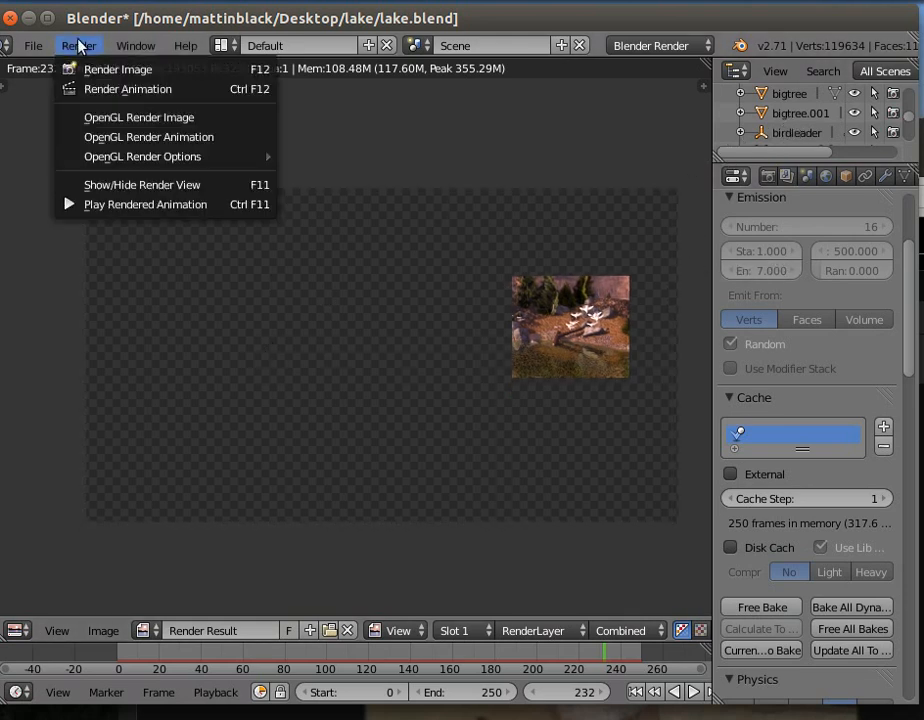
left_click(146, 187)
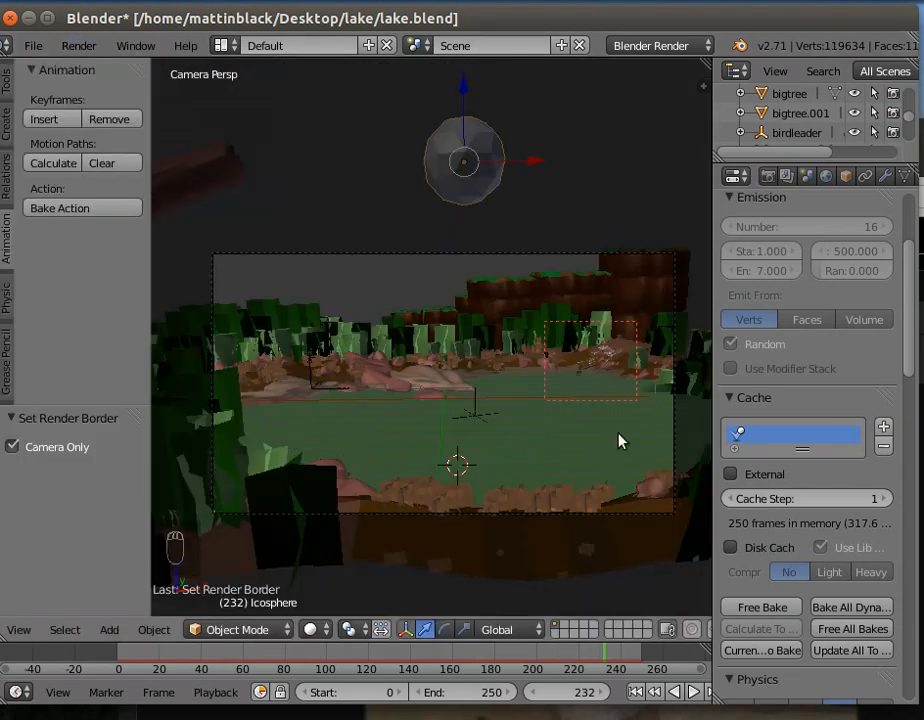
scroll(612, 430, "up", 3)
middle_click_drag(626, 438, 538, 416)
scroll(539, 404, "up", 4)
middle_click_drag(652, 400, 620, 410)
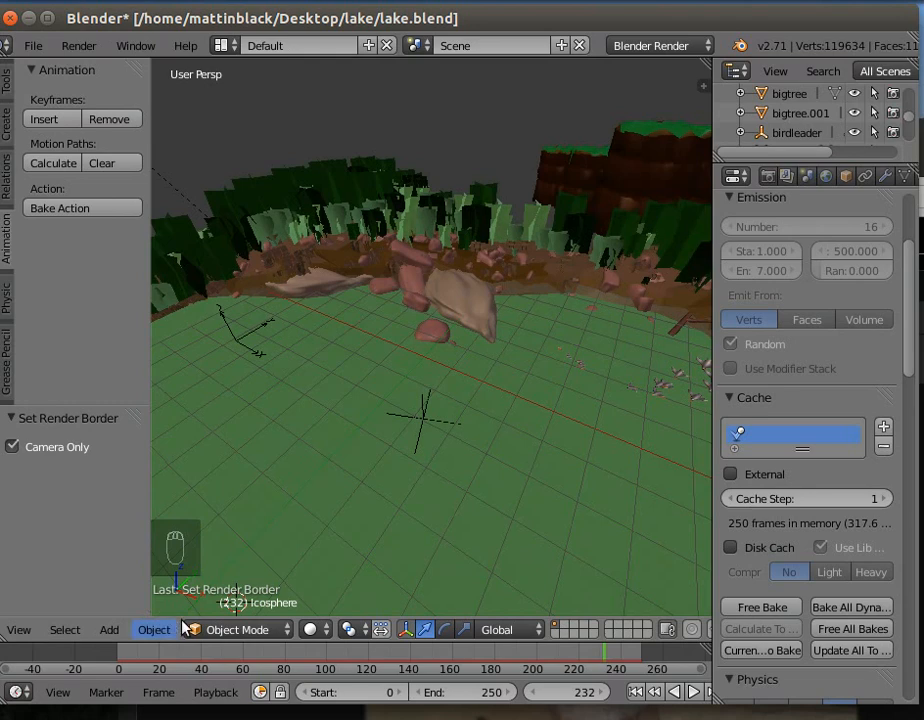
scroll(305, 535, "down", 8)
middle_click_drag(324, 518, 484, 509)
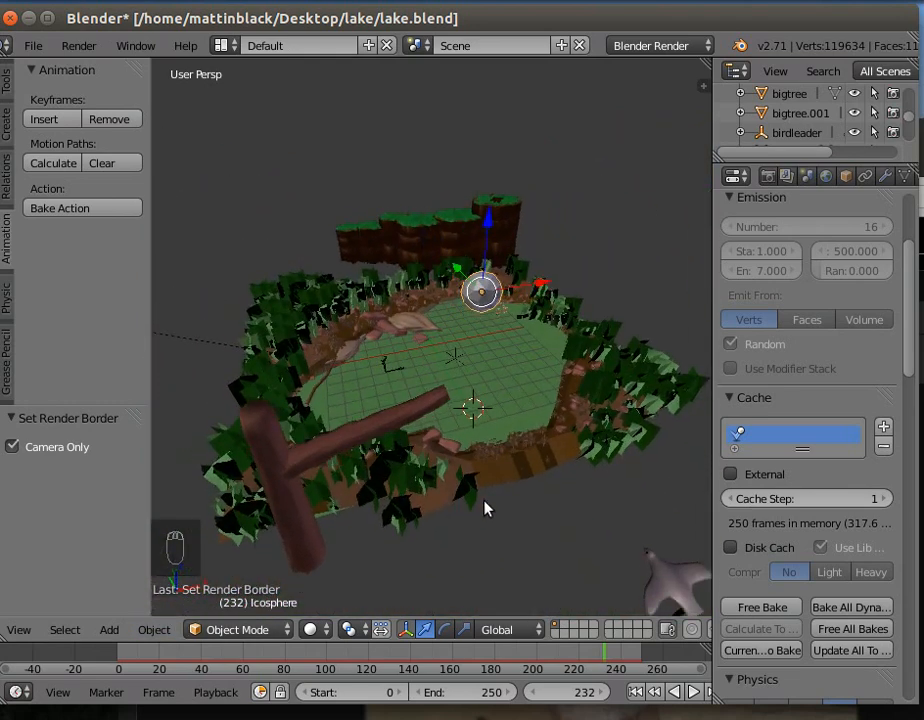
right_click(673, 583)
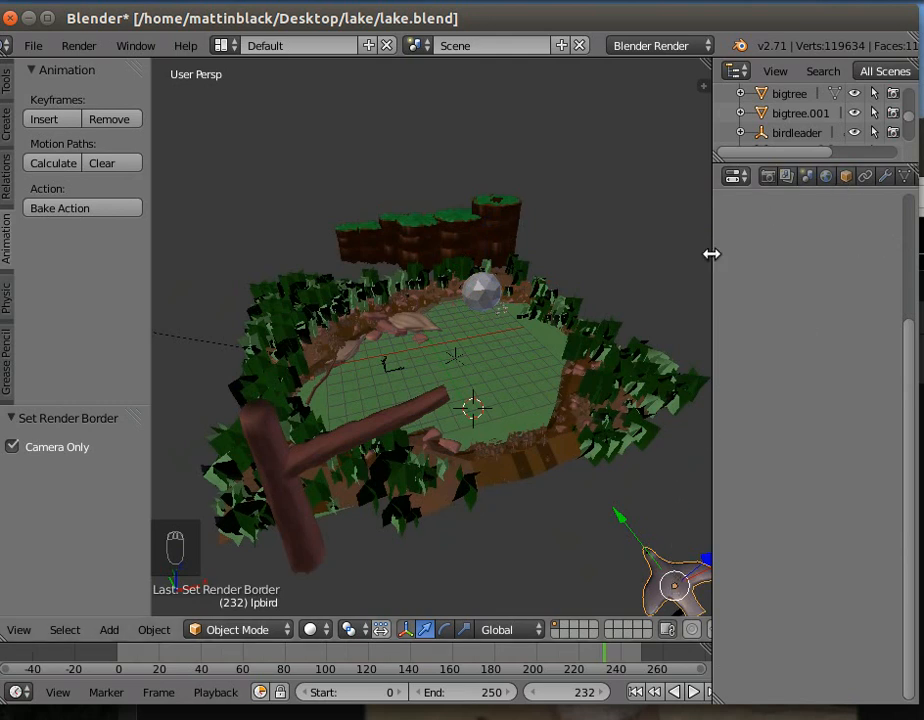
- Set the diffuse intensity of lpbird's Material.010 to 0.280
left_click_drag(711, 254, 658, 260)
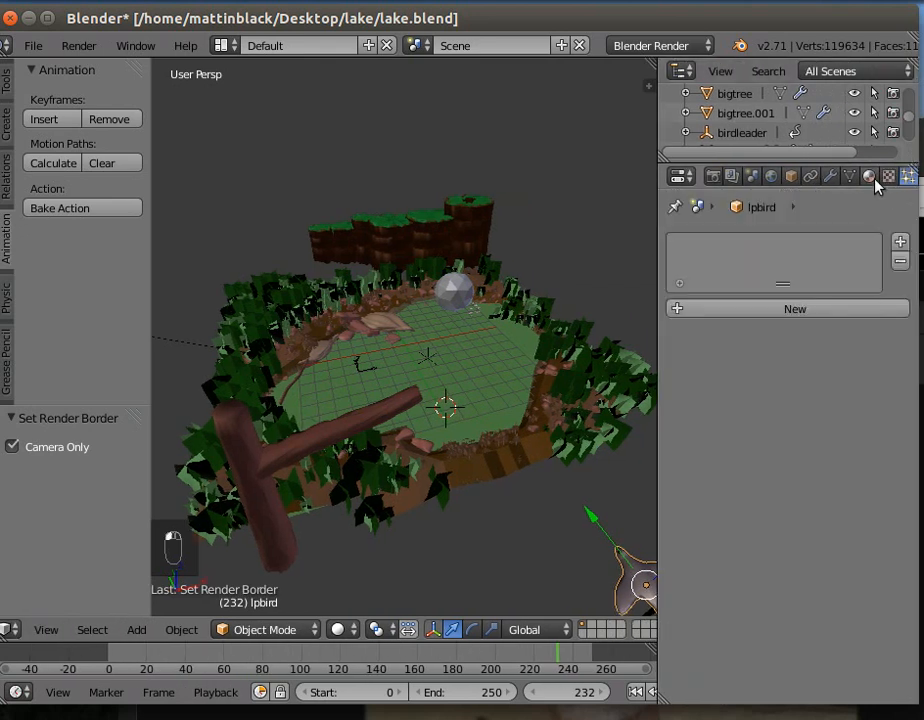
left_click(869, 177)
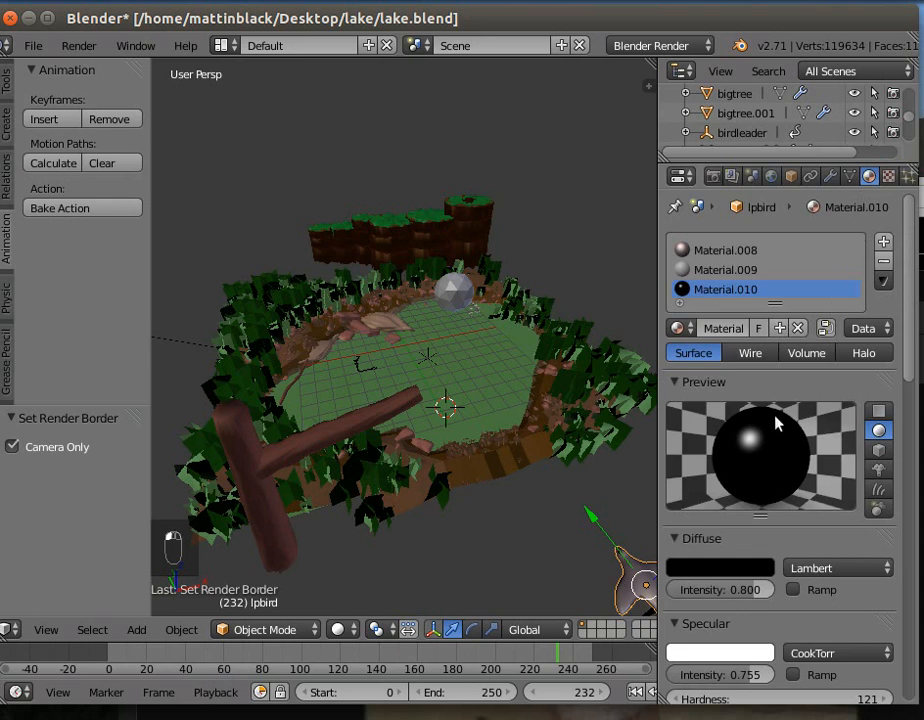
left_click_drag(739, 590, 700, 590)
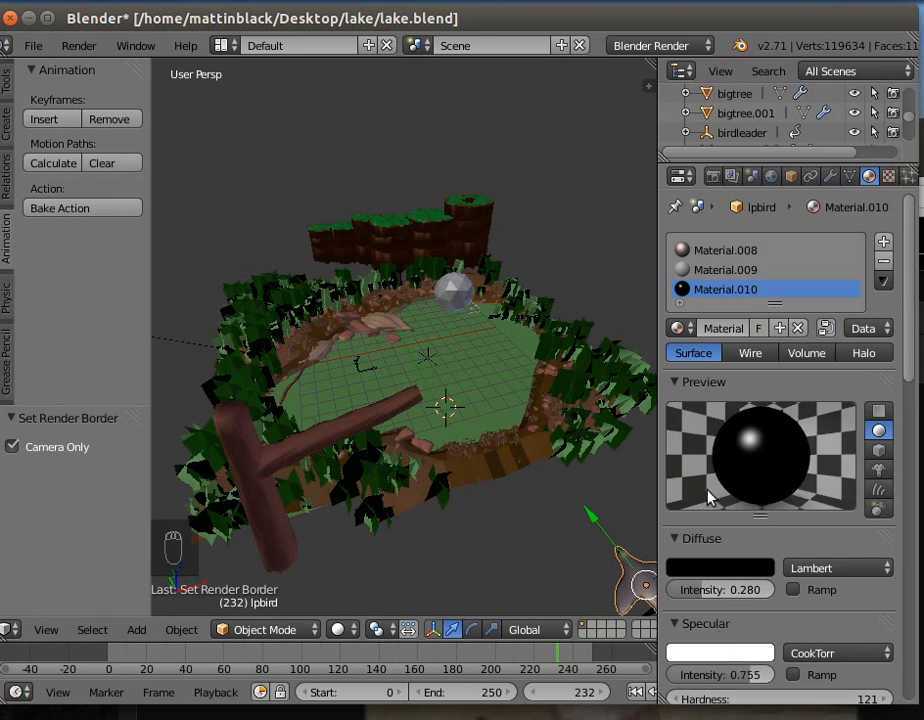
- Set the diffuse intensity to 0.202 for Material.008 and 0.231 for Material.009
left_click(717, 251)
left_click_drag(759, 589, 689, 589)
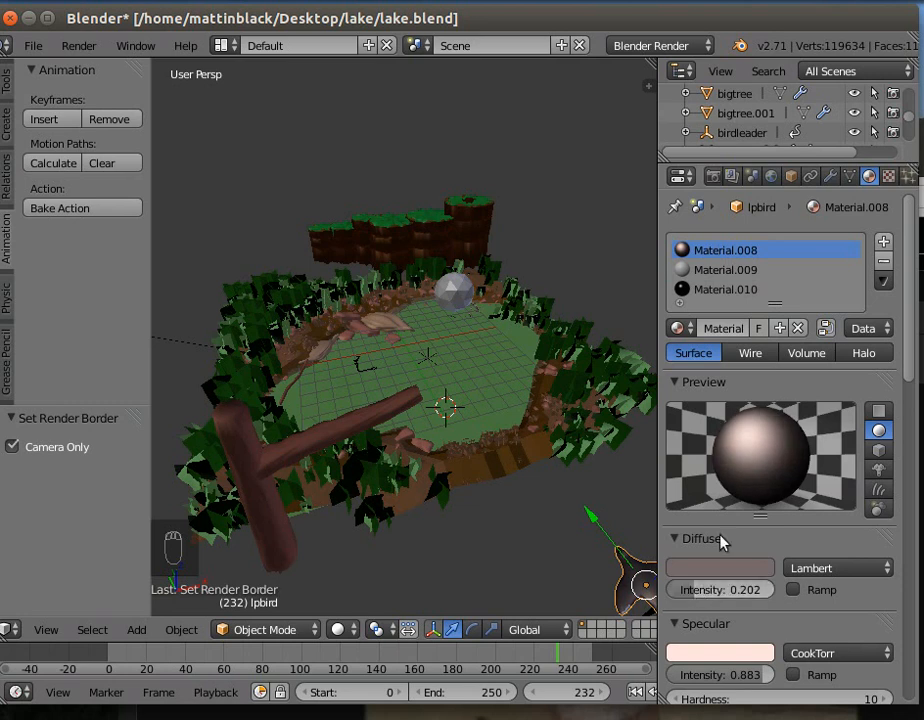
left_click(707, 272)
left_click_drag(745, 598, 678, 598)
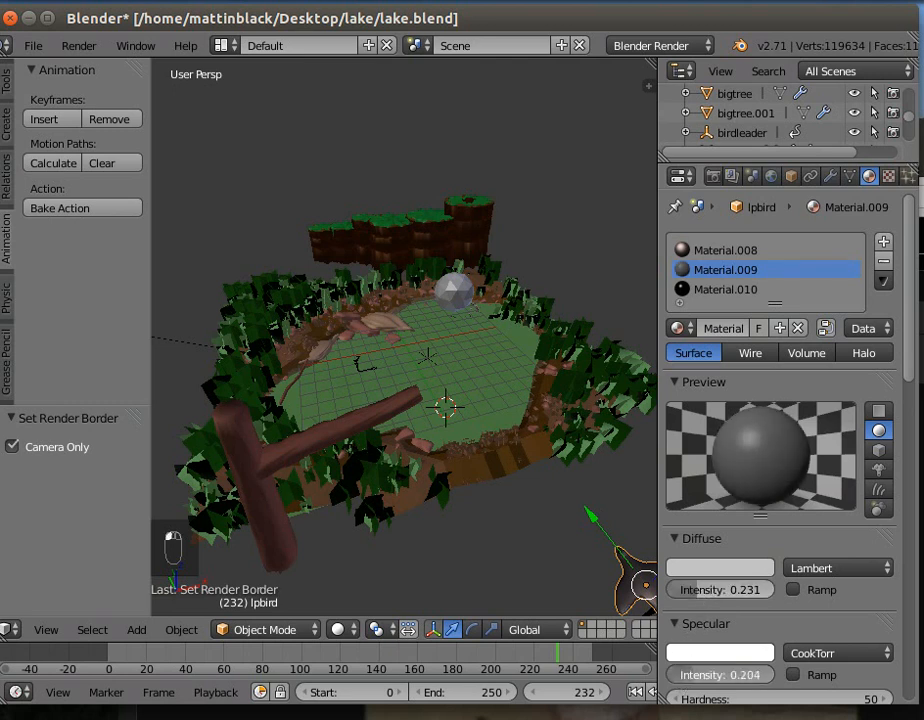
- Set Material.008's specular intensity to 0.638 and render the current frame
left_click(713, 252)
left_click_drag(750, 675, 723, 675)
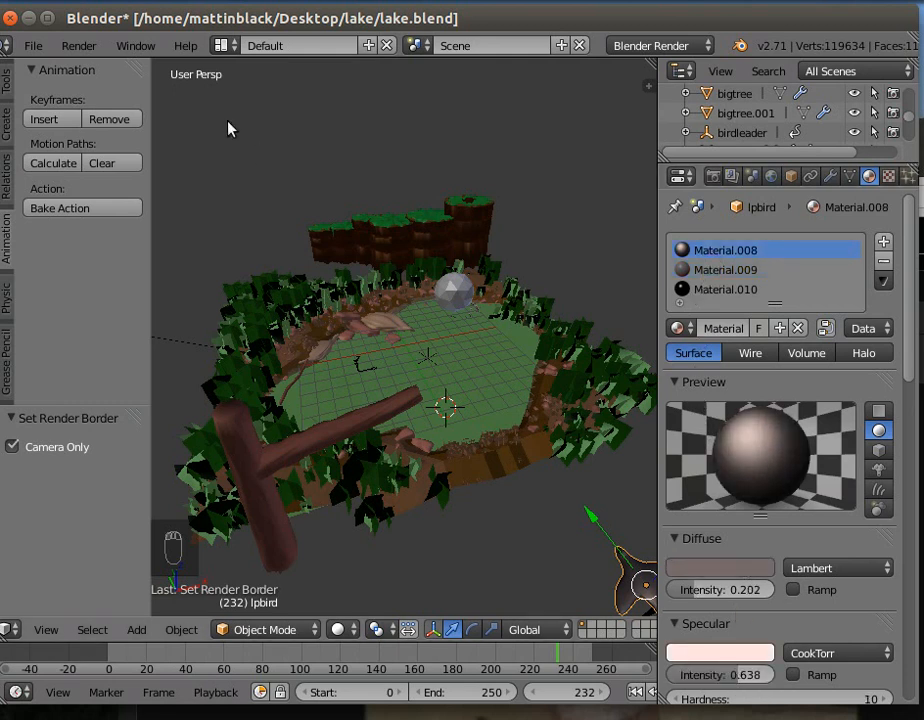
left_click(78, 46)
left_click(92, 68)
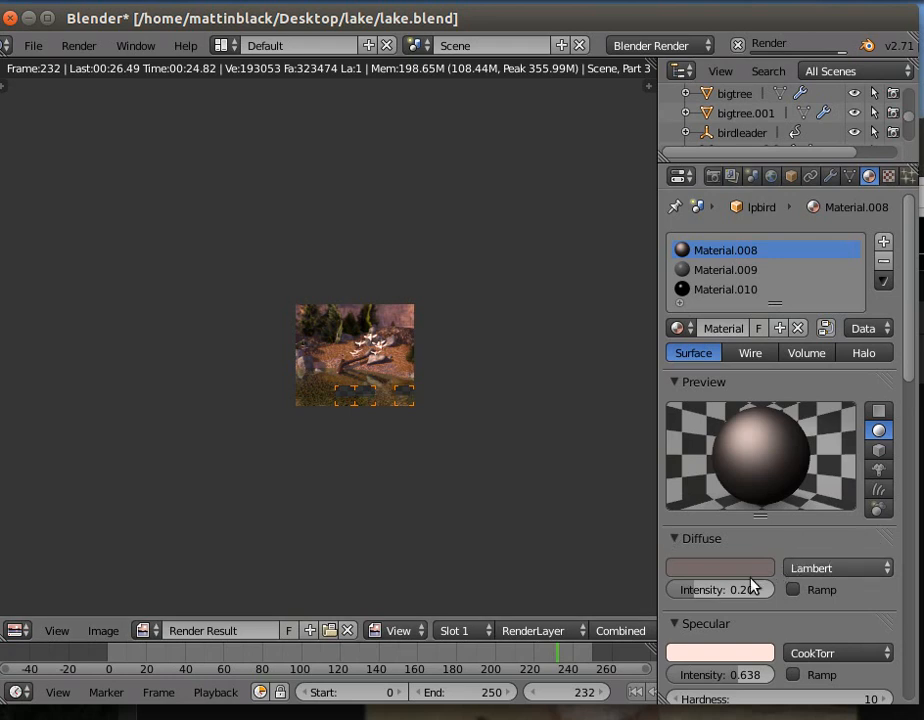
- Adjust Material.008 to a specular hardness of 44 and a diffuse intensity of 0.202, and render the frame again
left_click_drag(693, 590, 680, 590)
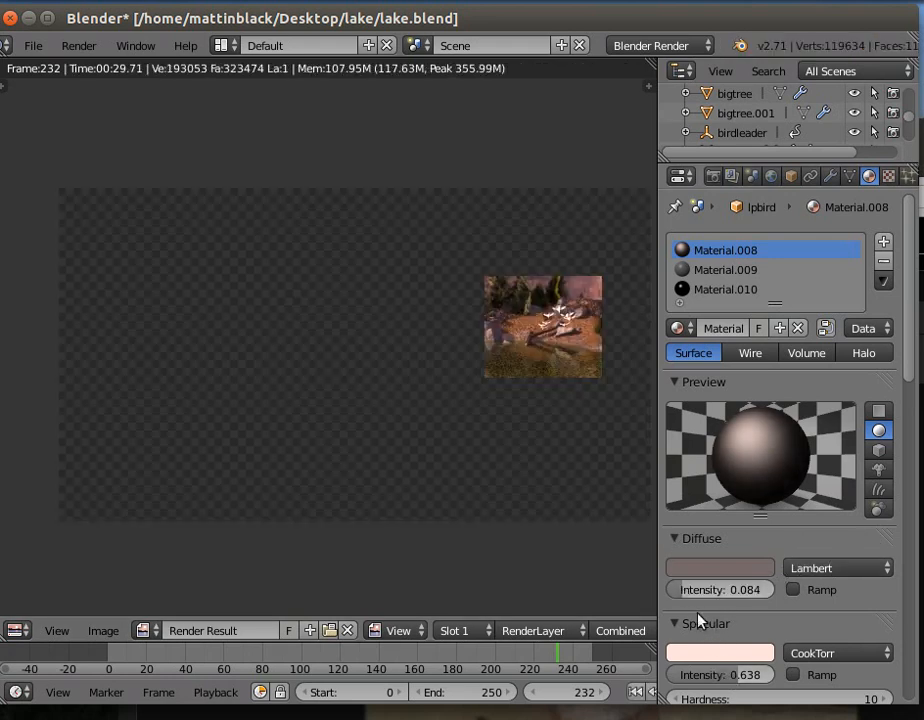
left_click_drag(676, 592, 690, 592)
scroll(785, 670, "down", 1)
left_click_drag(868, 662, 892, 660)
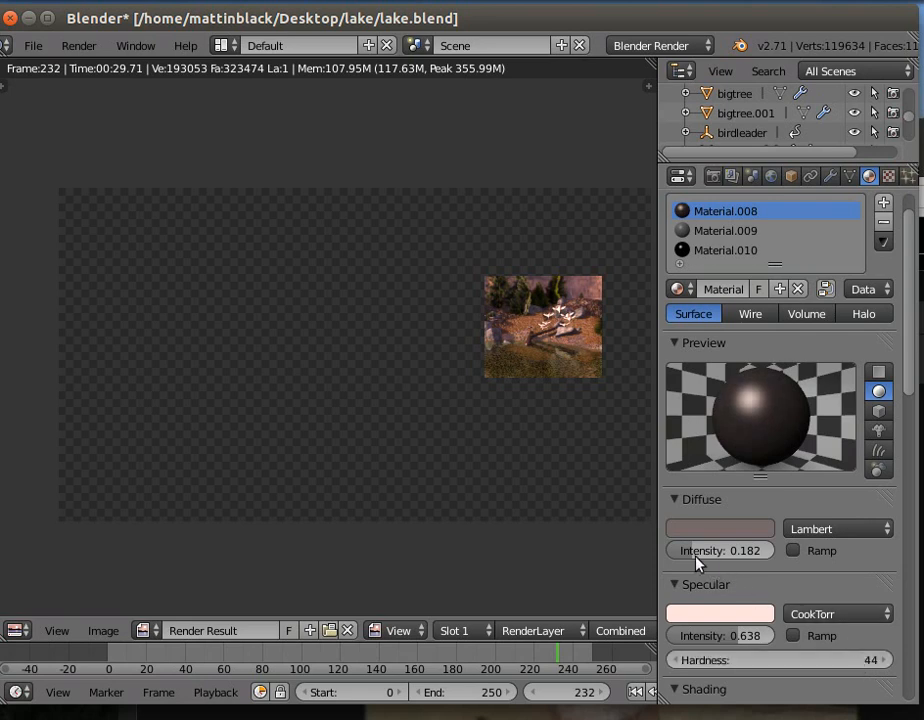
left_click_drag(684, 550, 697, 553)
left_click(78, 45)
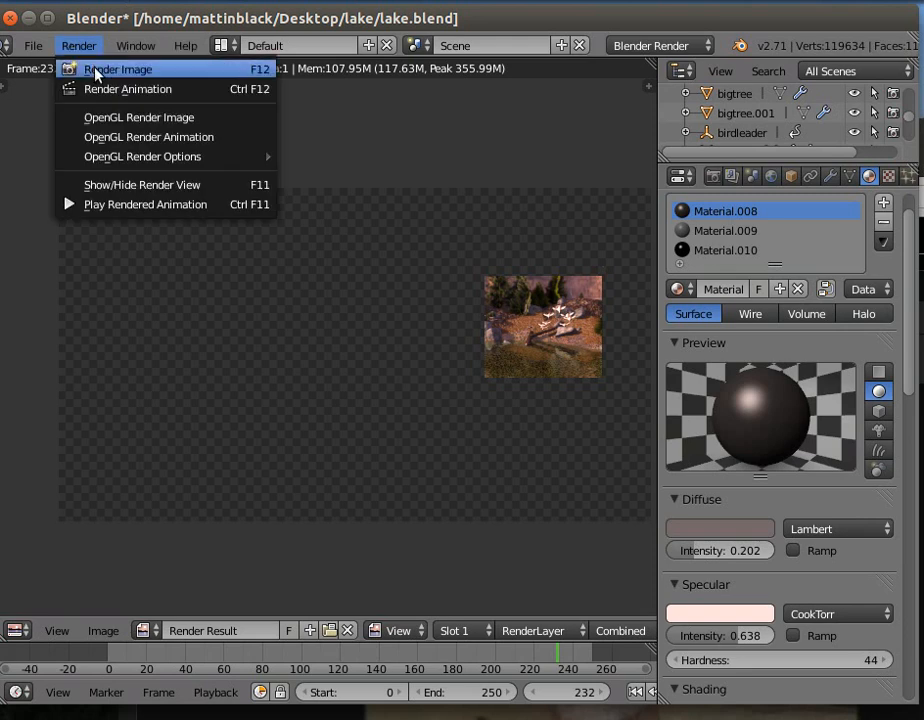
left_click(80, 69)
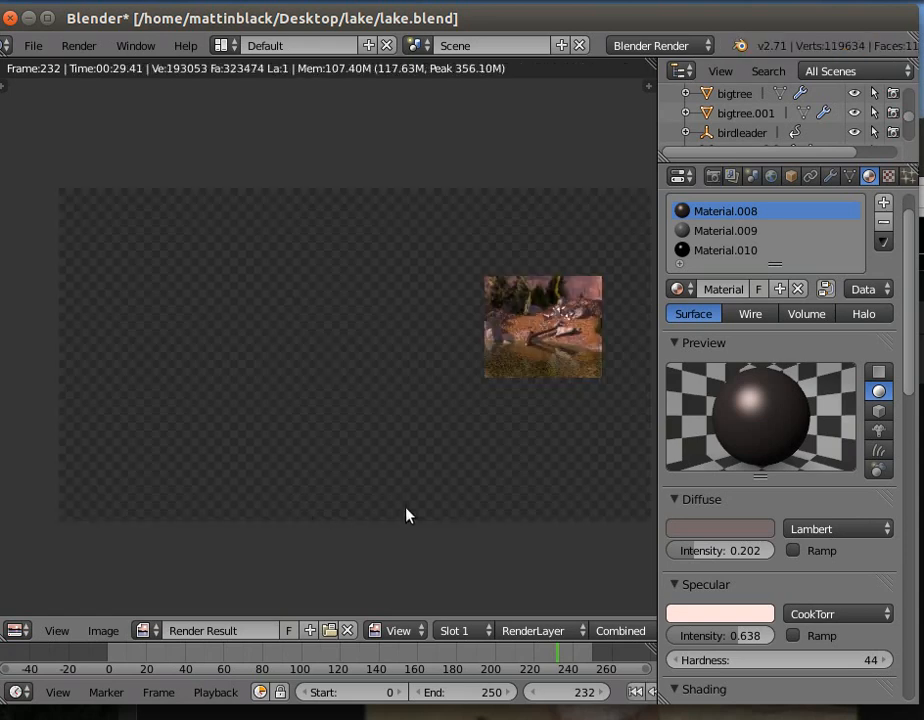
- Darken Material.008's specular colour, set its specular intensity to 0.559, and render the current frame
left_click(719, 614)
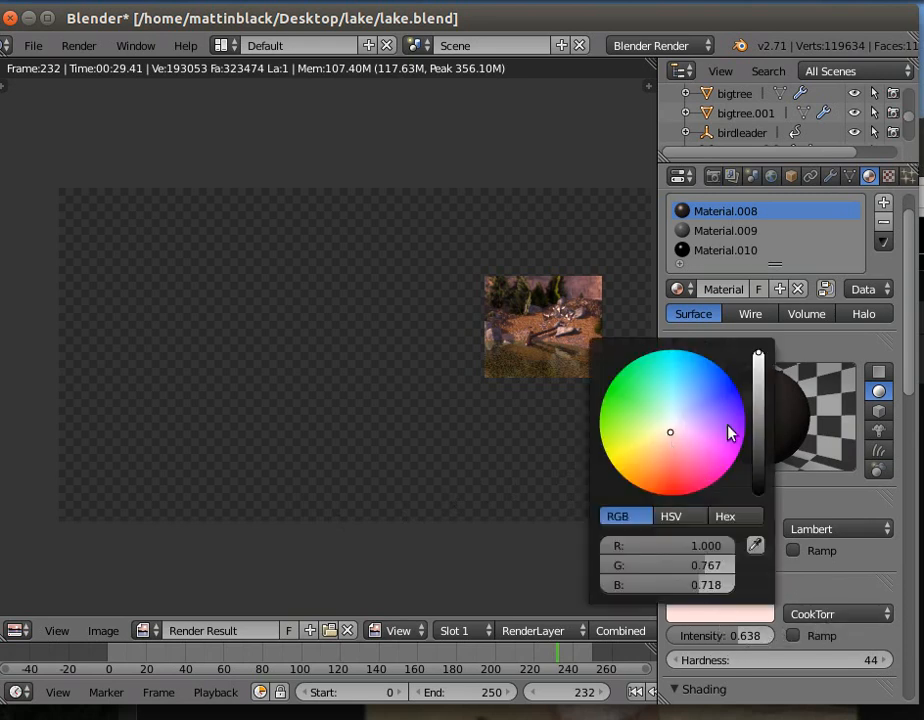
left_click_drag(761, 362, 759, 410)
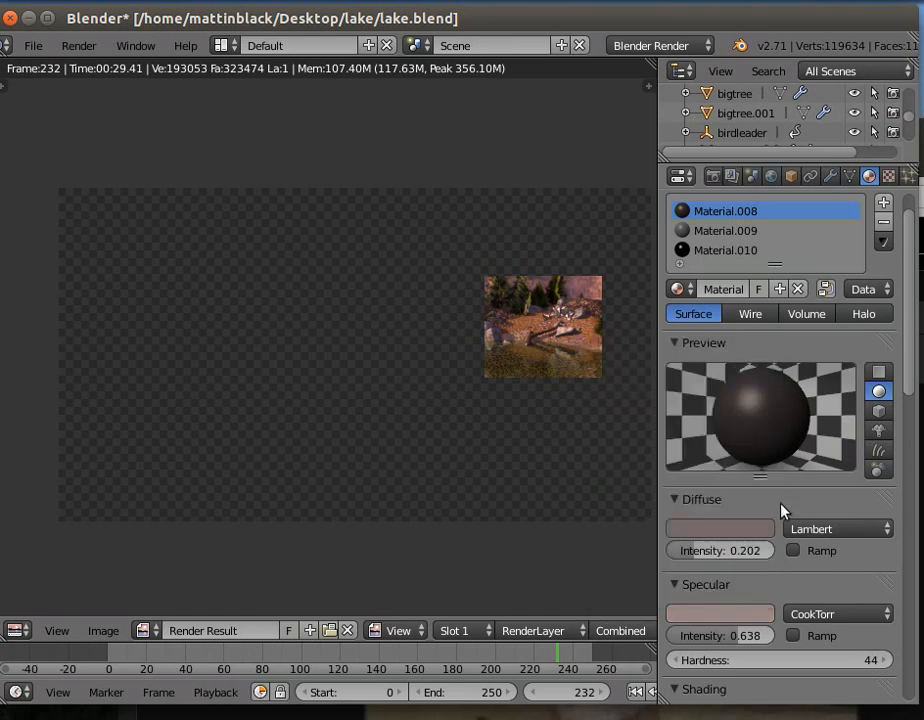
left_click_drag(720, 636, 700, 636)
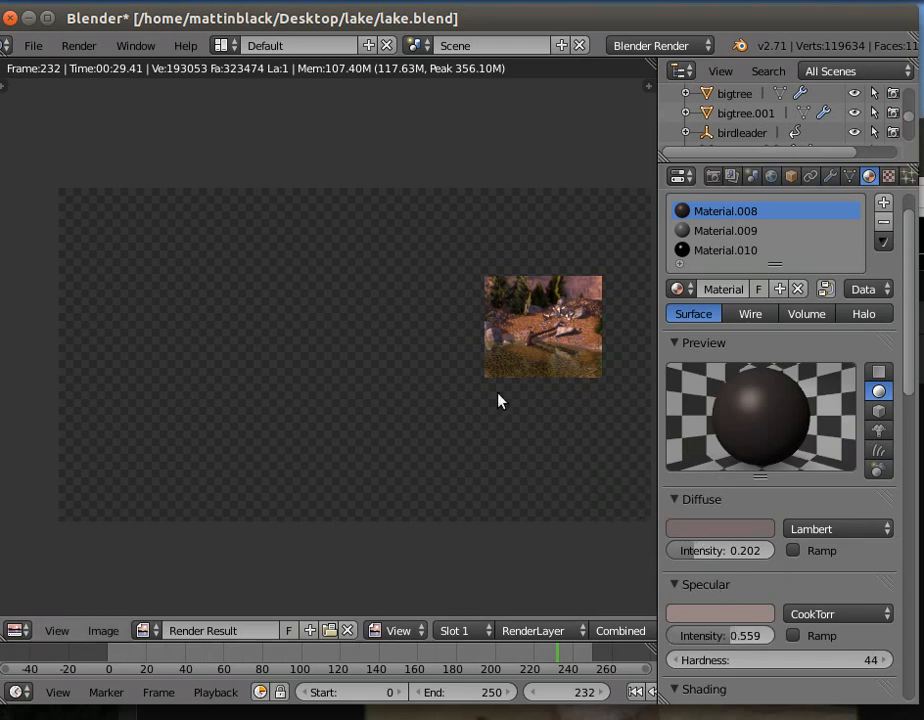
left_click(79, 45)
left_click(95, 68)
- Examine the birds and the shoreline closely in the rendered region
scroll(560, 398, "up", 3)
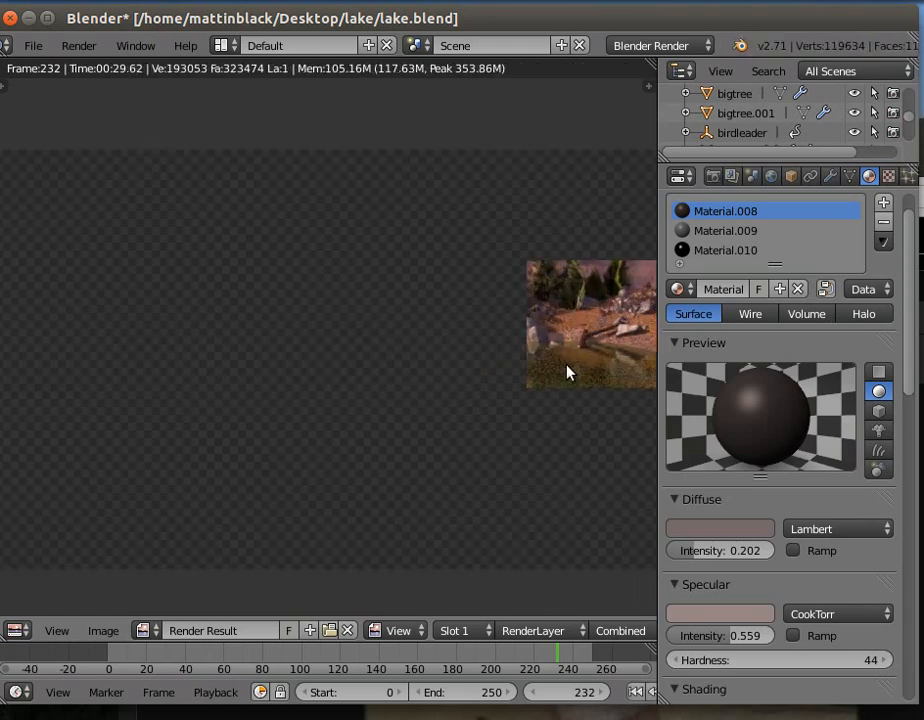
middle_click_drag(566, 372, 225, 406)
scroll(398, 419, "up", 2)
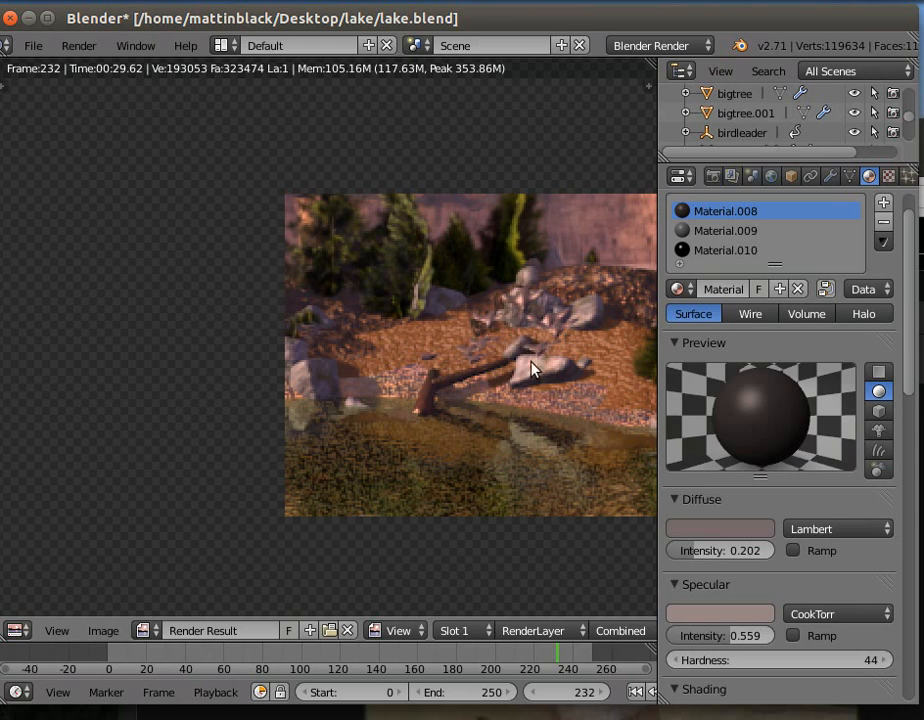
scroll(543, 350, "down", 2)
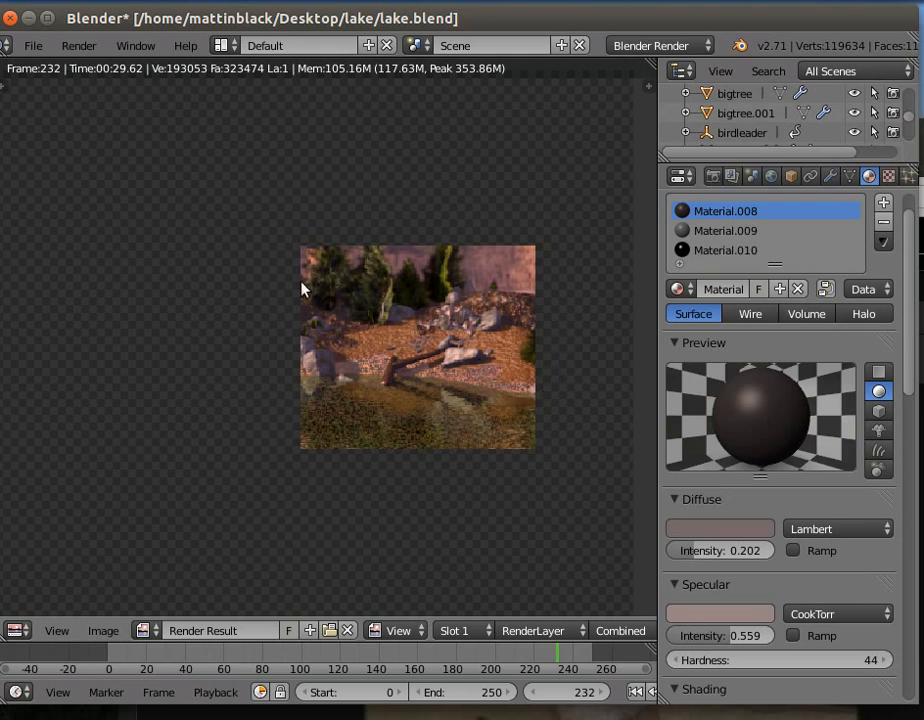
scroll(283, 330, "down", 2)
scroll(214, 316, "down", 1)
middle_click_drag(200, 324, 355, 324)
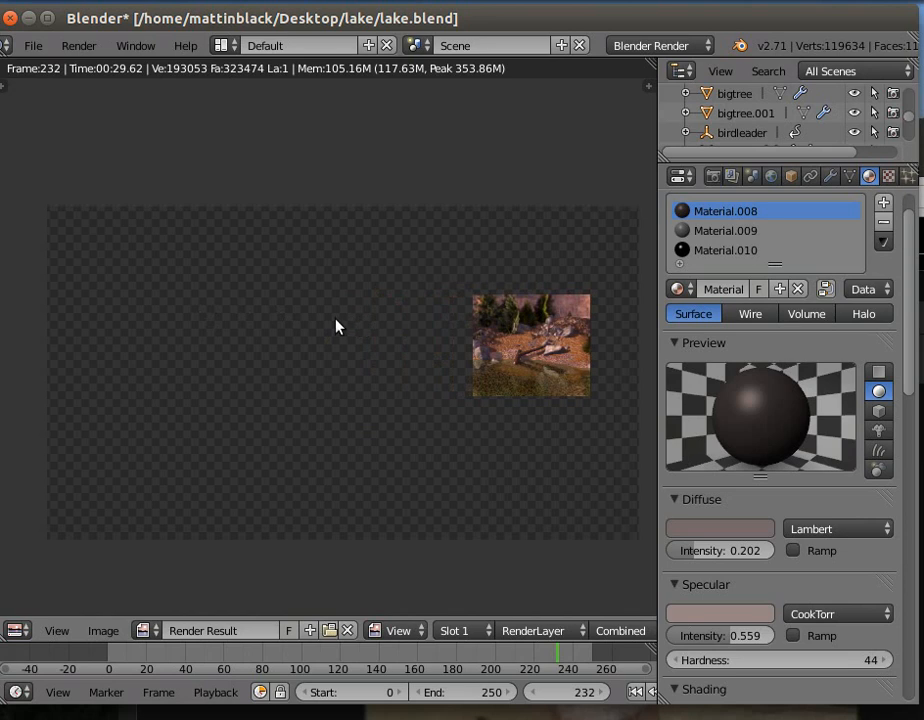
scroll(336, 325, "up", 1)
scroll(336, 326, "down", 1)
middle_click_drag(332, 332, 315, 290)
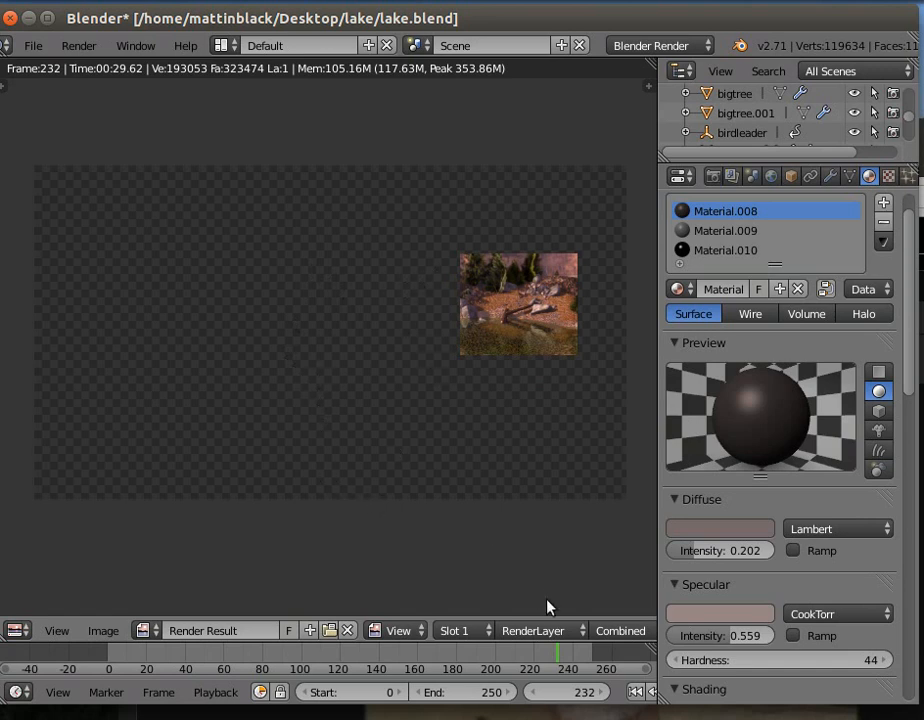
- Return to the 3D view, look through the camera, and redraw the render border around the whole camera frame
left_click(90, 52)
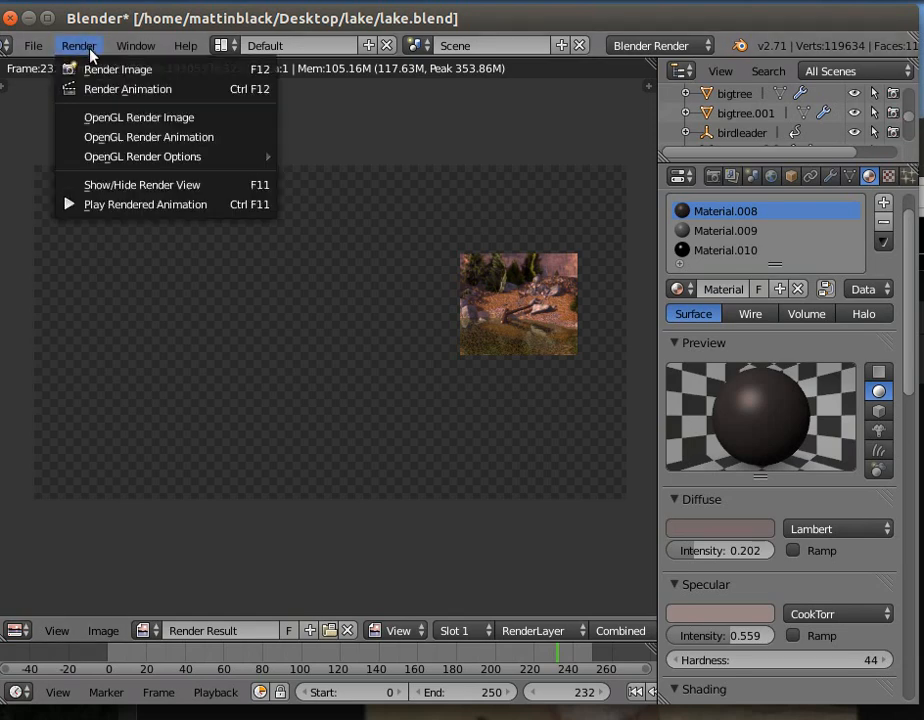
left_click(143, 184)
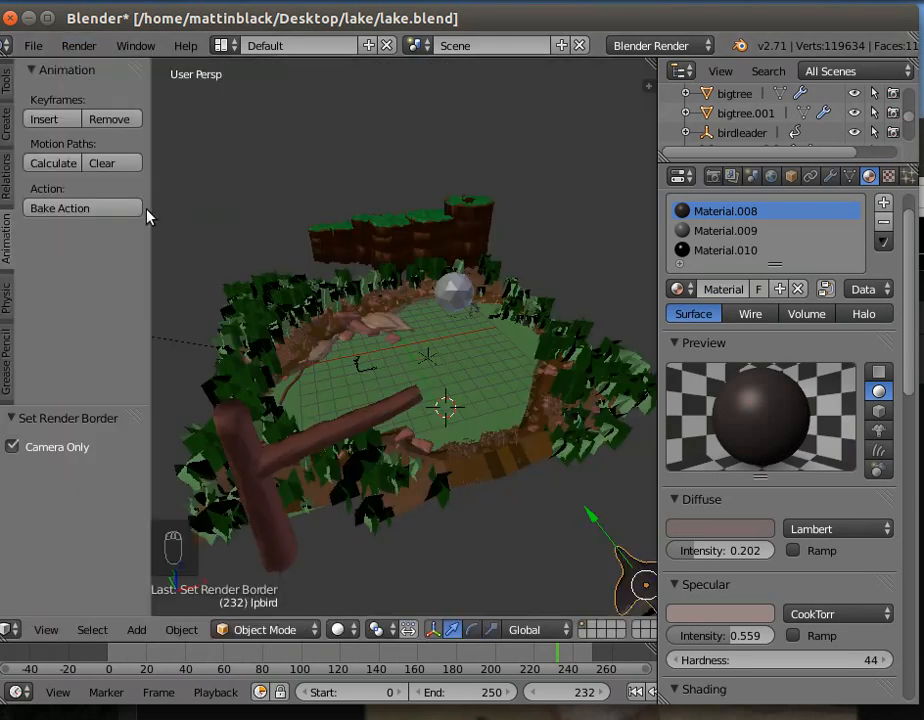
left_click(42, 630)
left_click(35, 559)
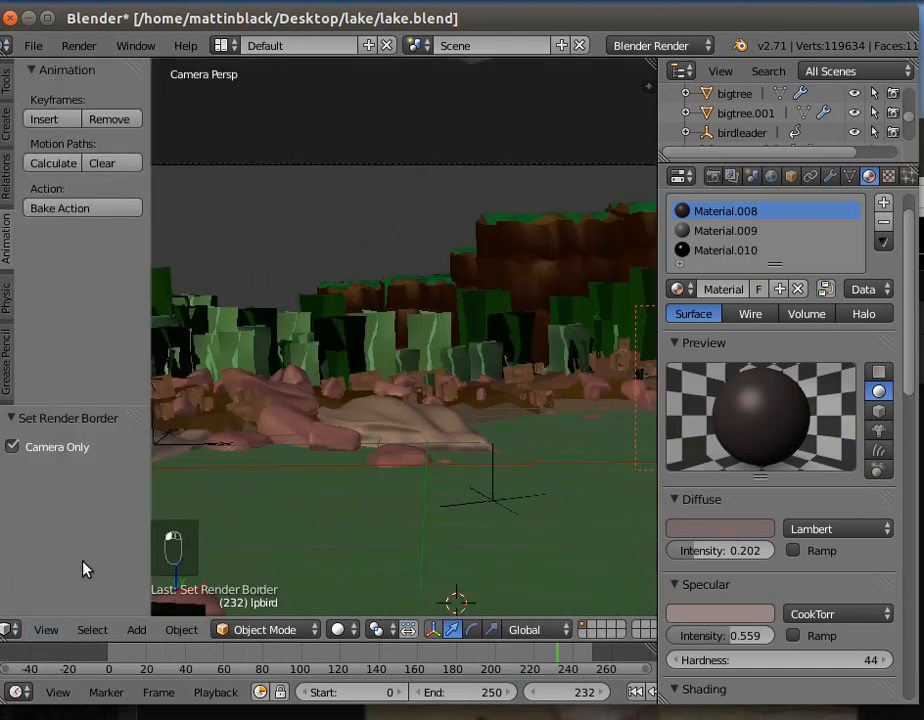
scroll(308, 497, "up", 2)
scroll(308, 497, "down", 3)
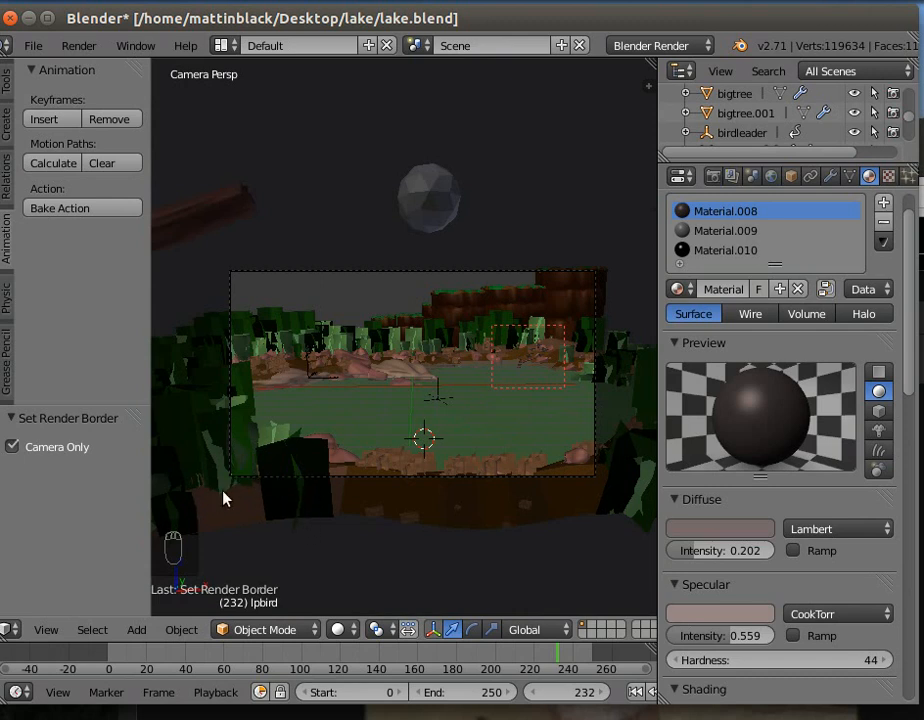
key("shift+b")
left_click_drag(216, 485, 610, 258)
- Widen the 3D view and play the animation from frame 0 through the camera
left_click(636, 692)
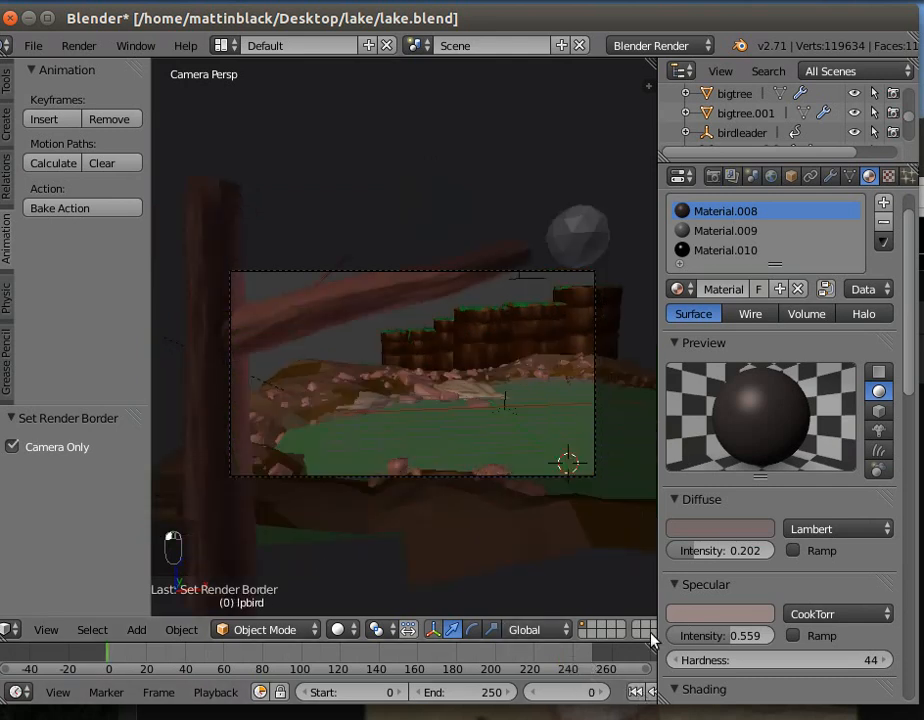
left_click_drag(657, 587, 747, 582)
left_click(694, 693)
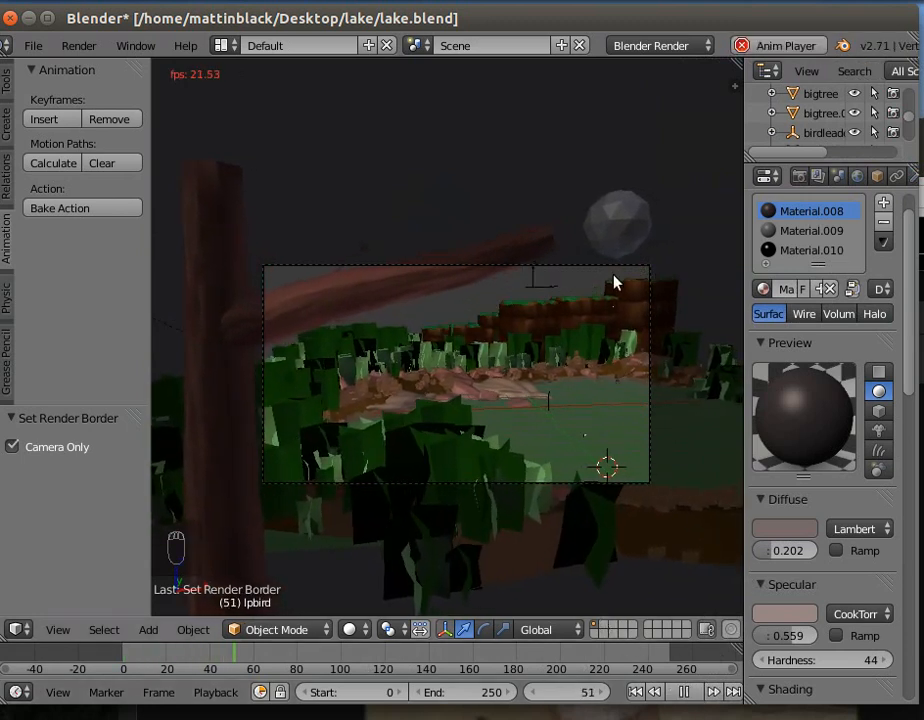
- Stop playback and move the icosphere emitter about -3.526 units along the X axis
right_click(615, 225)
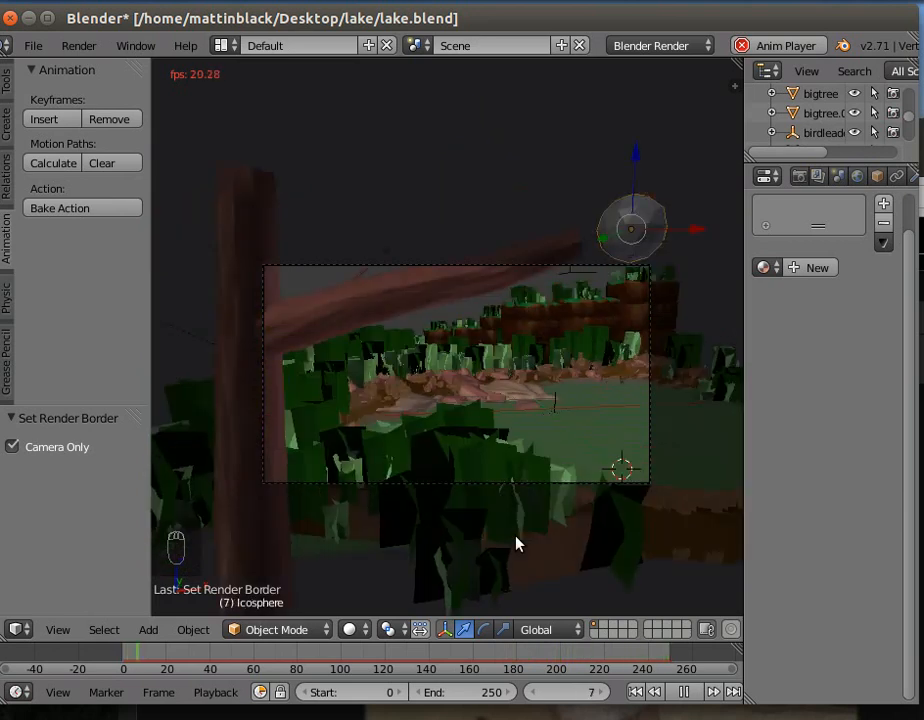
key("Escape")
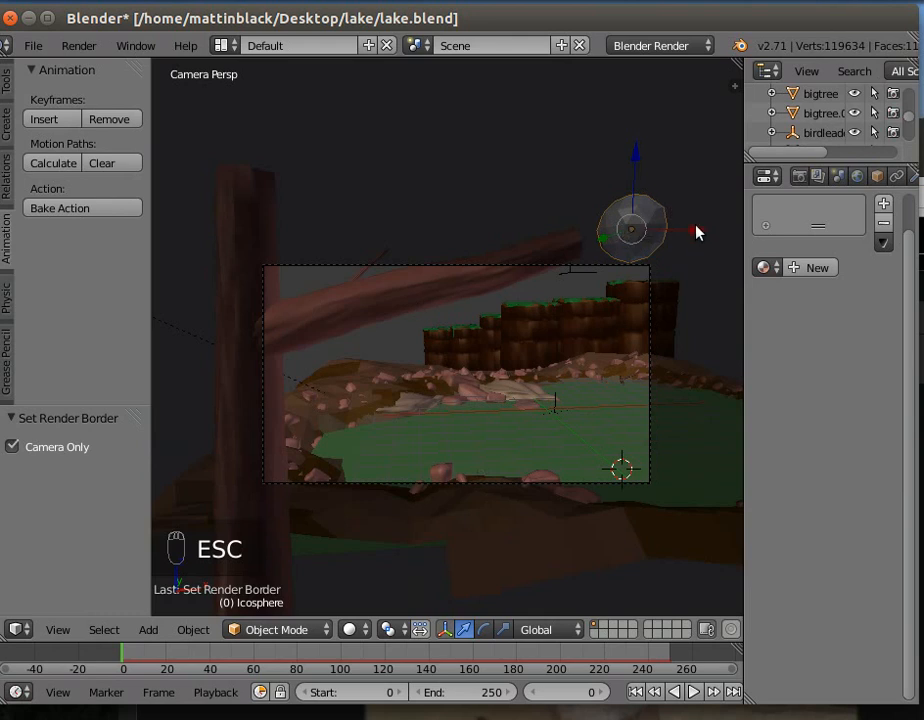
left_click_drag(697, 233, 581, 231)
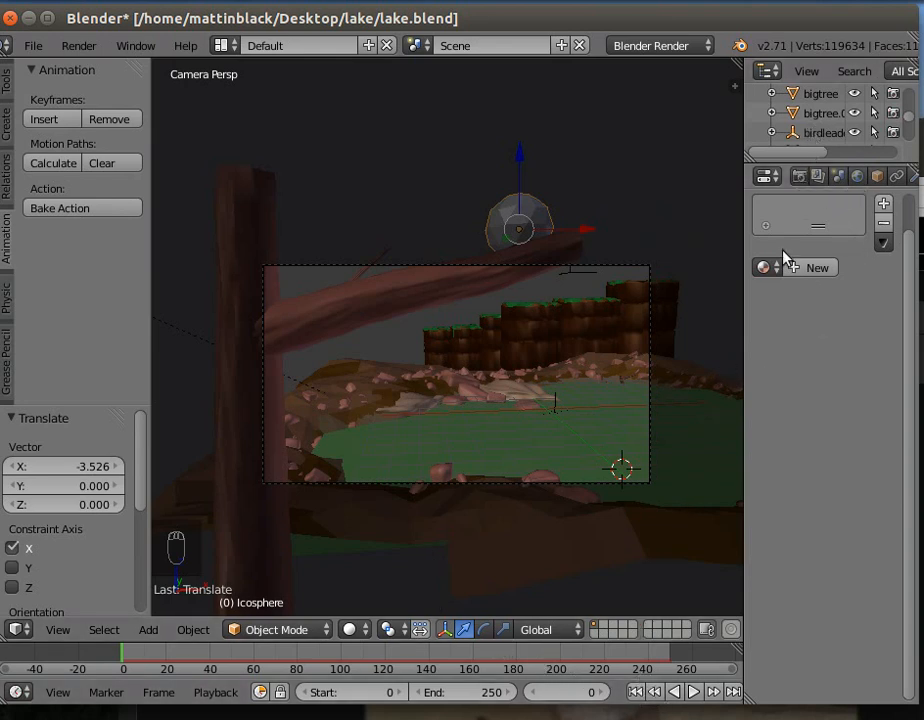
- Free the icosphere's particle bake and bake the boid simulation again
left_click_drag(744, 257, 646, 268)
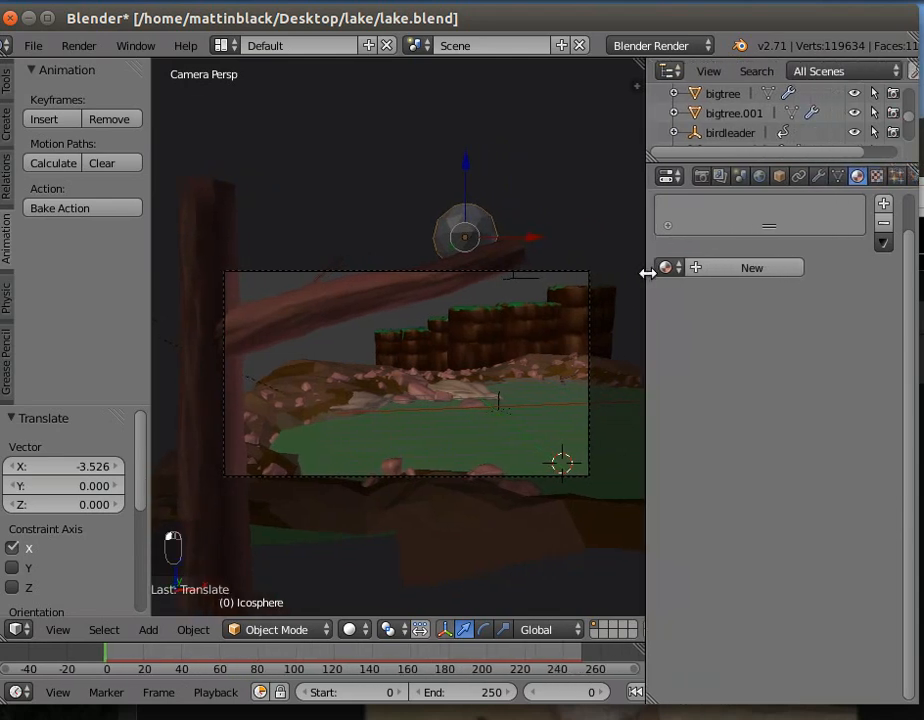
left_click(896, 176)
left_click_drag(912, 268, 913, 342)
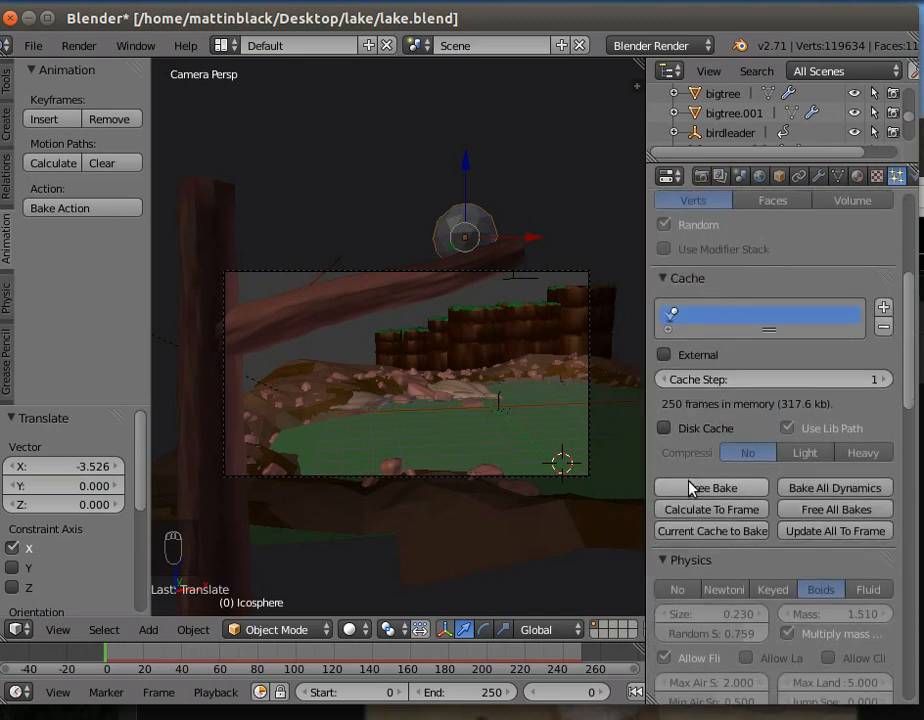
left_click(697, 489)
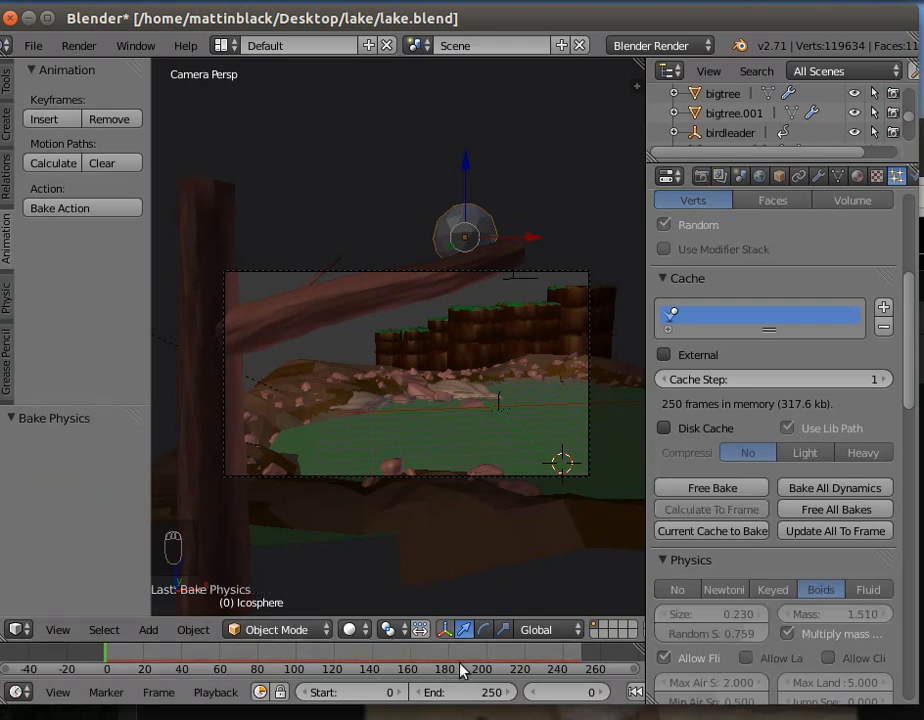
- Play back the baked flock through the camera and review the particle system's emission, boid physics, brain and render settings
left_click_drag(644, 516, 728, 515)
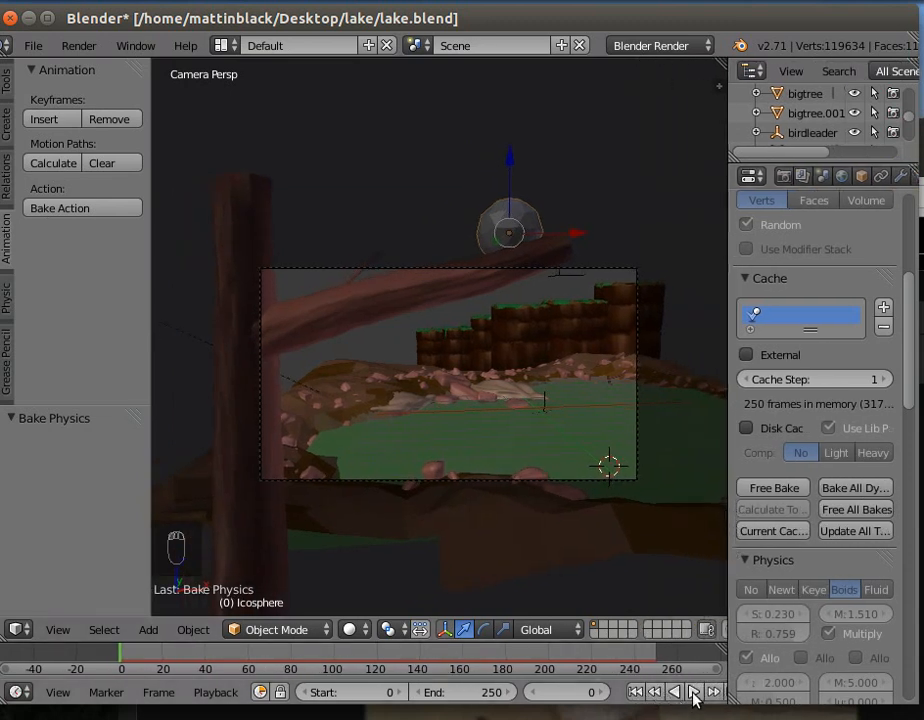
left_click(695, 697)
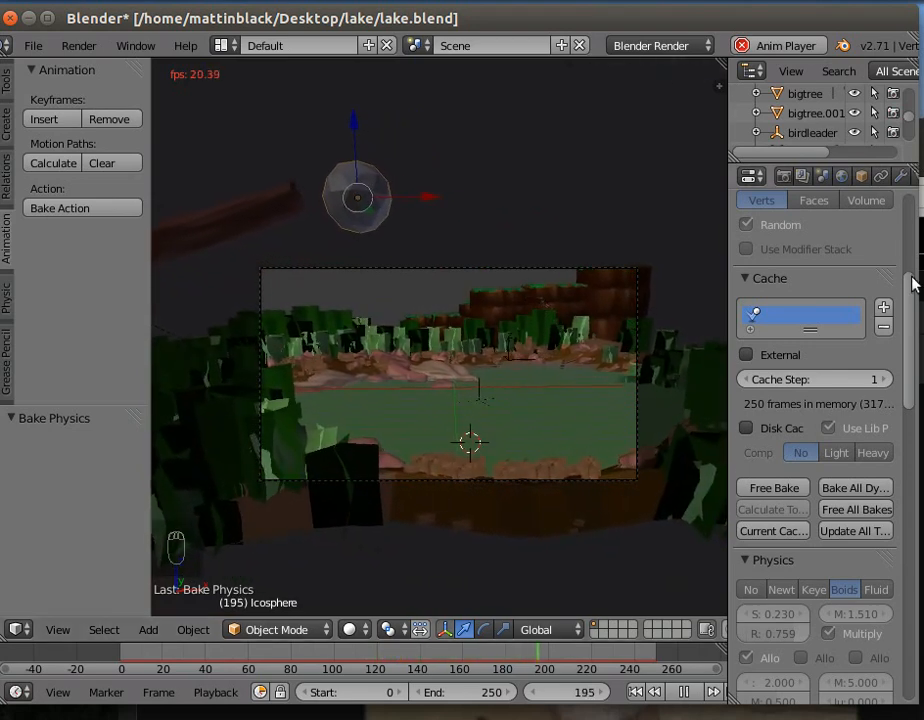
left_click_drag(907, 288, 913, 200)
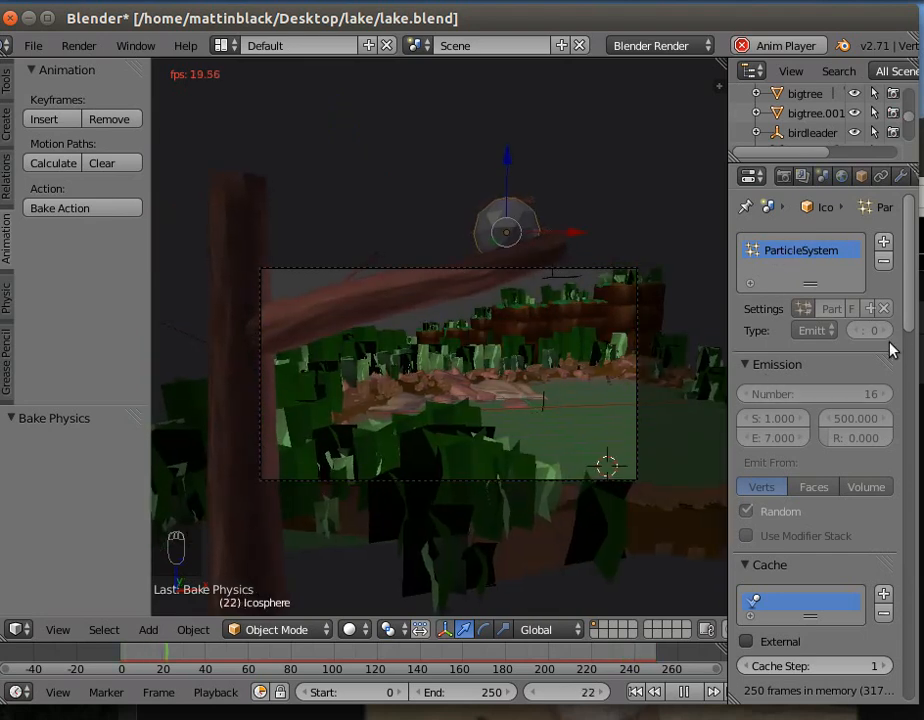
scroll(910, 418, "down", 4)
scroll(912, 460, "down", 12)
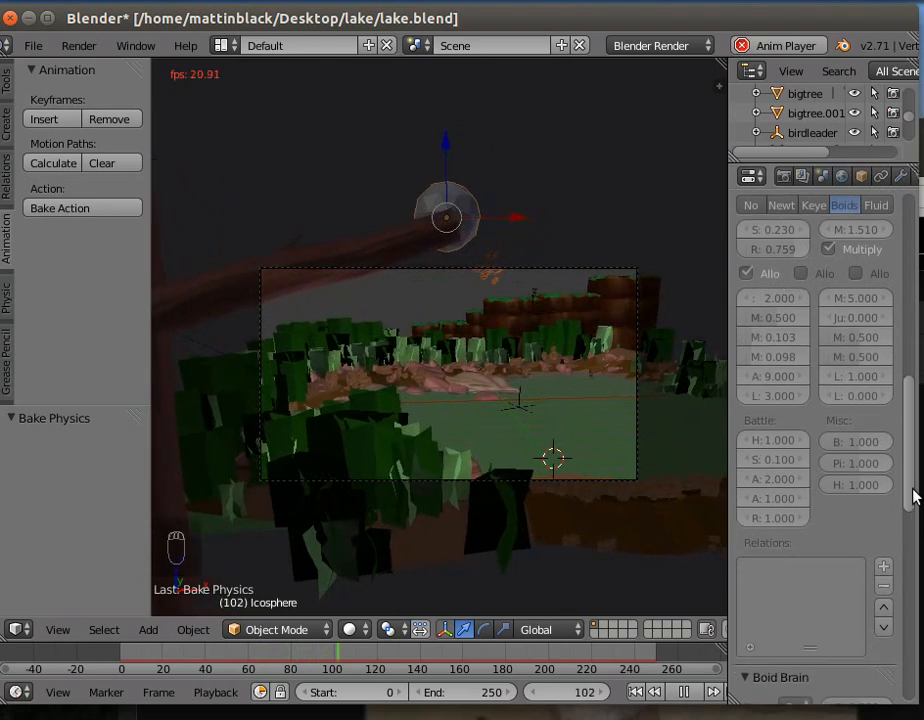
scroll(913, 490, "up", 2)
scroll(914, 519, "down", 6)
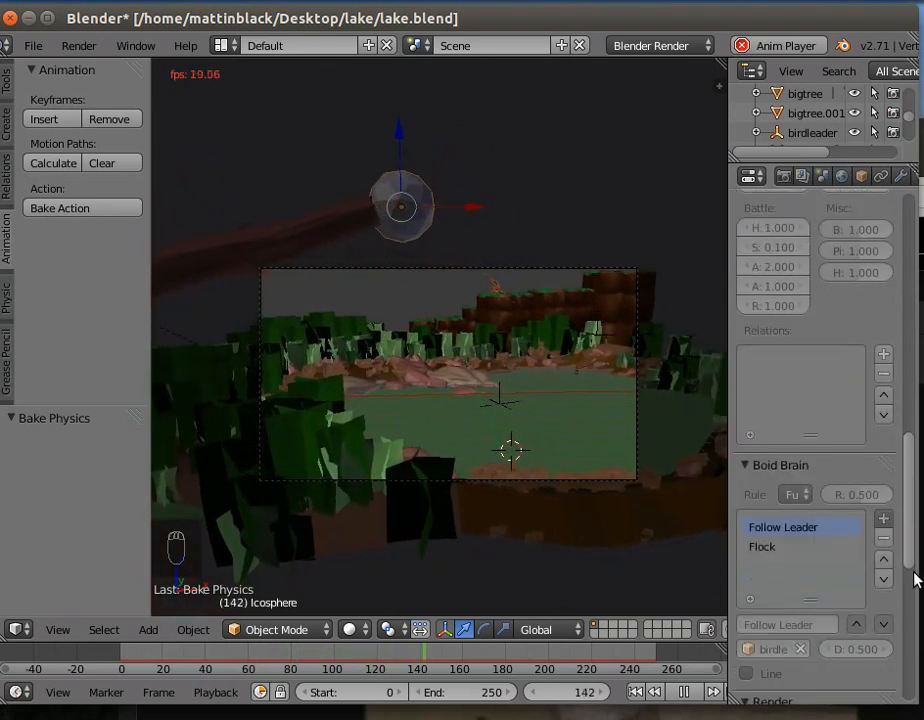
scroll(914, 578, "down", 5)
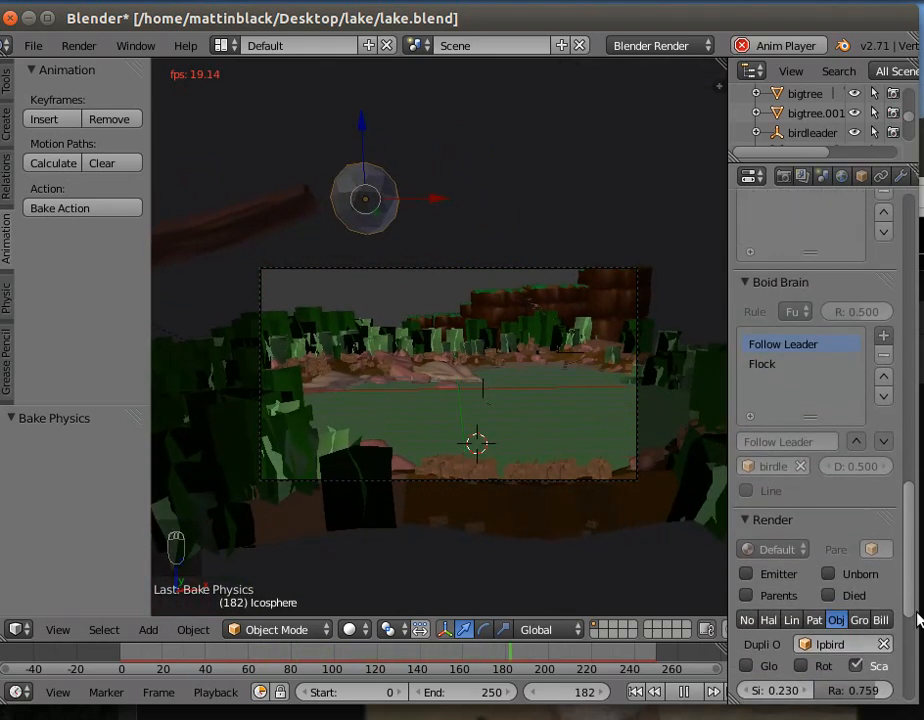
scroll(916, 620, "down", 7)
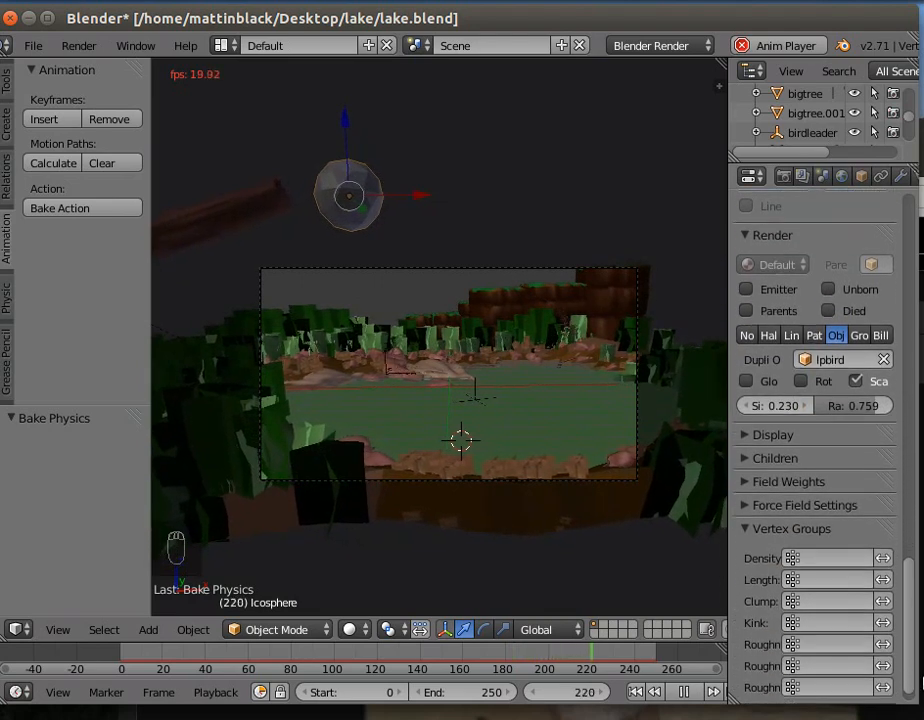
scroll(918, 562, "up", 6)
scroll(918, 562, "up", 3)
- Free the icosphere's particle bake and stop the playback
left_click_drag(918, 553, 883, 404)
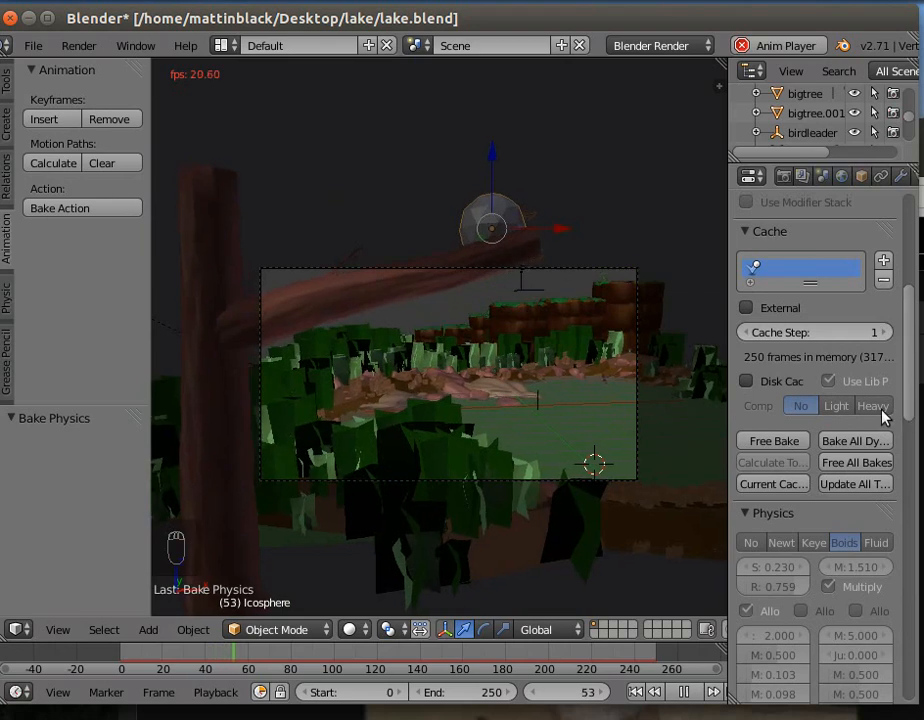
left_click(773, 443)
left_click(685, 694)
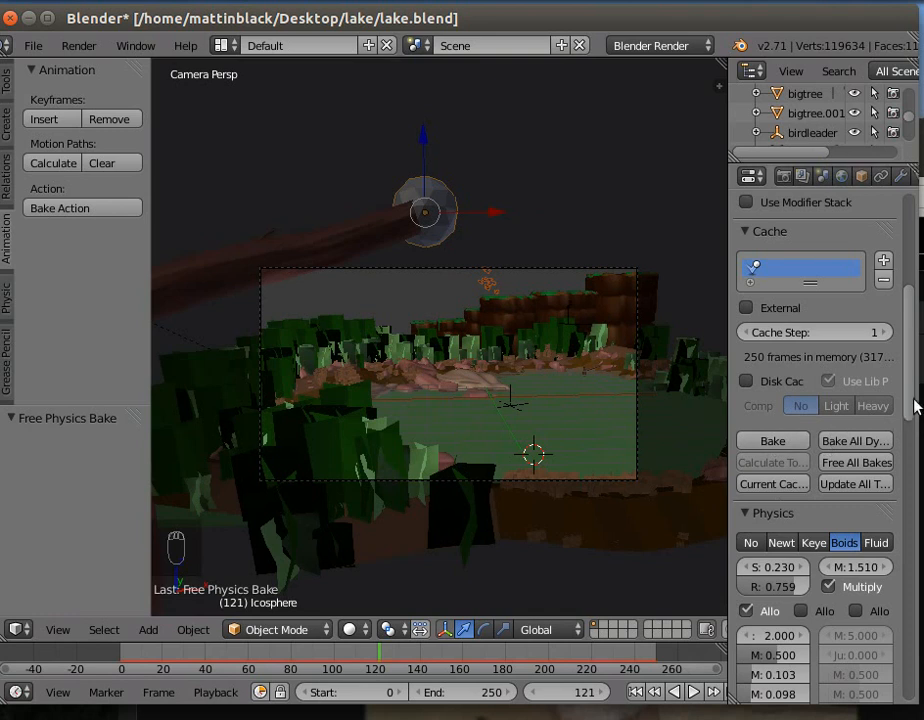
- Set the boids' maximum air speed to 6.000 and keyframe it at frame 2
left_click_drag(911, 404, 895, 459)
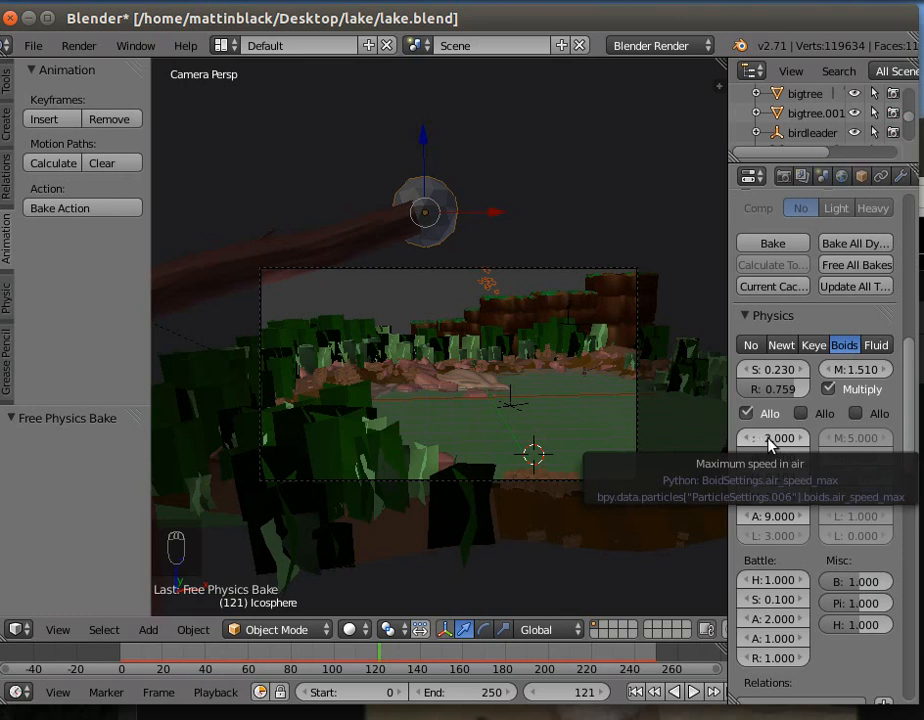
left_click_drag(374, 657, 124, 672)
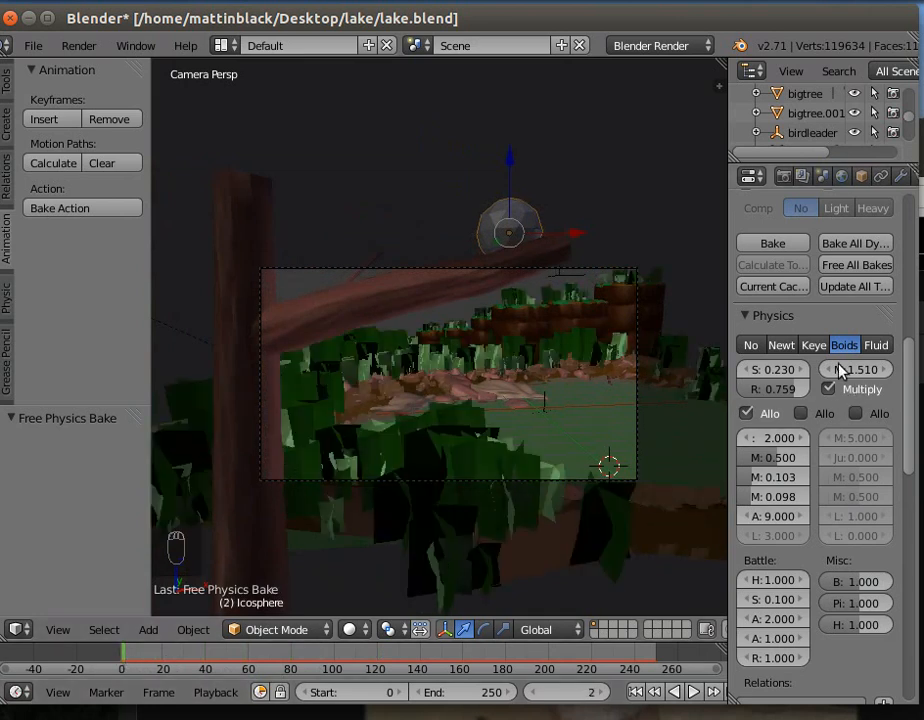
left_click(783, 437)
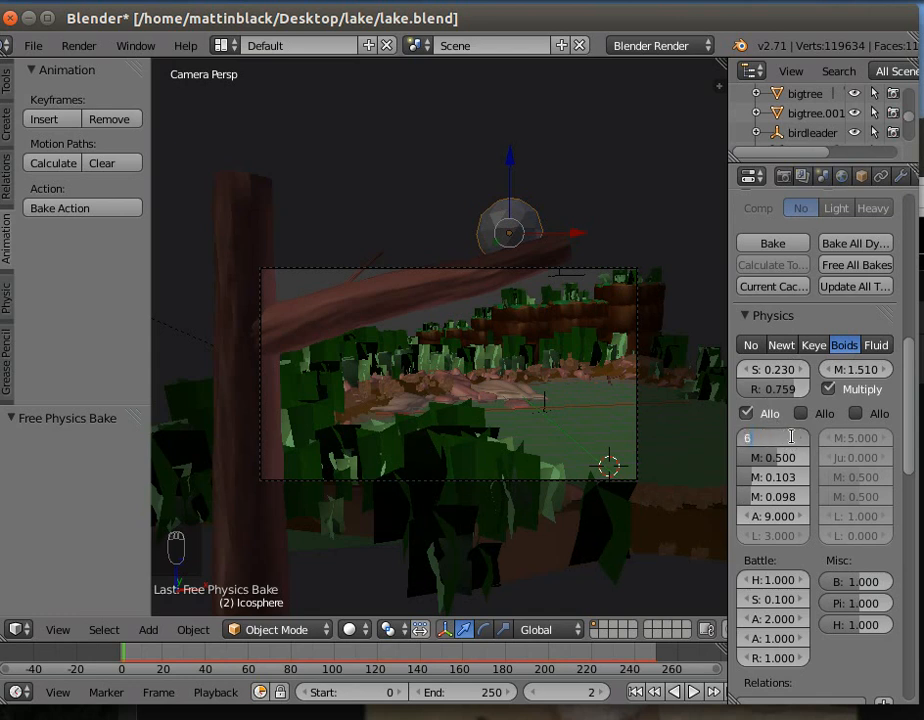
key("Return")
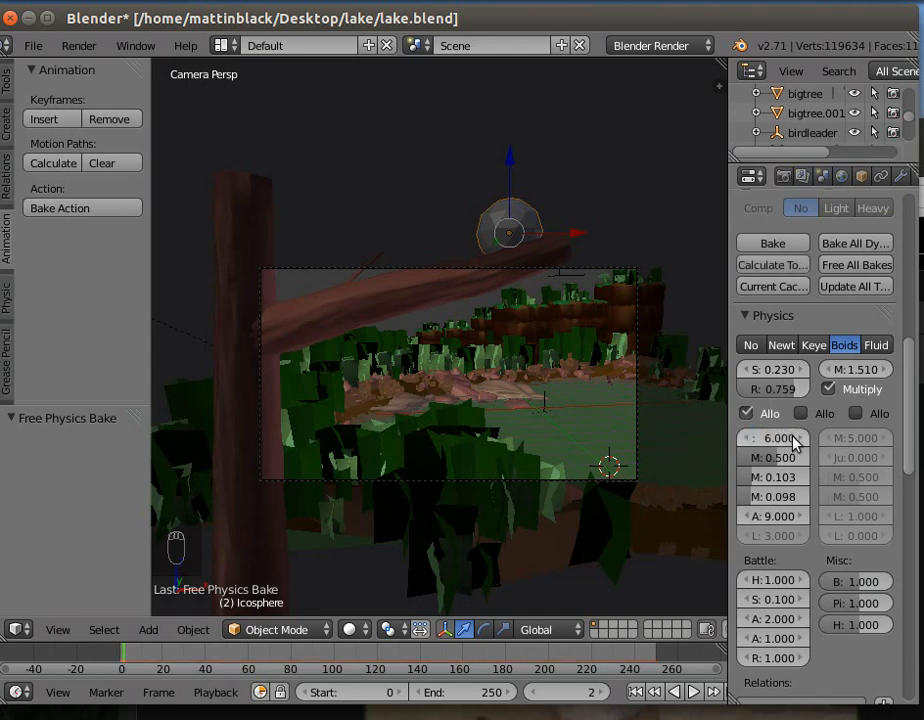
key("i")
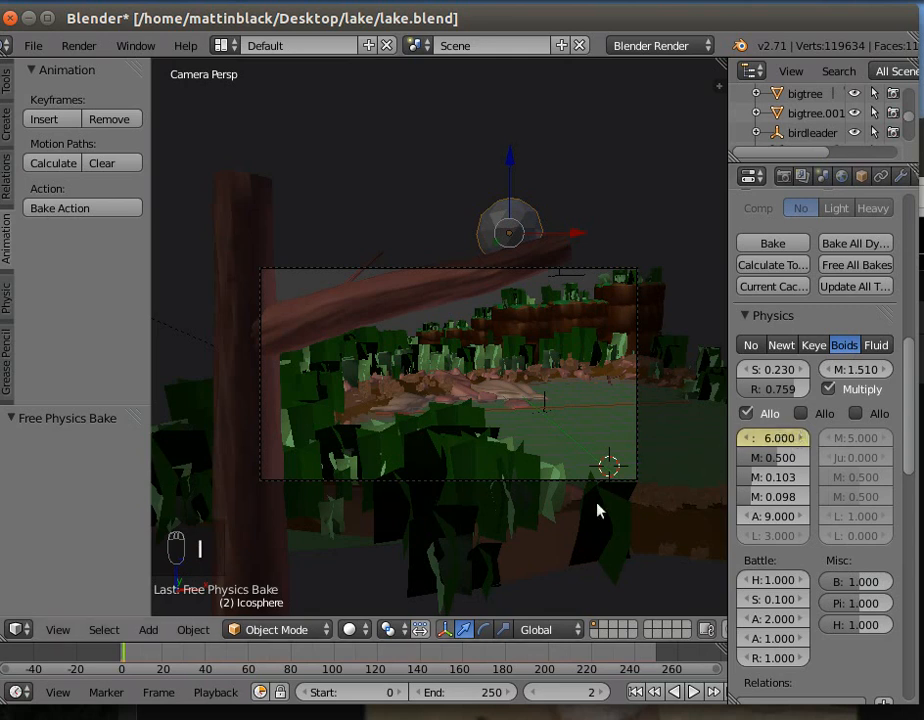
- Set the boids' maximum air speed to 4.000 and keyframe it at frame 99
left_click_drag(160, 661, 332, 664)
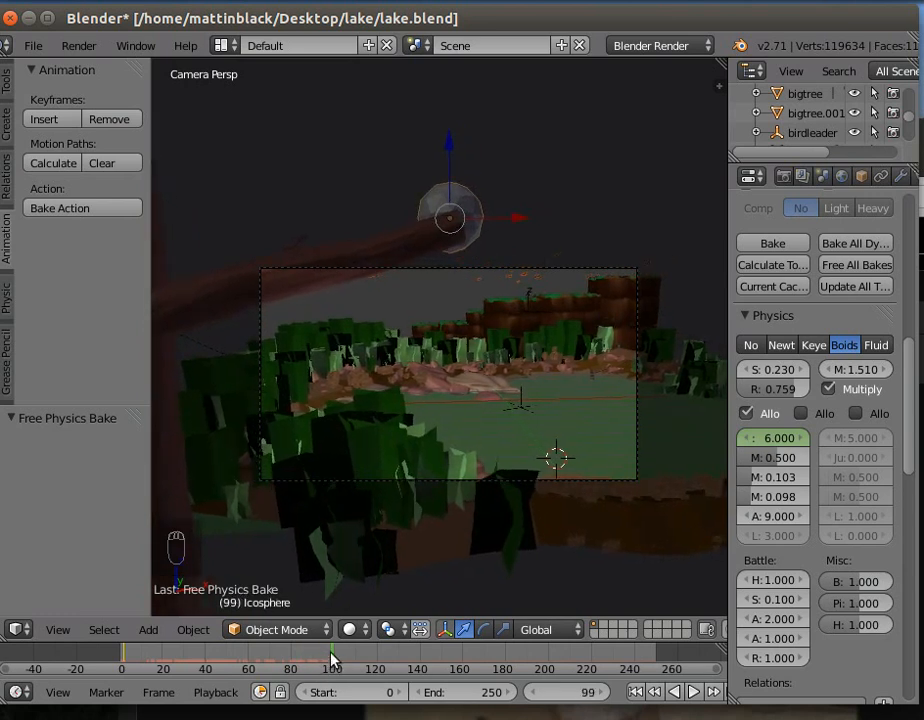
left_click(781, 441)
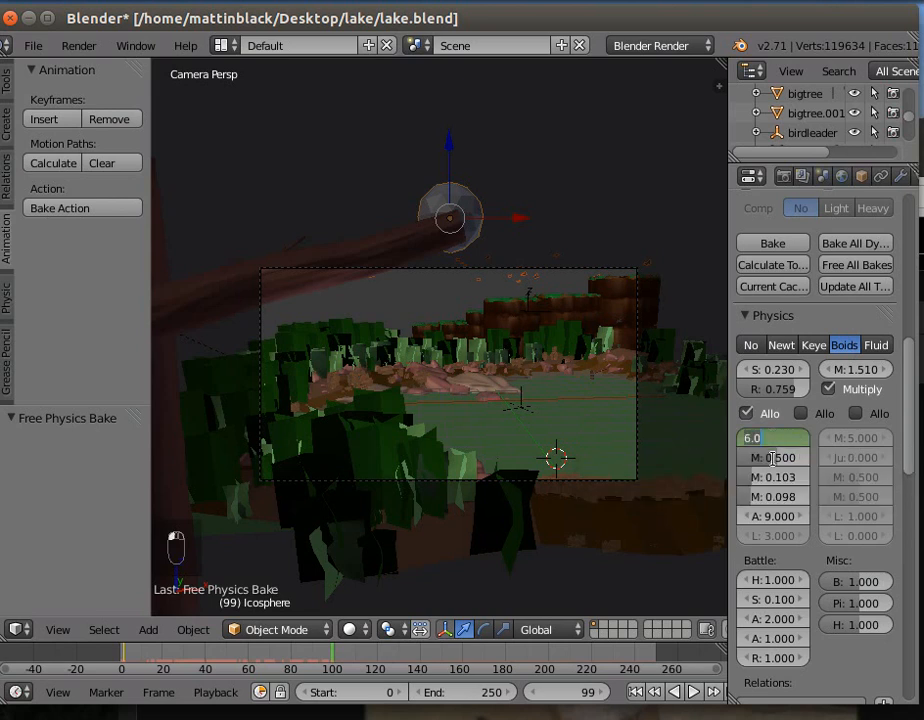
type("4")
key("Return")
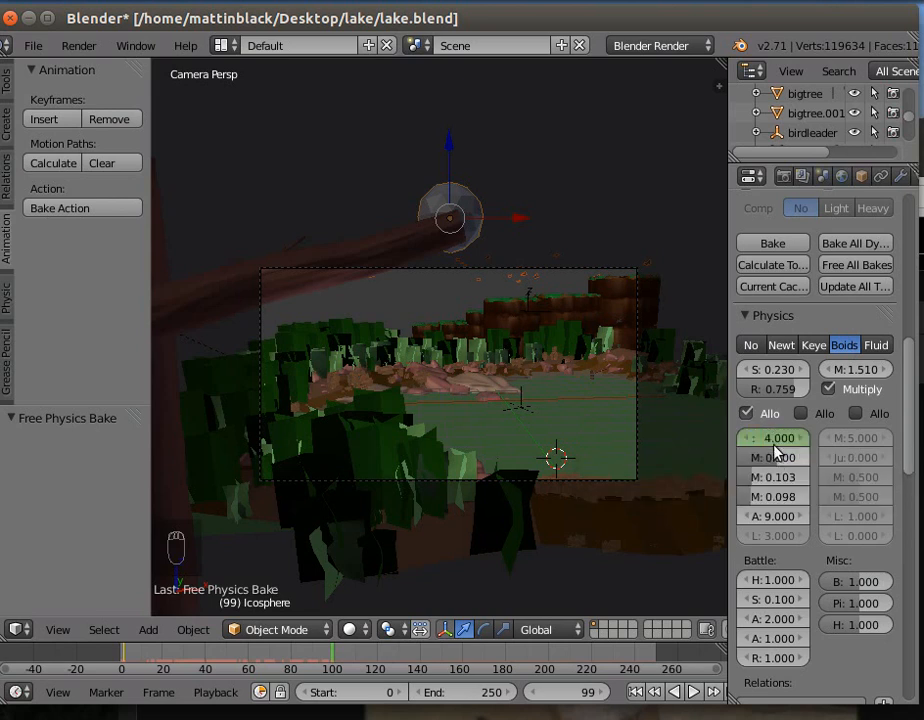
key("i")
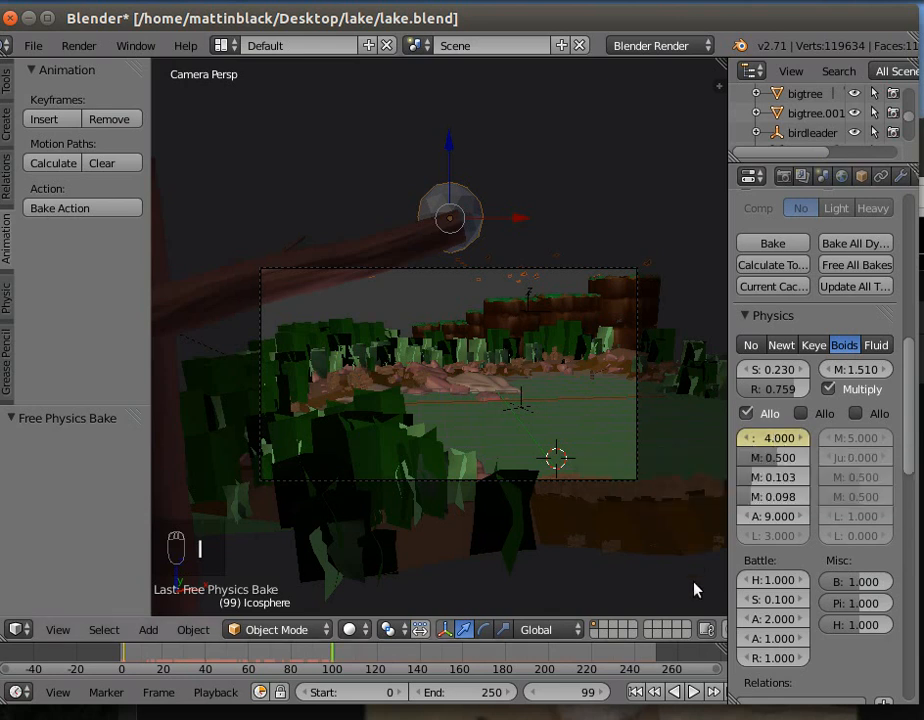
- Play the animation from the first frame, bake the boid simulation, and stop the playback at frame 126
left_click(636, 692)
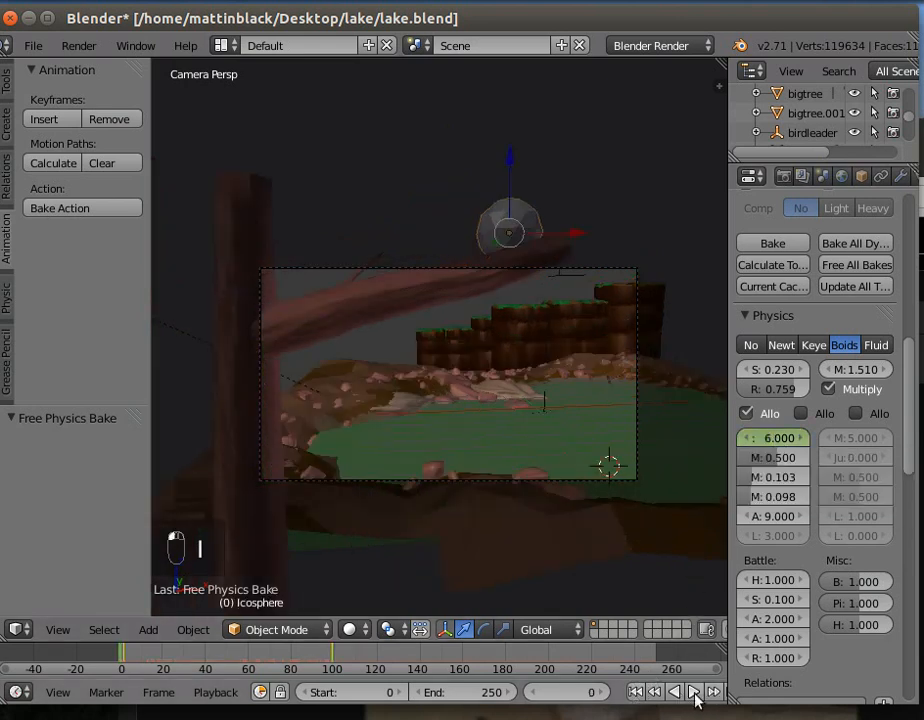
left_click(694, 692)
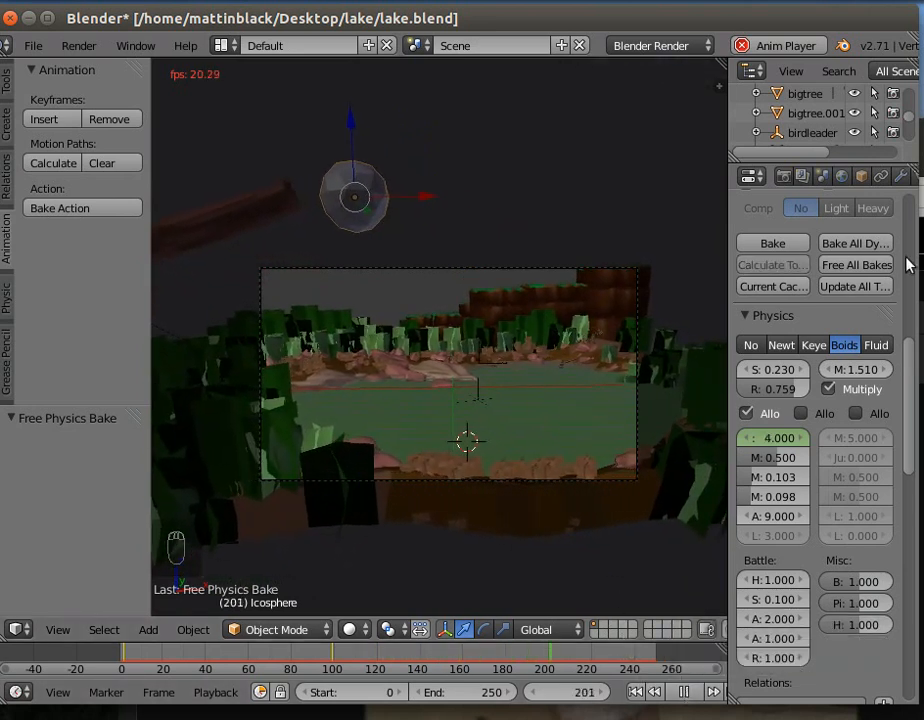
left_click(770, 245)
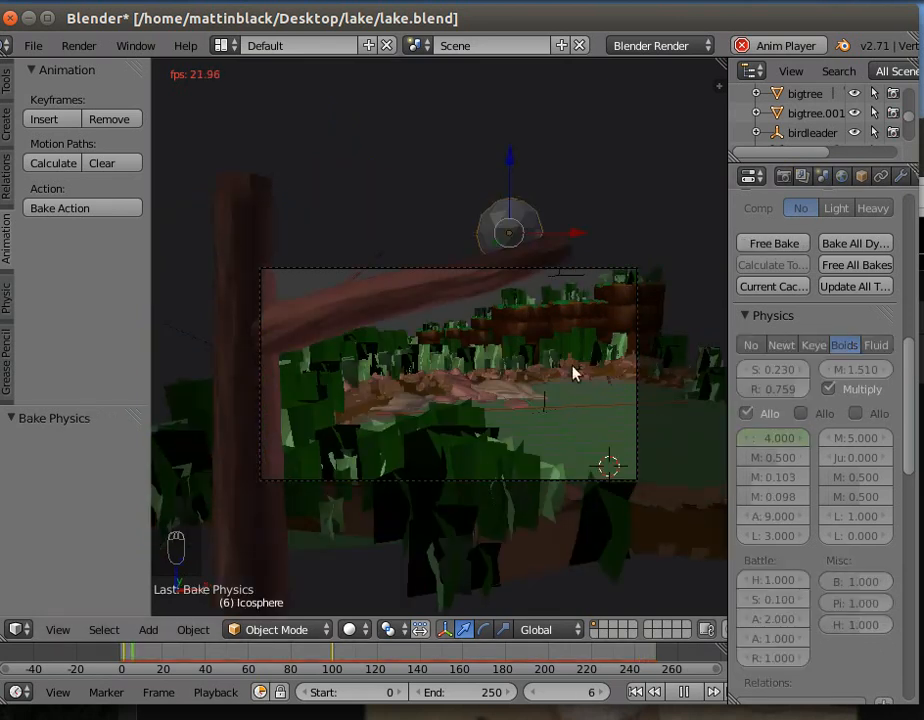
left_click(683, 692)
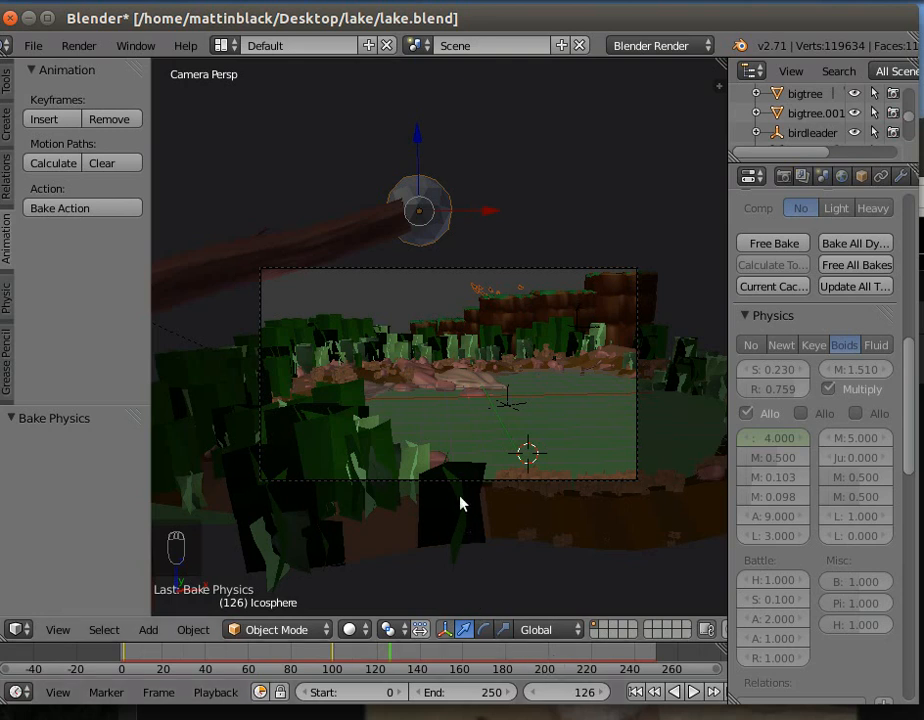
- Set a render border around the flock above the cliff in the camera view and render frame 126
key("shift+b")
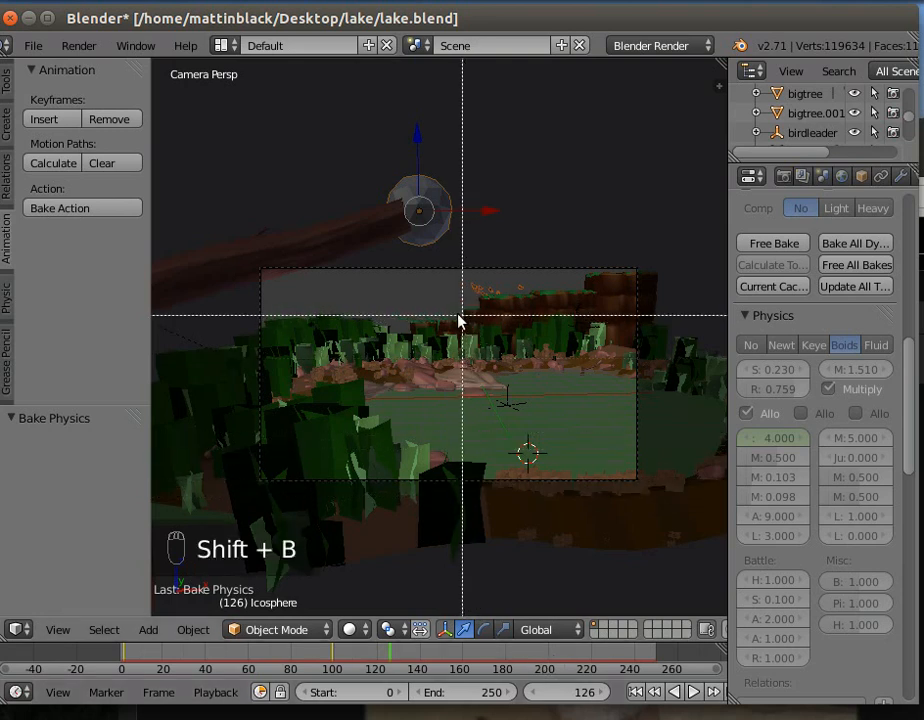
left_click_drag(455, 323, 536, 251)
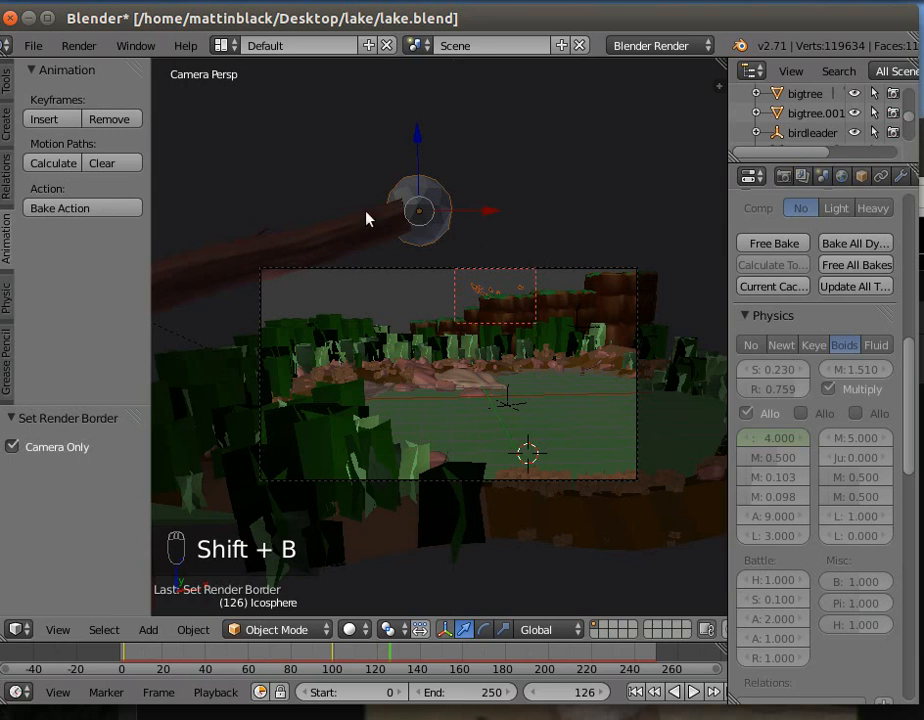
left_click(80, 46)
left_click(70, 66)
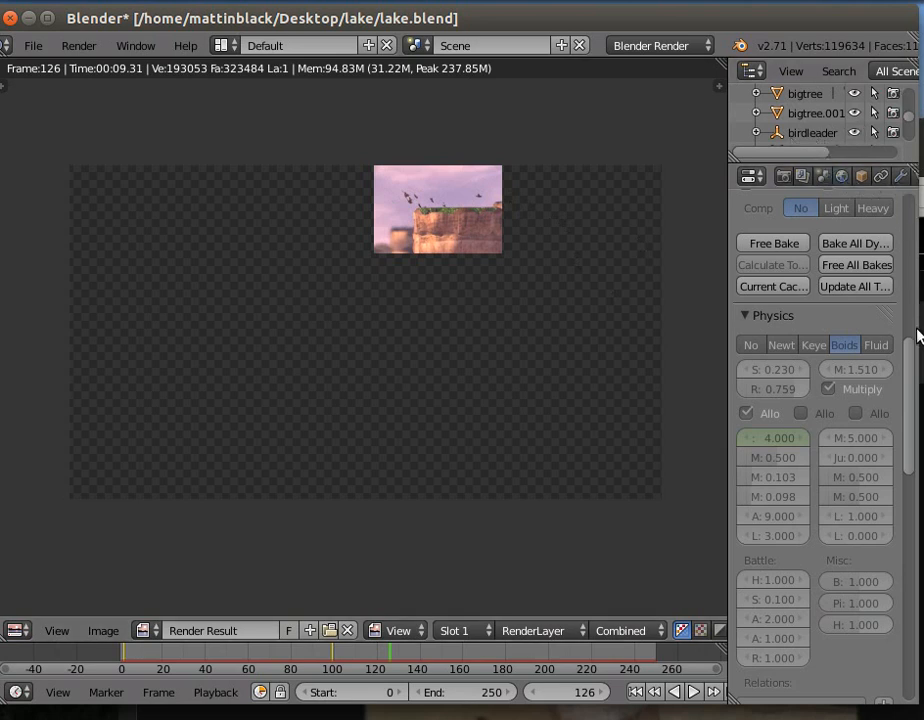
- Enable the Vector pass for the scene's render layer
left_click_drag(909, 353, 910, 193)
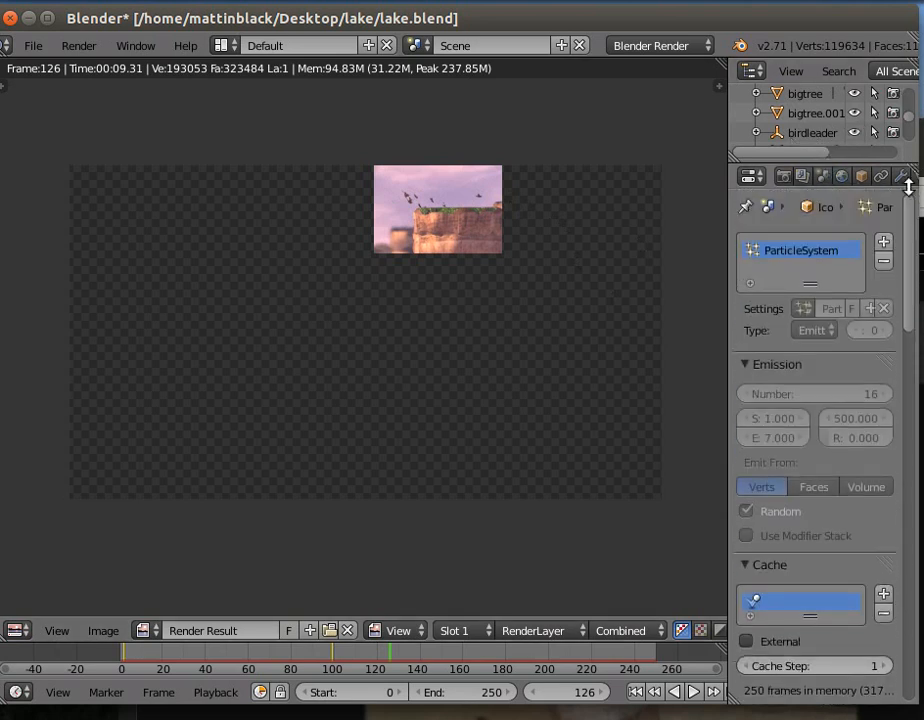
left_click(802, 177)
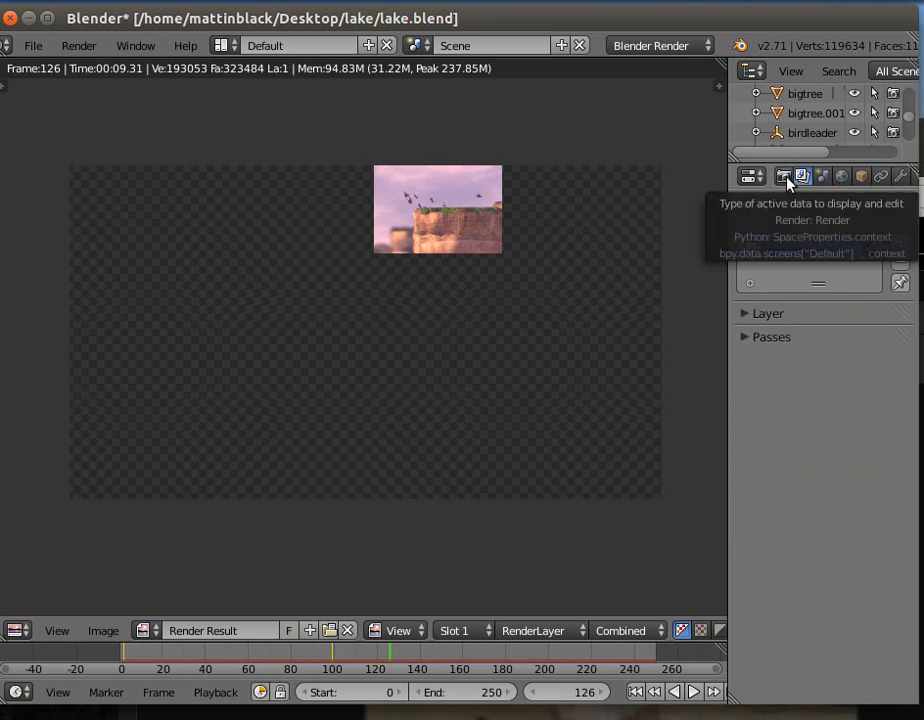
left_click(750, 340)
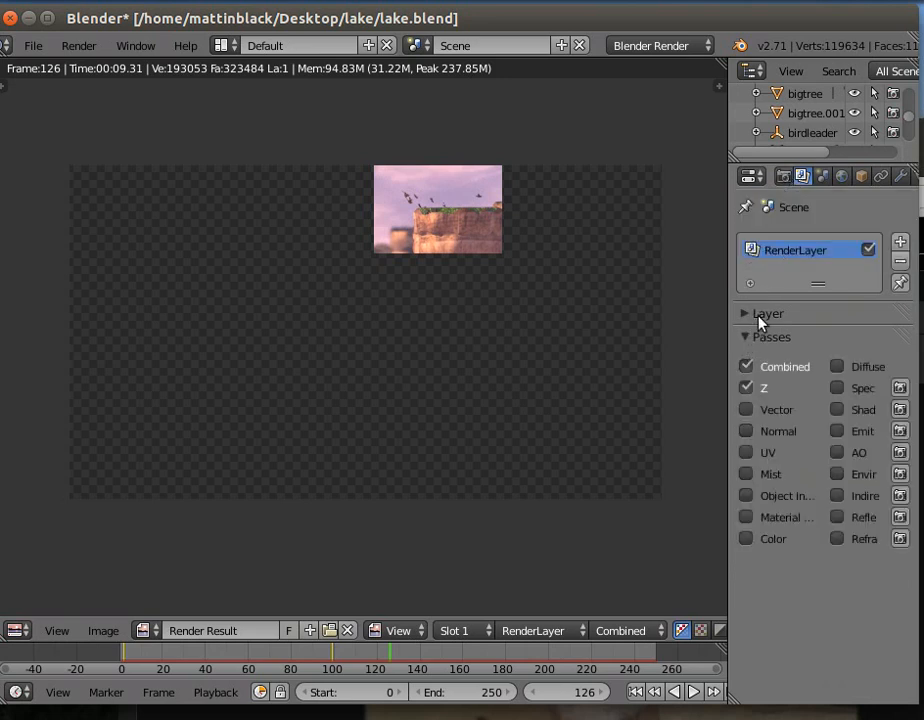
left_click(745, 410)
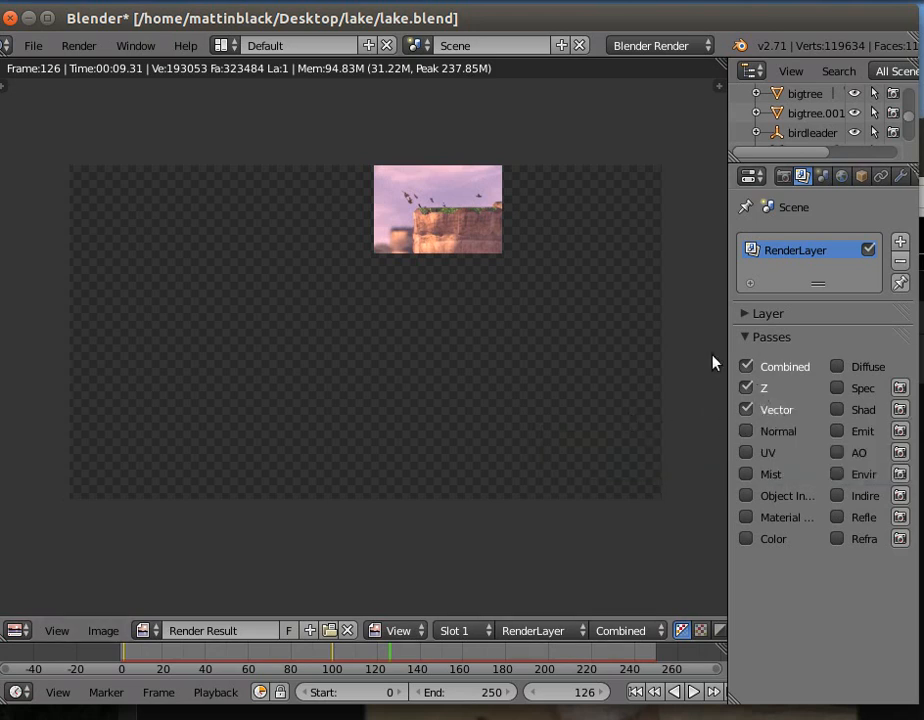
- Switch to the Compositing layout and enable Use Nodes and Backdrop for the scene's compositor
left_click(220, 45)
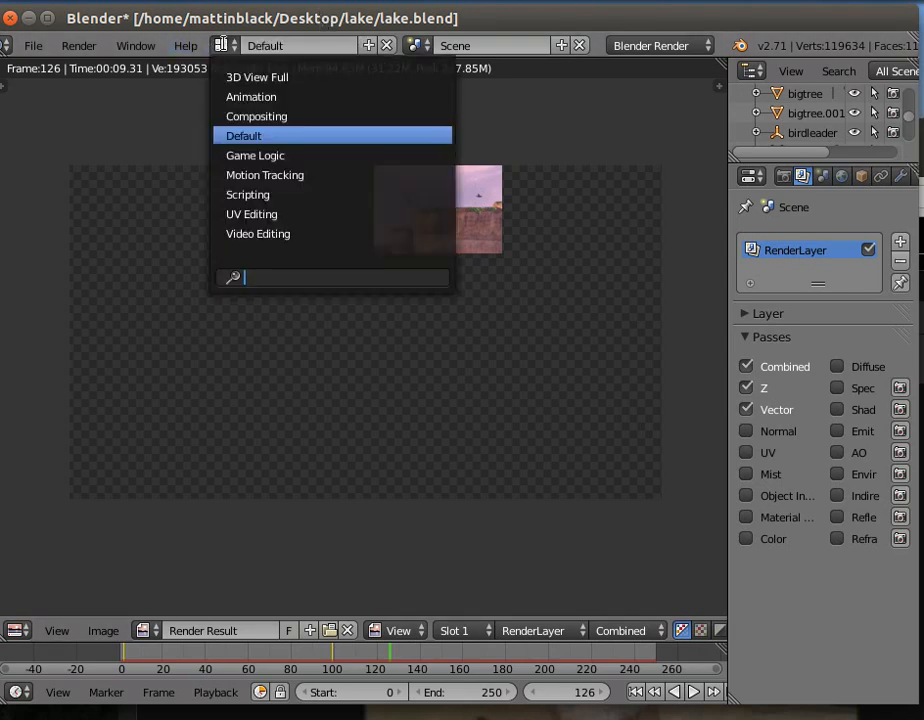
left_click(253, 116)
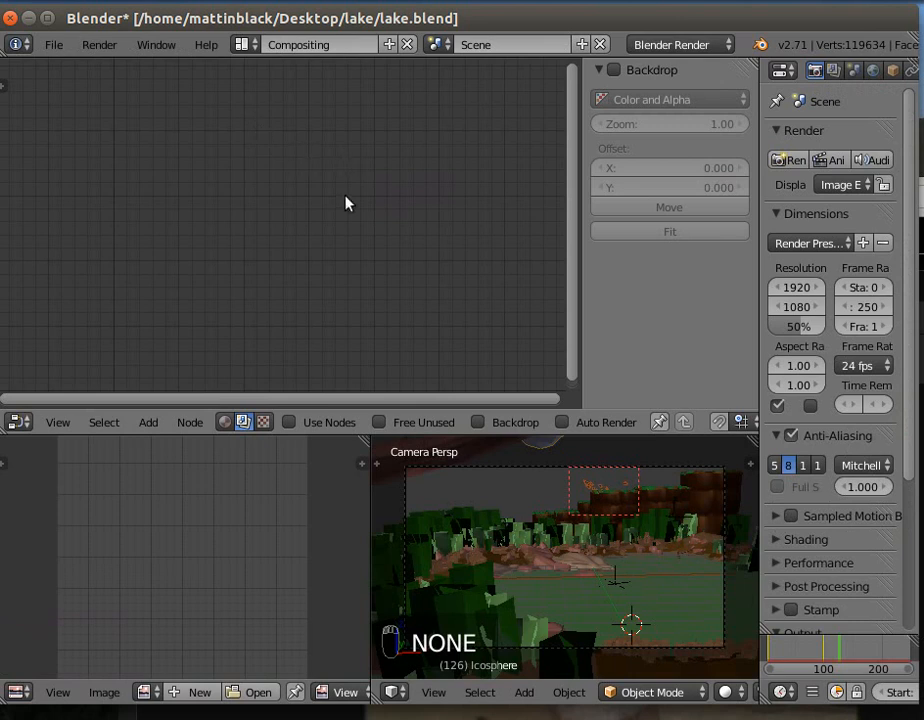
left_click(289, 423)
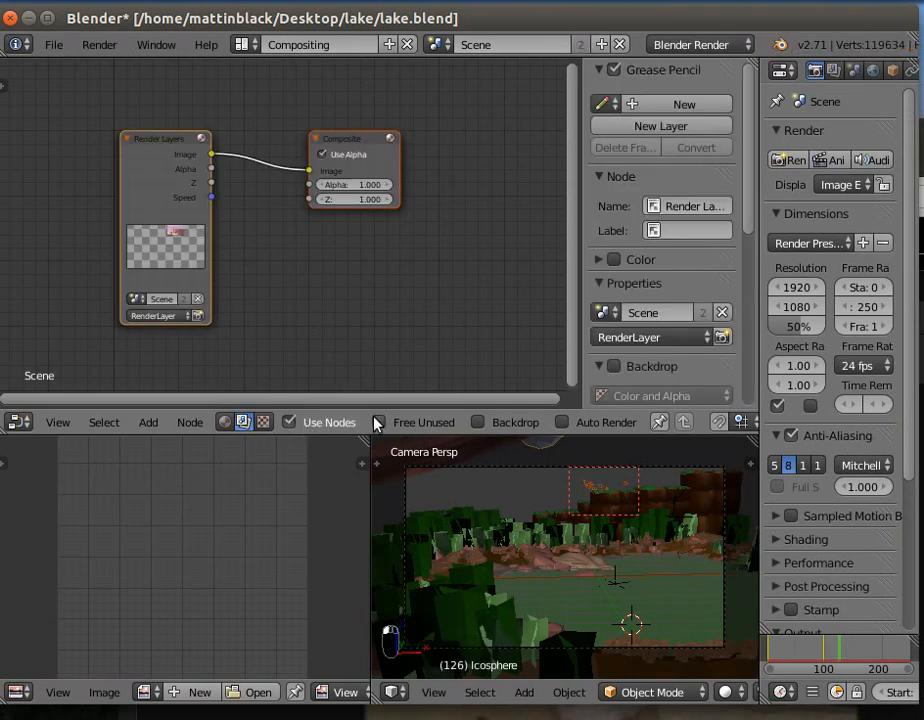
left_click(480, 423)
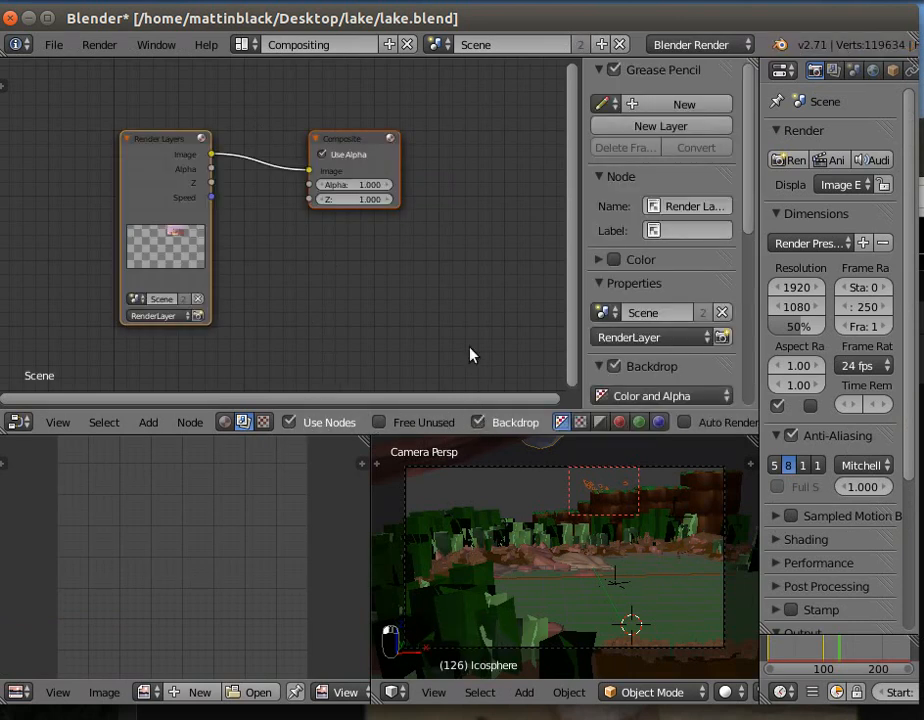
- Add a Viewer node below the Composite node, spread the nodes apart, and feed the Viewer with the Render Layers image
left_click(148, 422)
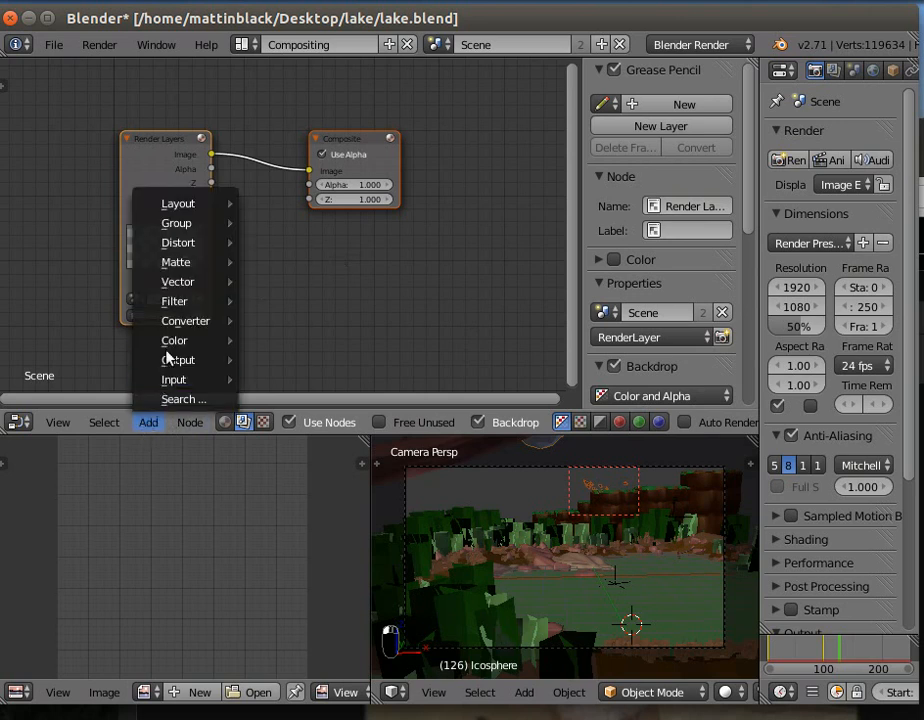
mouse_move(175, 360)
left_click(290, 382)
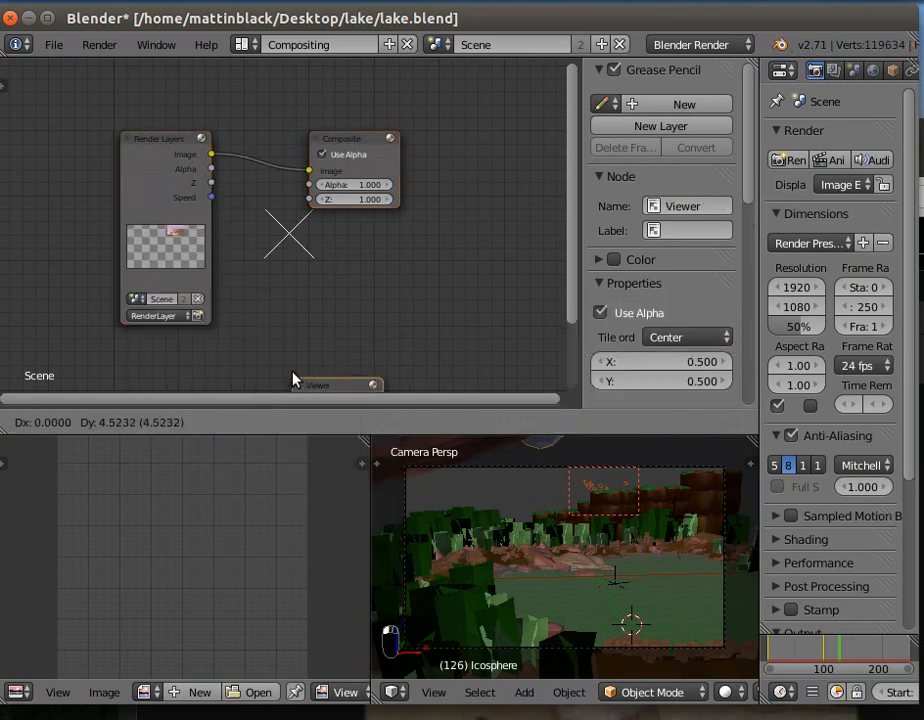
left_click(426, 245)
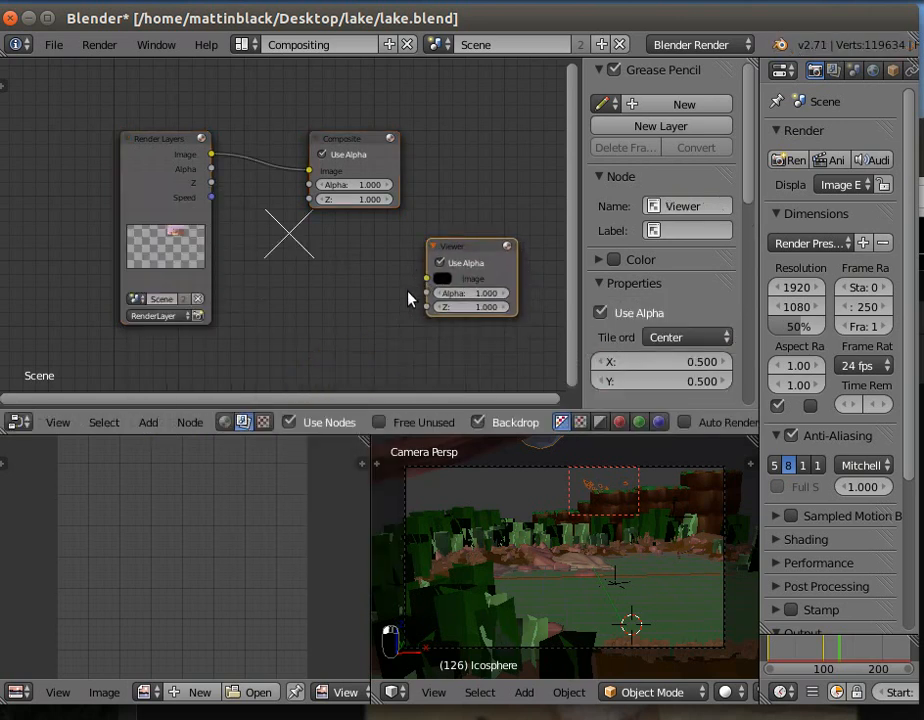
left_click_drag(357, 138, 487, 93)
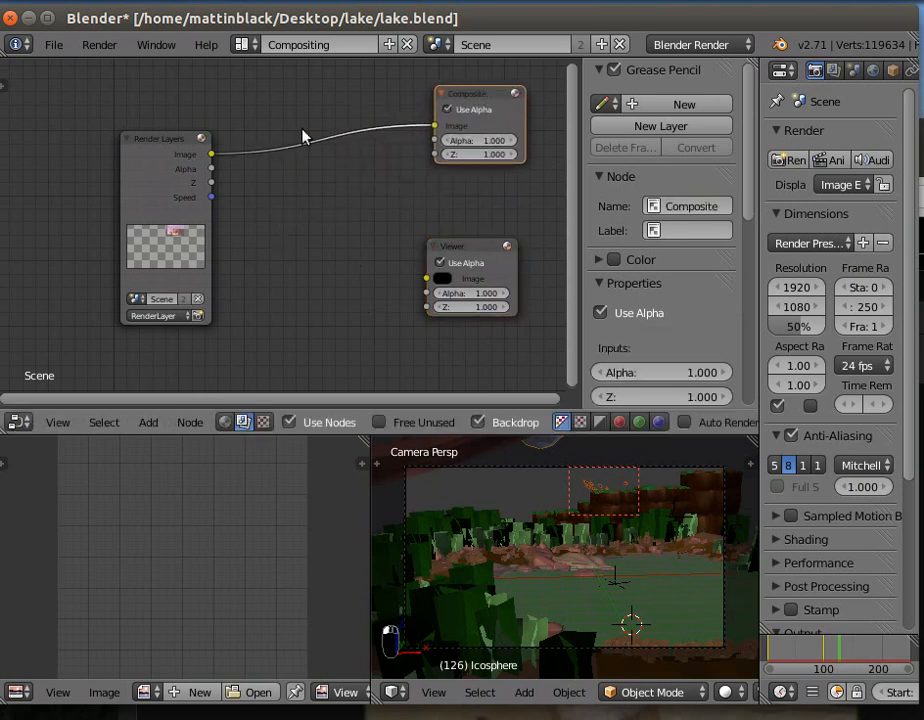
left_click_drag(212, 155, 428, 282)
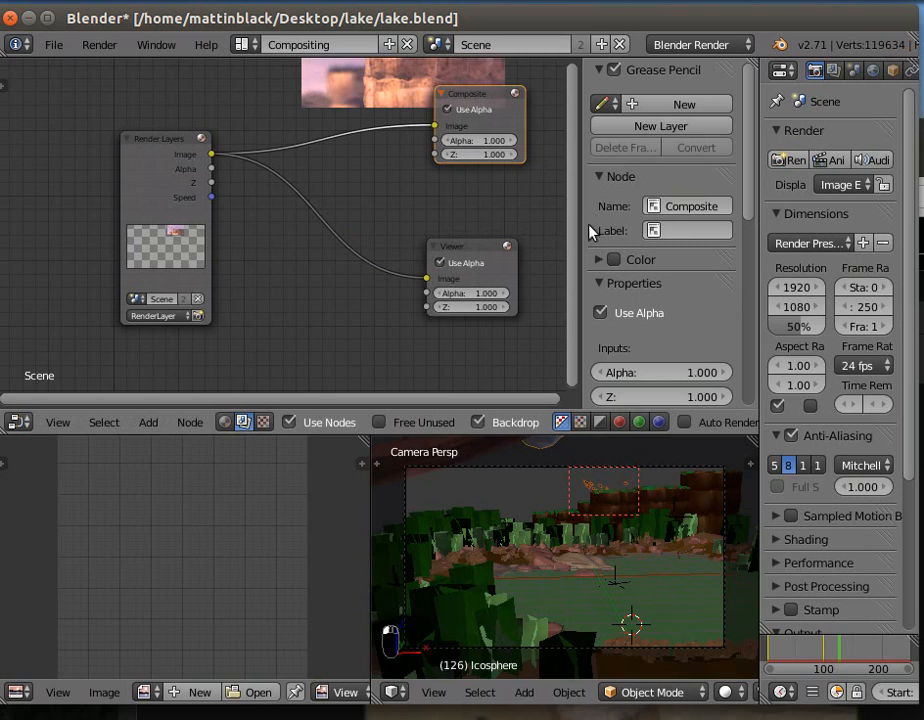
- Offset the backdrop to X -57.900 and Y -105.200, and move the Render Layers node farther from the output nodes
mouse_move(757, 220)
left_mouse_down()
mouse_move(749, 221)
mouse_move(749, 323)
left_mouse_up()
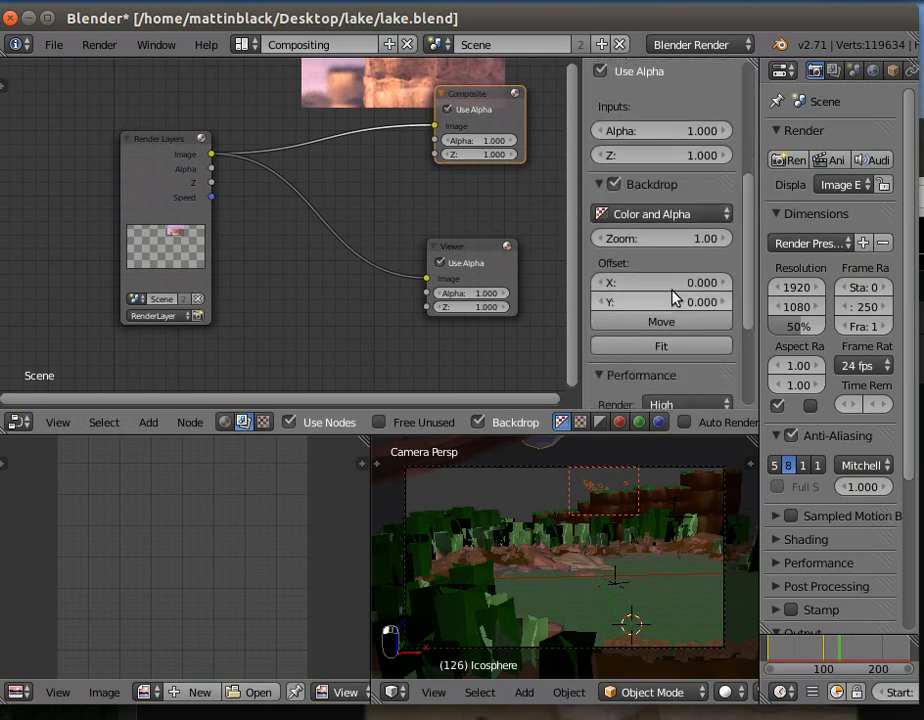
left_click_drag(640, 287, 443, 303)
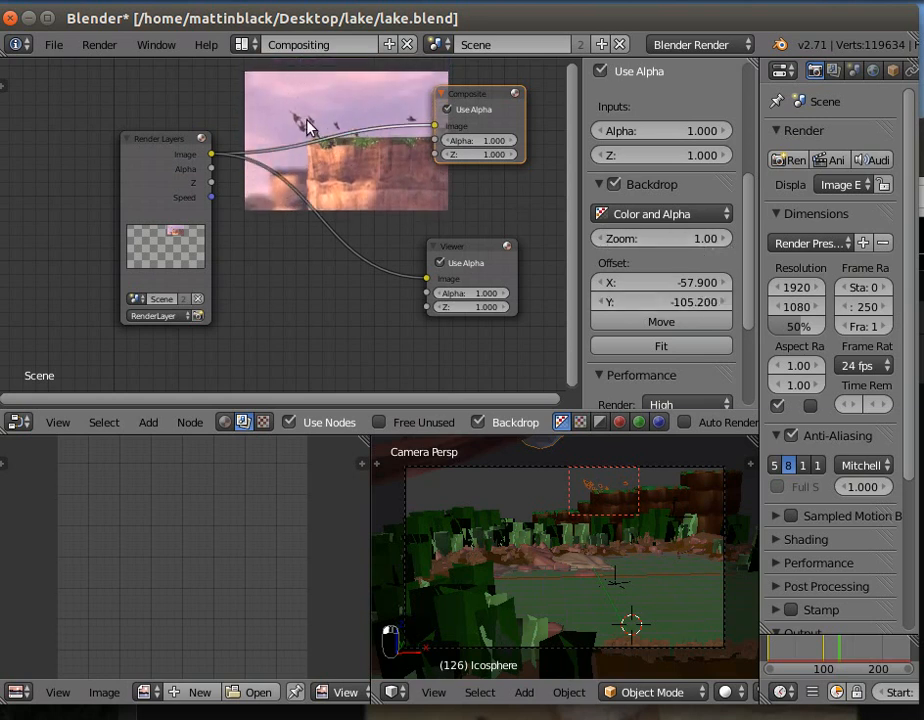
left_click_drag(157, 141, 72, 136)
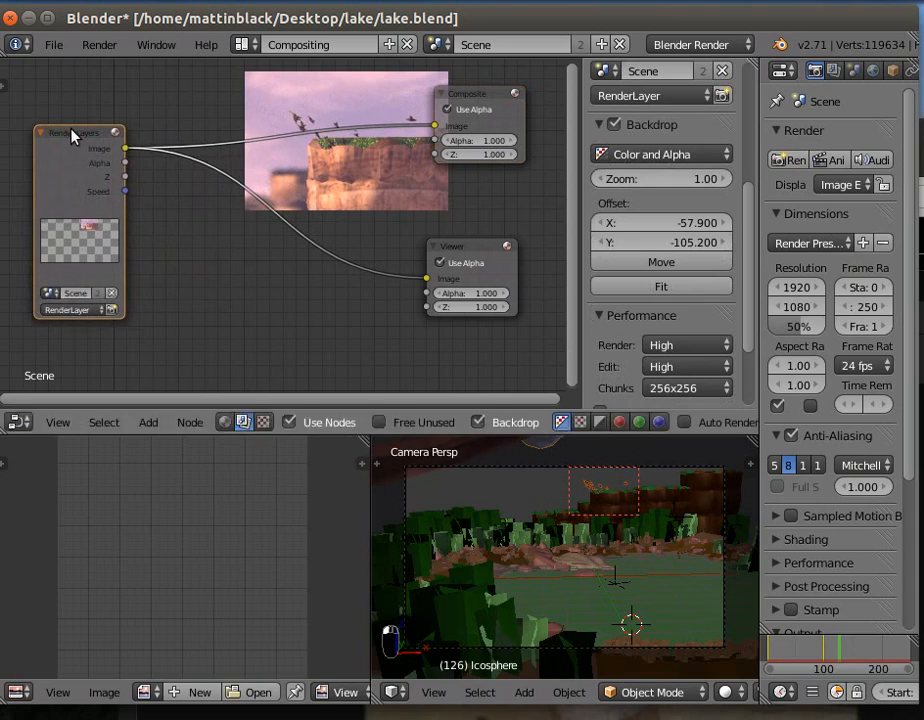
- Add a Vector Blur node between the Render Layers node and the output nodes
left_click(190, 424)
left_click(148, 423)
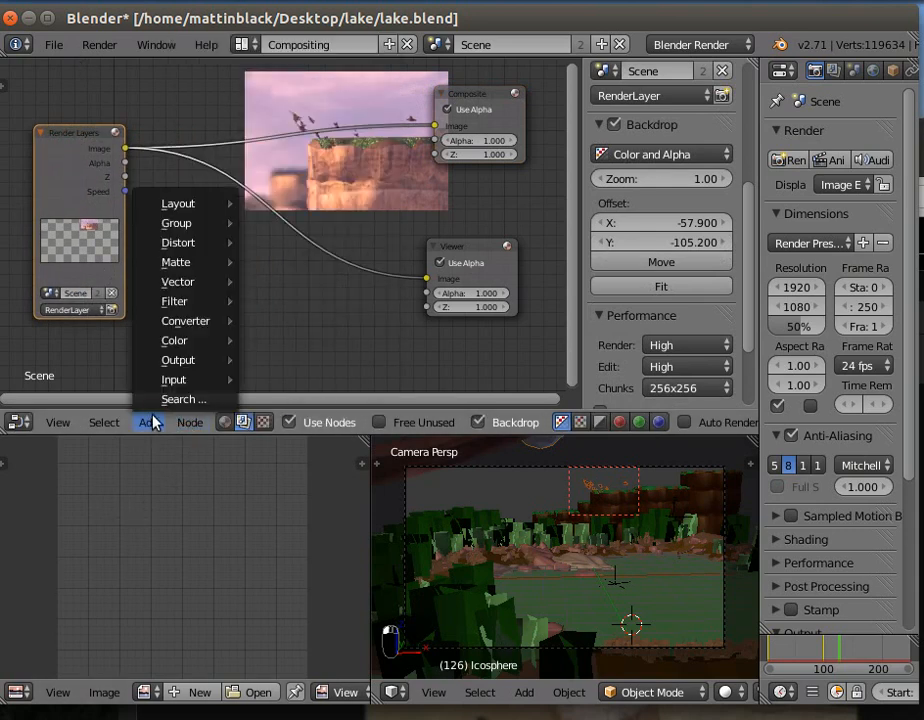
mouse_move(206, 303)
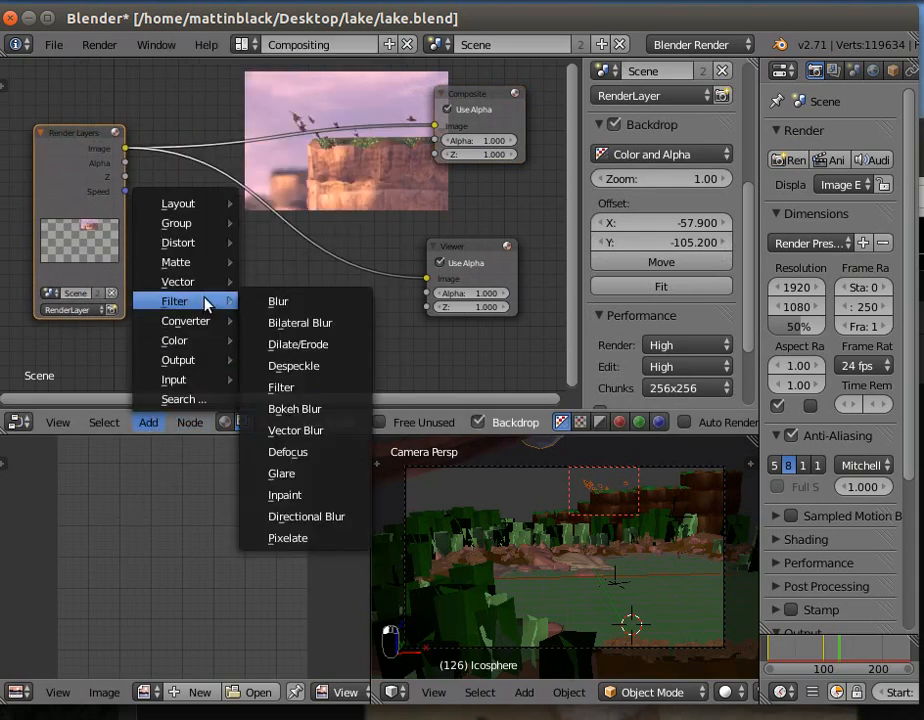
left_click(305, 430)
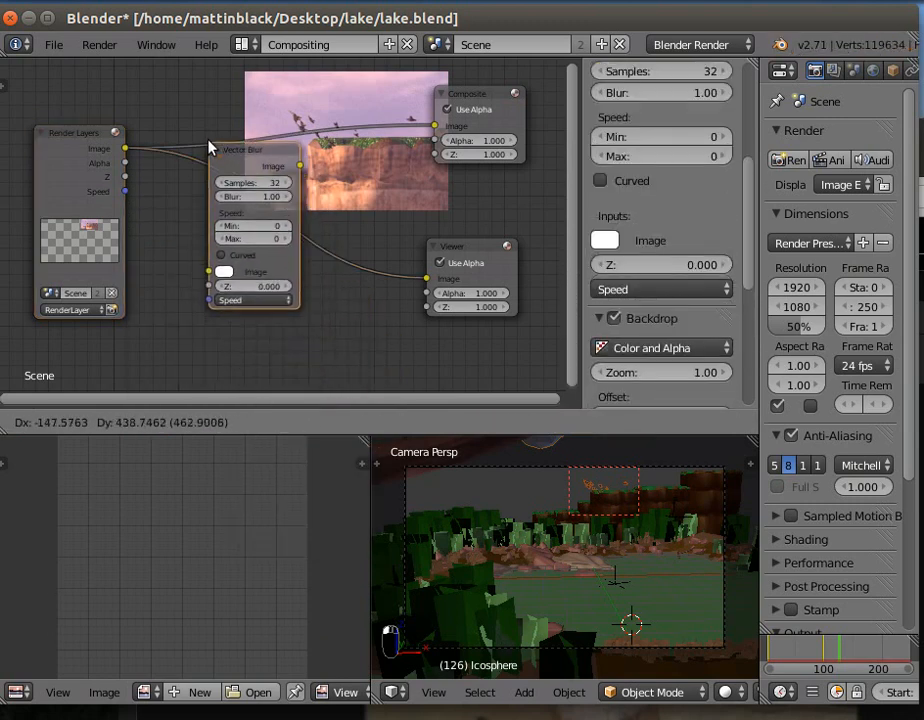
left_click(178, 132)
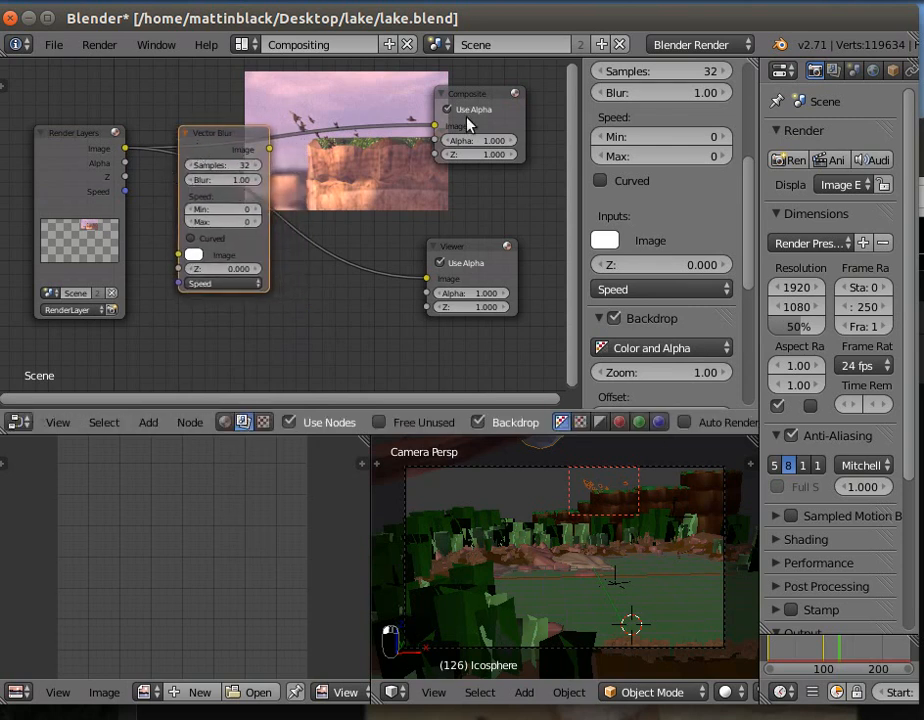
- Route the Render Layers image into the Vector Blur node and connect its image output to both Composite and Viewer
left_click_drag(436, 127, 178, 255)
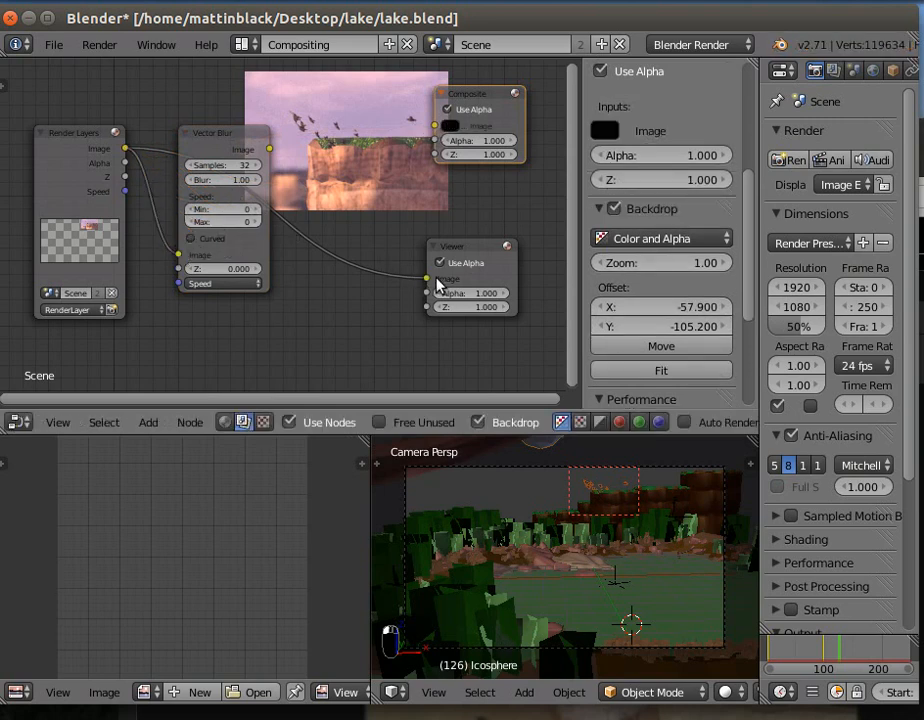
left_click_drag(423, 282, 365, 288)
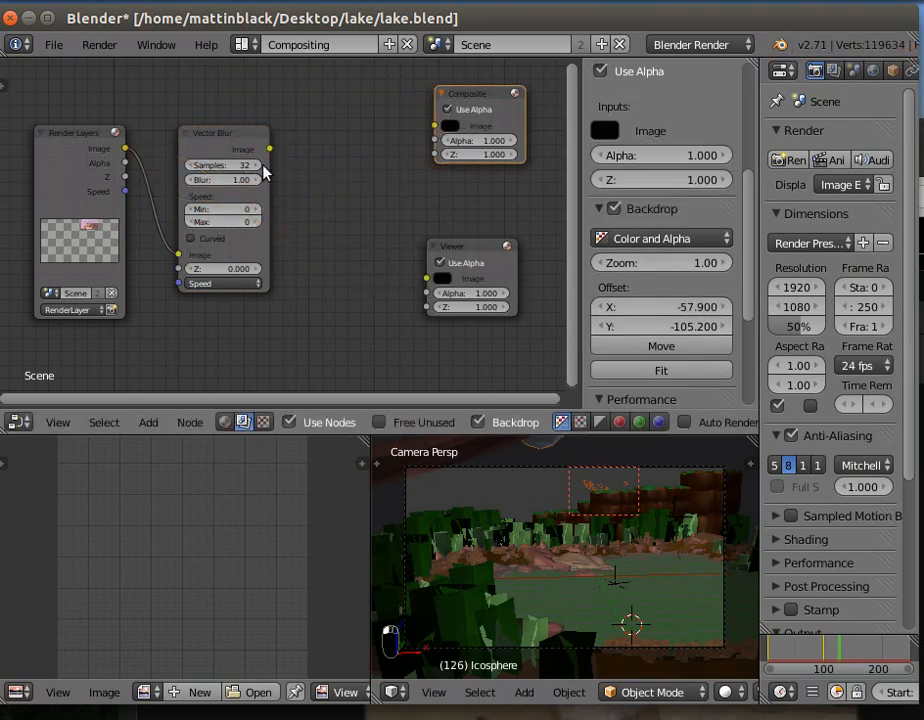
left_click_drag(269, 150, 390, 133)
left_click_drag(432, 121, 433, 125)
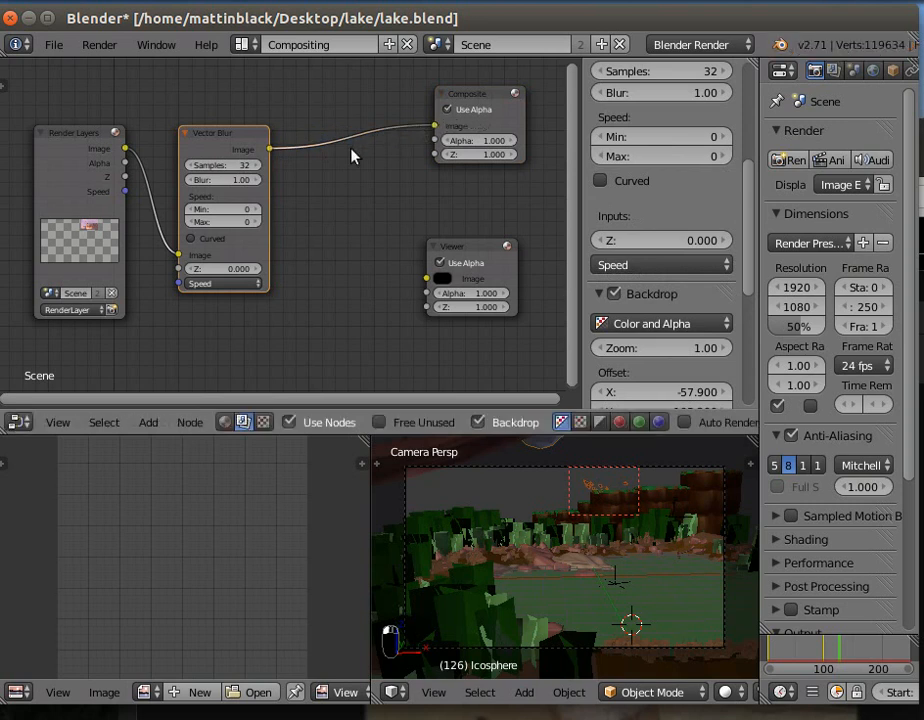
left_click_drag(269, 149, 428, 280)
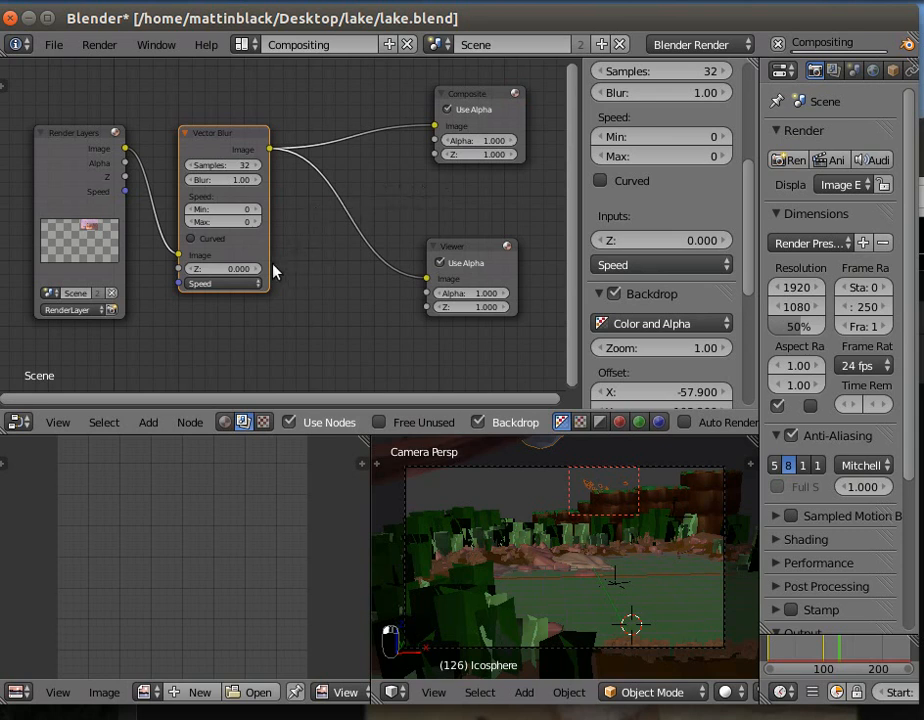
- Feed the Render Layers Speed and Z outputs into the Vector Blur node's matching inputs, and render the bordered region of the current frame
left_click_drag(124, 191, 180, 283)
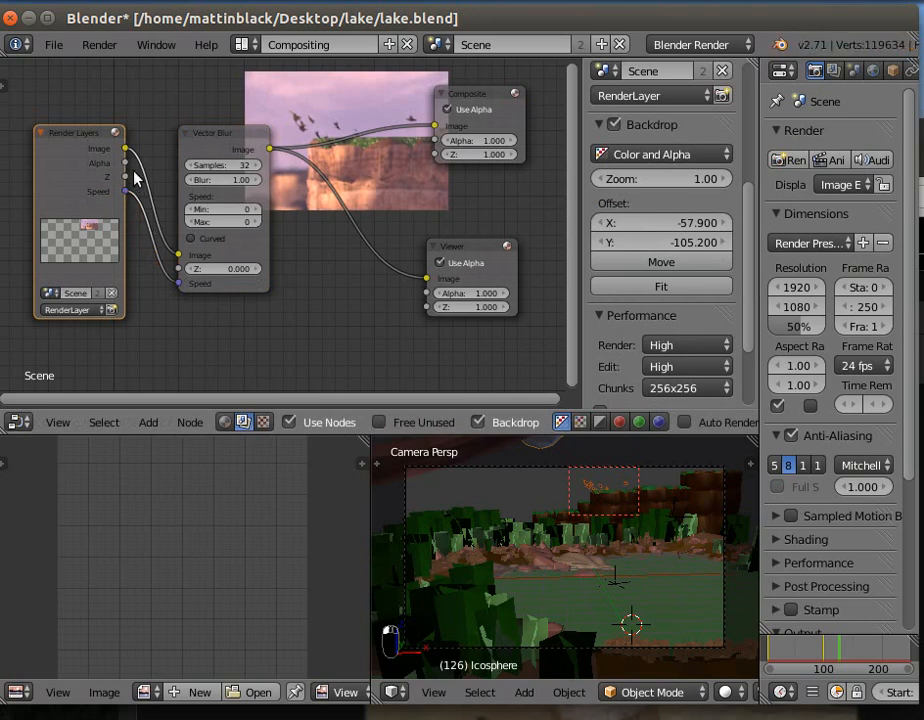
left_click_drag(124, 177, 183, 270)
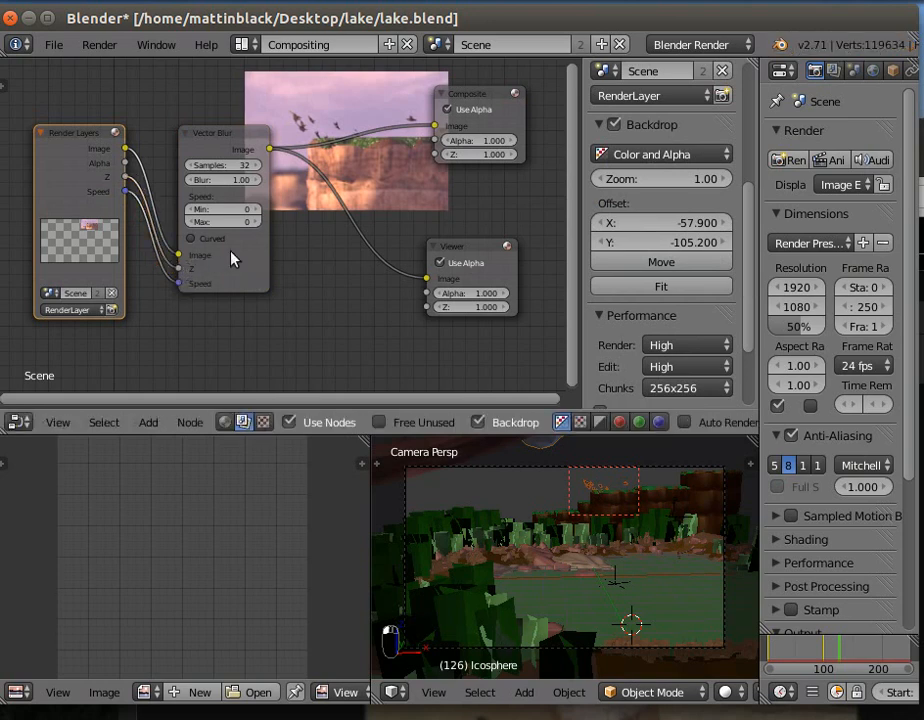
left_click_drag(223, 132, 223, 176)
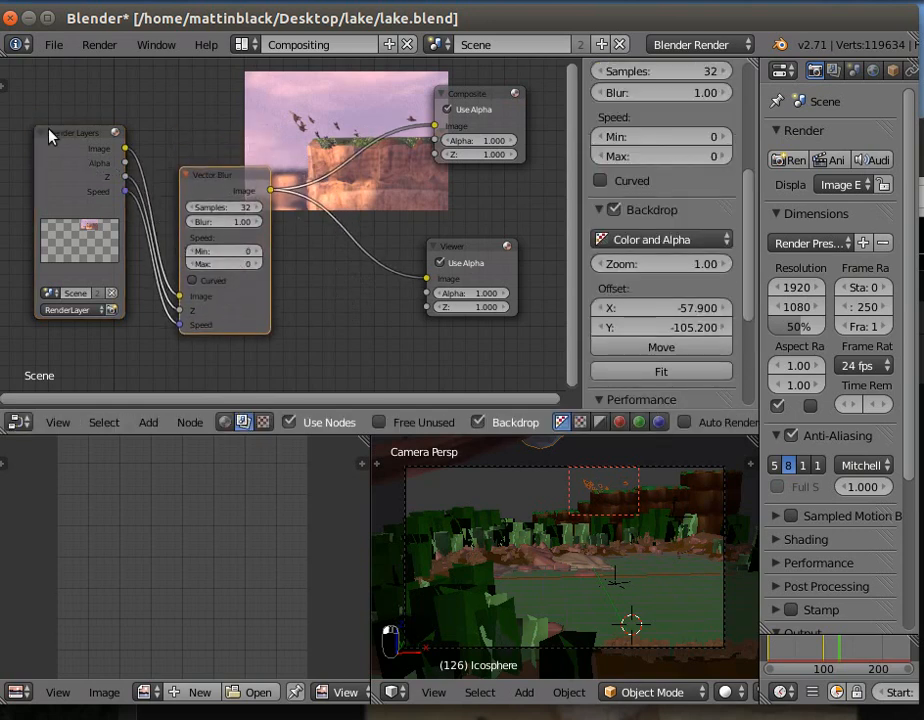
left_click_drag(68, 138, 52, 162)
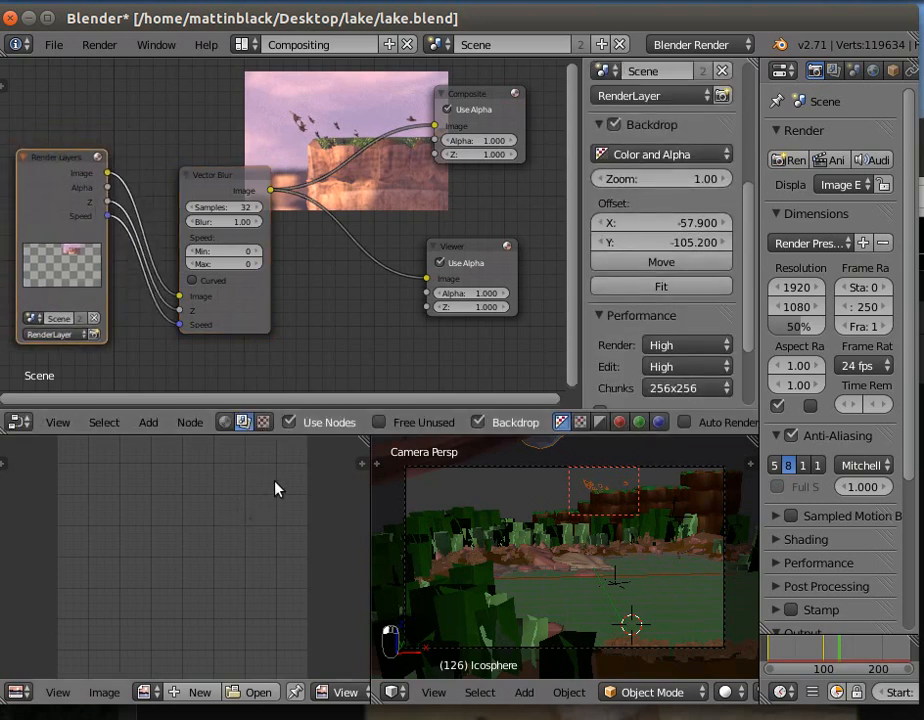
left_click(100, 44)
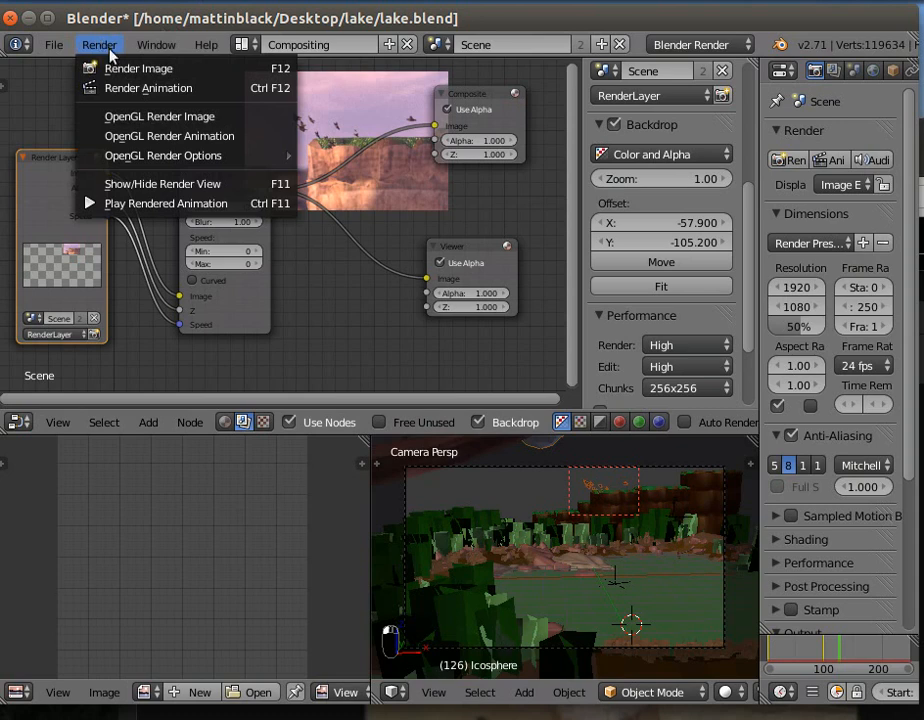
left_click(125, 68)
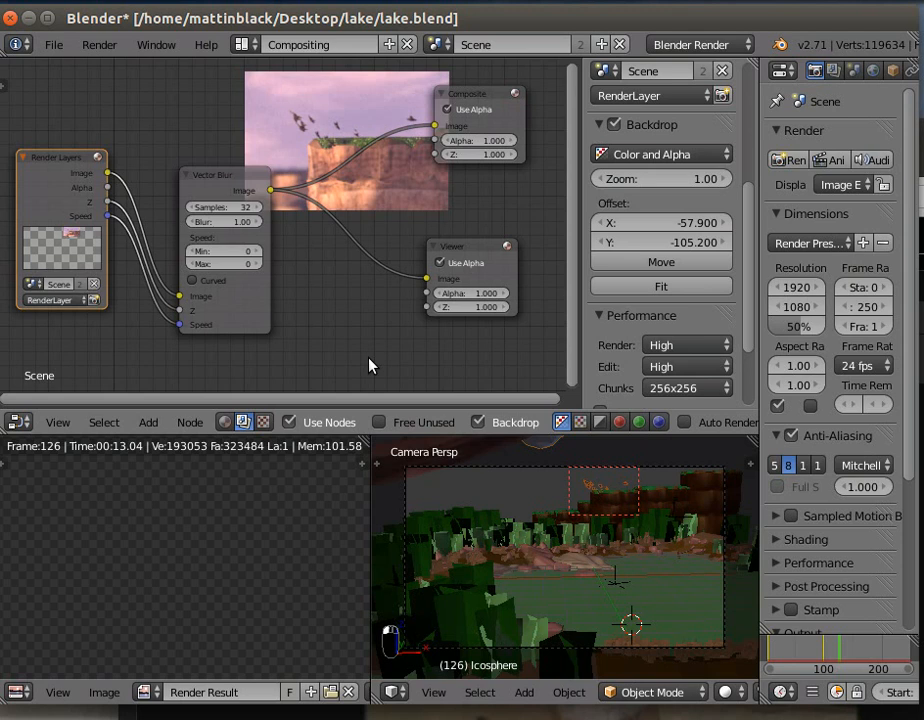
- Set the Vector Blur node's blur amount to 2.00 and move the node closer to Render Layers
left_click(203, 221)
left_click(230, 244)
left_click(259, 222)
left_click(259, 222)
left_click(259, 222)
left_click(259, 222)
left_click(259, 222)
left_click(258, 222)
left_click_drag(258, 222, 283, 222)
left_click(223, 222)
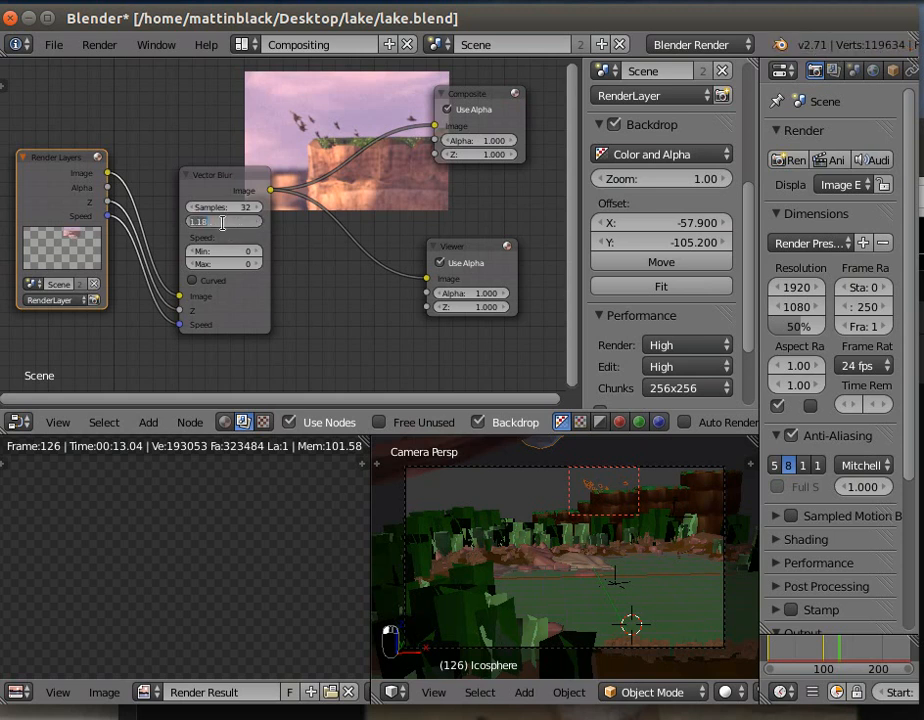
type("2")
key("Return")
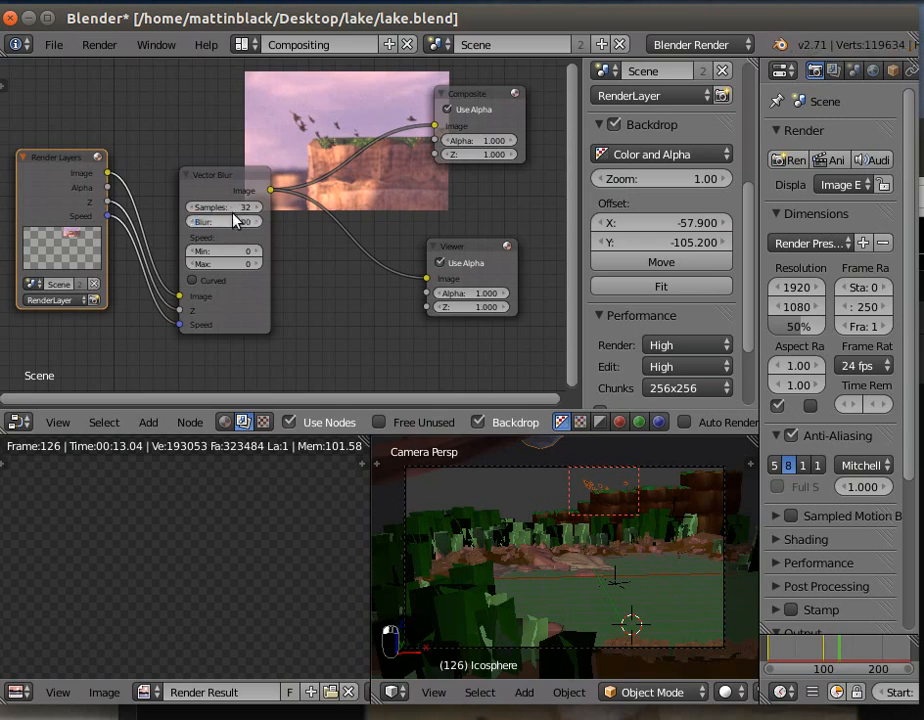
left_click_drag(231, 174, 204, 170)
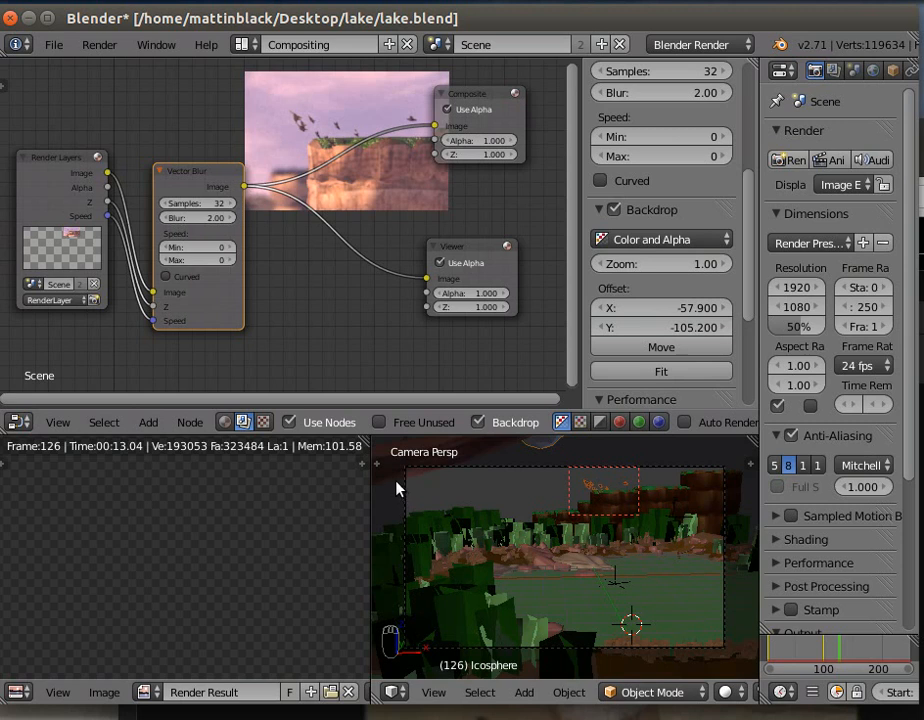
- Clear the render border by enclosing the entire camera view, and render the full frame
key("shift+b")
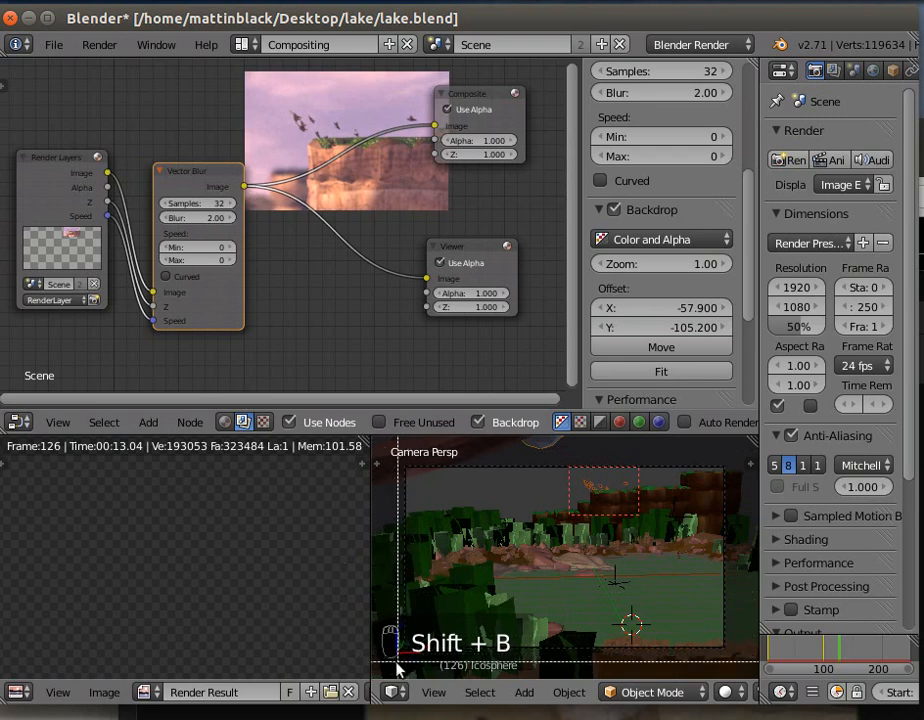
left_click_drag(392, 664, 735, 463)
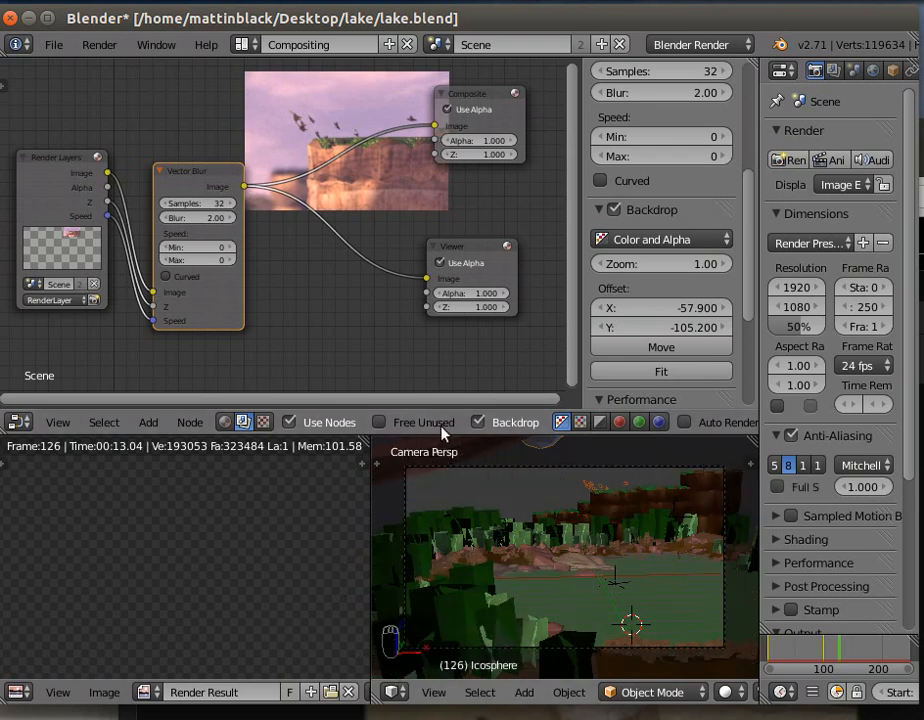
left_click(101, 46)
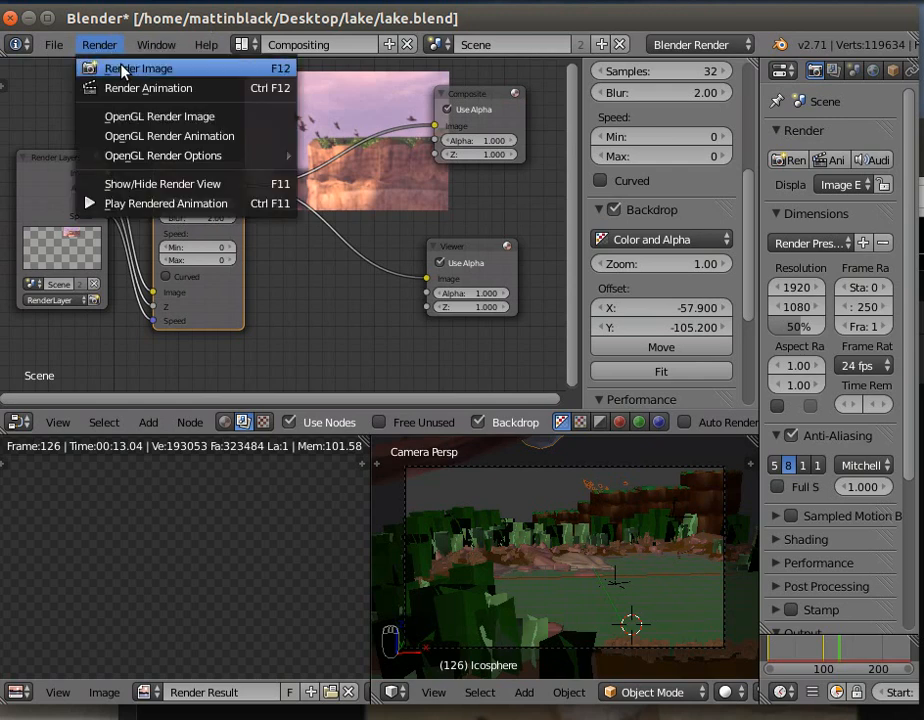
left_click(120, 68)
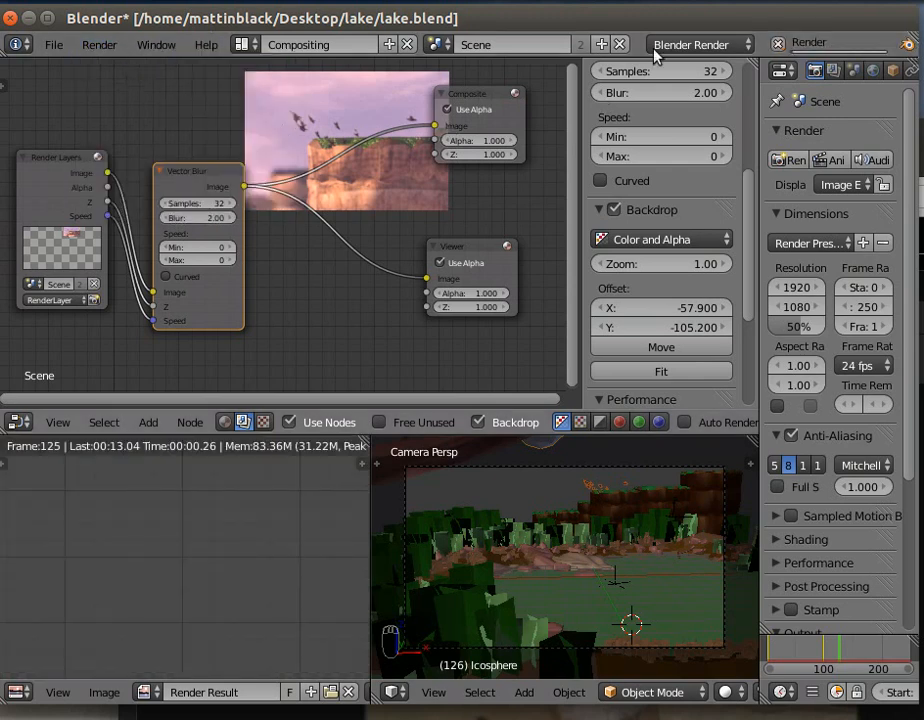
left_click(733, 2)
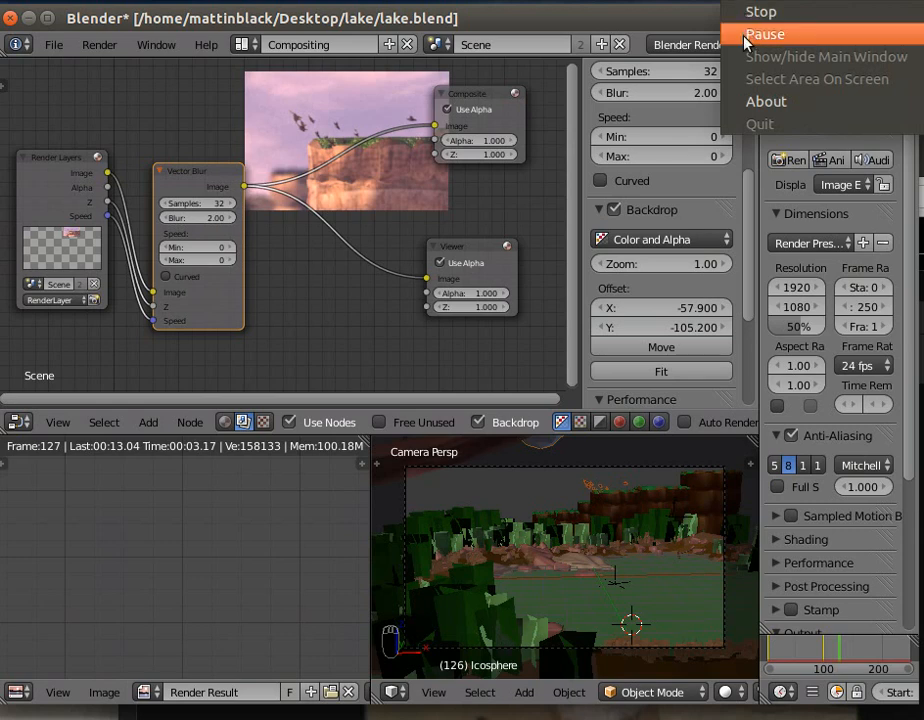
left_click(750, 38)
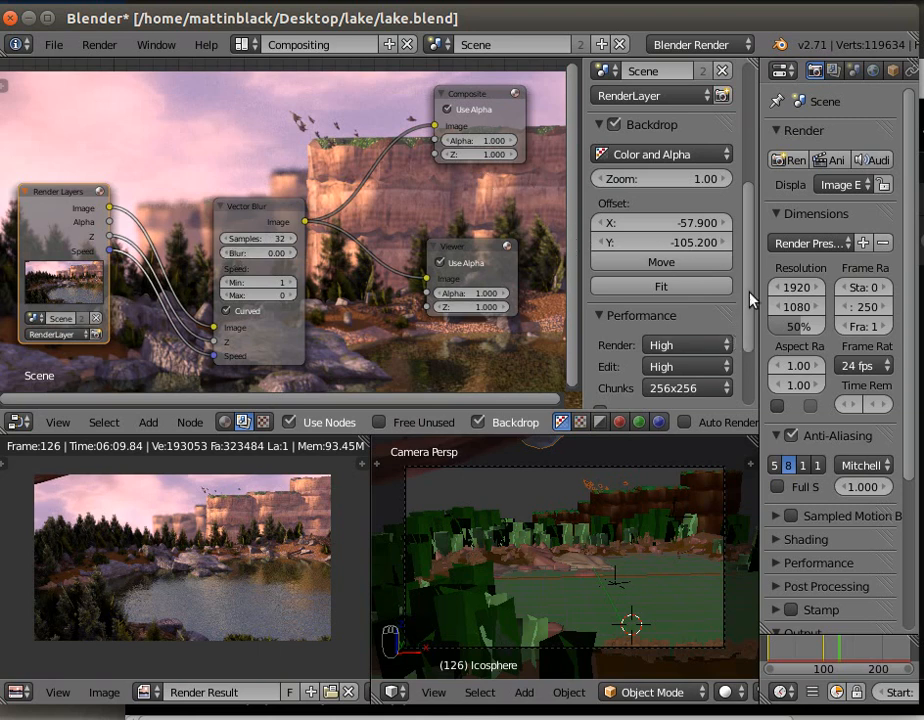
- Zoom the node backdrop to 1.87 and offset it to X -189.200 and Y -303.200 to frame the birds
left_click_drag(748, 293, 745, 402)
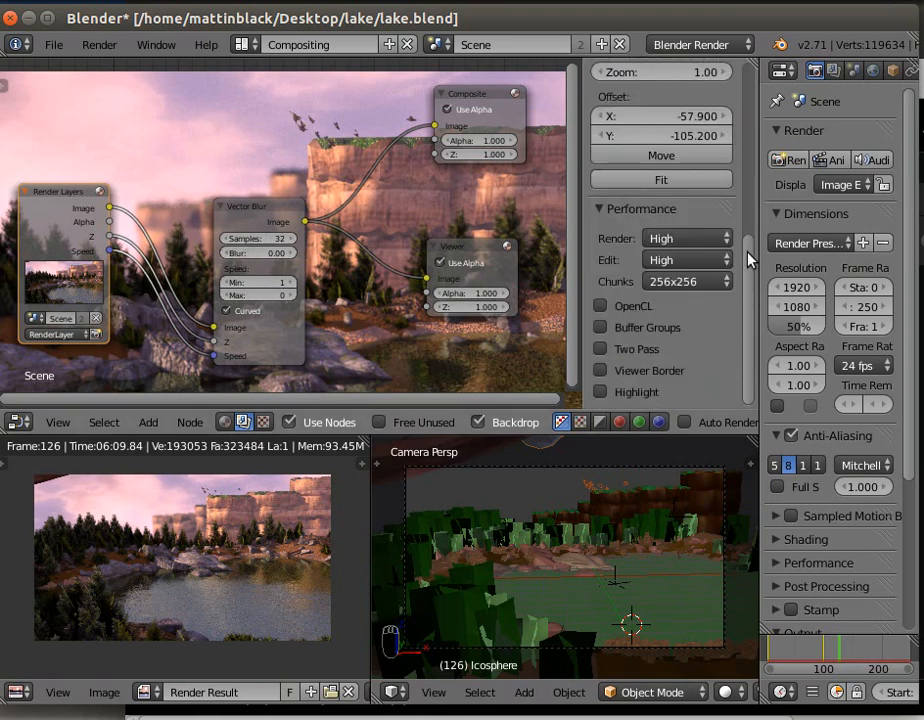
scroll(752, 215, "up", 5)
left_click_drag(645, 284, 712, 284)
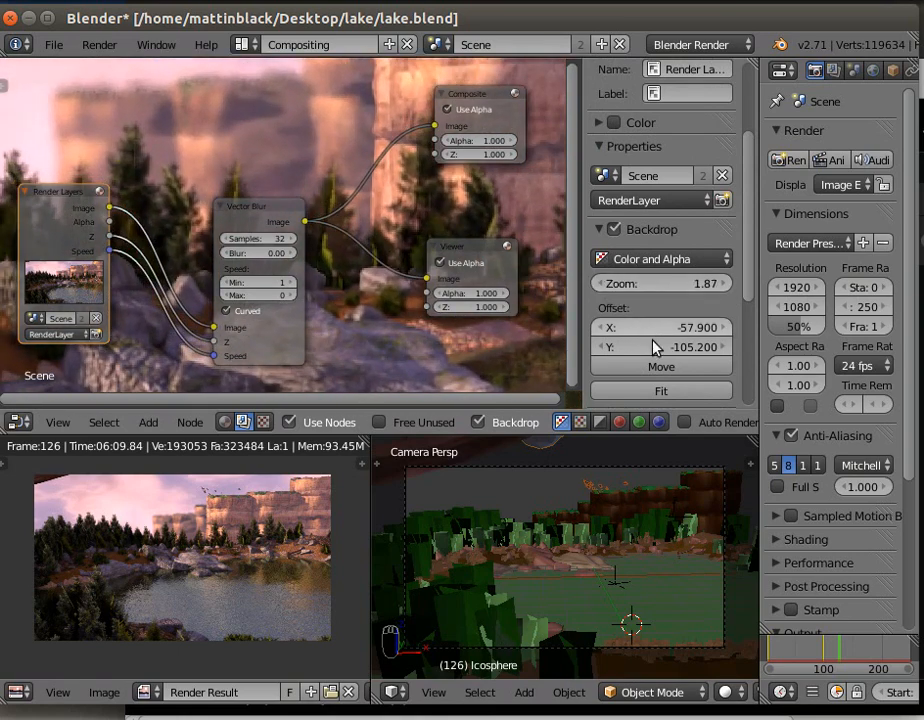
left_click_drag(661, 347, 564, 347)
left_click_drag(687, 327, 635, 327)
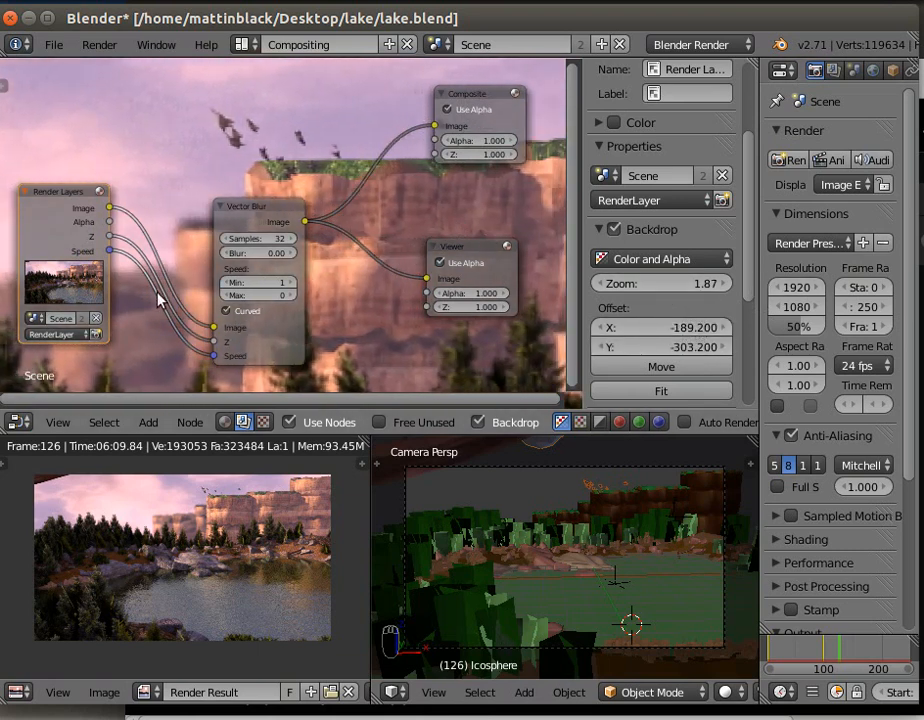
- Set the Vector Blur node's blur to 2.00 and its minimum speed to 1
left_click_drag(230, 252, 453, 252)
left_click(226, 284)
left_click(291, 282)
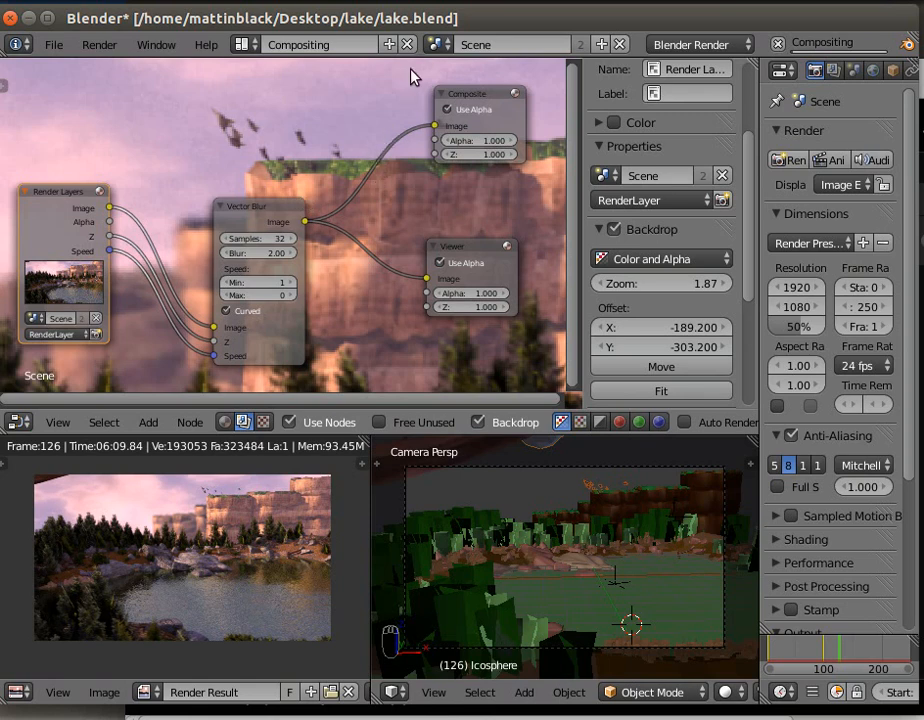
scroll(337, 180, "down", 2)
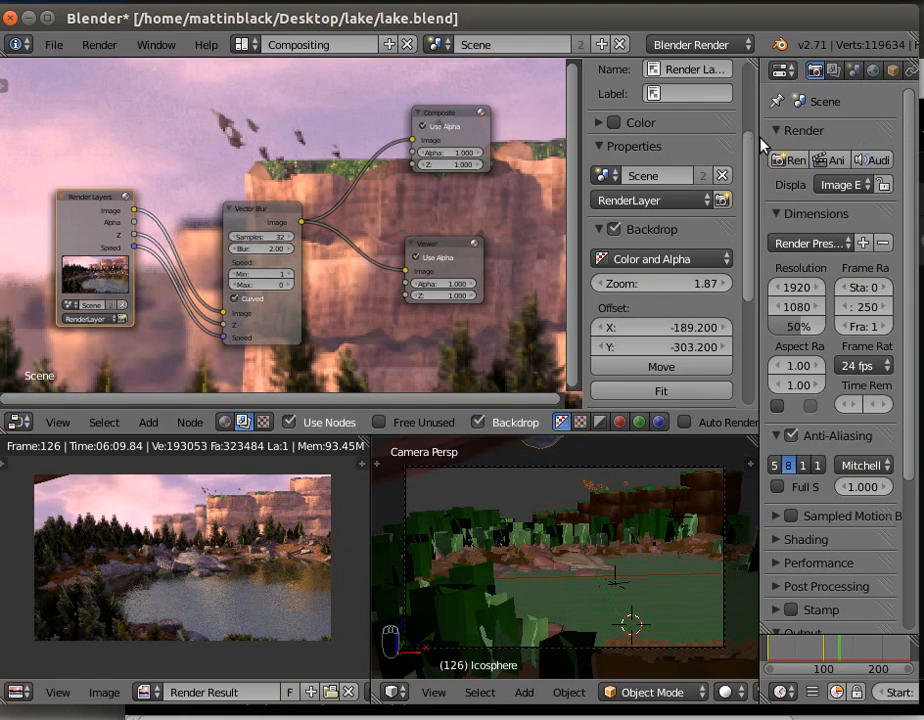
- Widen the properties editor, and set anti-aliasing to 16 samples with the Catmull-Rom filter
left_click_drag(759, 137, 671, 140)
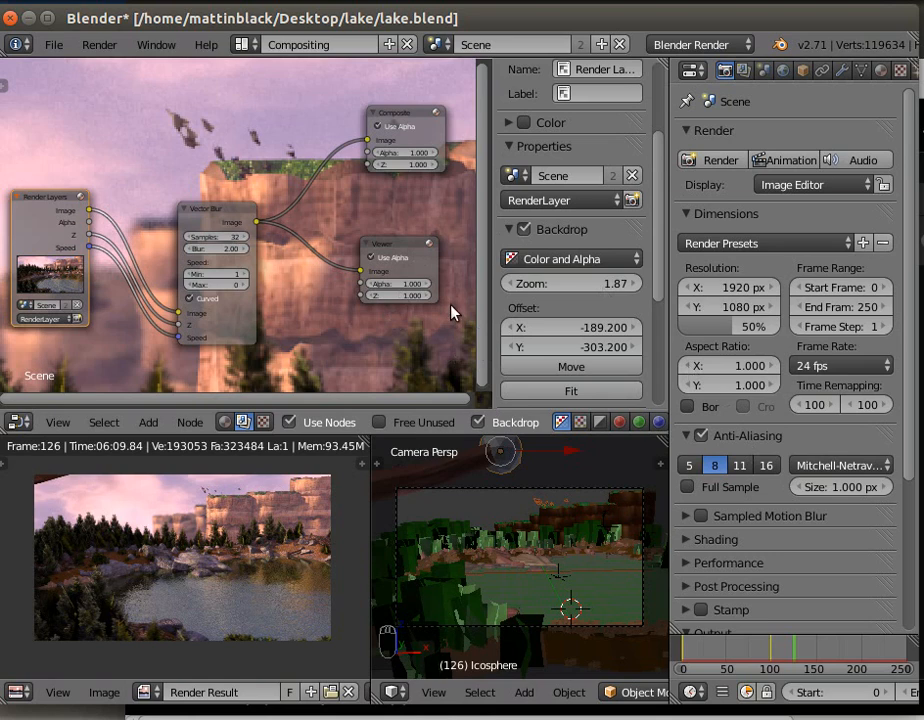
left_click(769, 469)
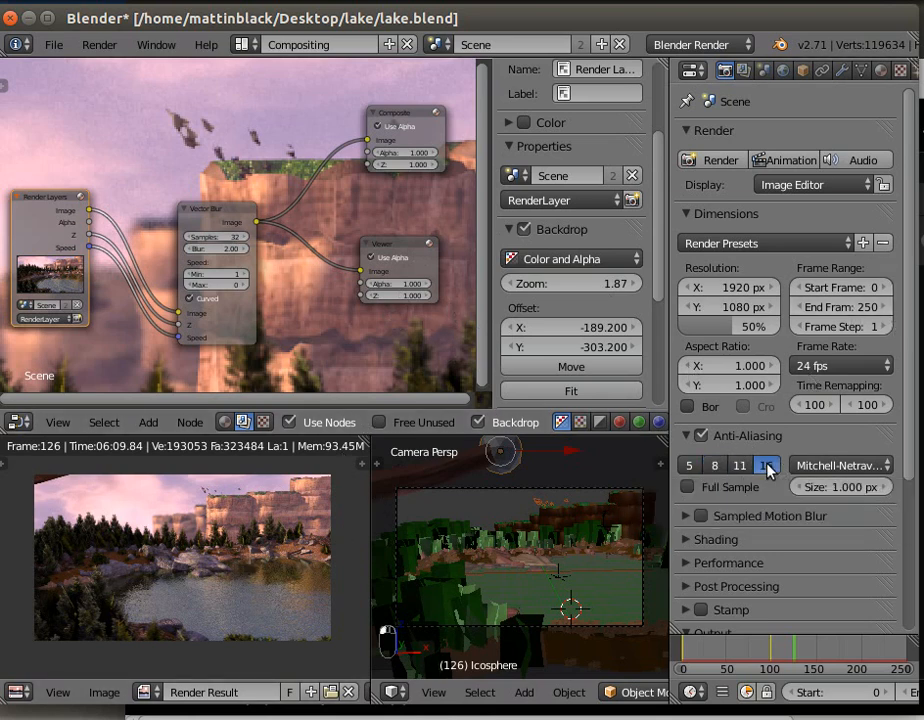
left_click(838, 465)
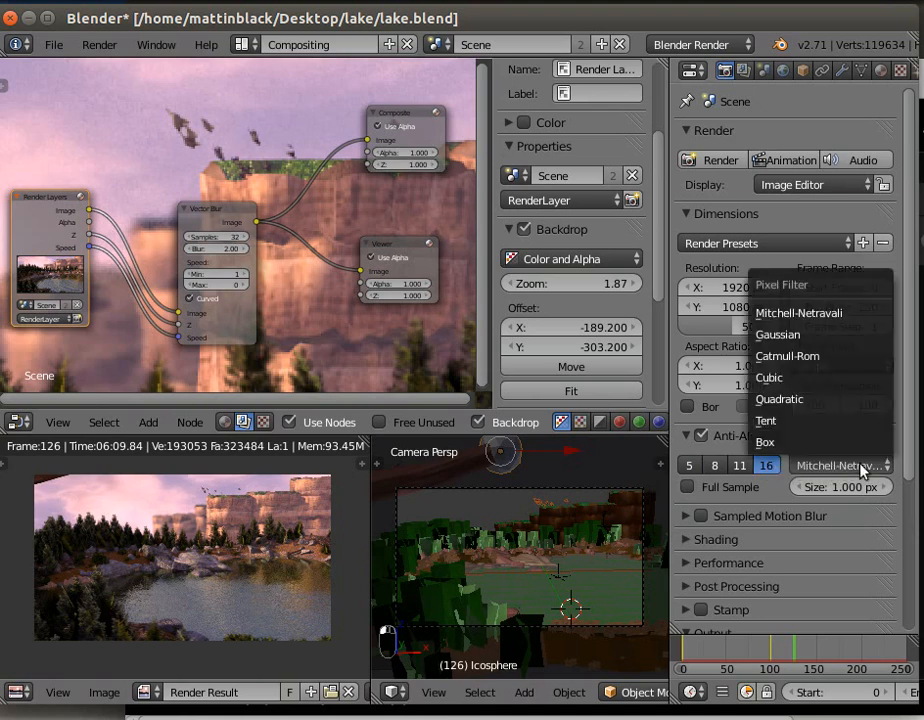
left_click(796, 358)
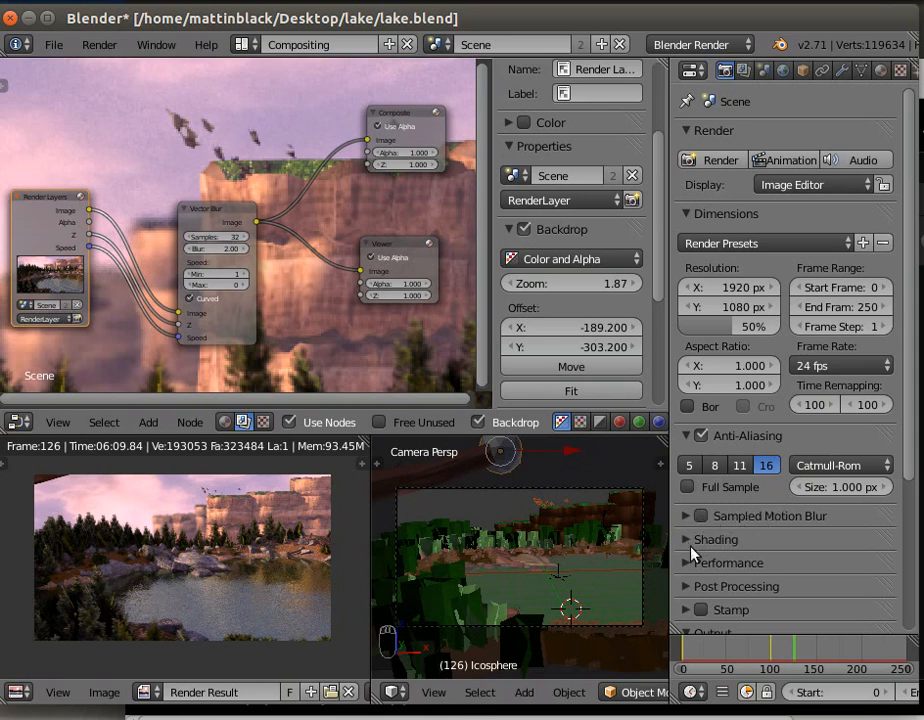
- Set the render output location to the lake project folder on the Desktop
scroll(744, 548, "down", 2)
left_click(692, 485)
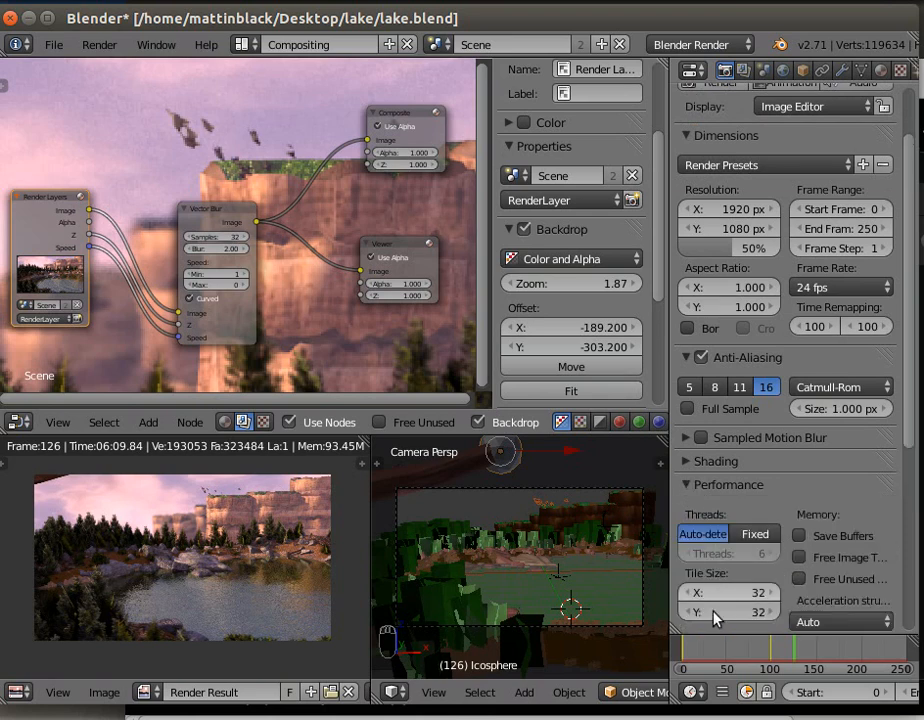
left_click(688, 486)
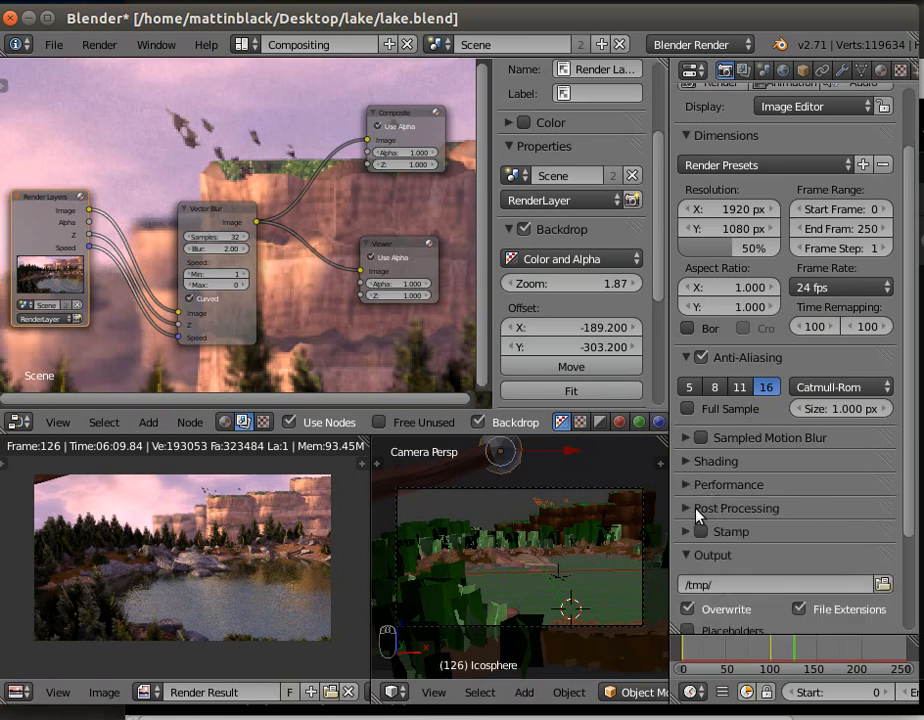
scroll(698, 513, "down", 1)
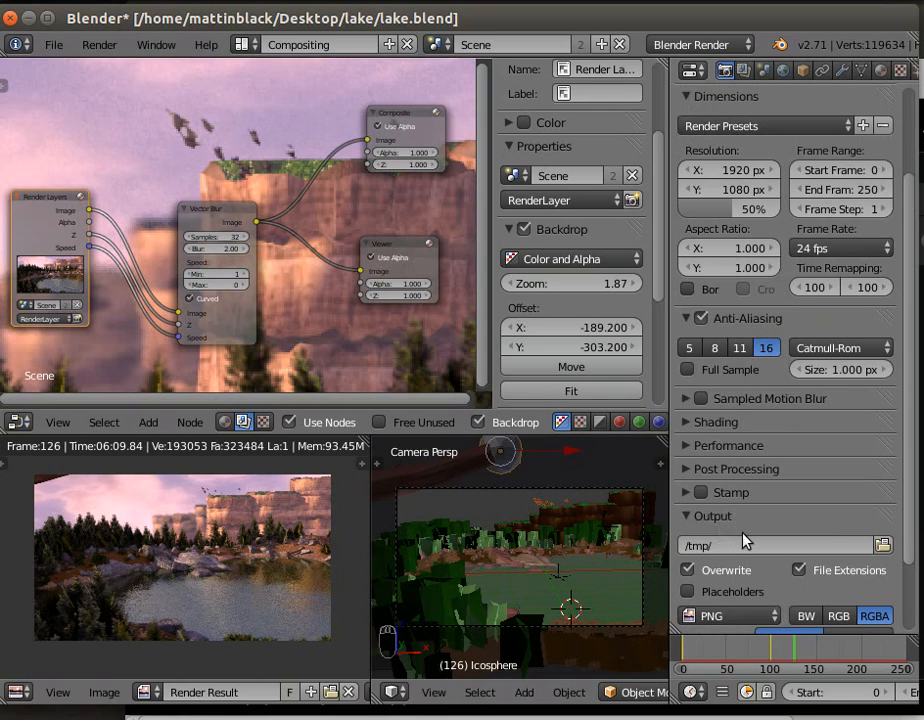
left_click(882, 545)
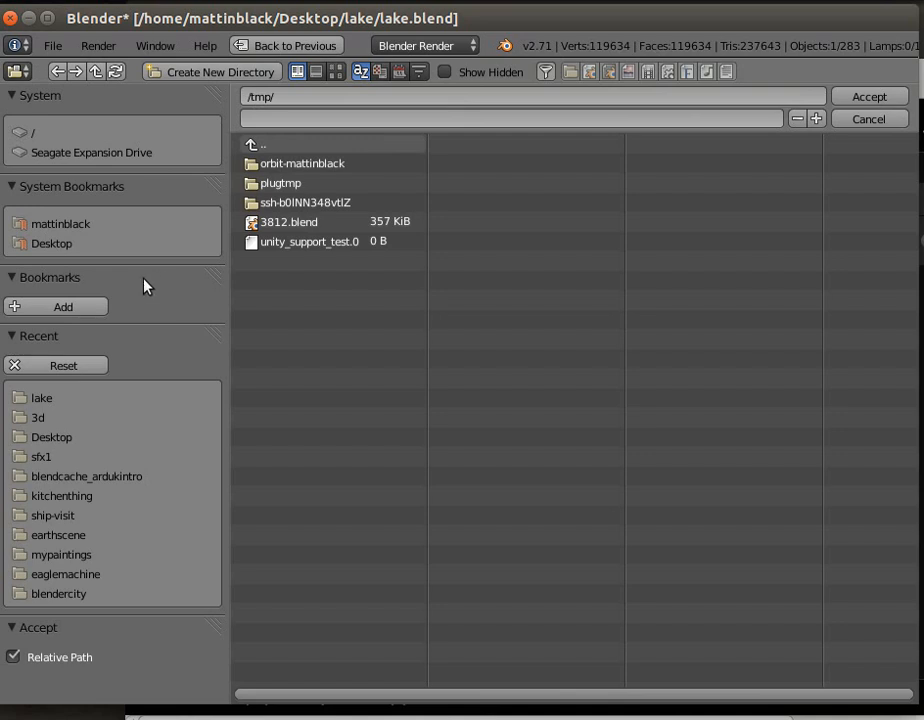
left_click(61, 401)
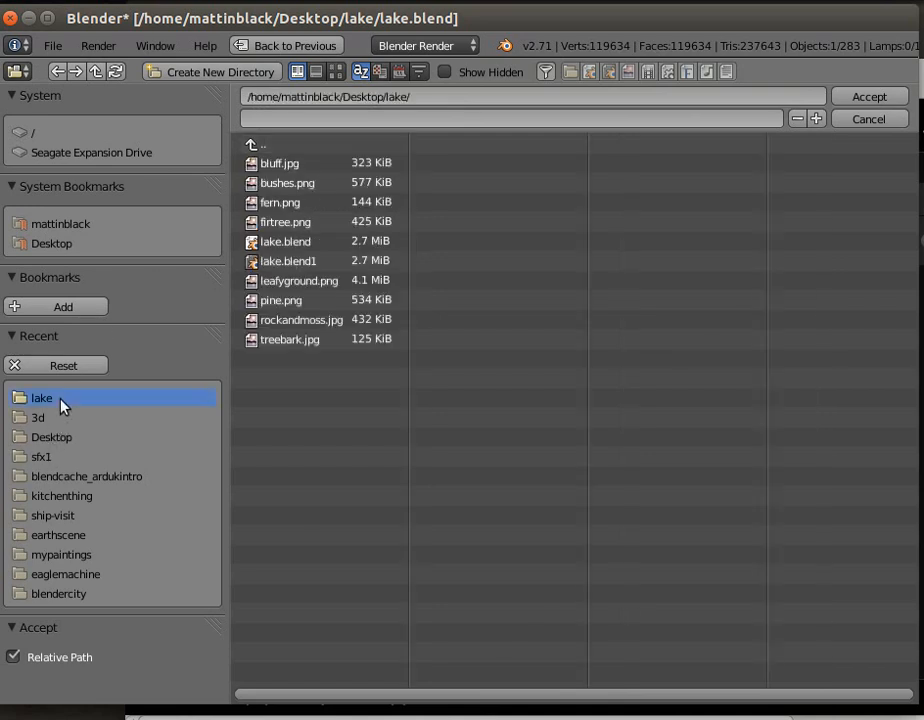
left_click(868, 96)
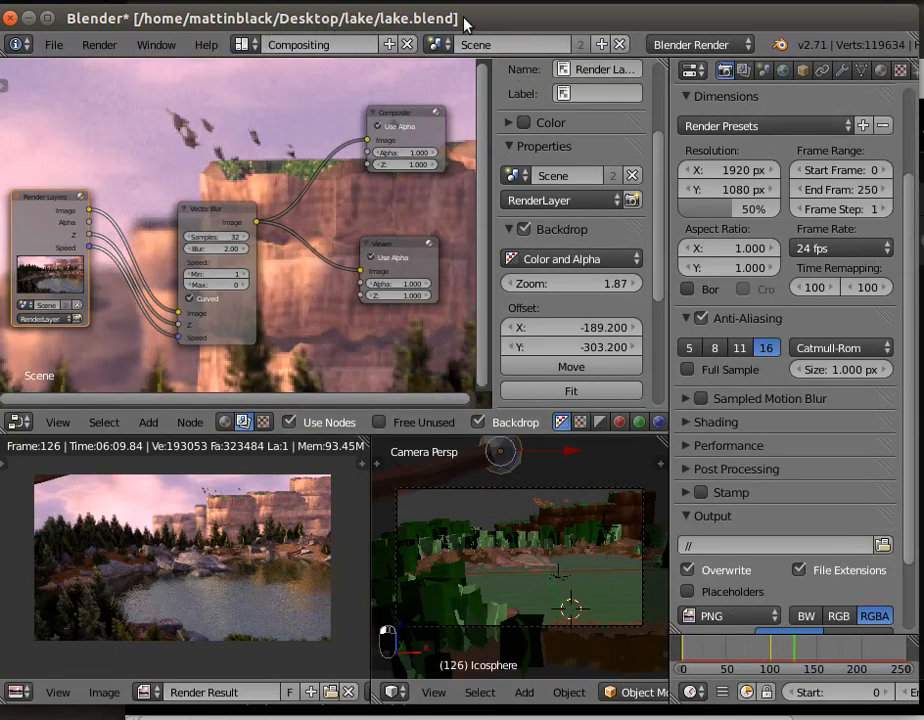
- Name the render output lk1 and set its file format to Xvid
left_click(712, 546)
type("lk1")
scroll(910, 520, "down", 4)
left_click(738, 528)
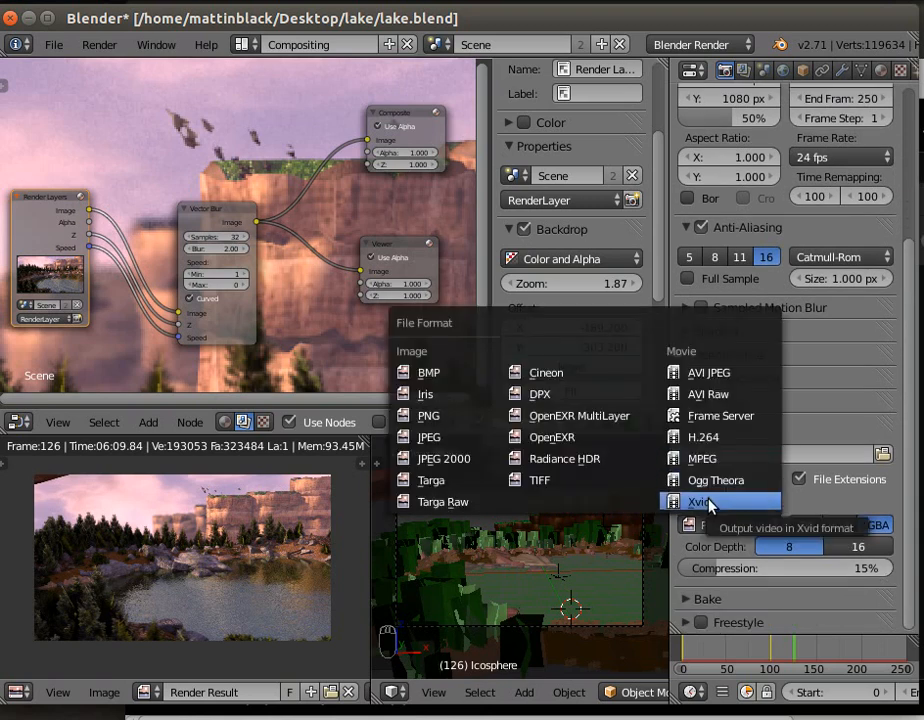
left_click(700, 502)
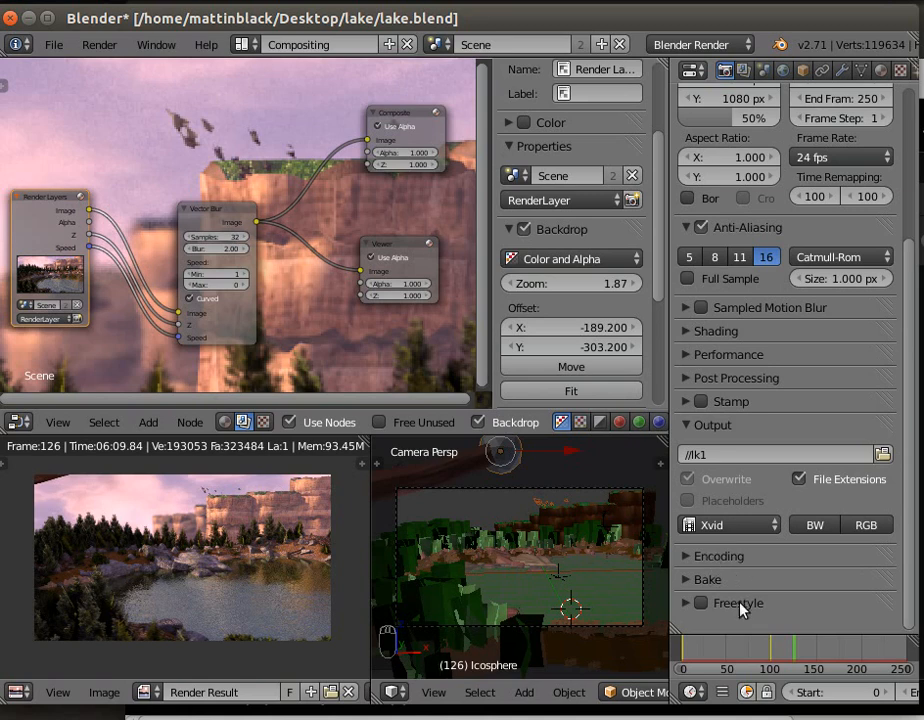
left_click_drag(903, 561, 909, 262)
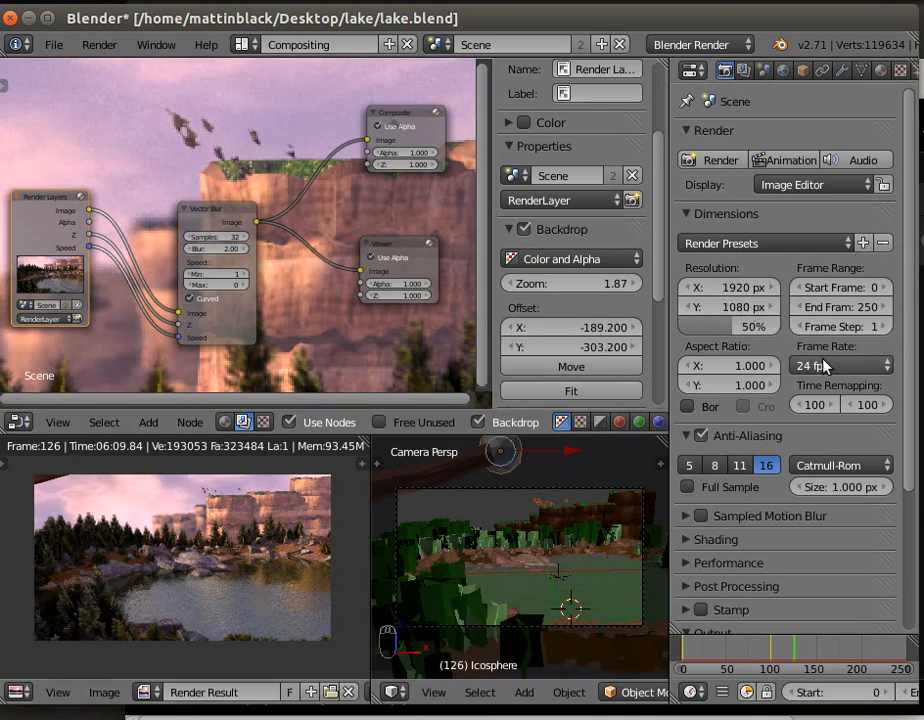
scroll(910, 382, "down", 1)
scroll(910, 382, "up", 1)
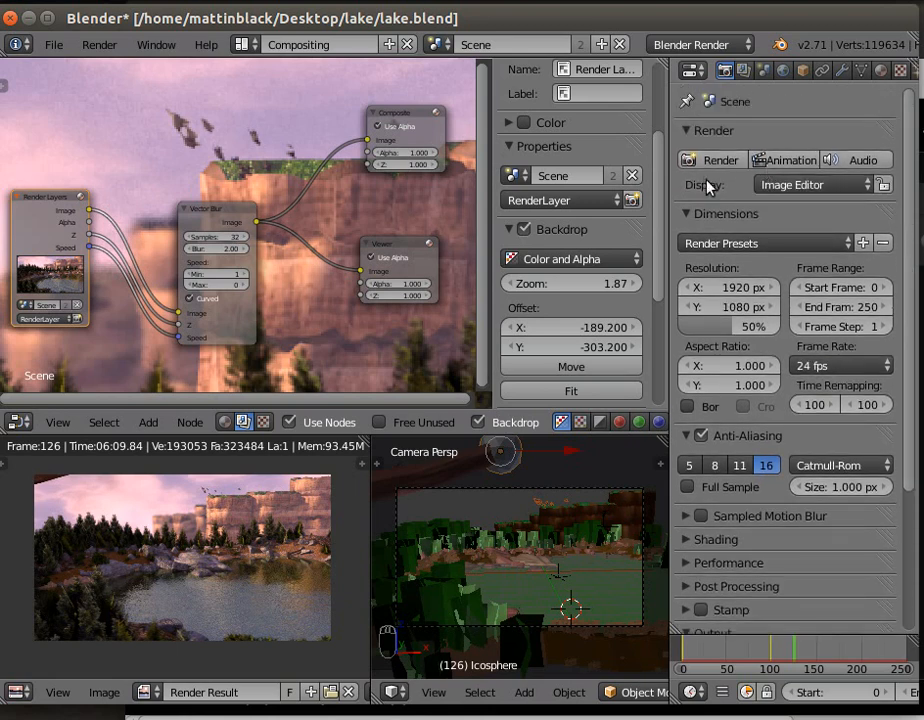
- Review the render layer's included elements and passes, and the scene's camera, units and gravity settings
left_click(742, 71)
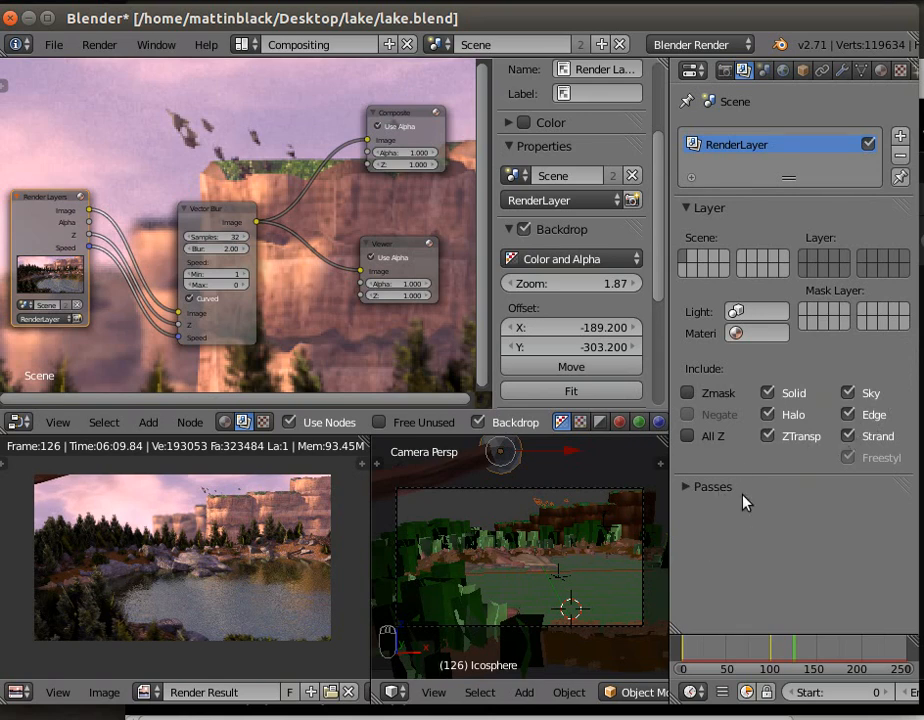
left_click(692, 487)
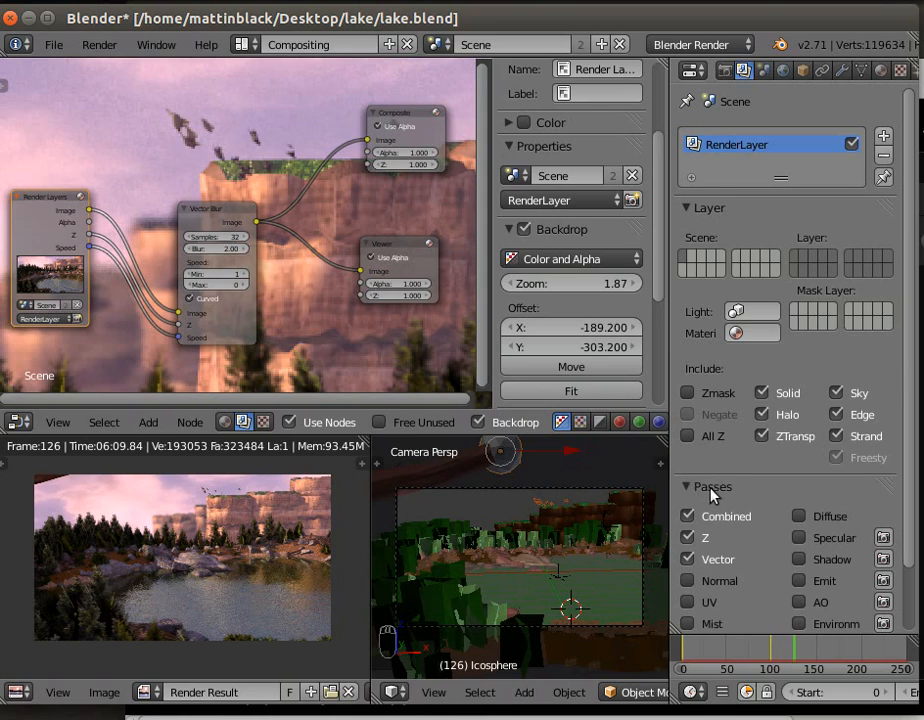
left_click(711, 491)
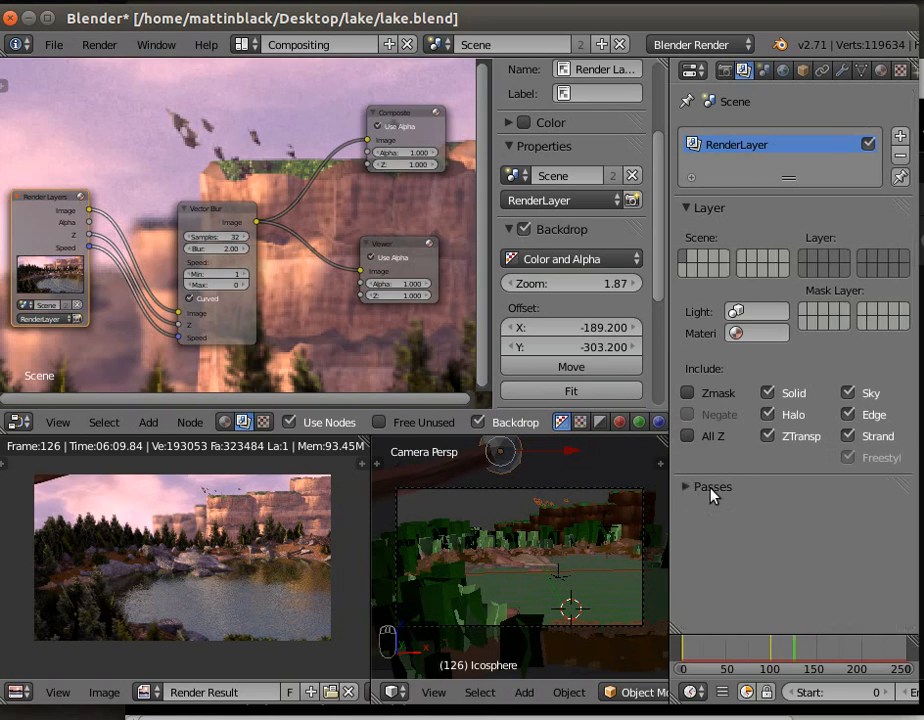
left_click(763, 71)
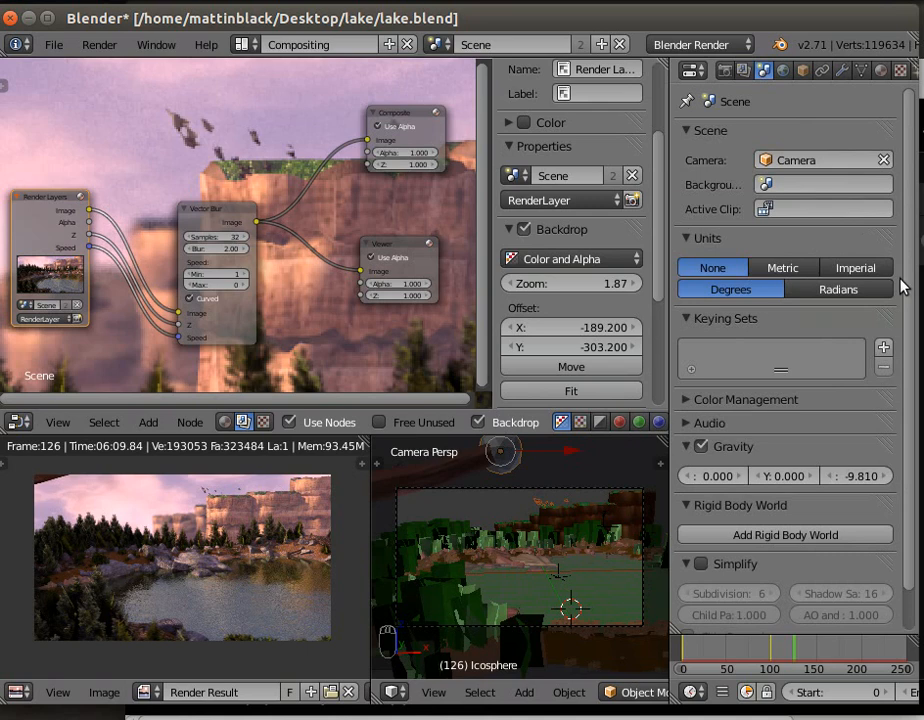
scroll(906, 300, "down", 2)
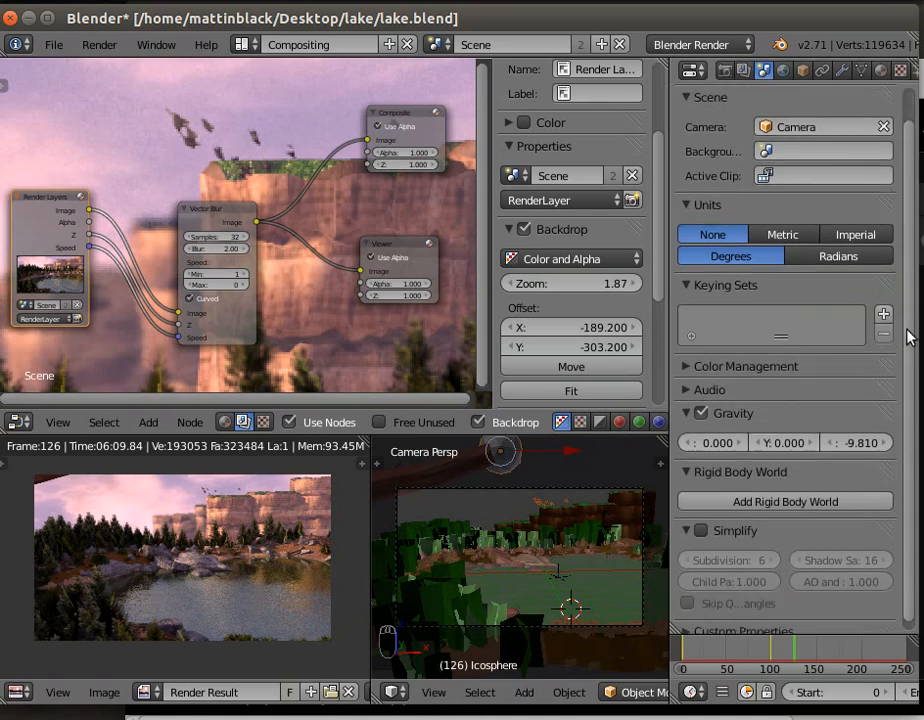
scroll(906, 420, "up", 2)
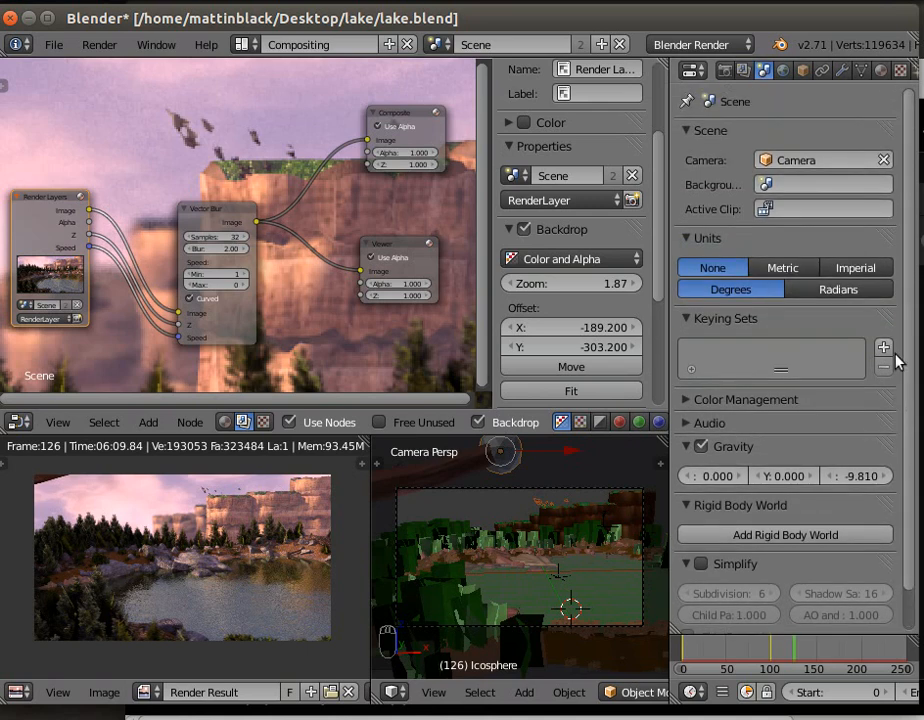
- Examine the world's sky, environment lighting and gather settings, and the Icosphere's object properties
left_click(785, 72)
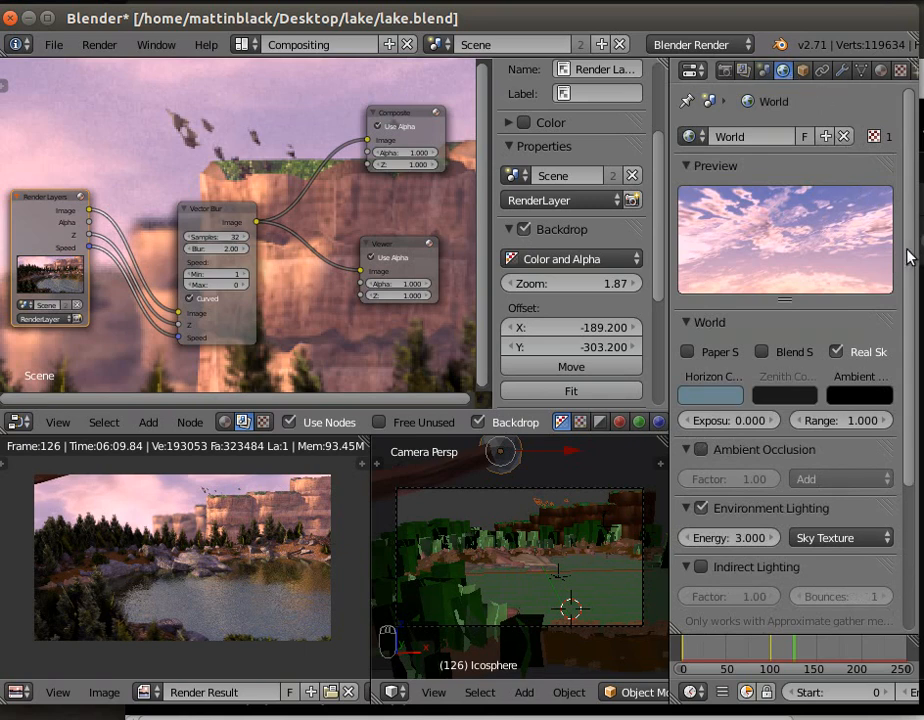
scroll(905, 400, "down", 5)
scroll(918, 452, "up", 2)
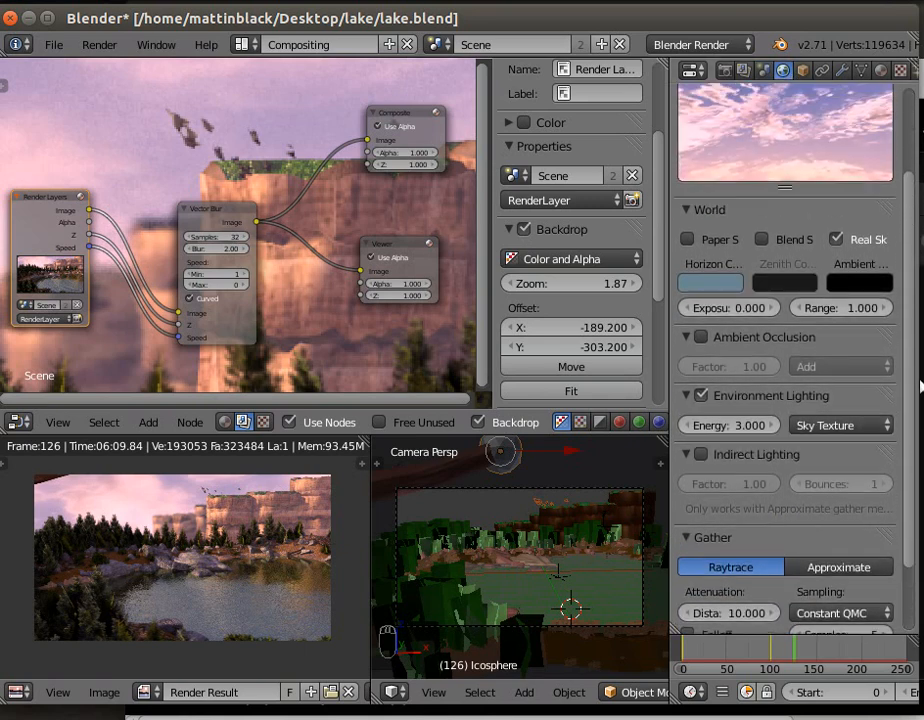
scroll(918, 455, "down", 2)
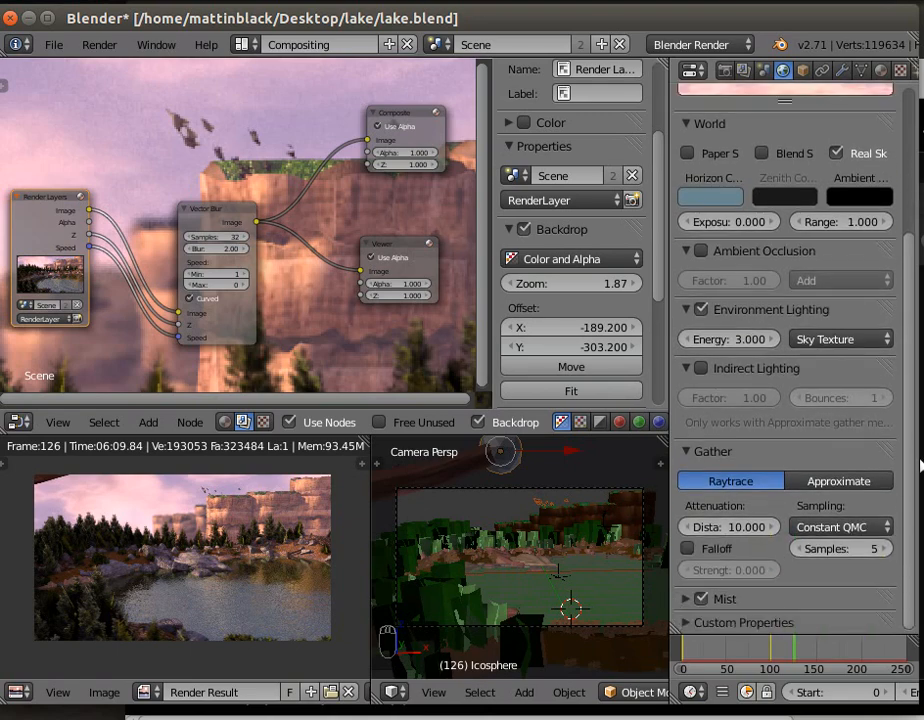
scroll(918, 520, "up", 2)
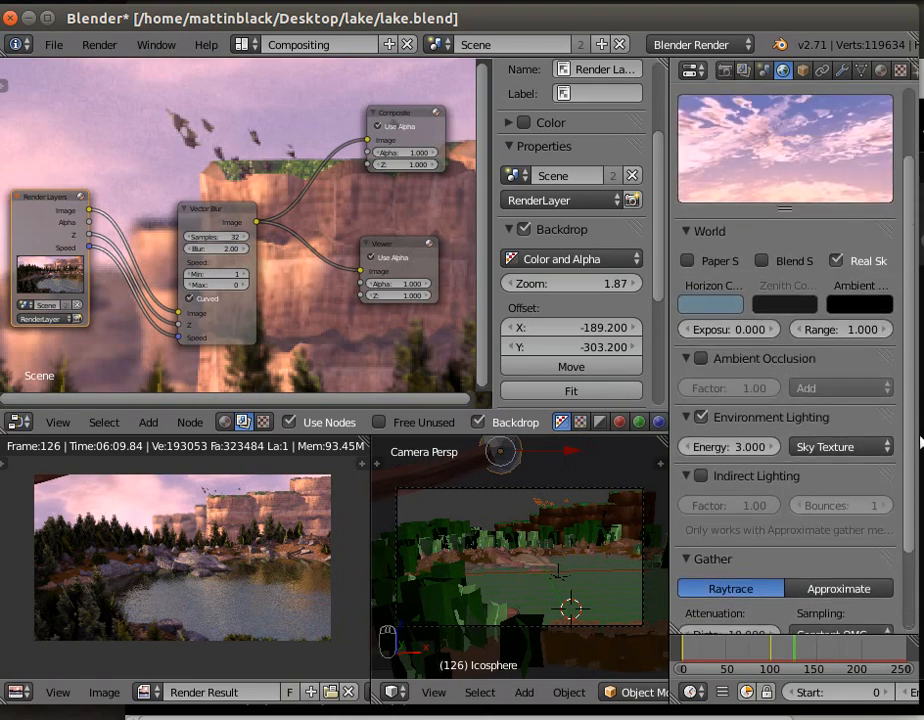
scroll(918, 545, "down", 2)
scroll(918, 443, "up", 4)
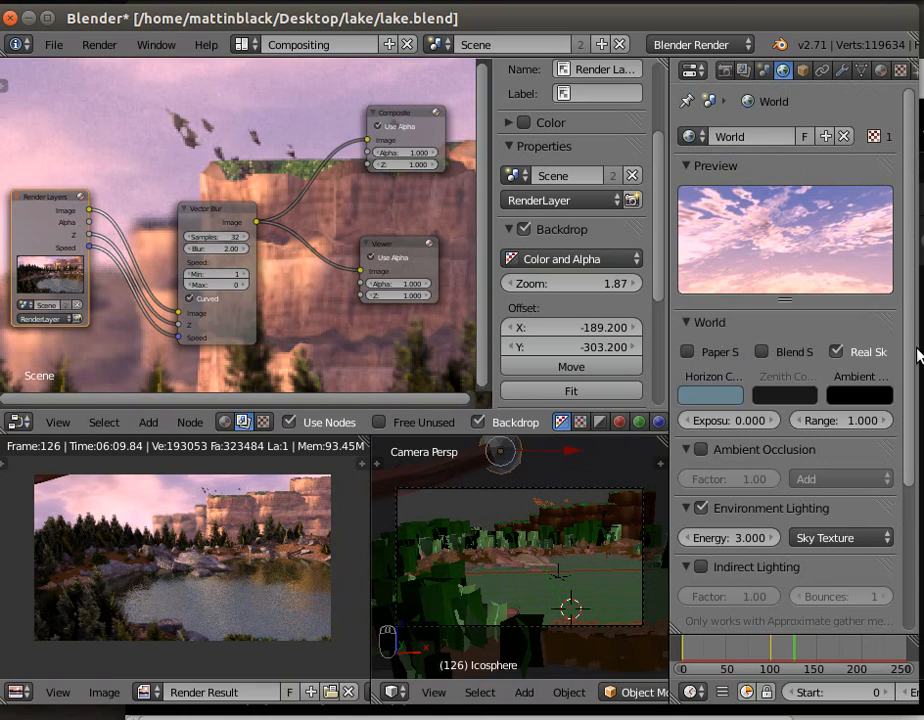
left_click(688, 510)
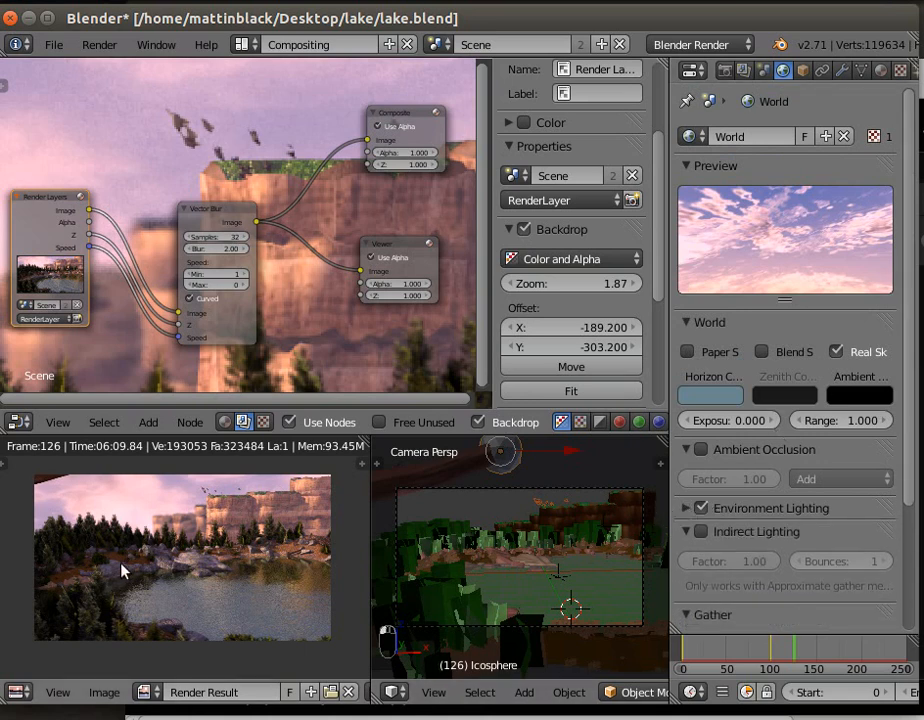
left_click(804, 71)
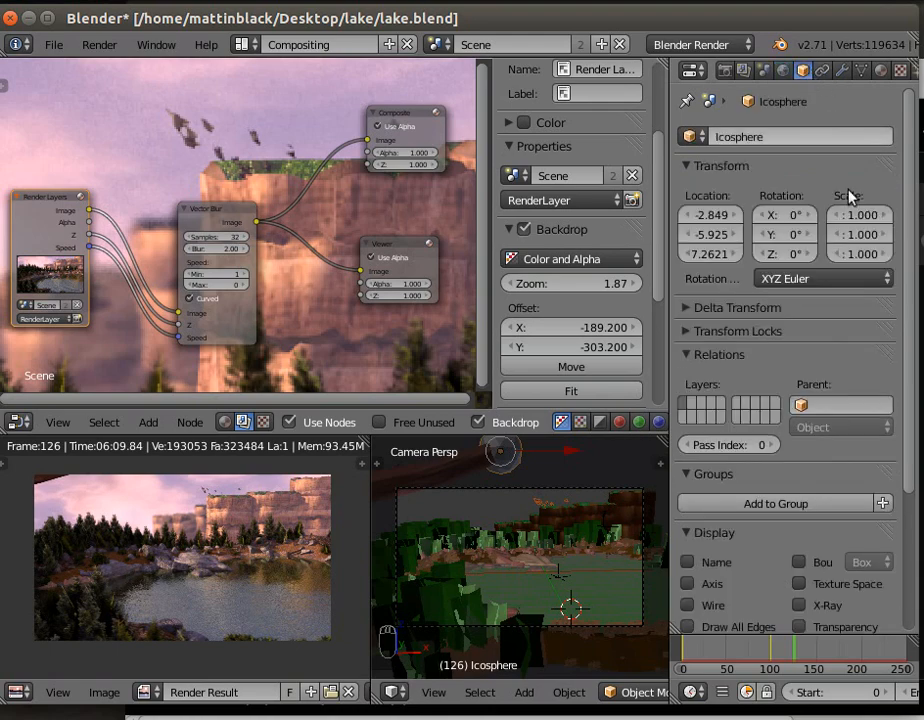
scroll(913, 198, "down", 5)
scroll(913, 198, "up", 5)
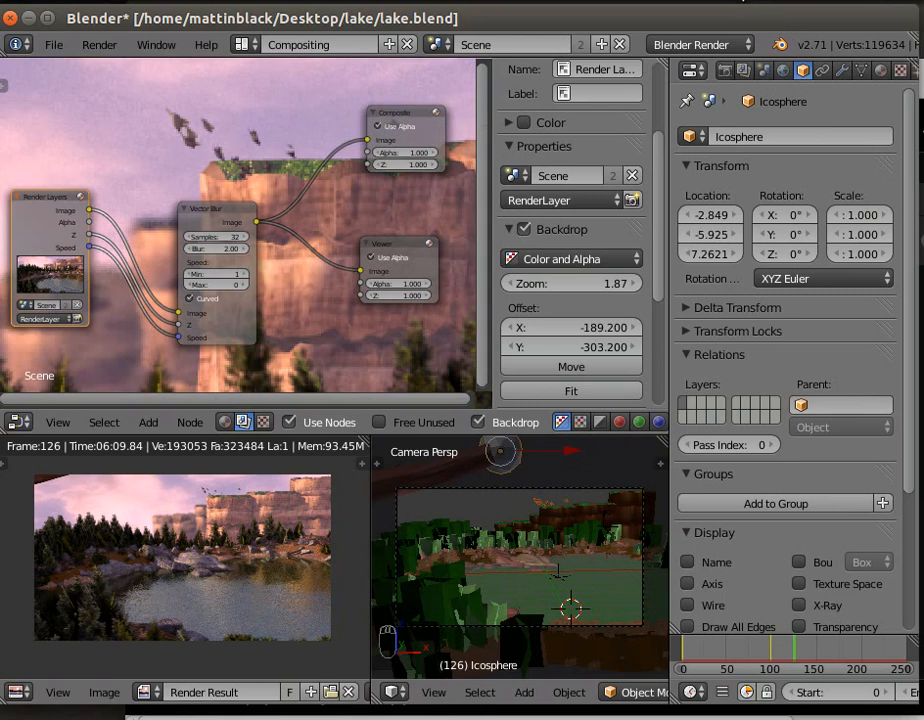
left_click(740, 3)
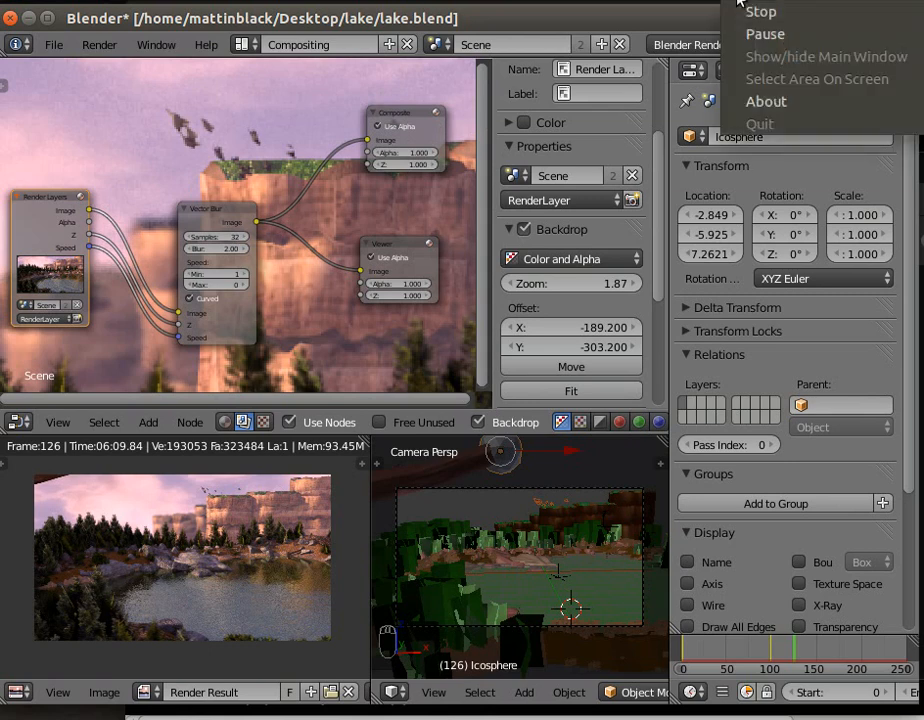